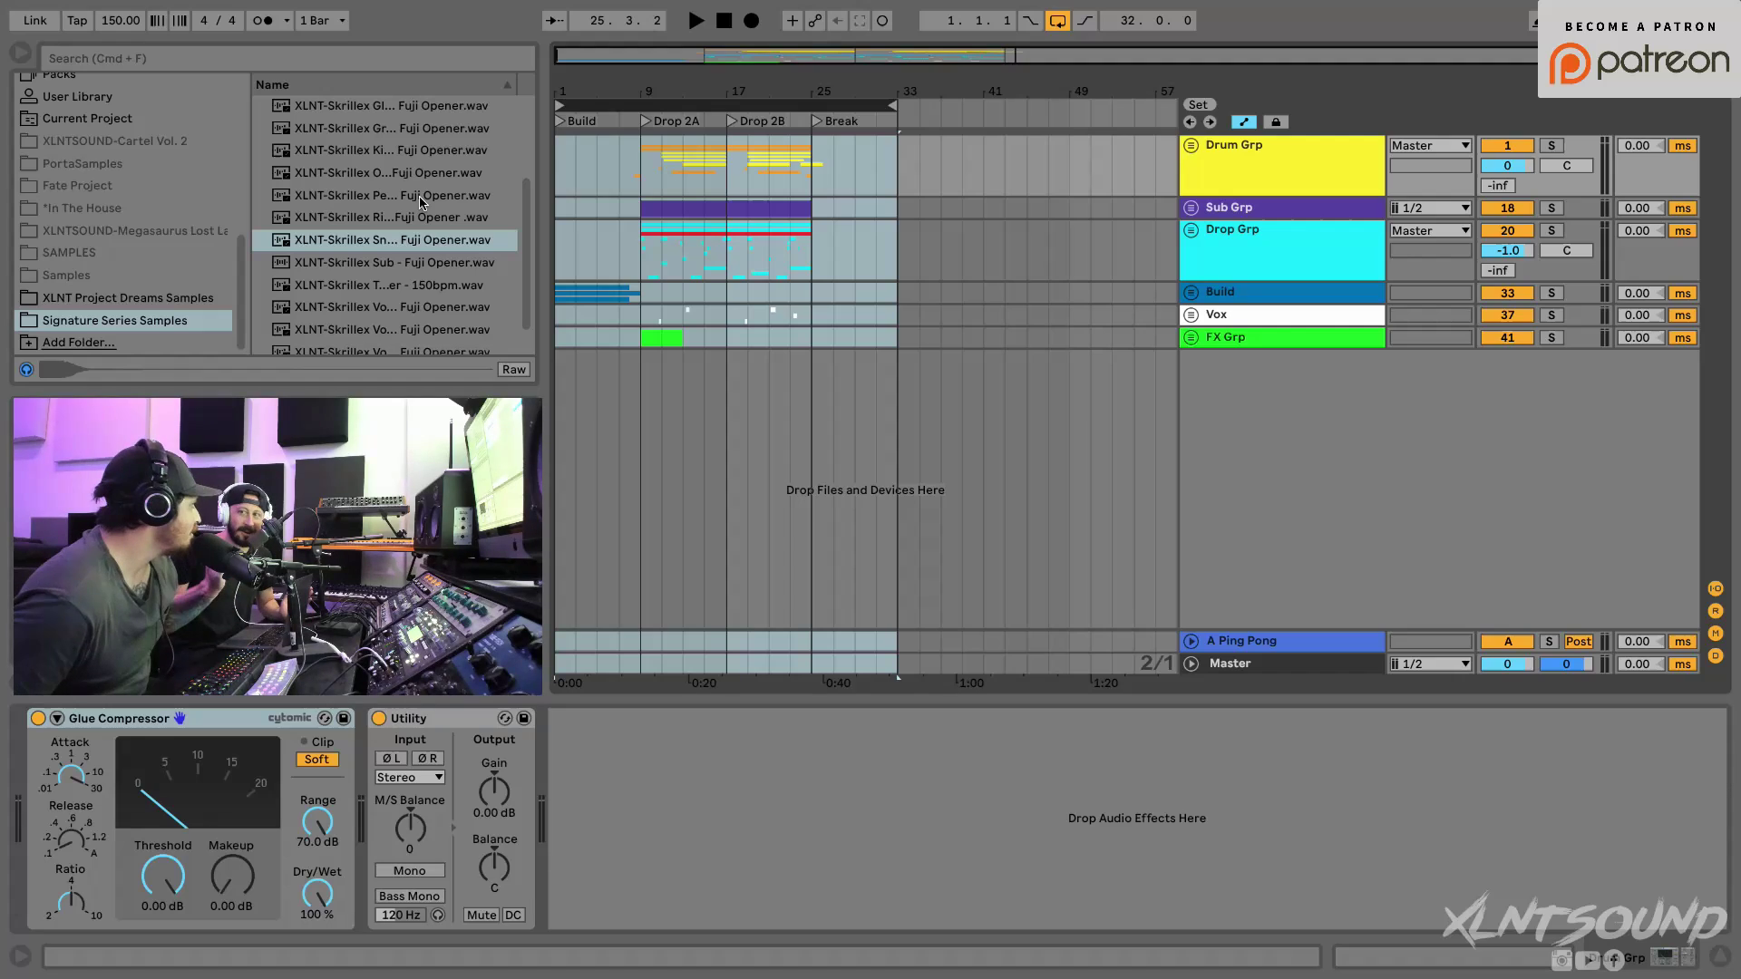
Step: Unfold the Drop Grp and audition the cyan LD - Sonny Flute track in solo from bar 9, viewing its automation
left_click(1190, 229)
left_click(1240, 478)
left_click(1241, 457)
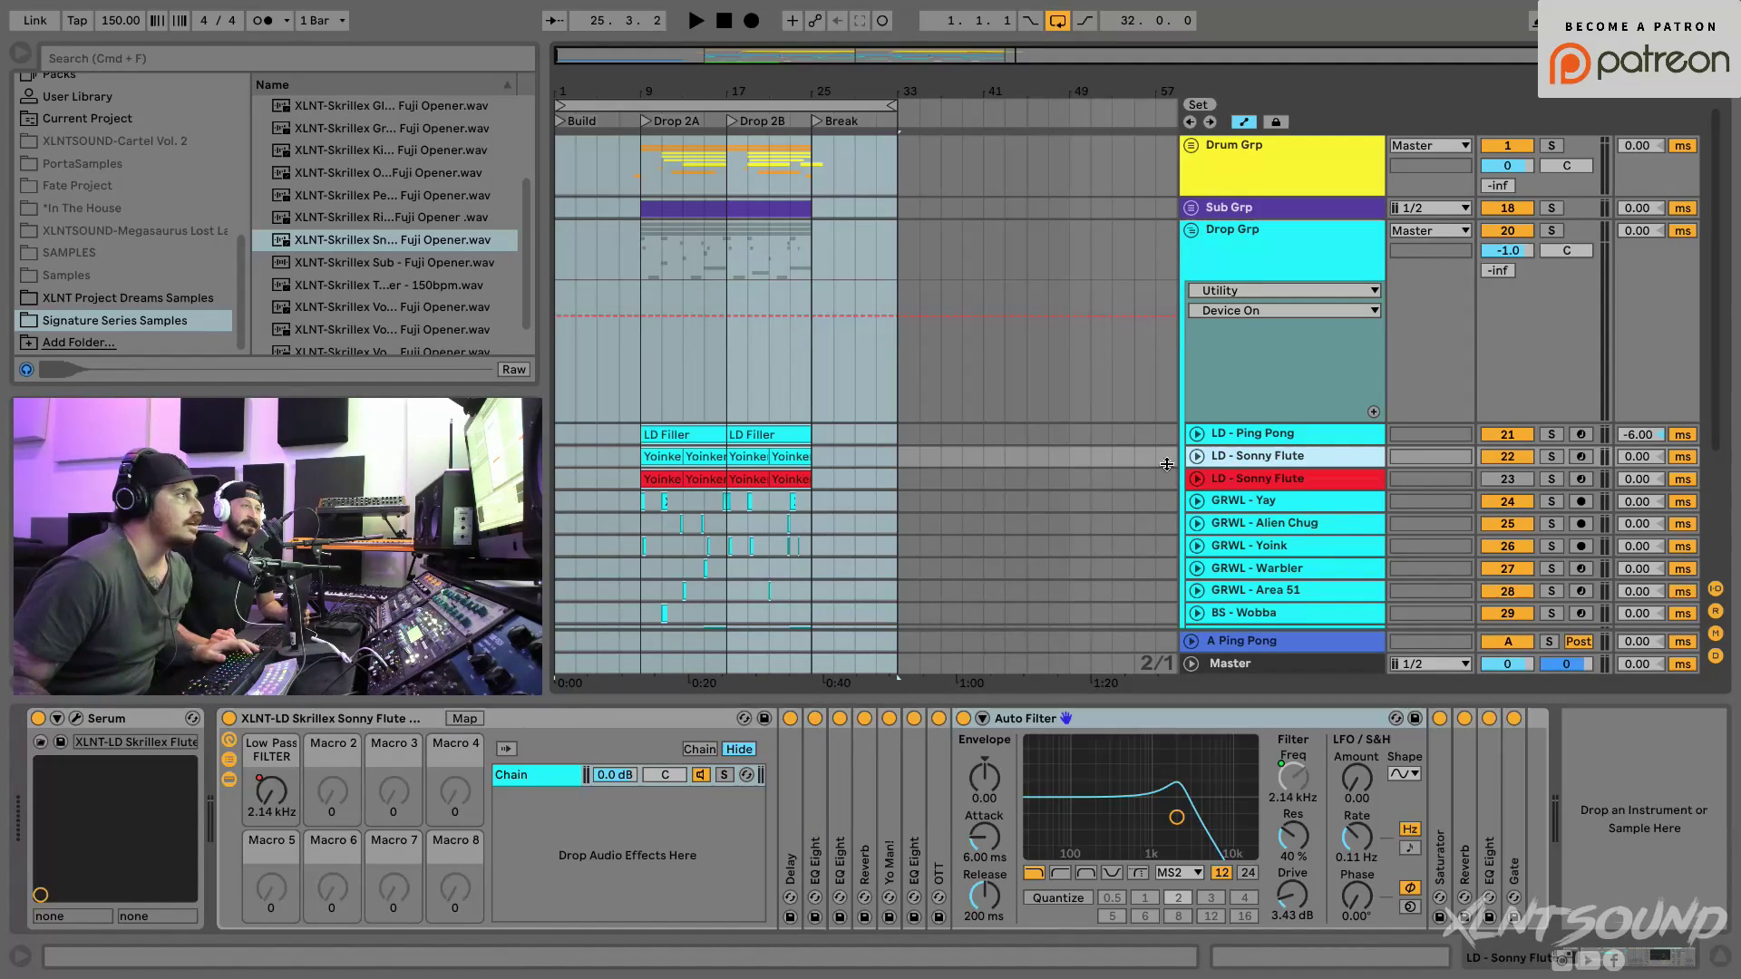
left_click(667, 457)
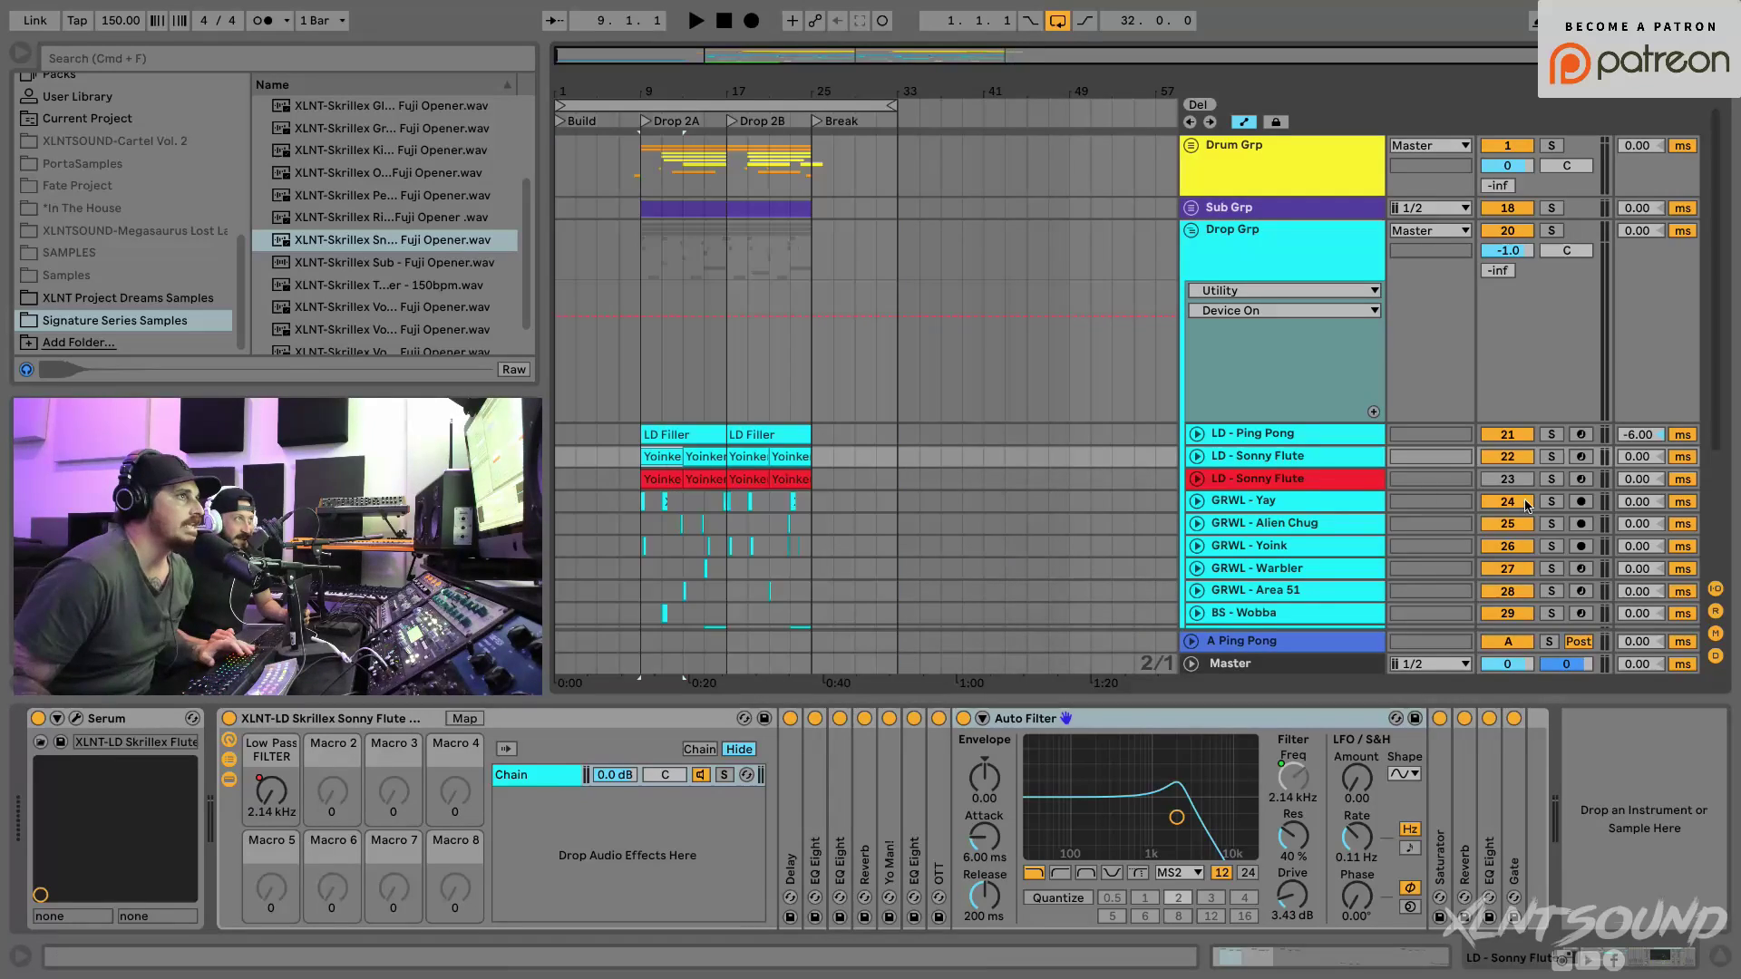
left_click(1552, 456)
key("space")
scroll(706, 289, "up", 3)
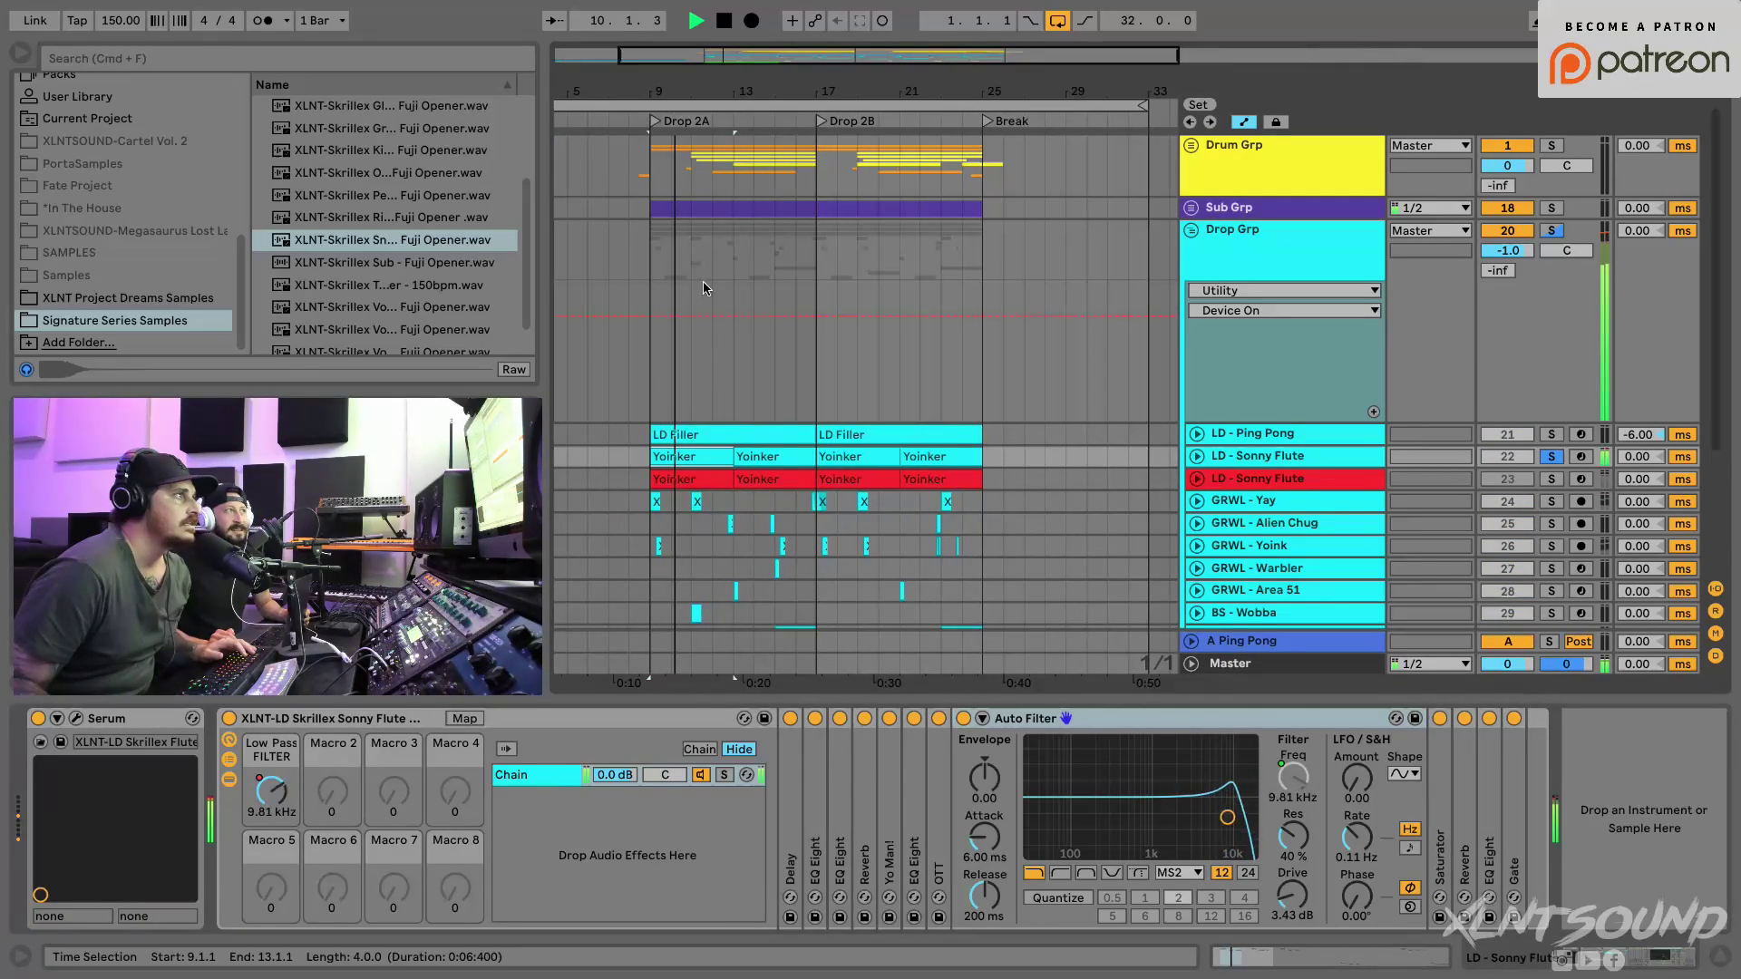
left_click(1197, 457)
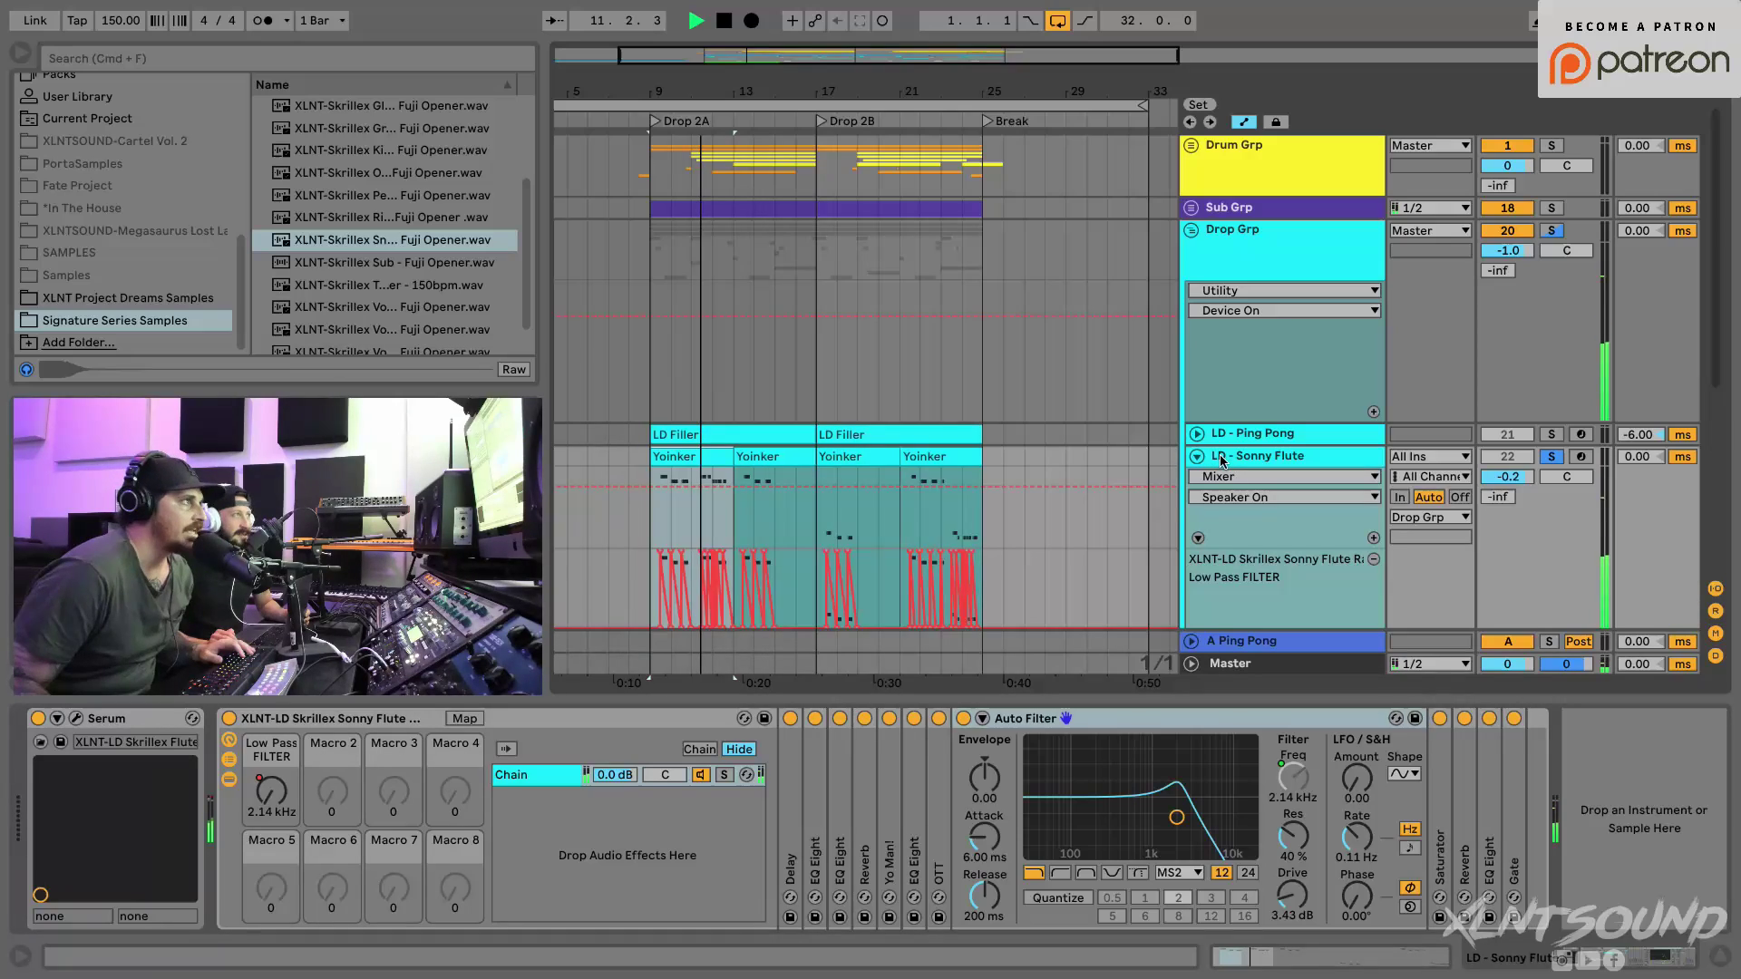
left_click(1198, 458)
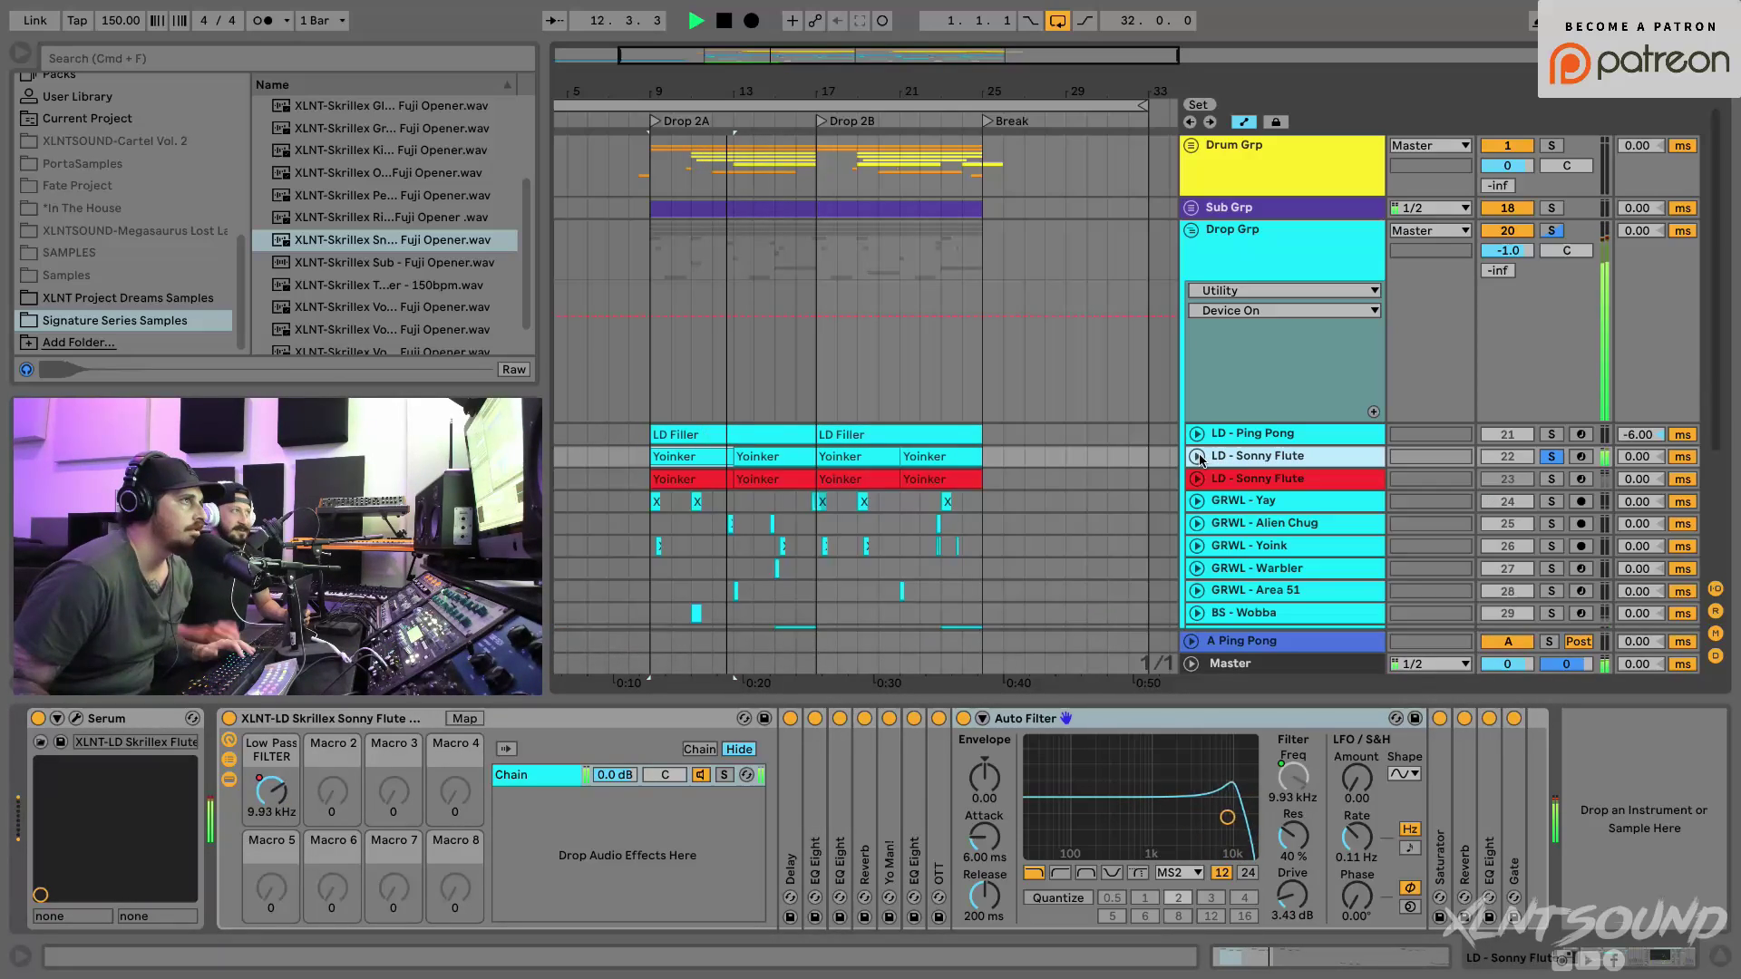
key("space")
left_click(1552, 457)
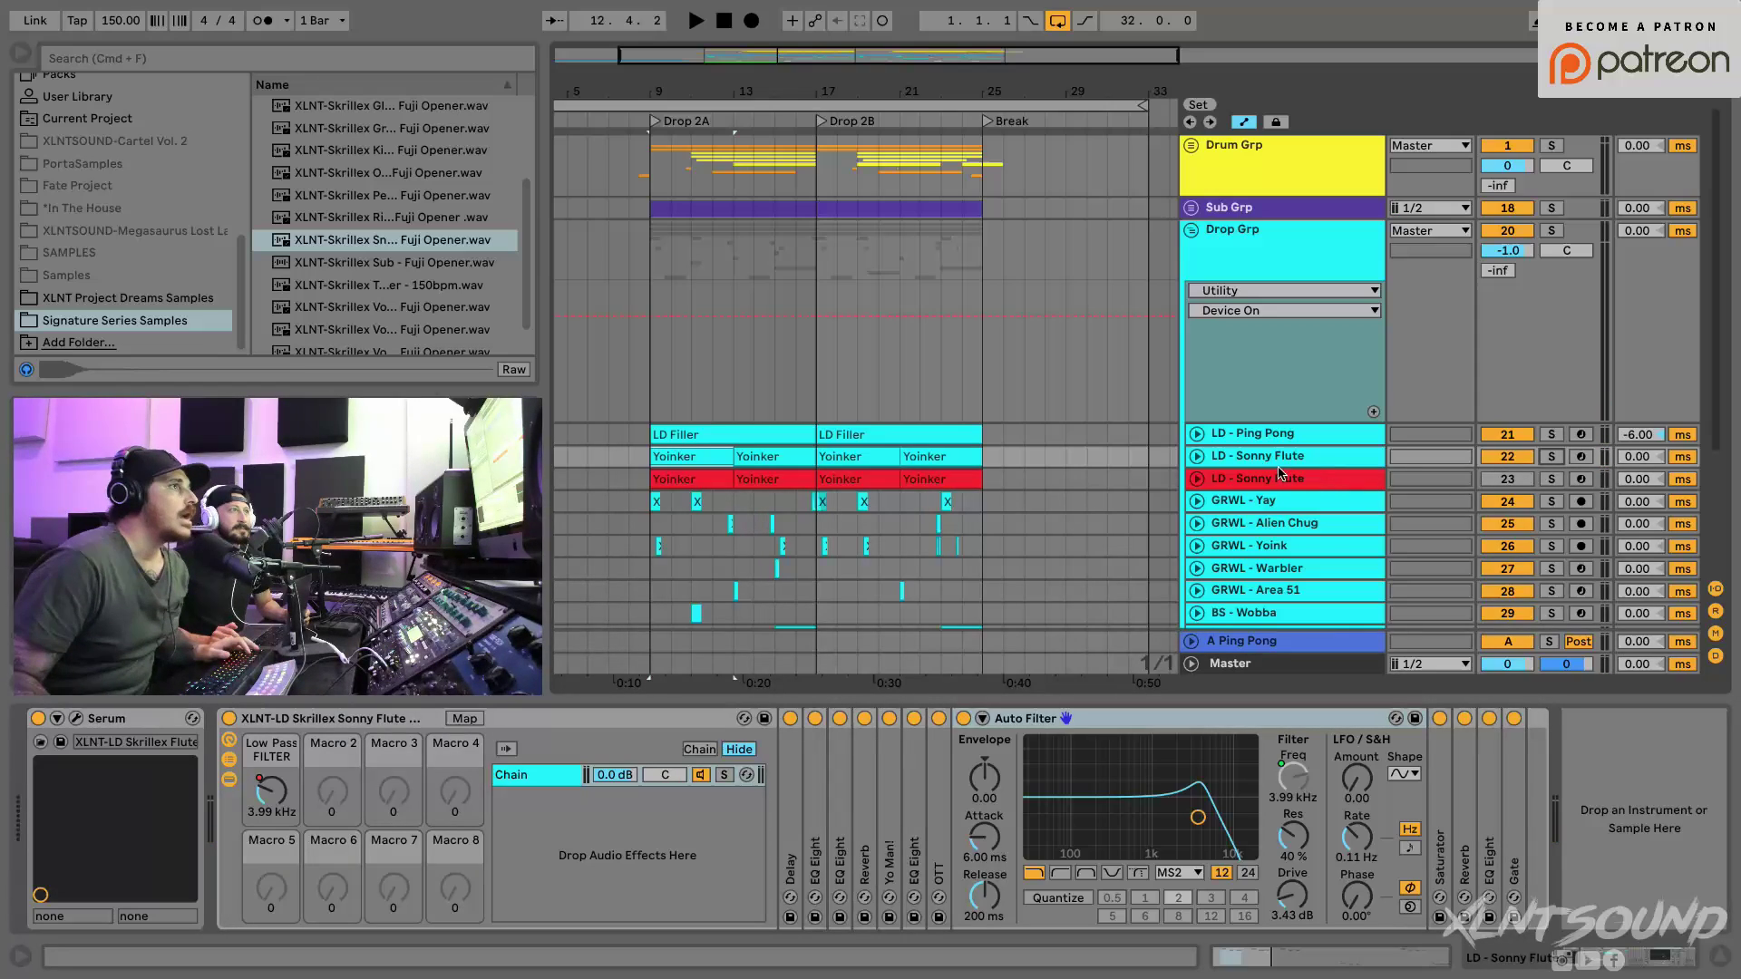
Step: Play the full mix from the start of Drop 2A to hear the flute lead in context
left_click(660, 454)
key("space")
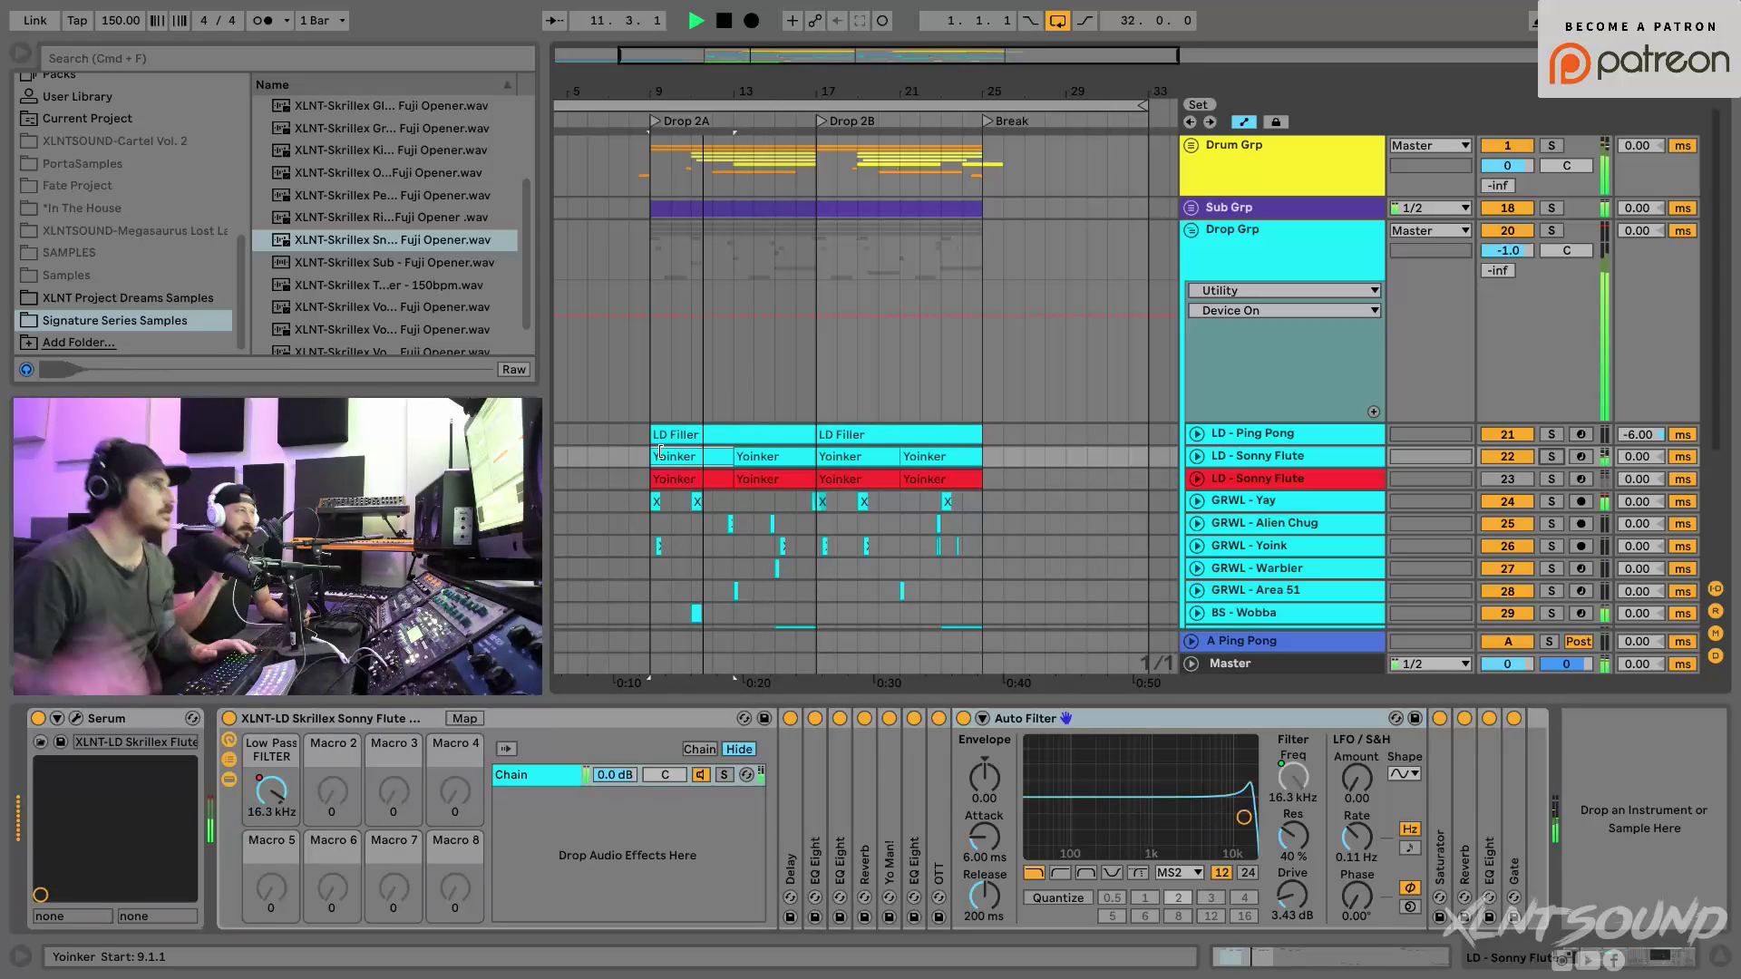
key("space")
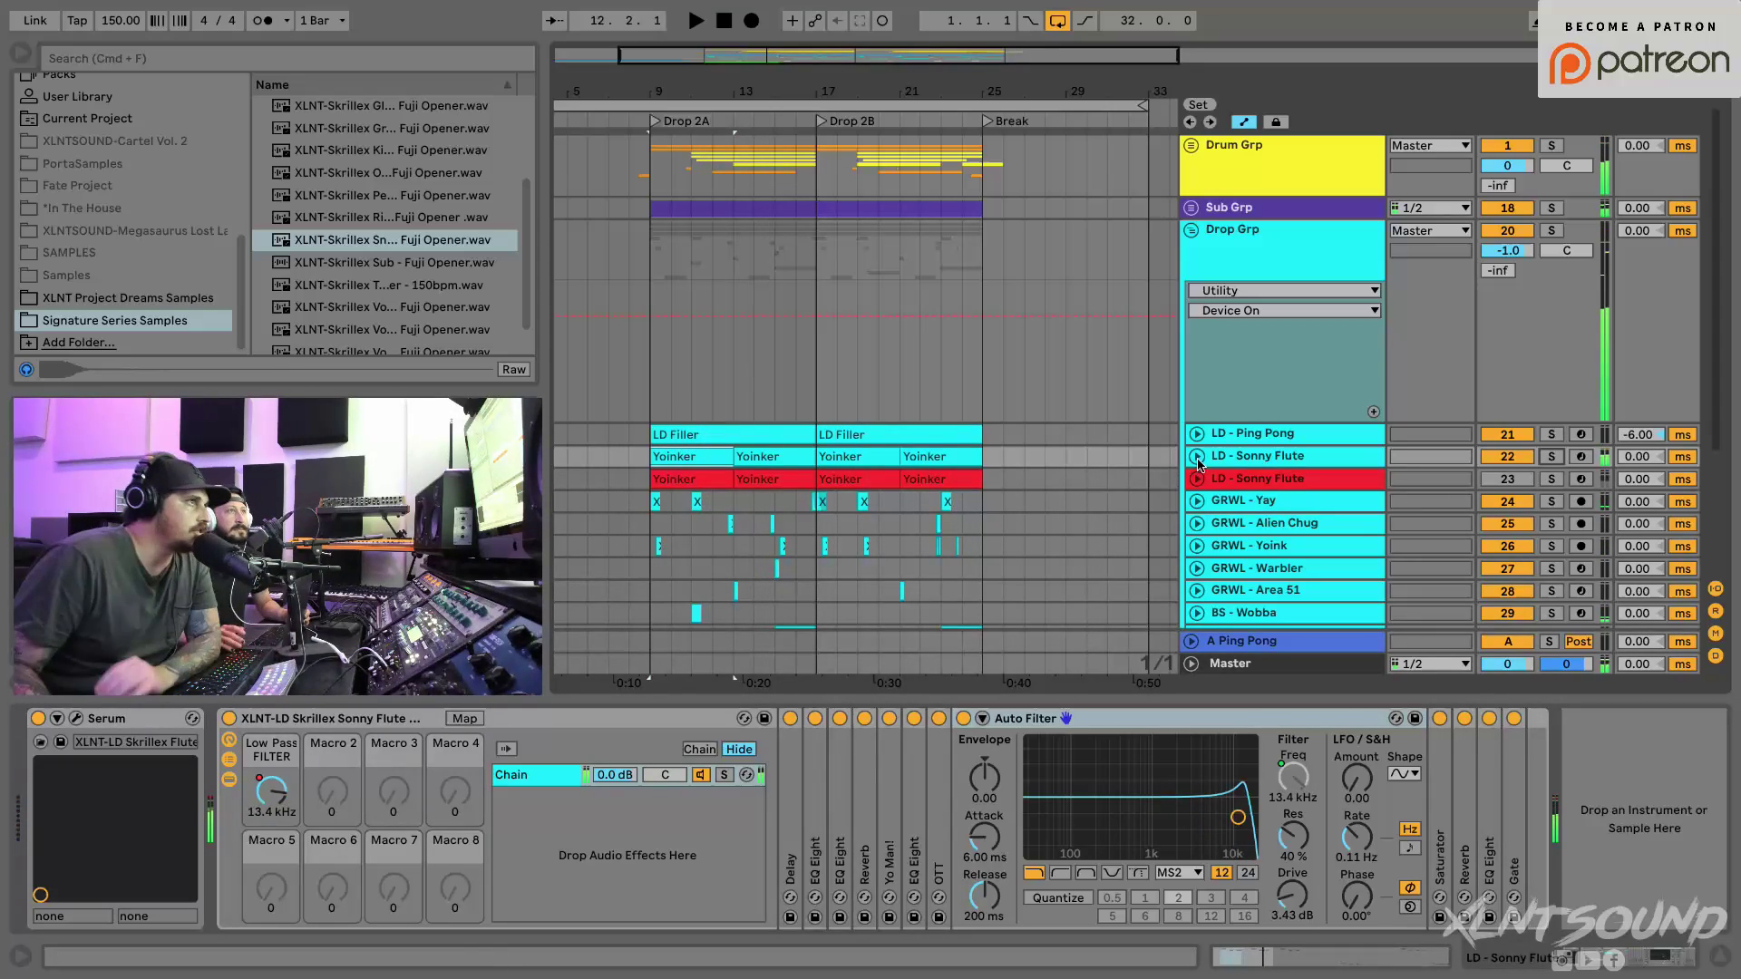
Step: Deactivate the cyan LD - Sonny Flute track 22 and activate its red duplicate, track 23
left_click(1219, 480)
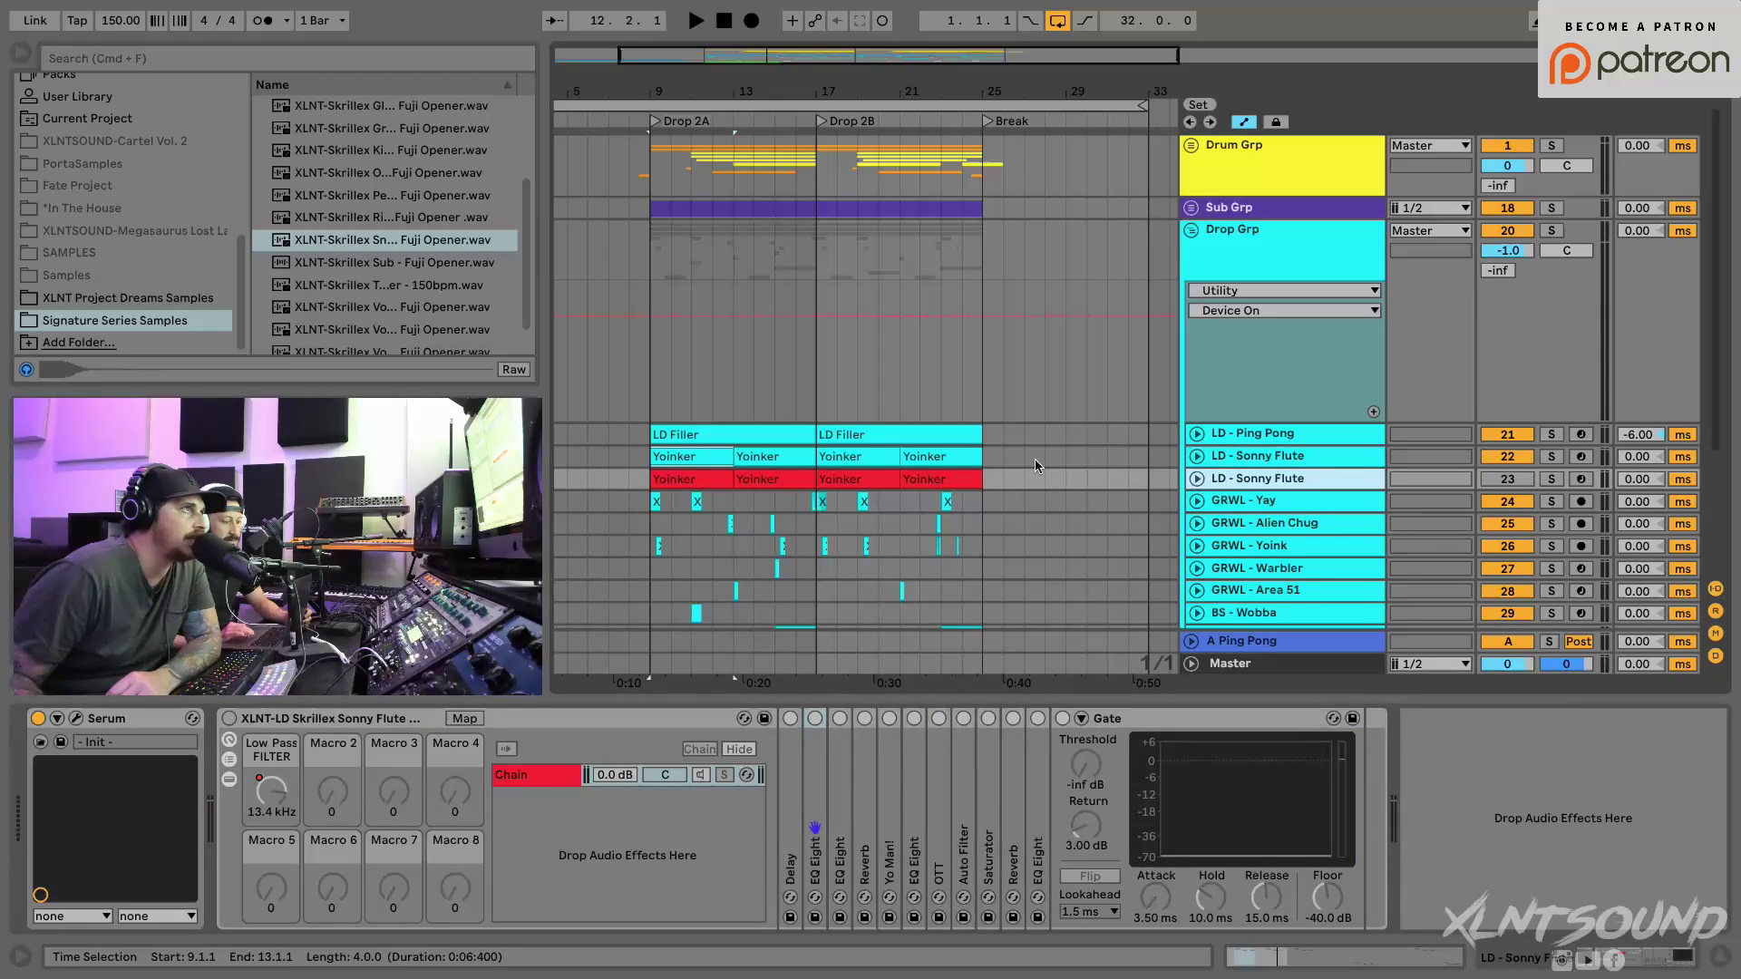
scroll(1036, 461, "down", 2)
scroll(1036, 462, "down", 5)
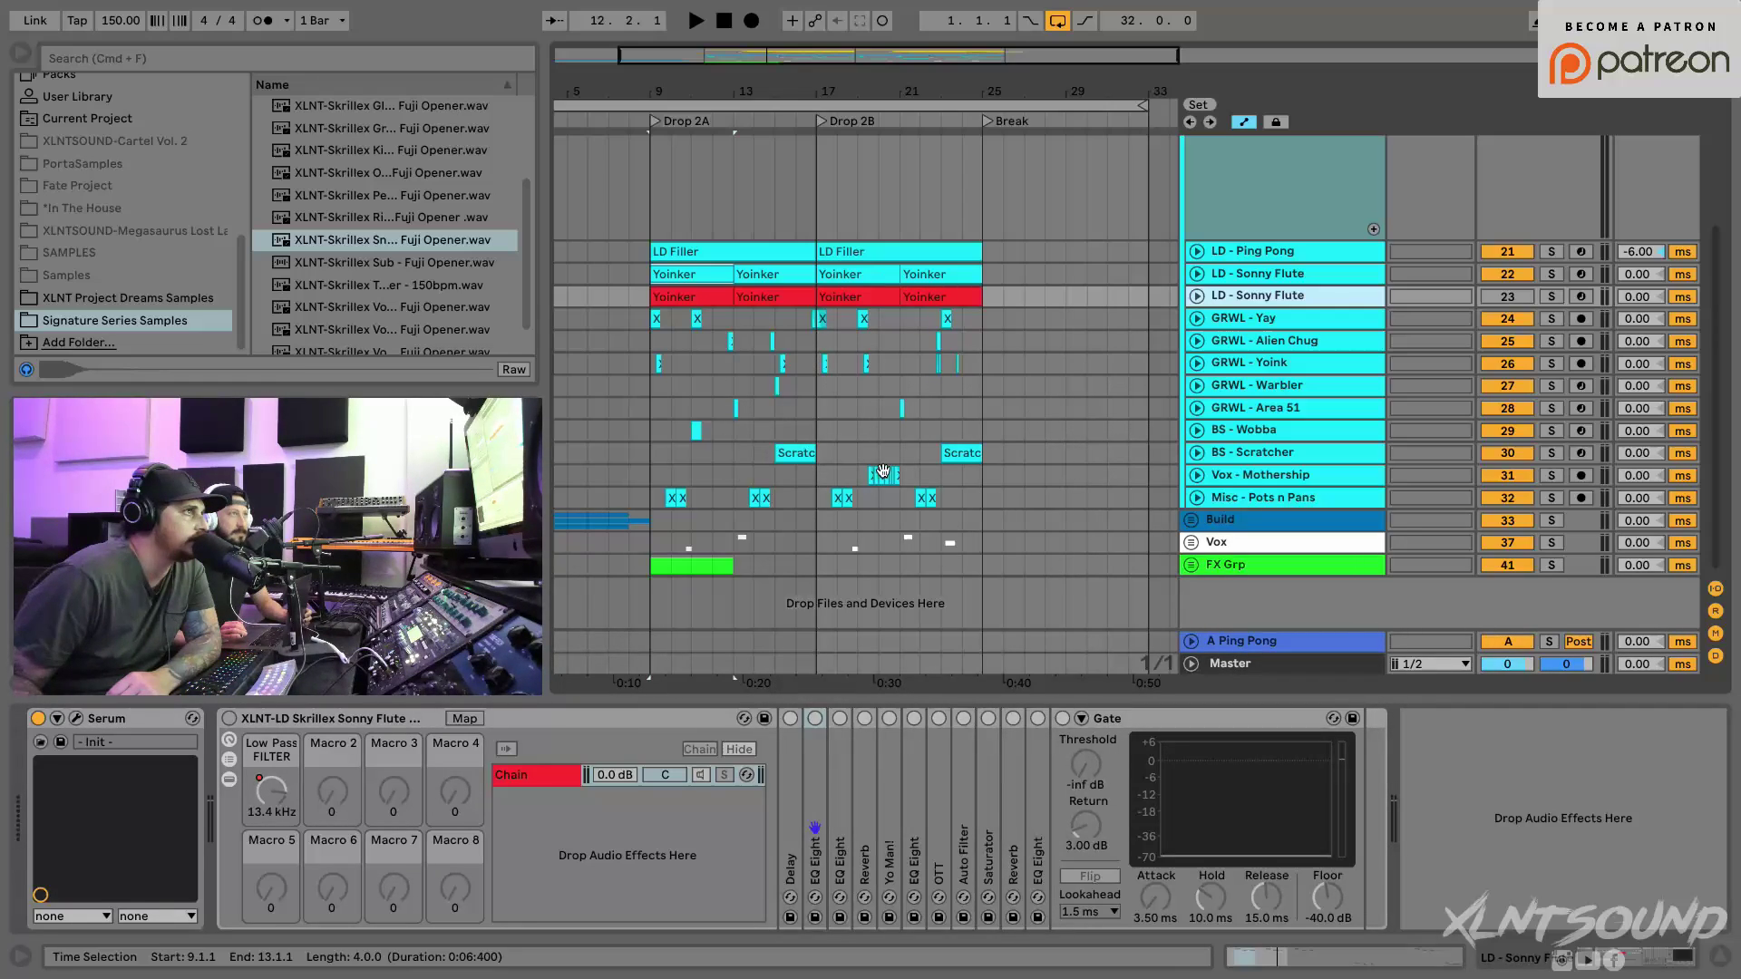
scroll(1013, 508, "up", 5)
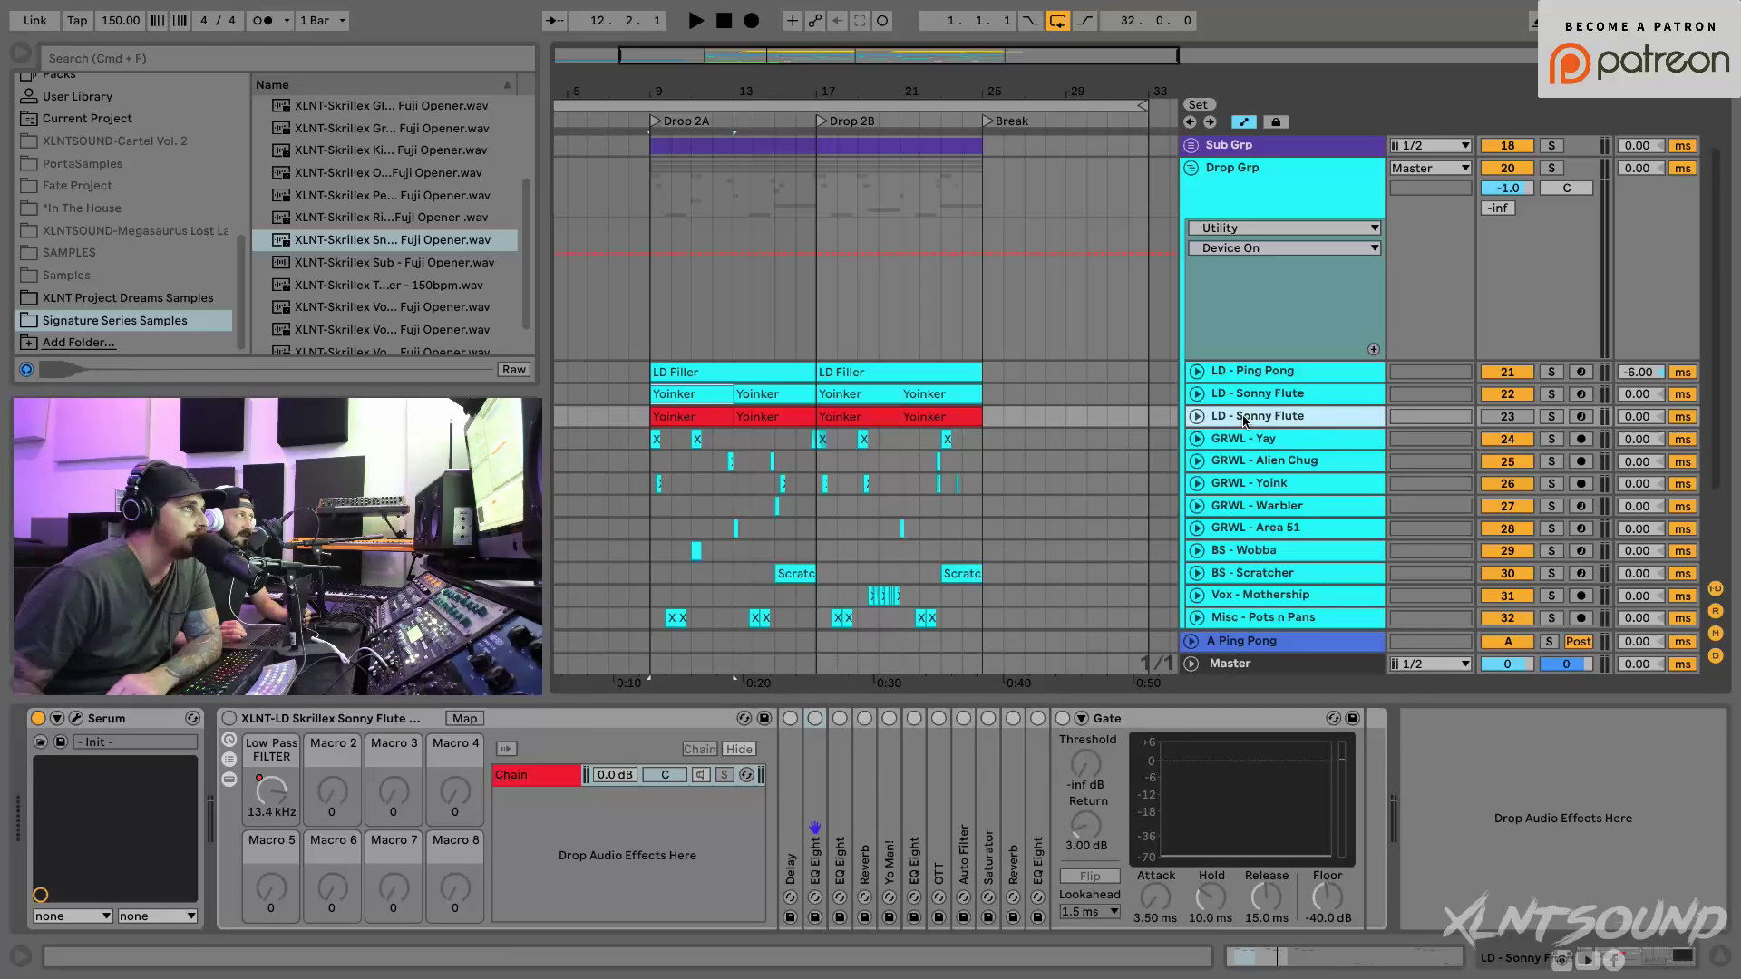
left_click(1501, 396)
left_click(1501, 418)
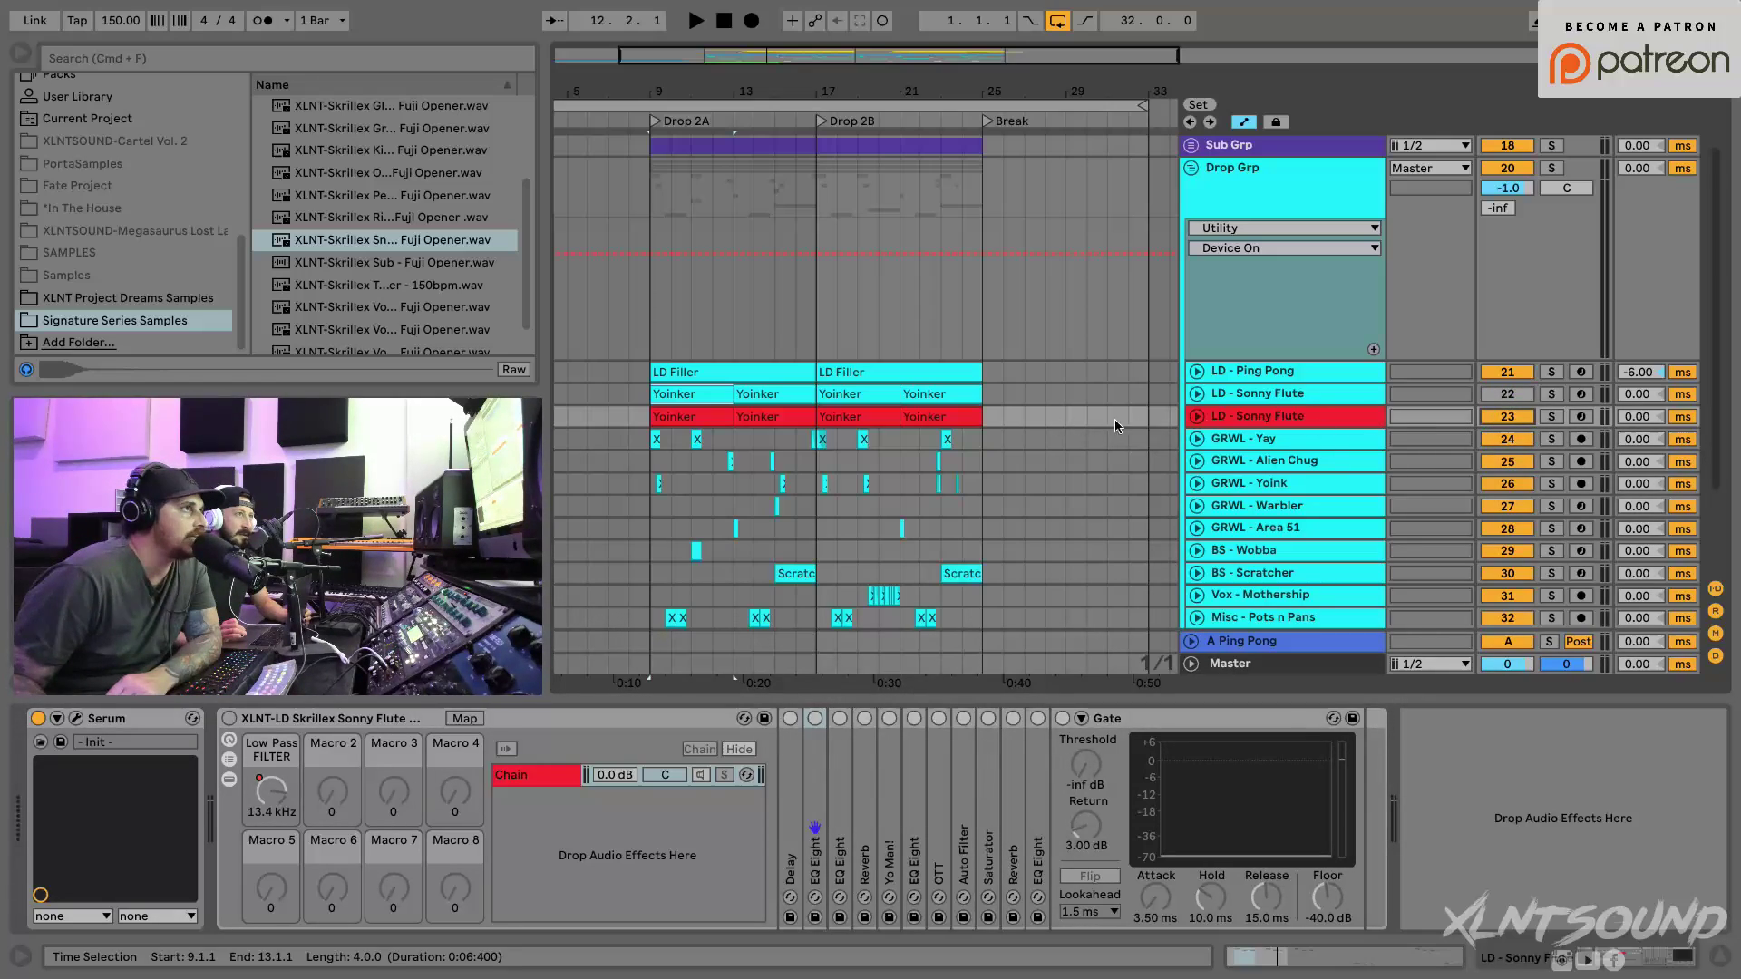
Step: Open Serum on the red LD - Sonny Flute track and enable its XLNT-LD Skrillex Sonny Flute effect rack during playback
left_click(1197, 416)
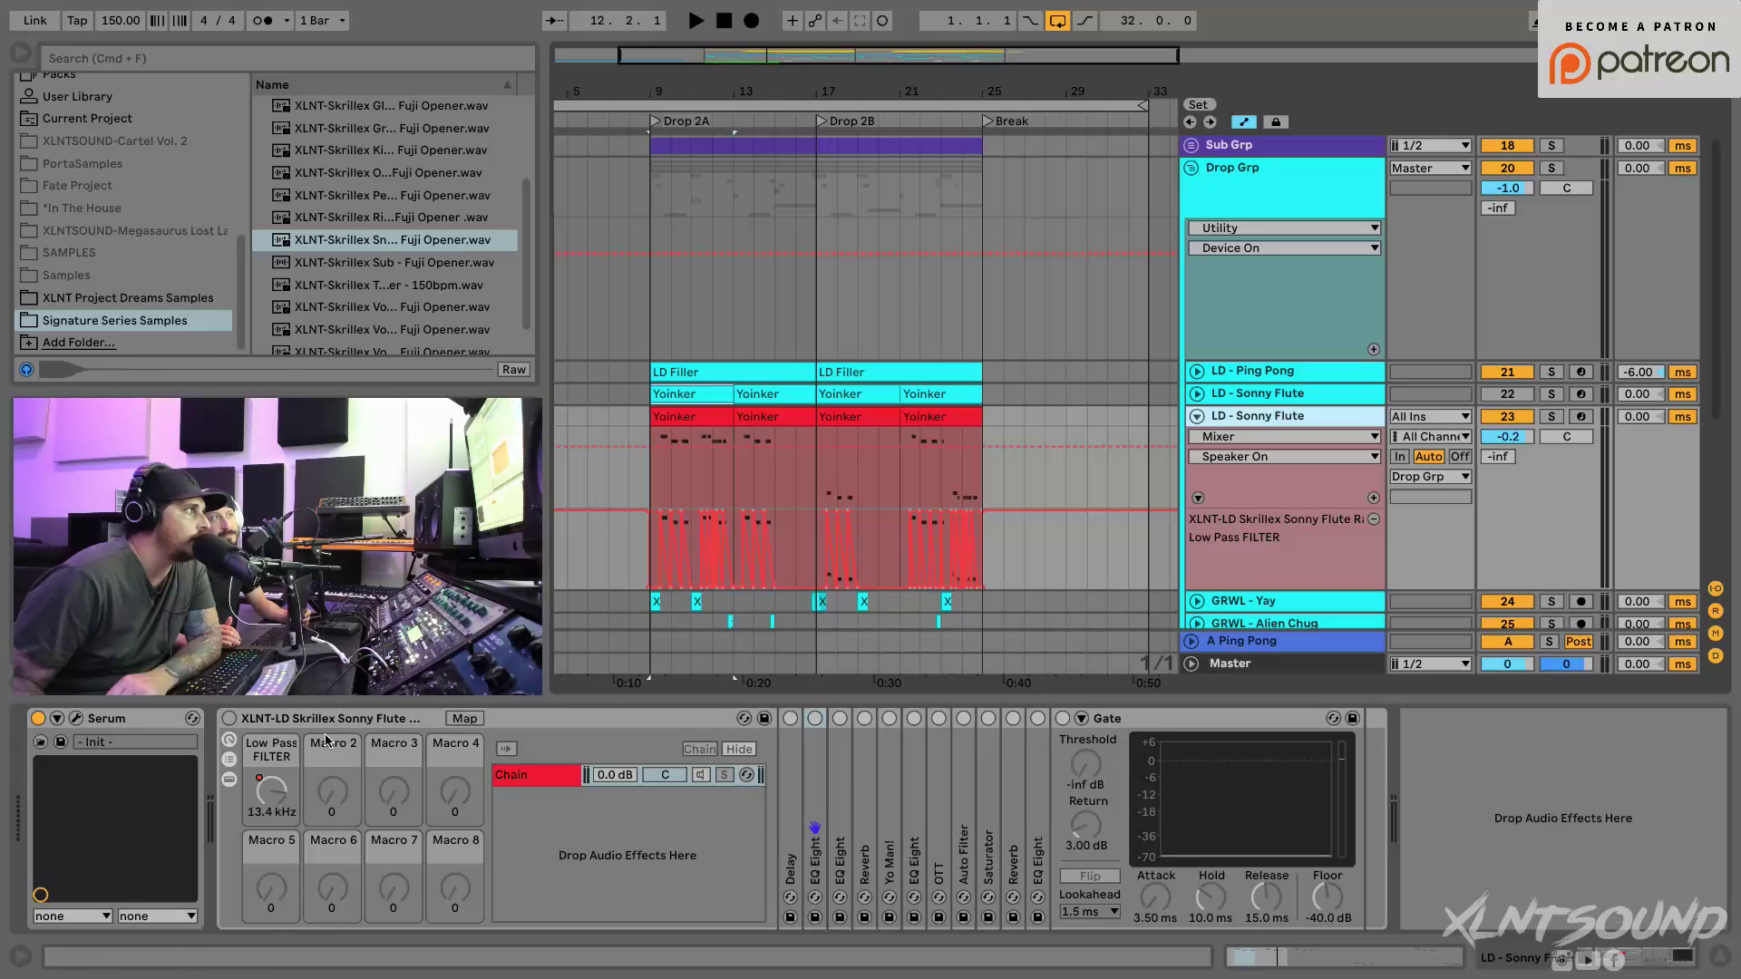
left_click(76, 718)
key("space")
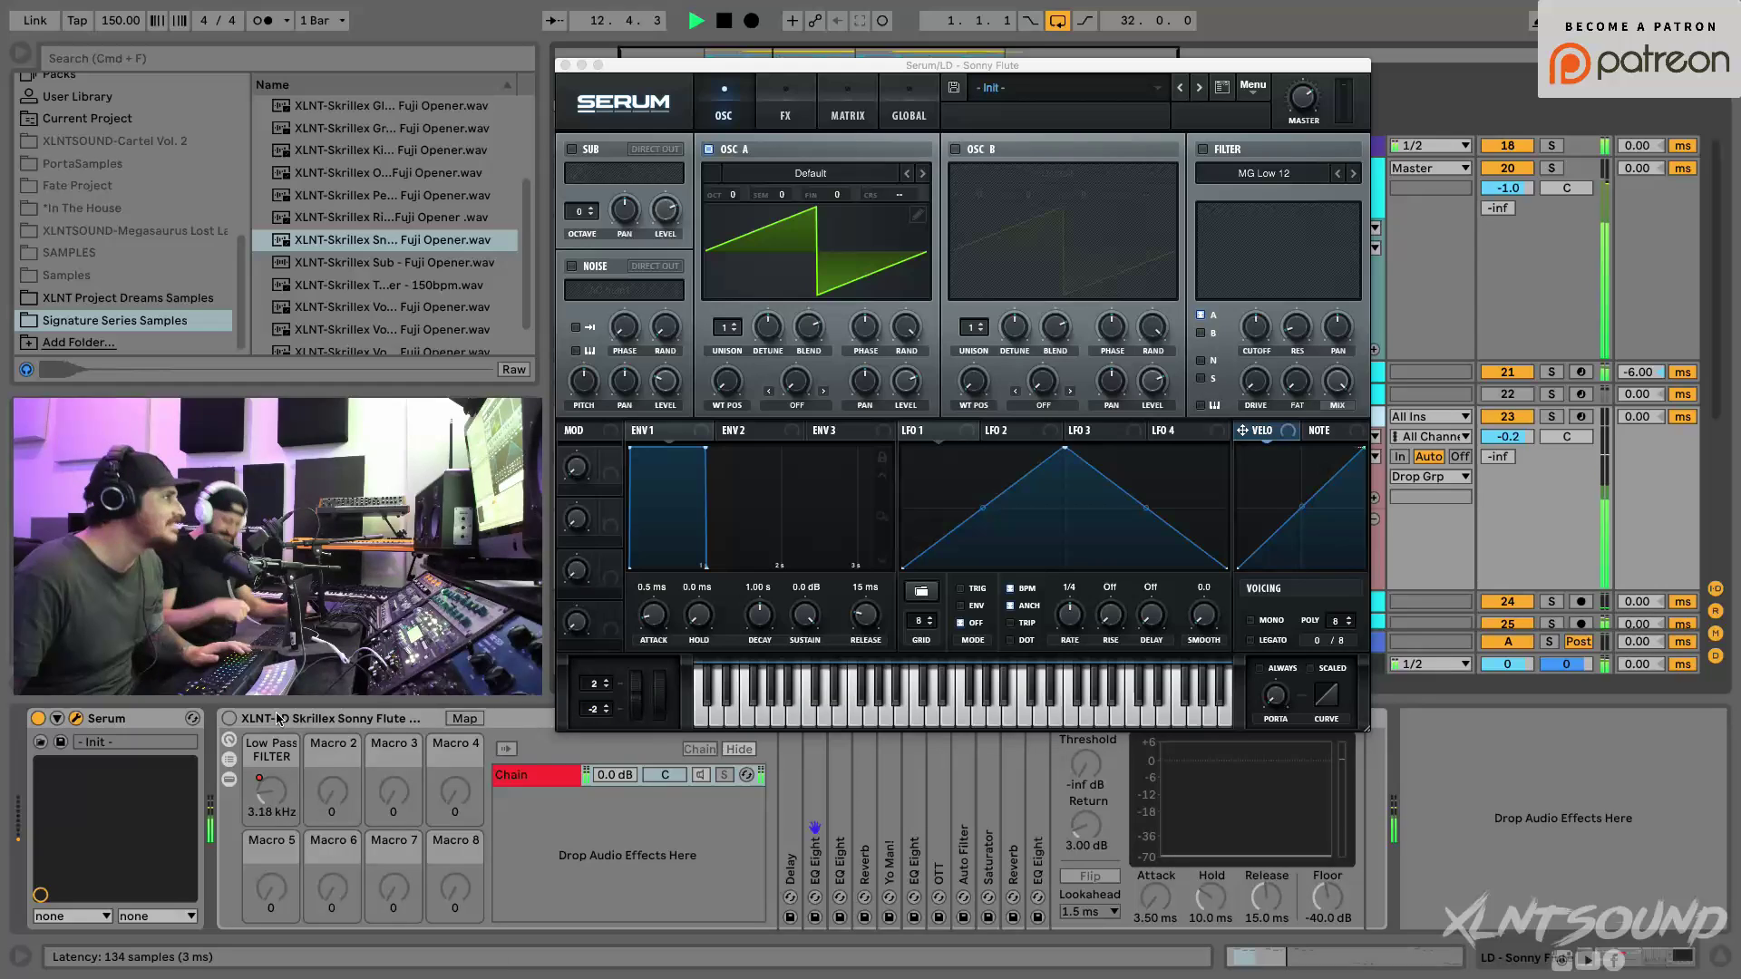
left_click(230, 721)
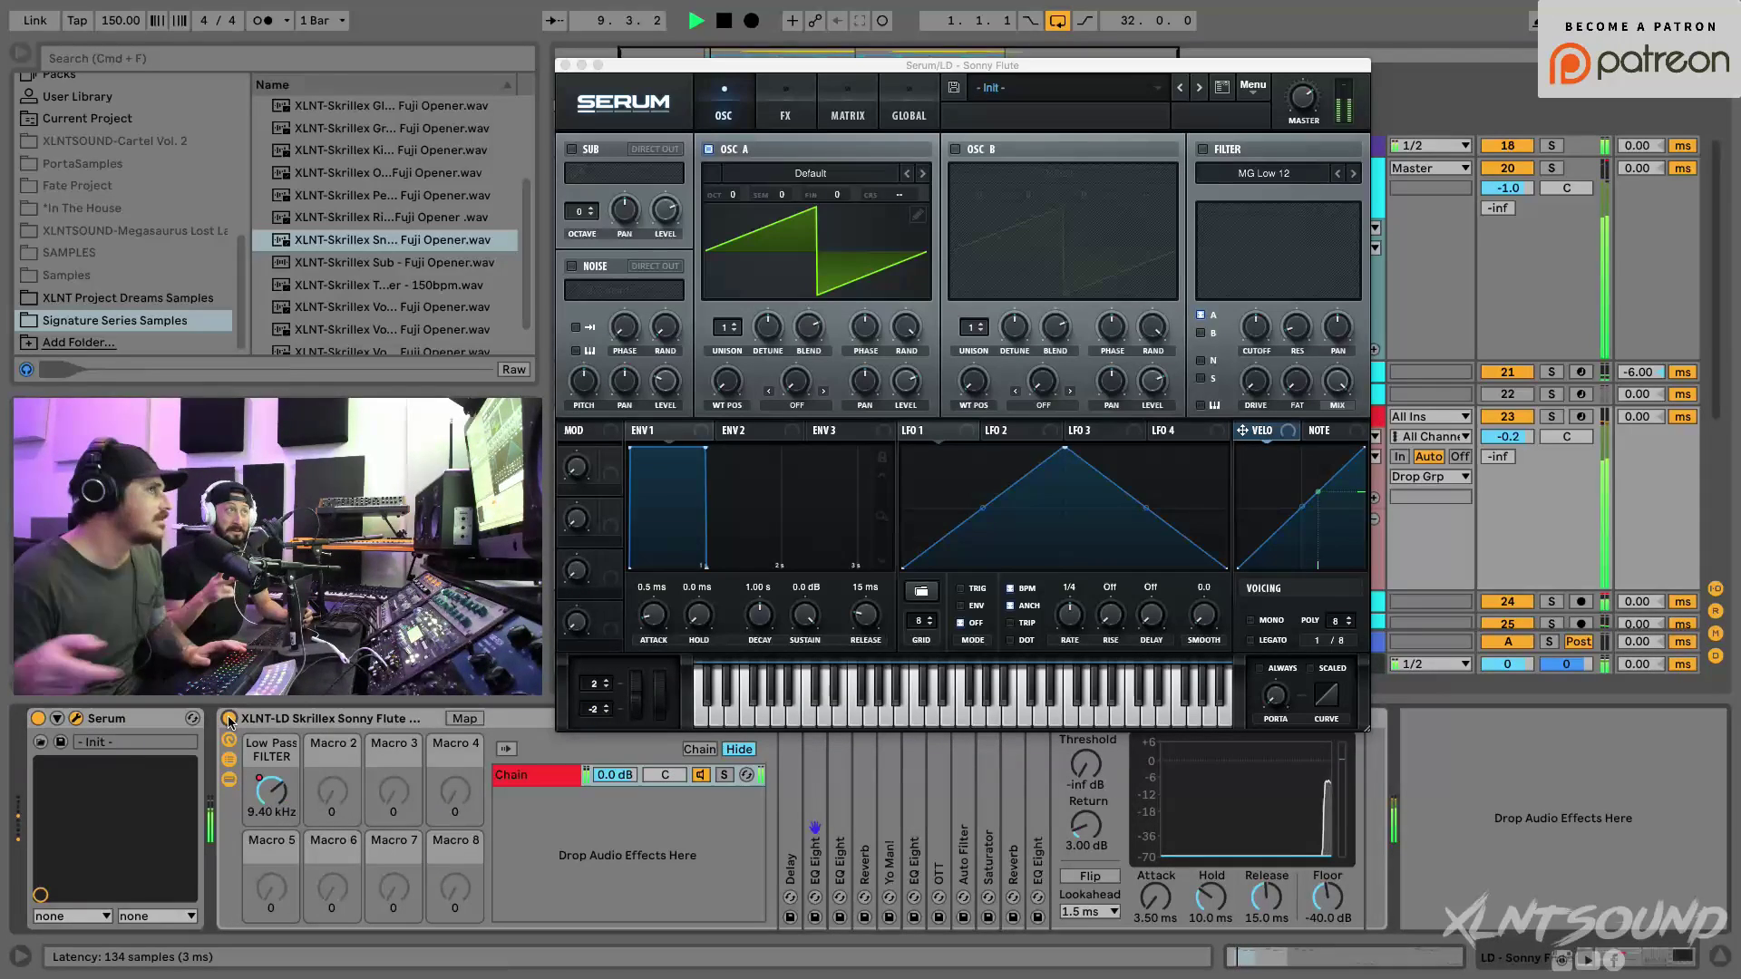
key("space")
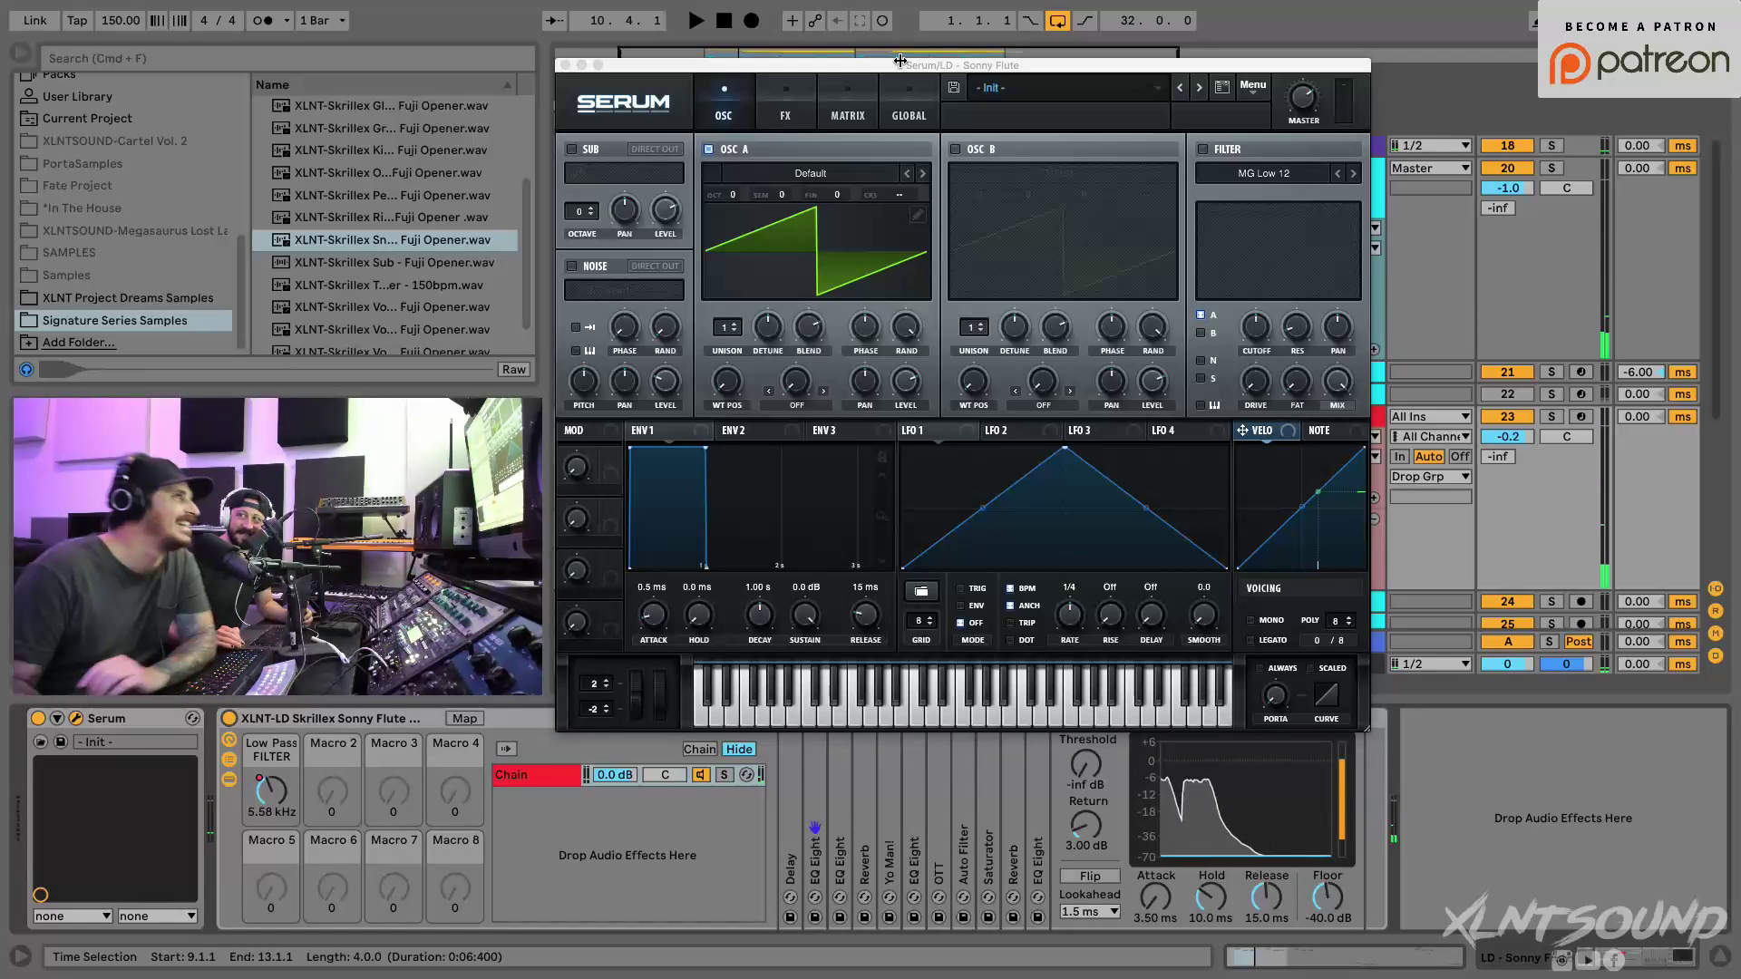
left_click_drag(980, 69, 998, 51)
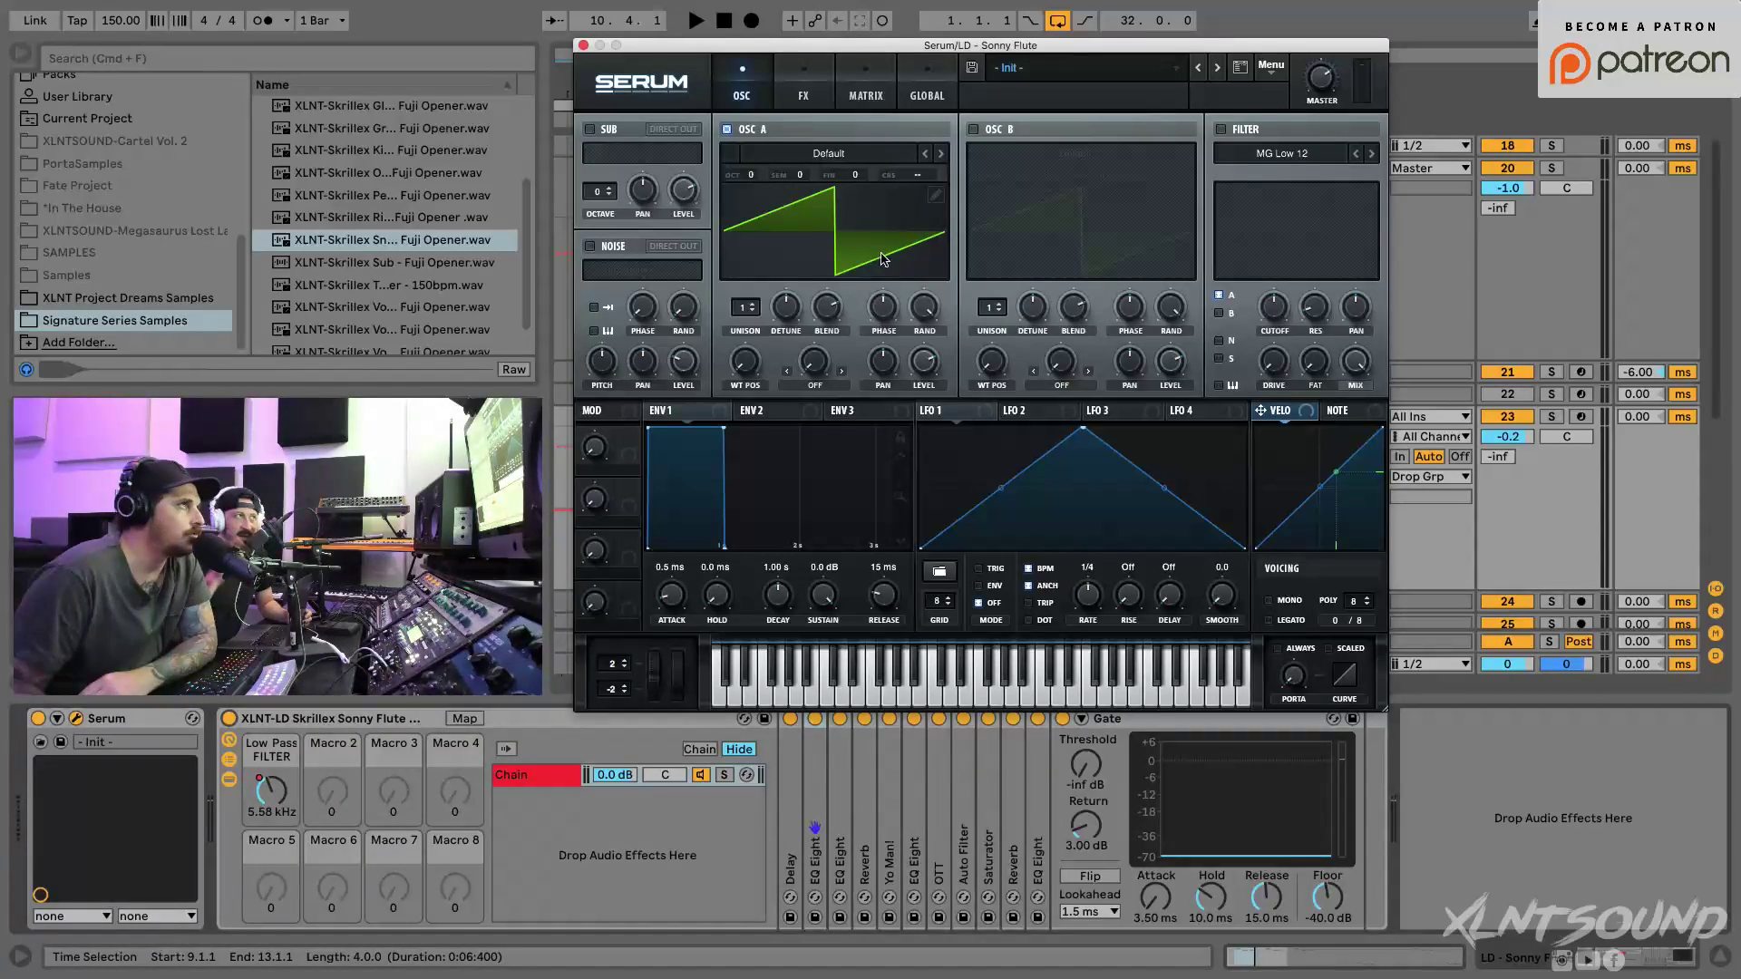
Step: Load the Analog wavetable Basic Shapes into Osc A, then enable Osc B and load Basic Shapes there as well
left_click(782, 158)
mouse_move(794, 173)
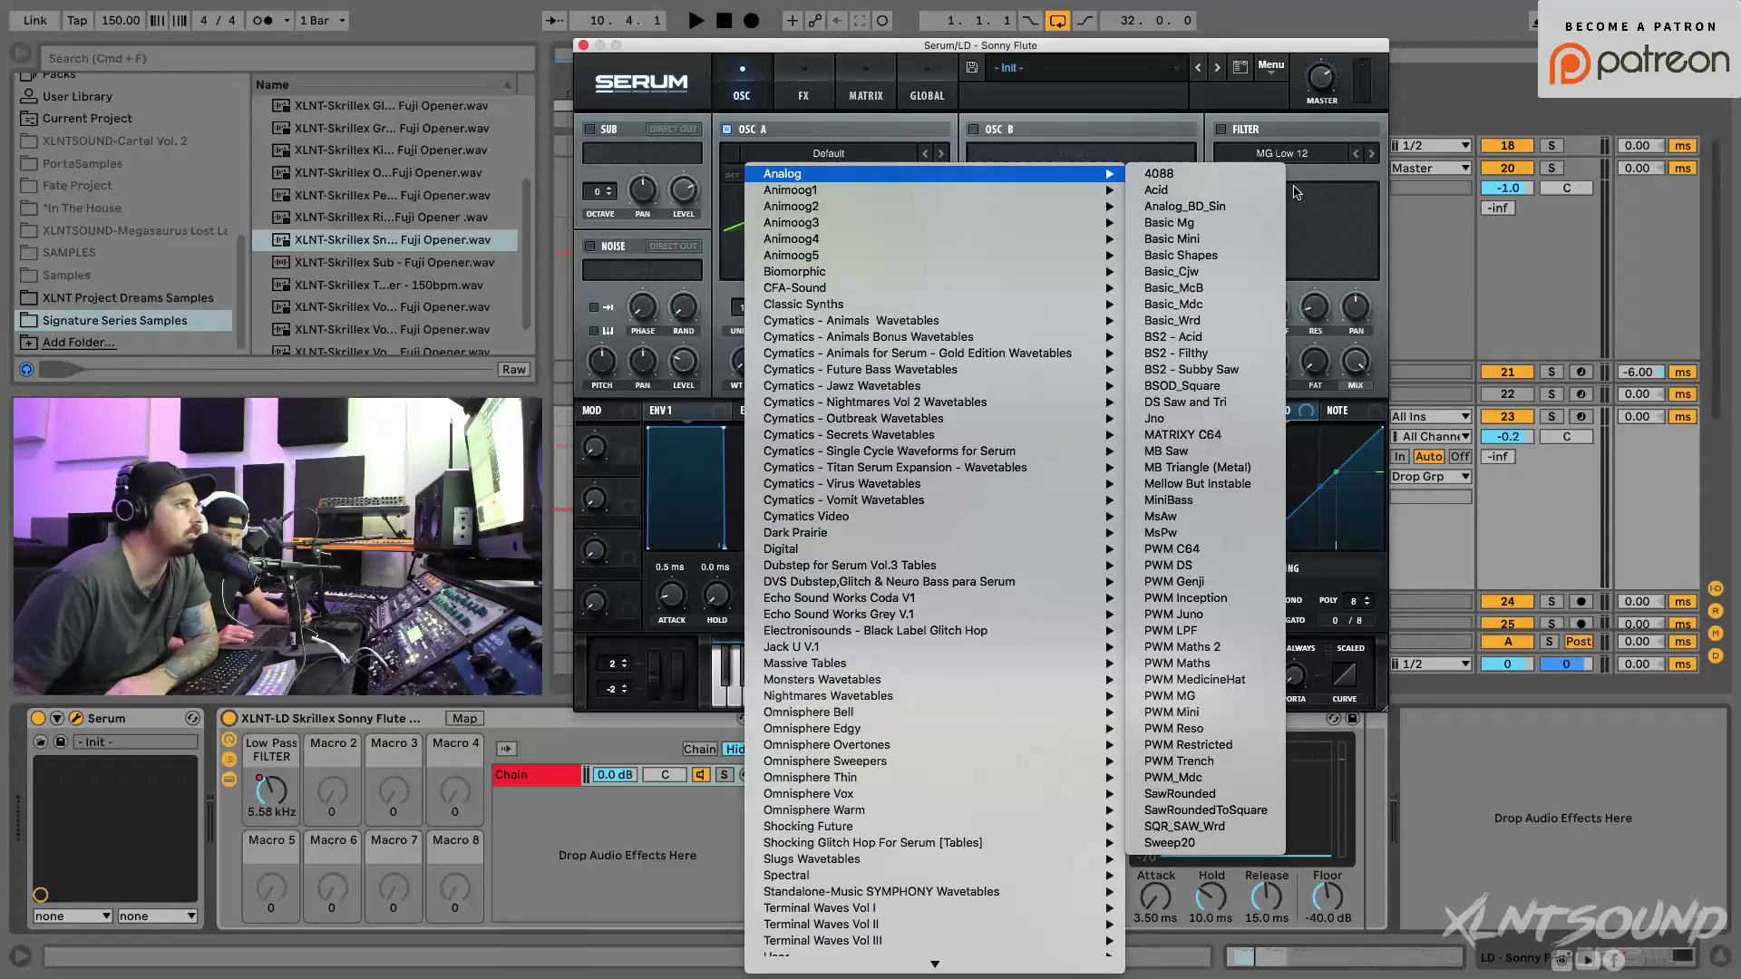
left_click(1218, 255)
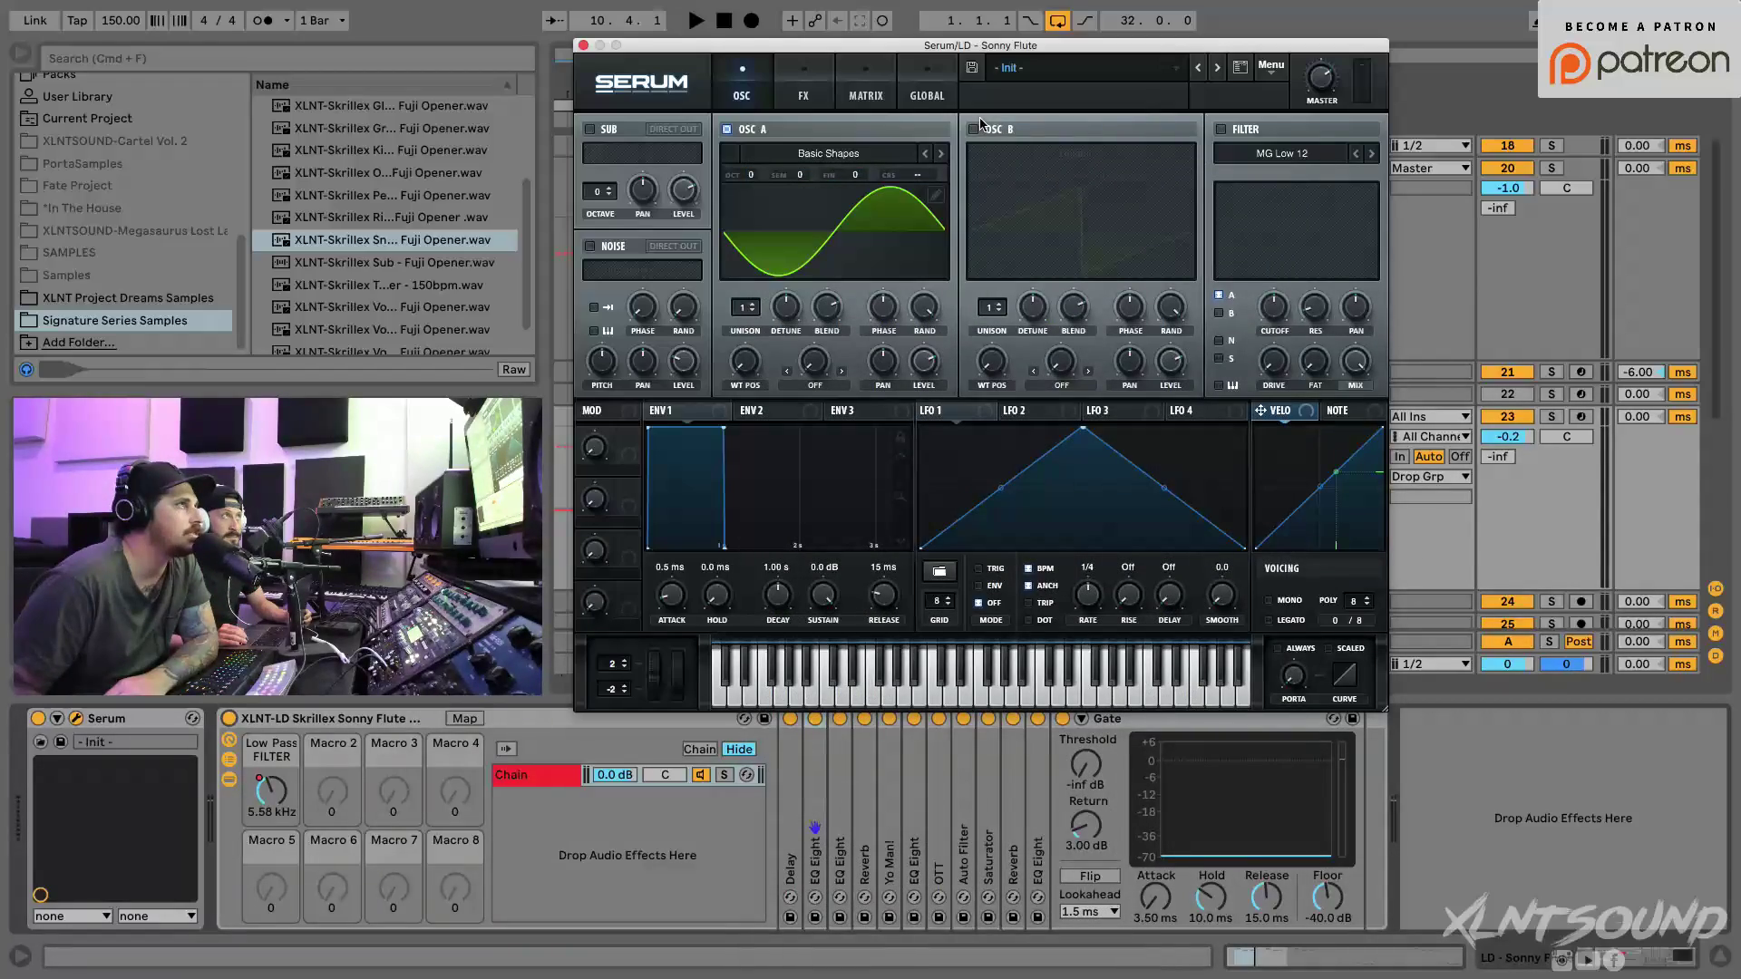
left_click(974, 129)
left_click(1033, 156)
mouse_move(1034, 173)
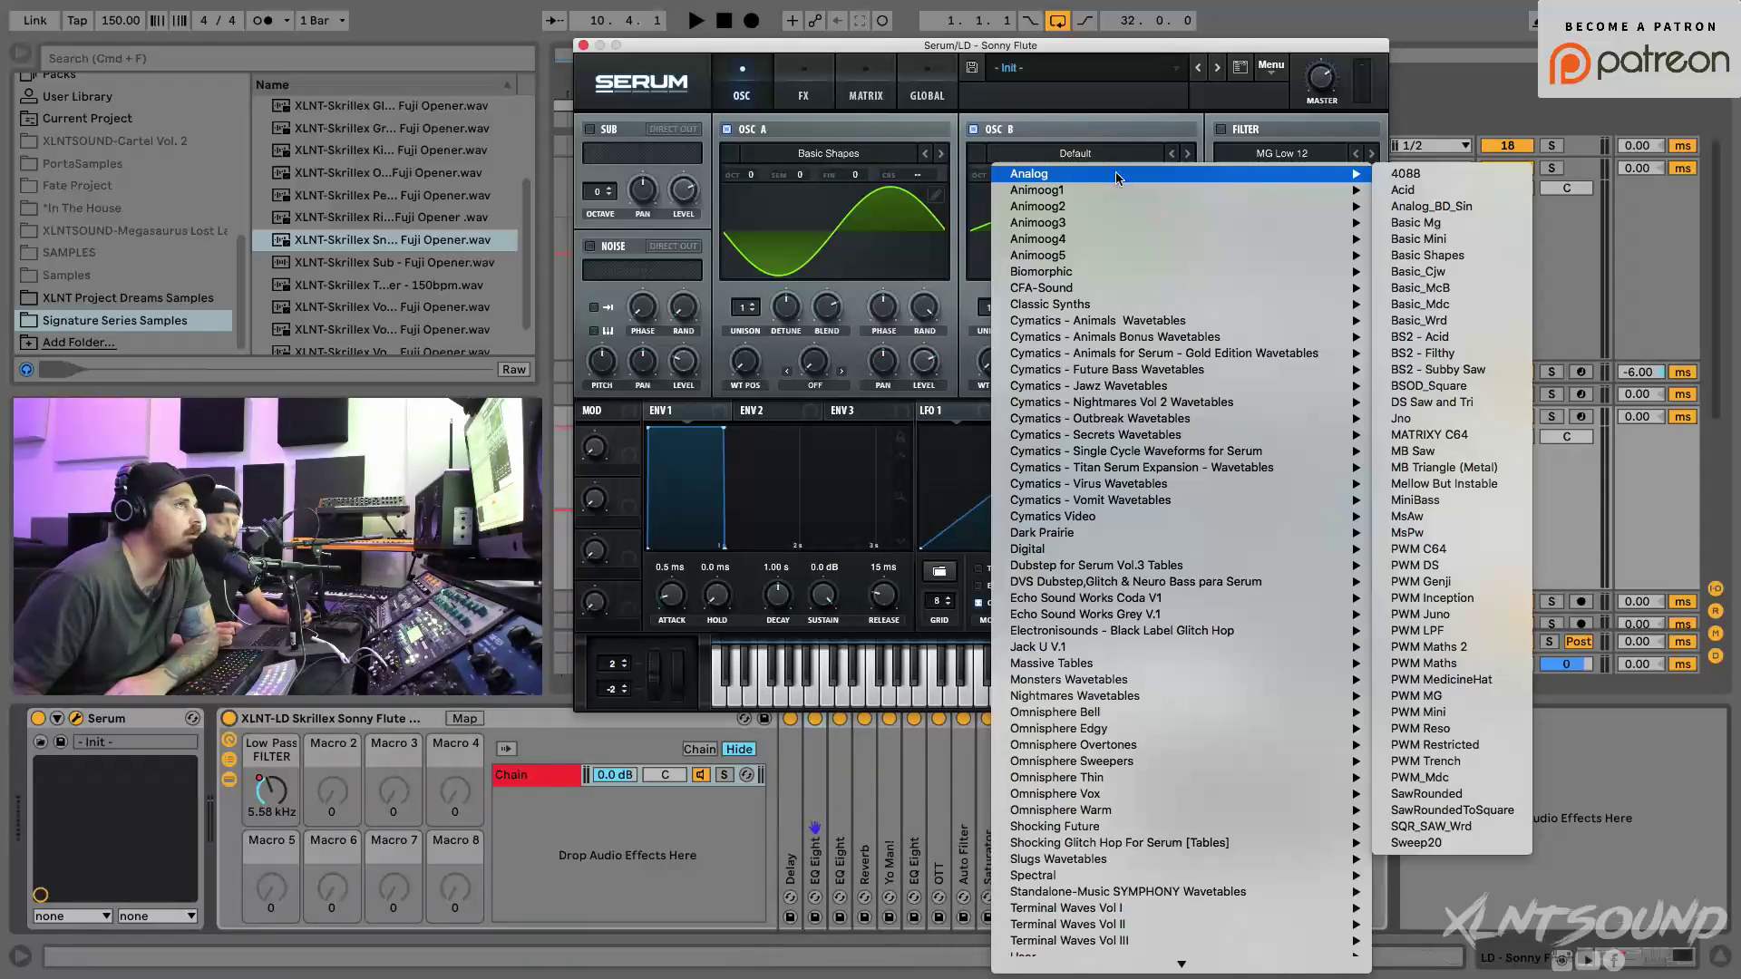
left_click(1420, 257)
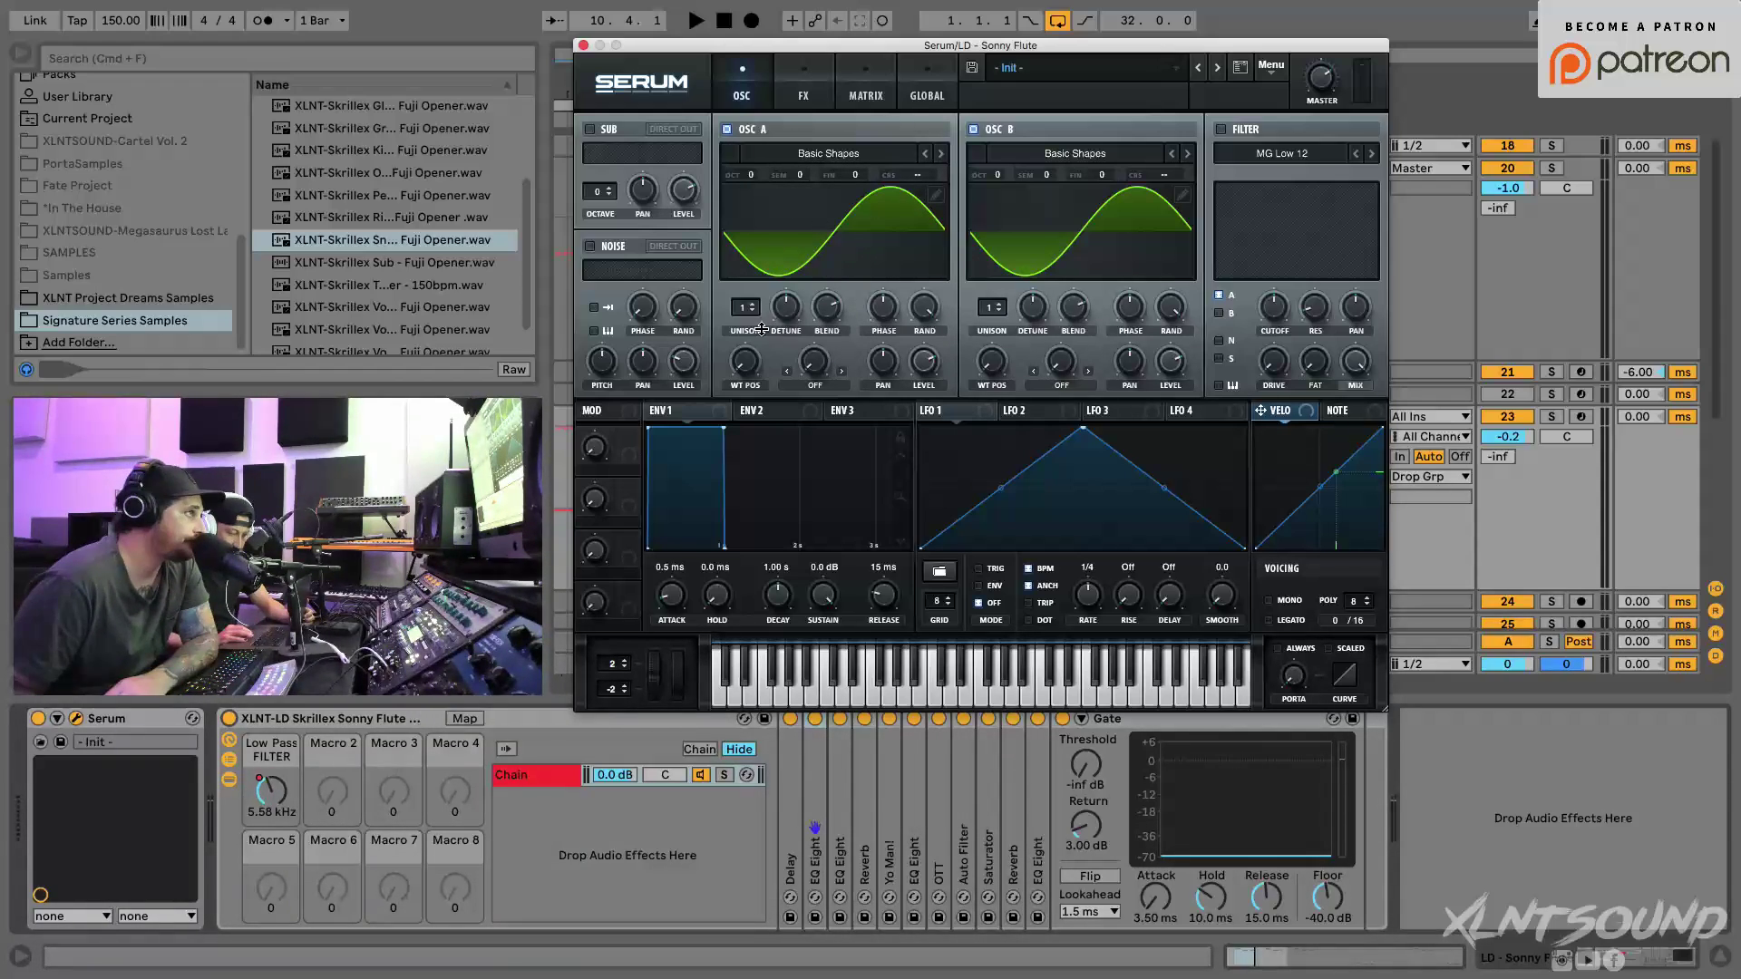
Step: Set Osc A's unison to 10 voices and its detune to .1
left_click_drag(740, 308, 755, 186)
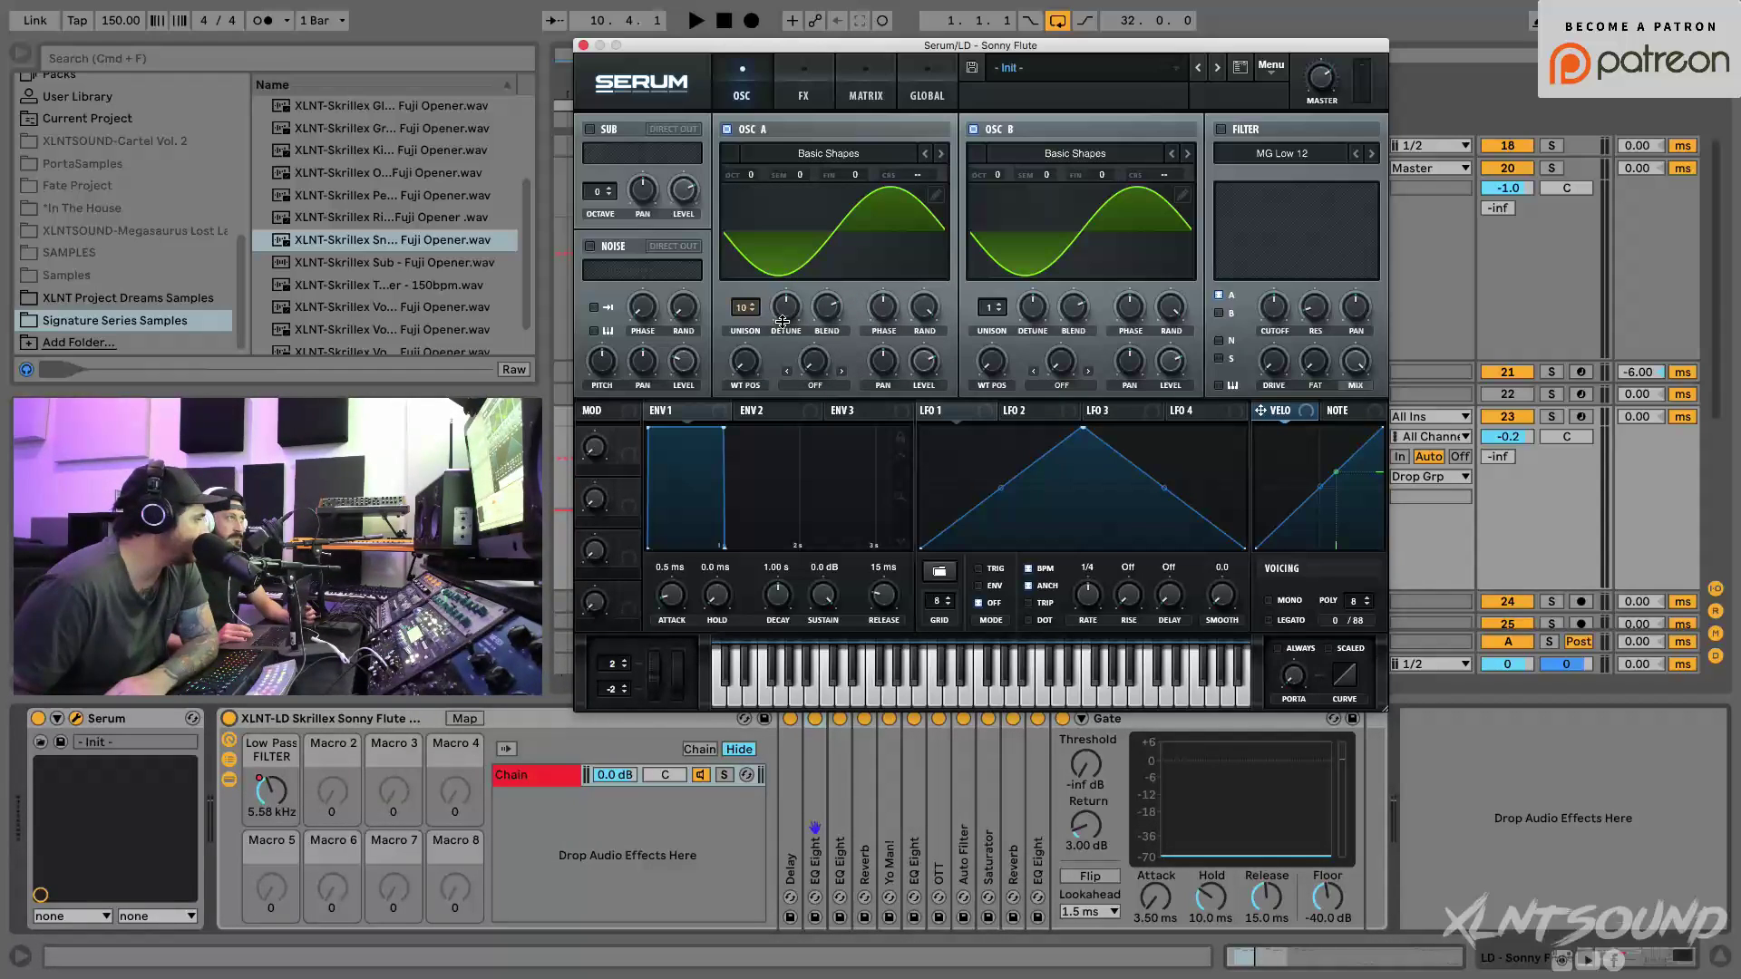
left_click_drag(782, 321, 785, 327)
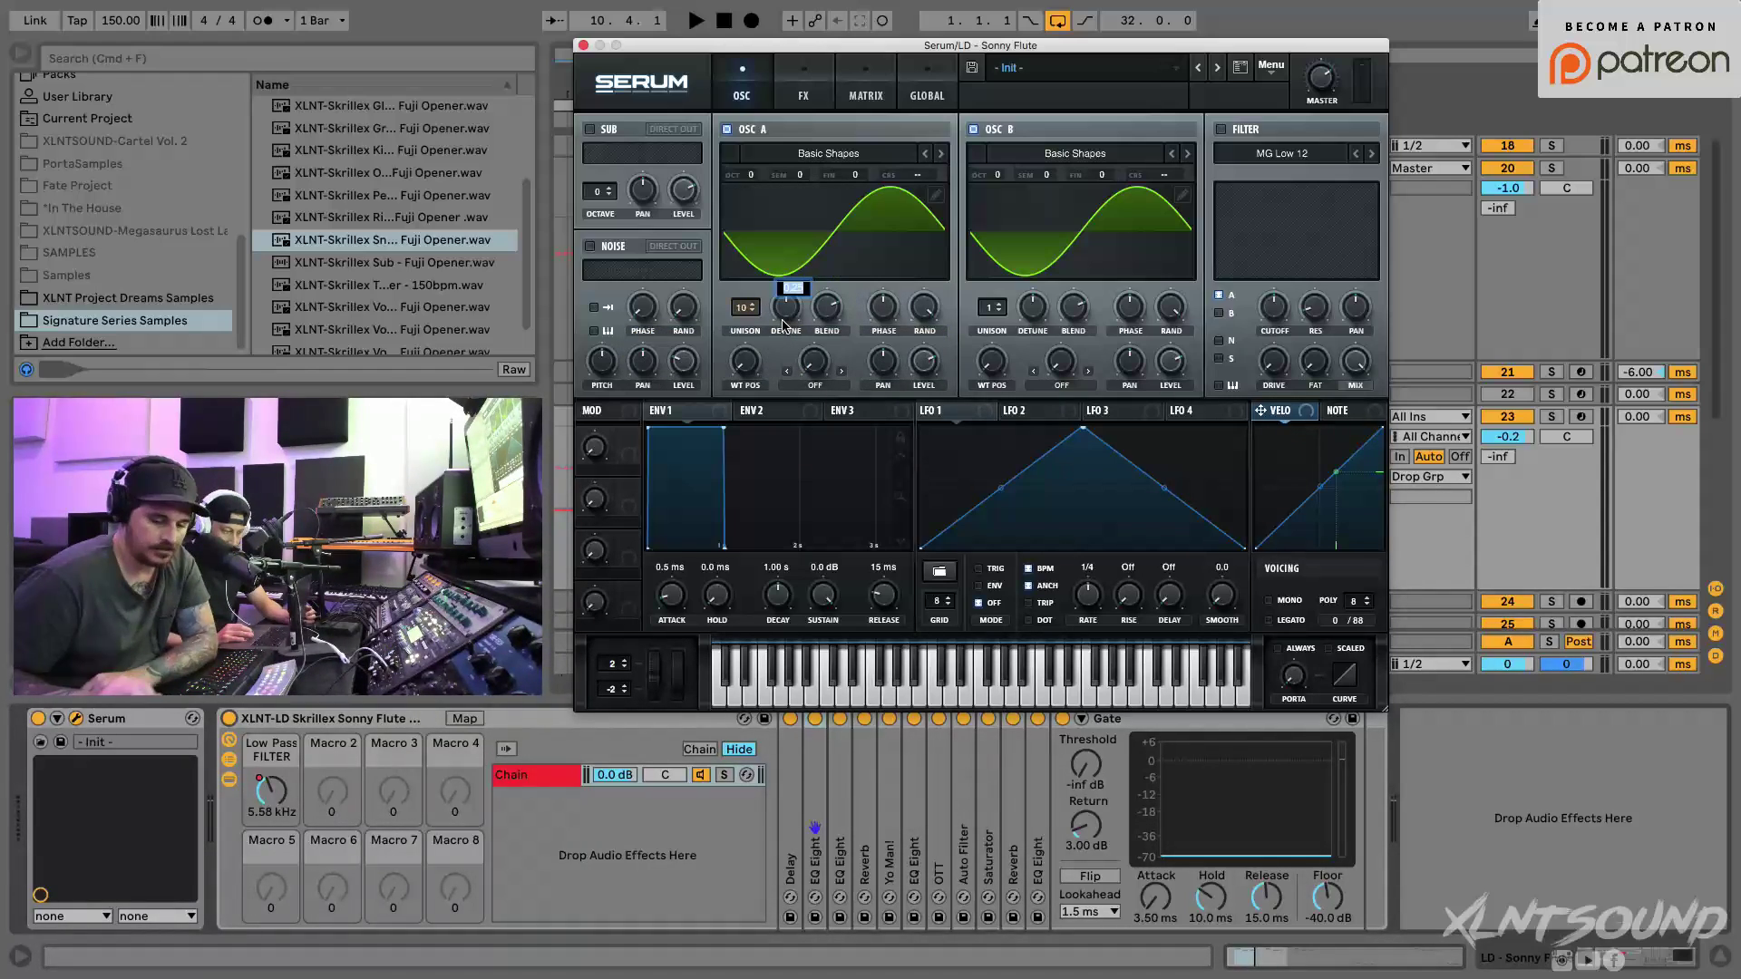
type(".1")
key("Return")
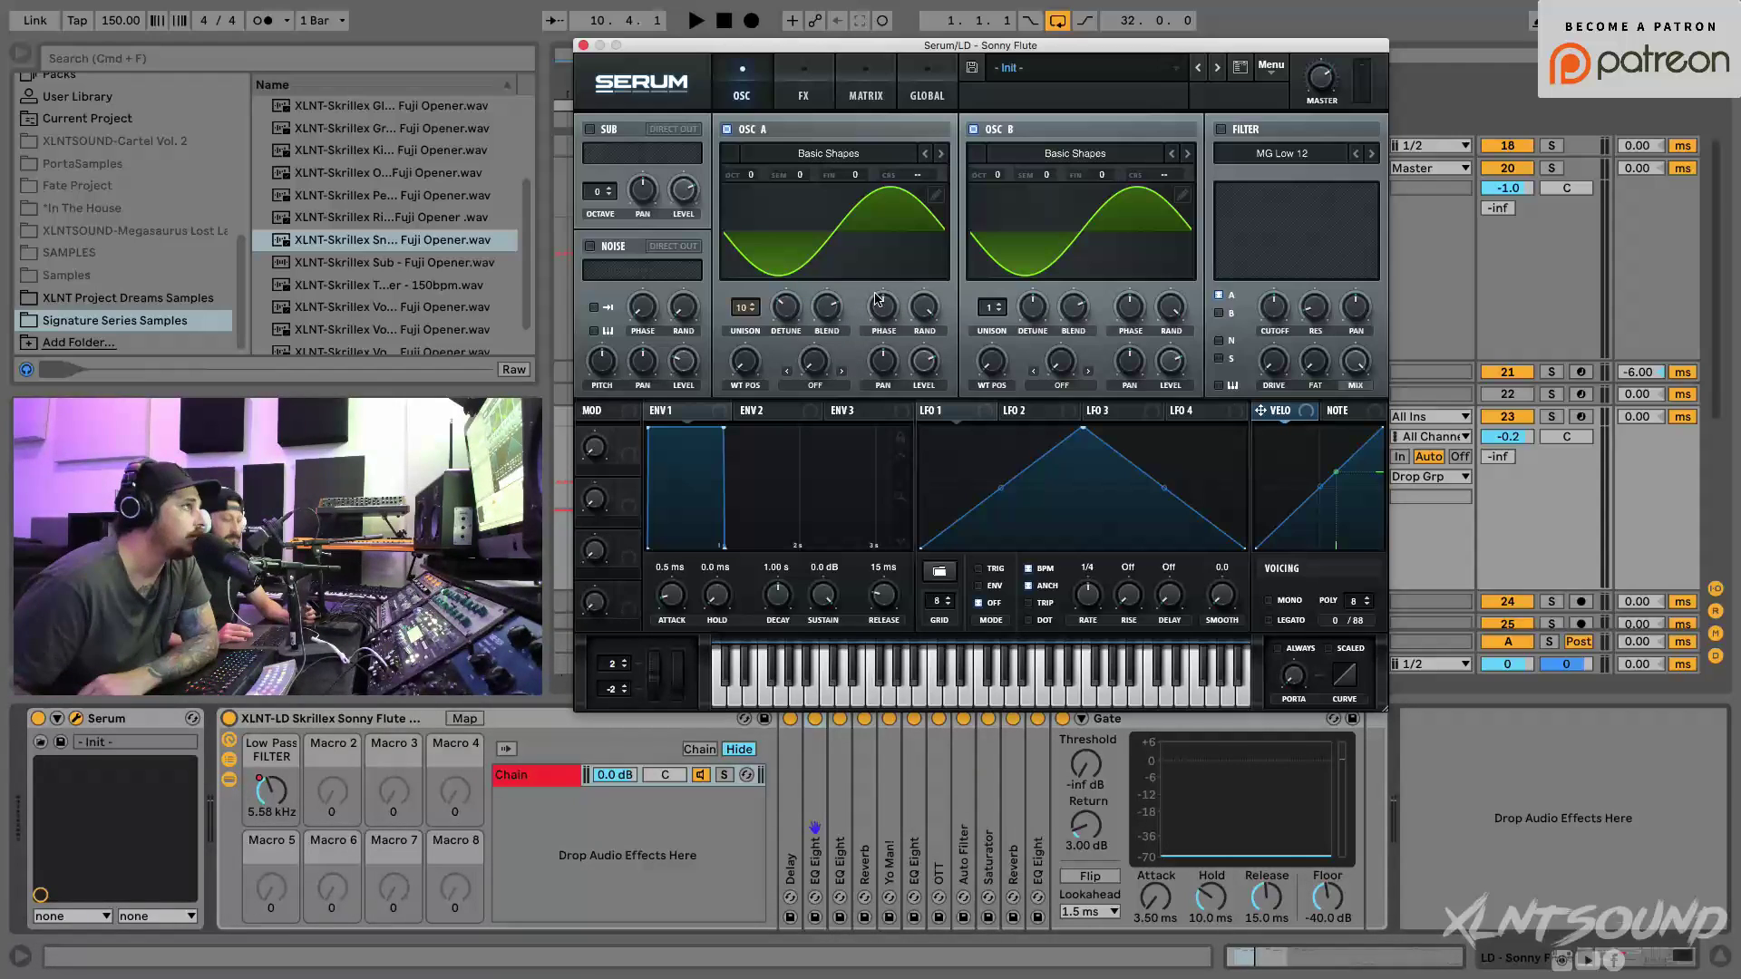
Step: Lower Osc A's blend, turn its random phase fully down, and set its warp mode to FM (from B)
left_click_drag(826, 310, 820, 351)
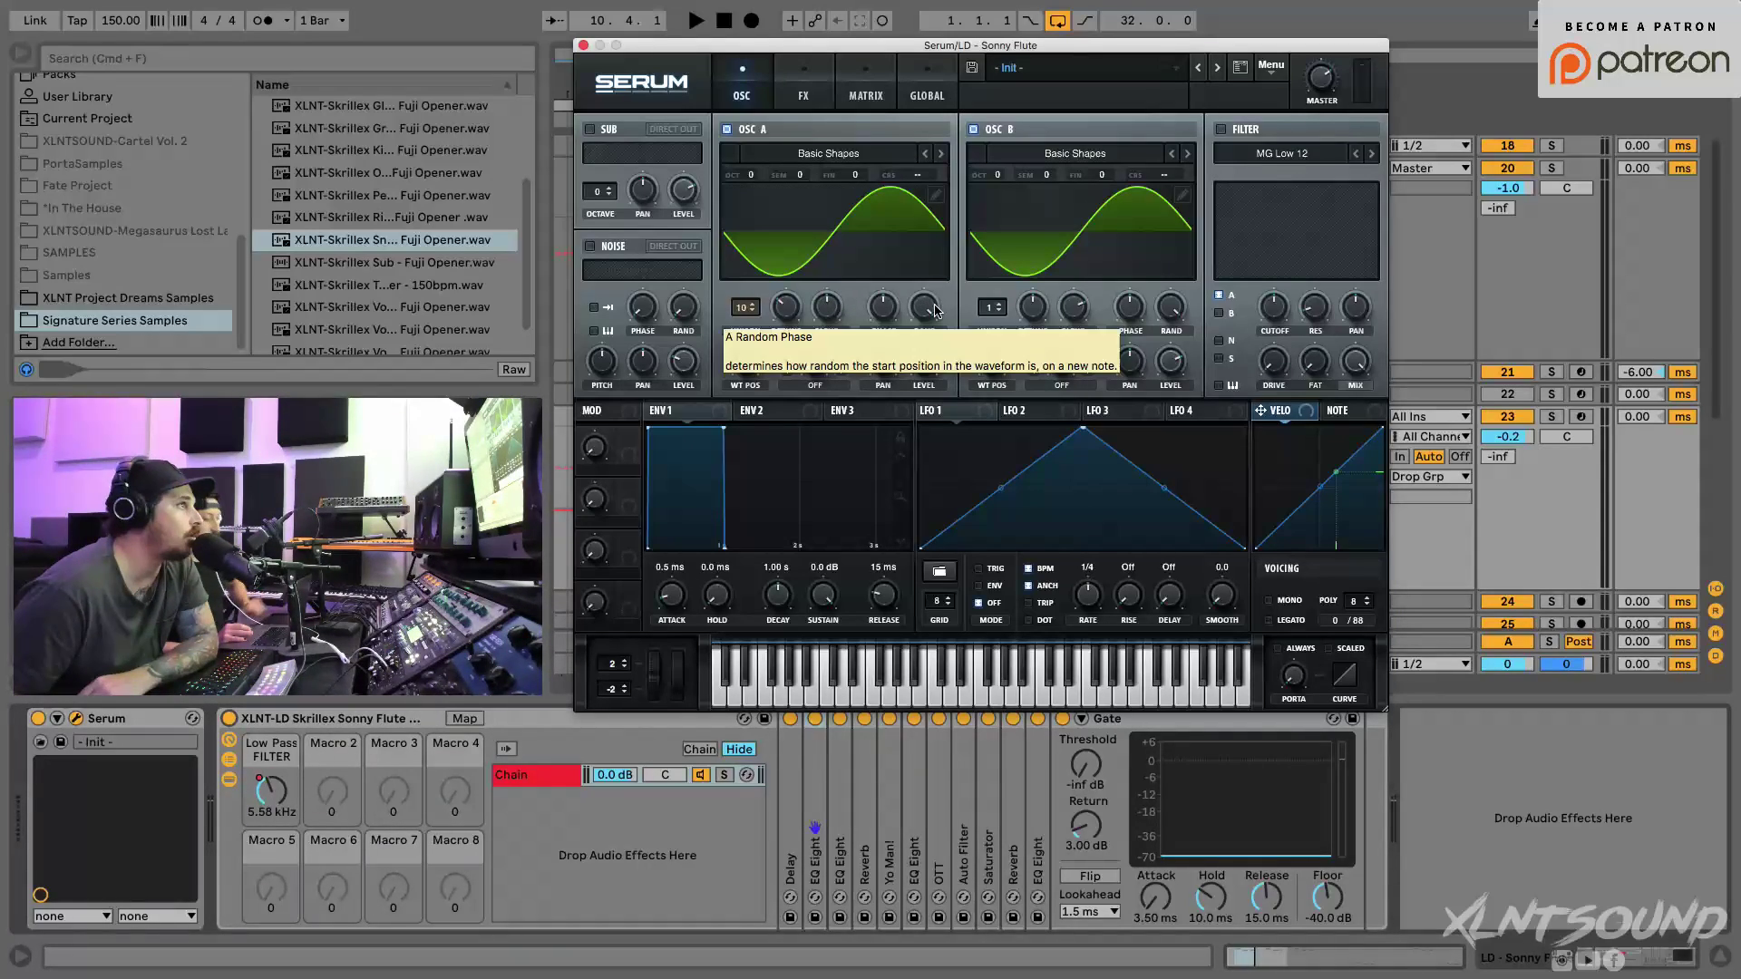
left_click_drag(928, 306, 911, 742)
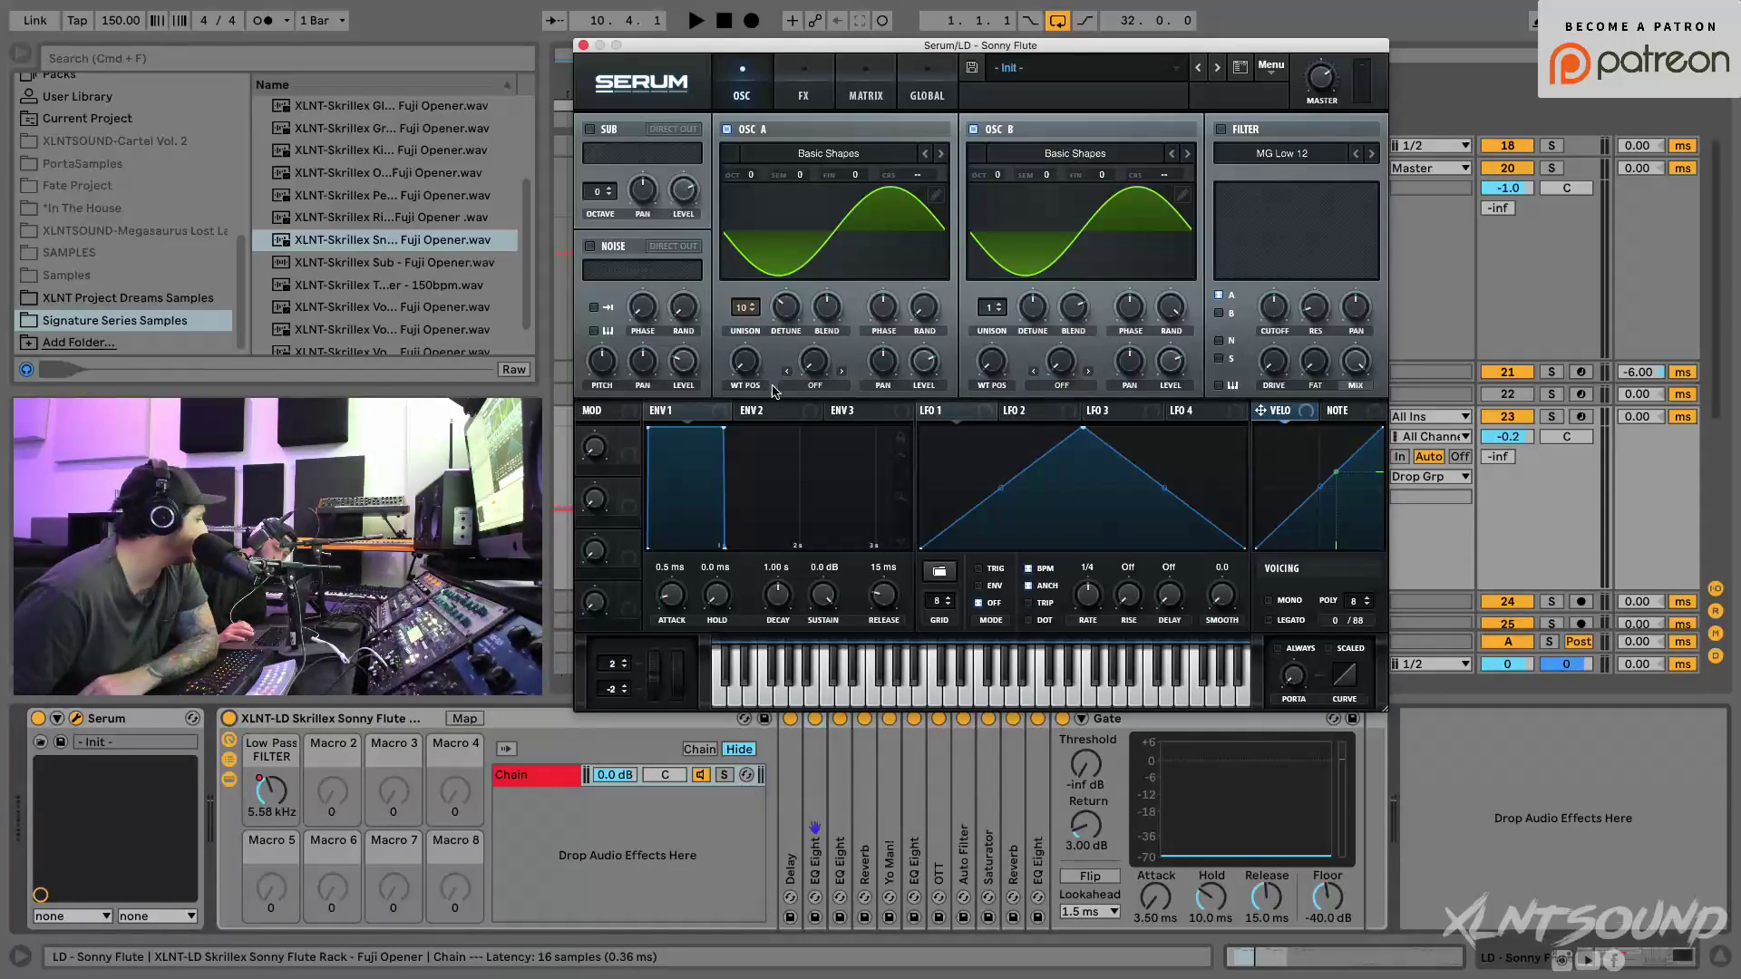
left_click(813, 386)
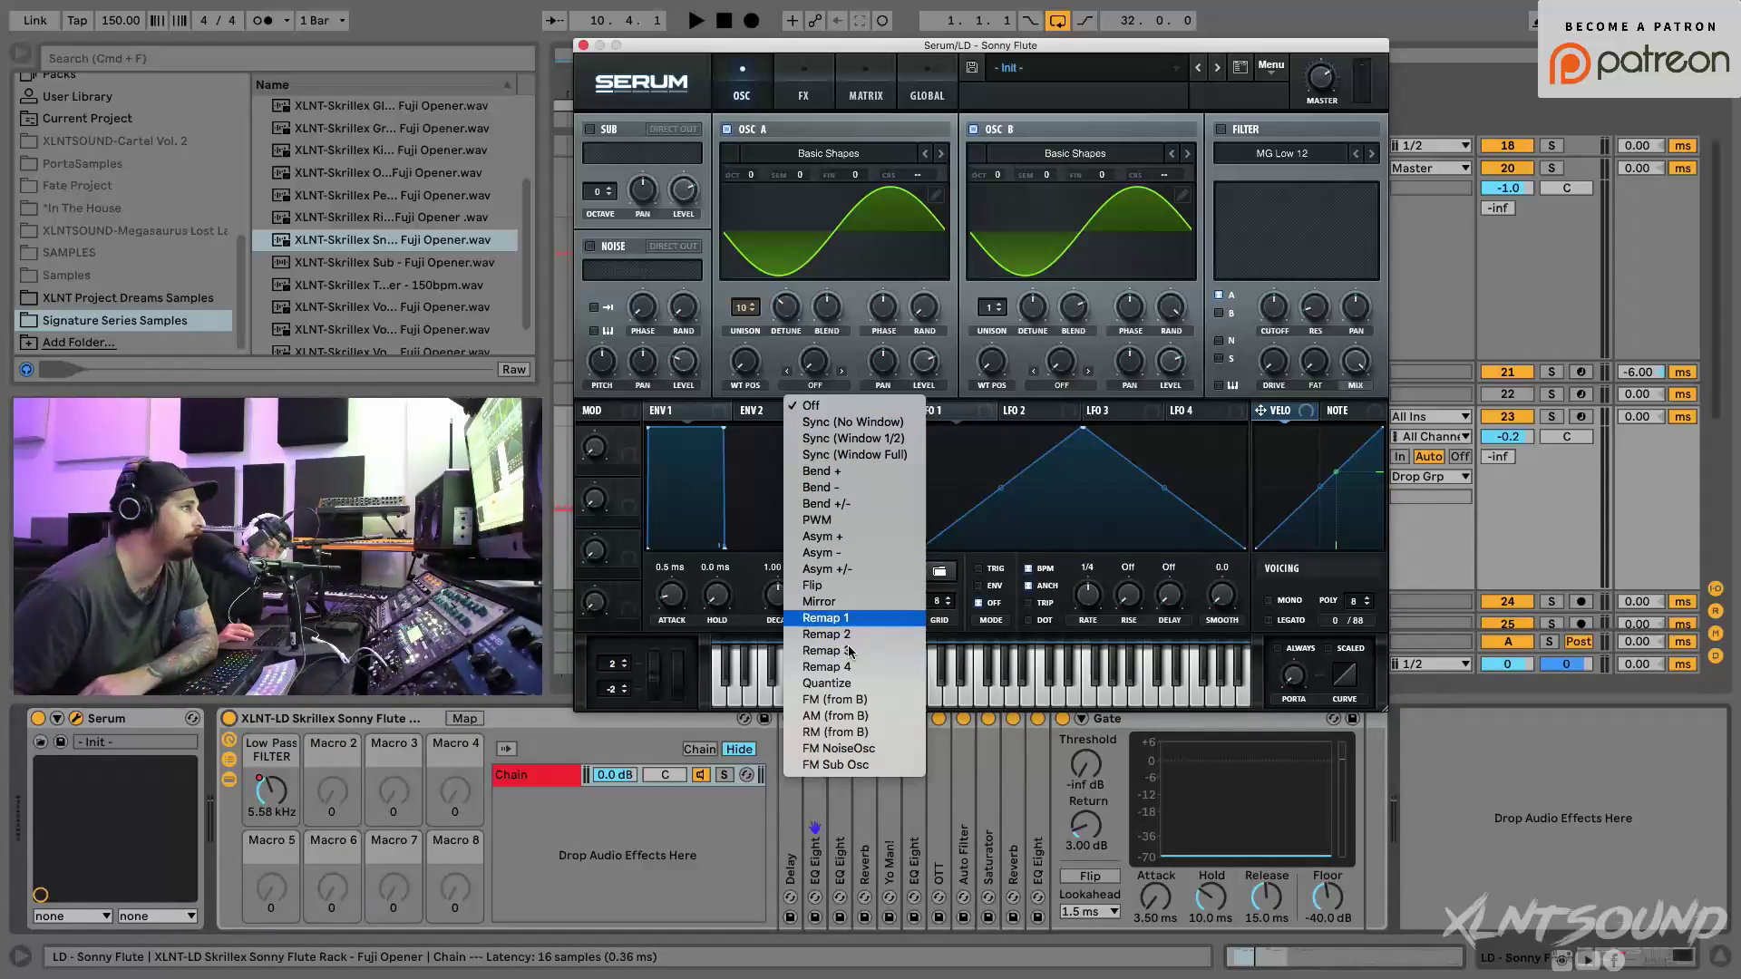
left_click(828, 699)
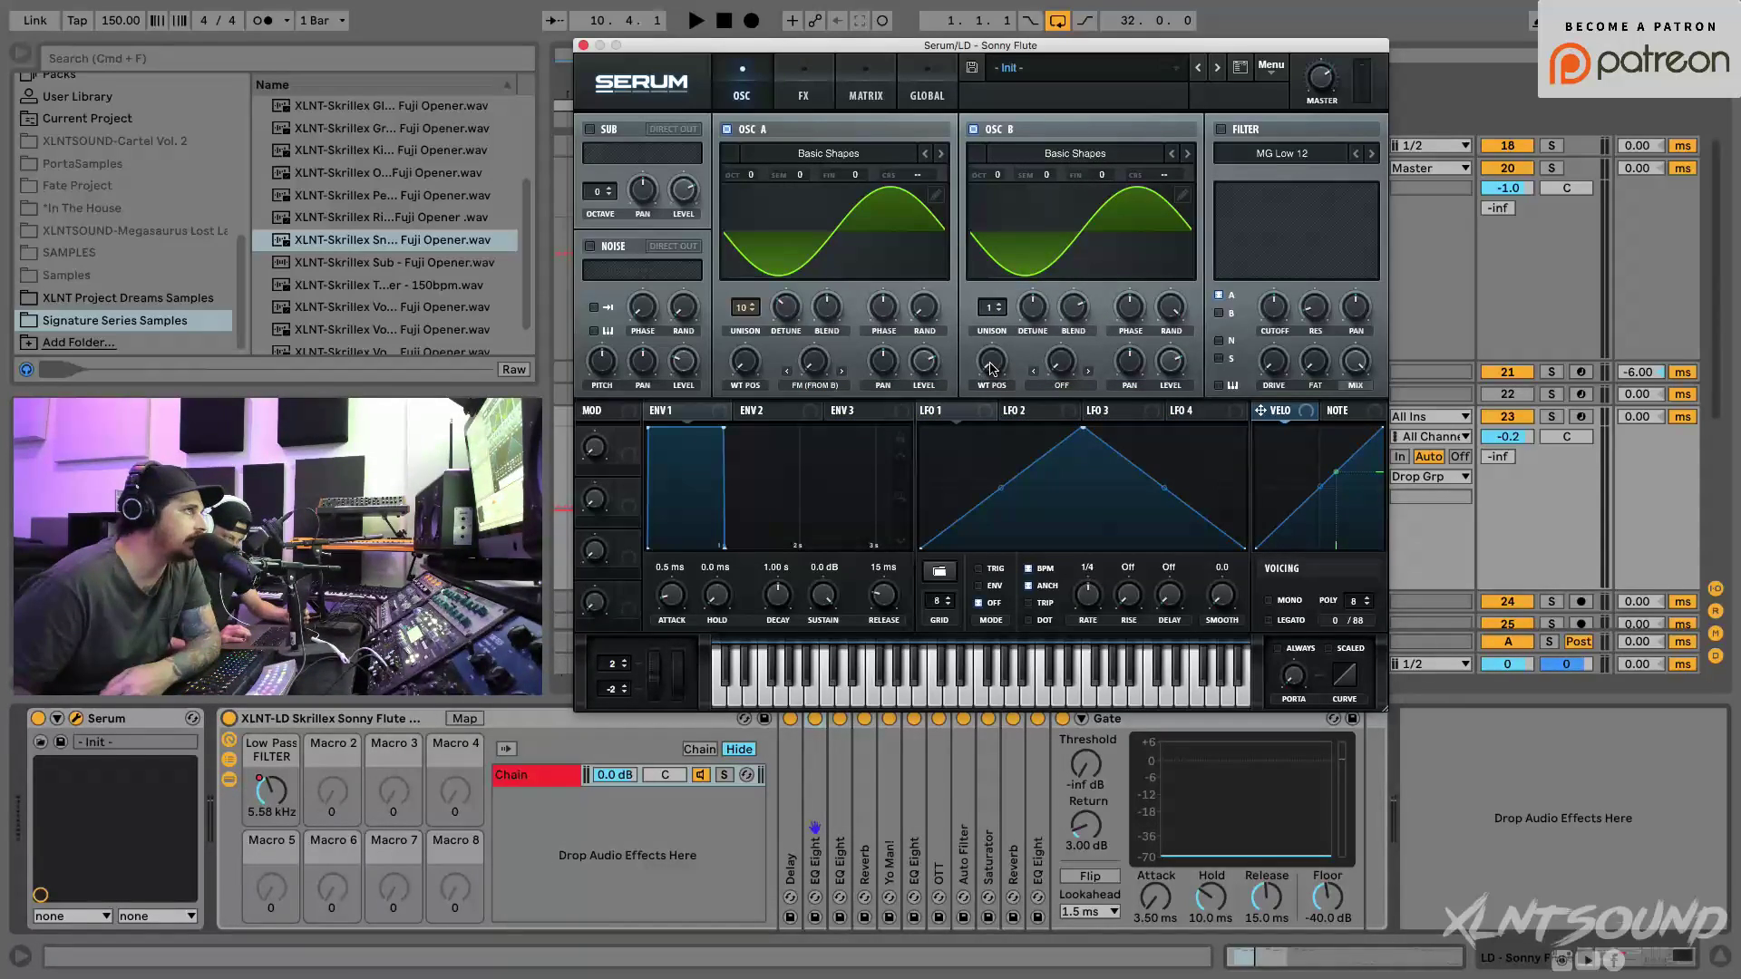
Step: Move Osc B's wavetable position to the saw shape and set octave +3, semitone +7 and unison 14
left_click_drag(993, 369, 1020, 295)
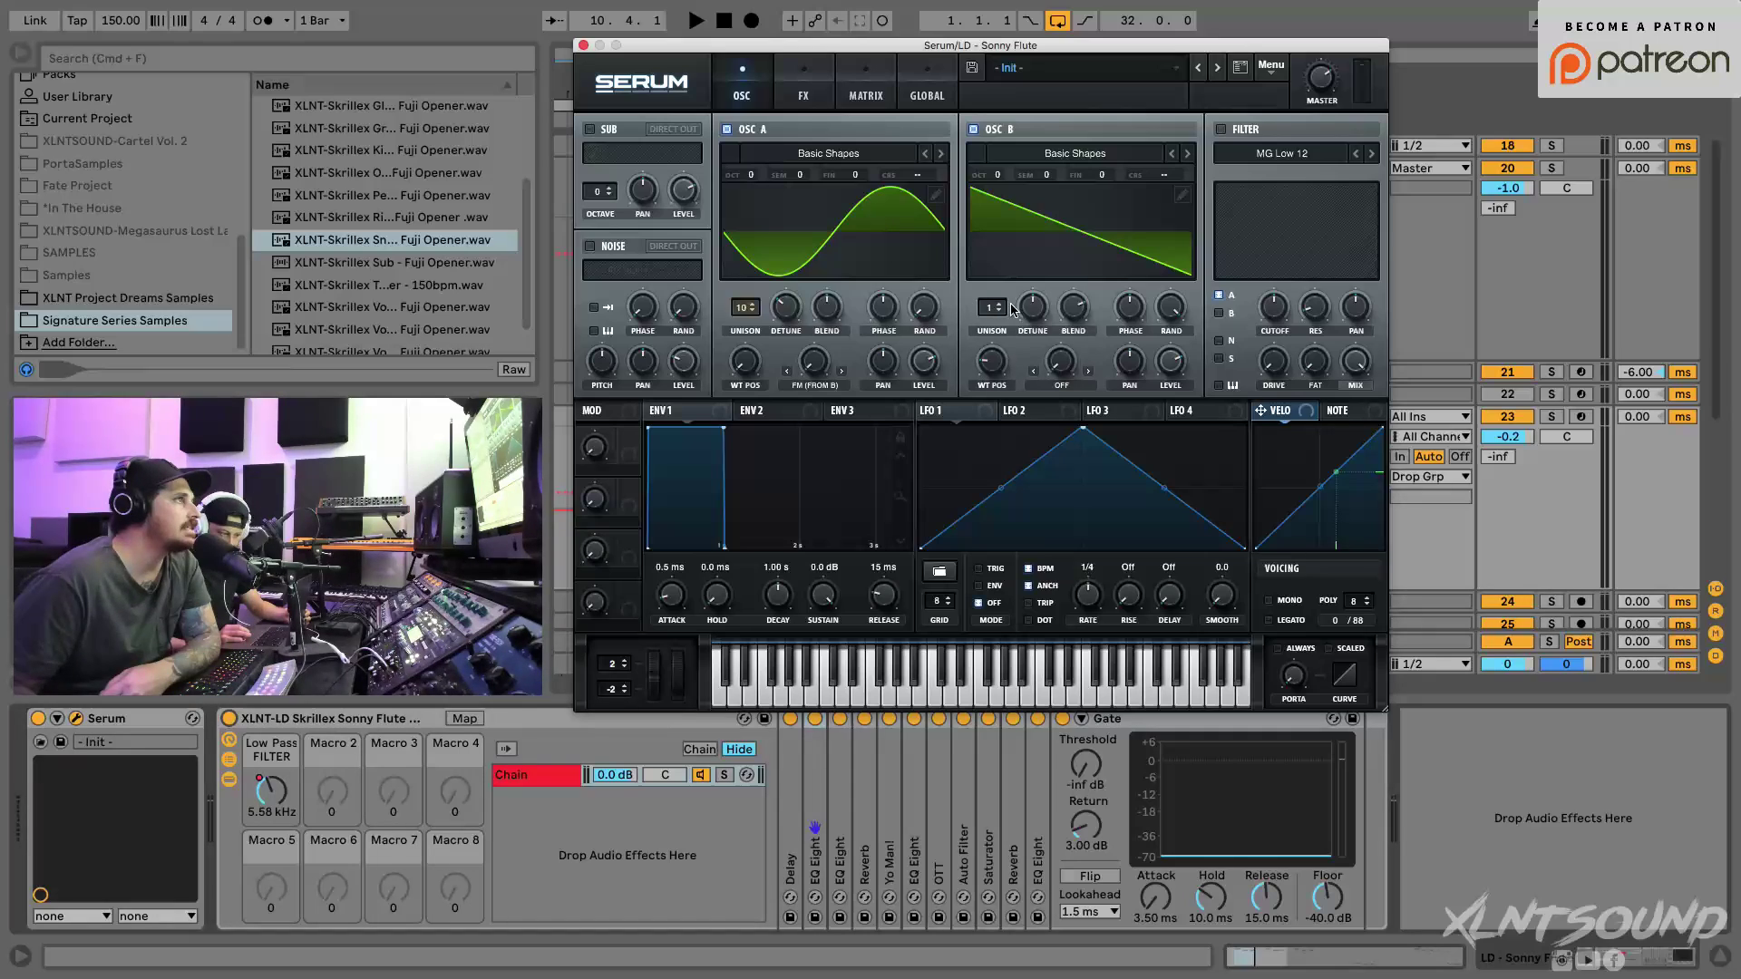
left_click_drag(998, 178, 1046, 106)
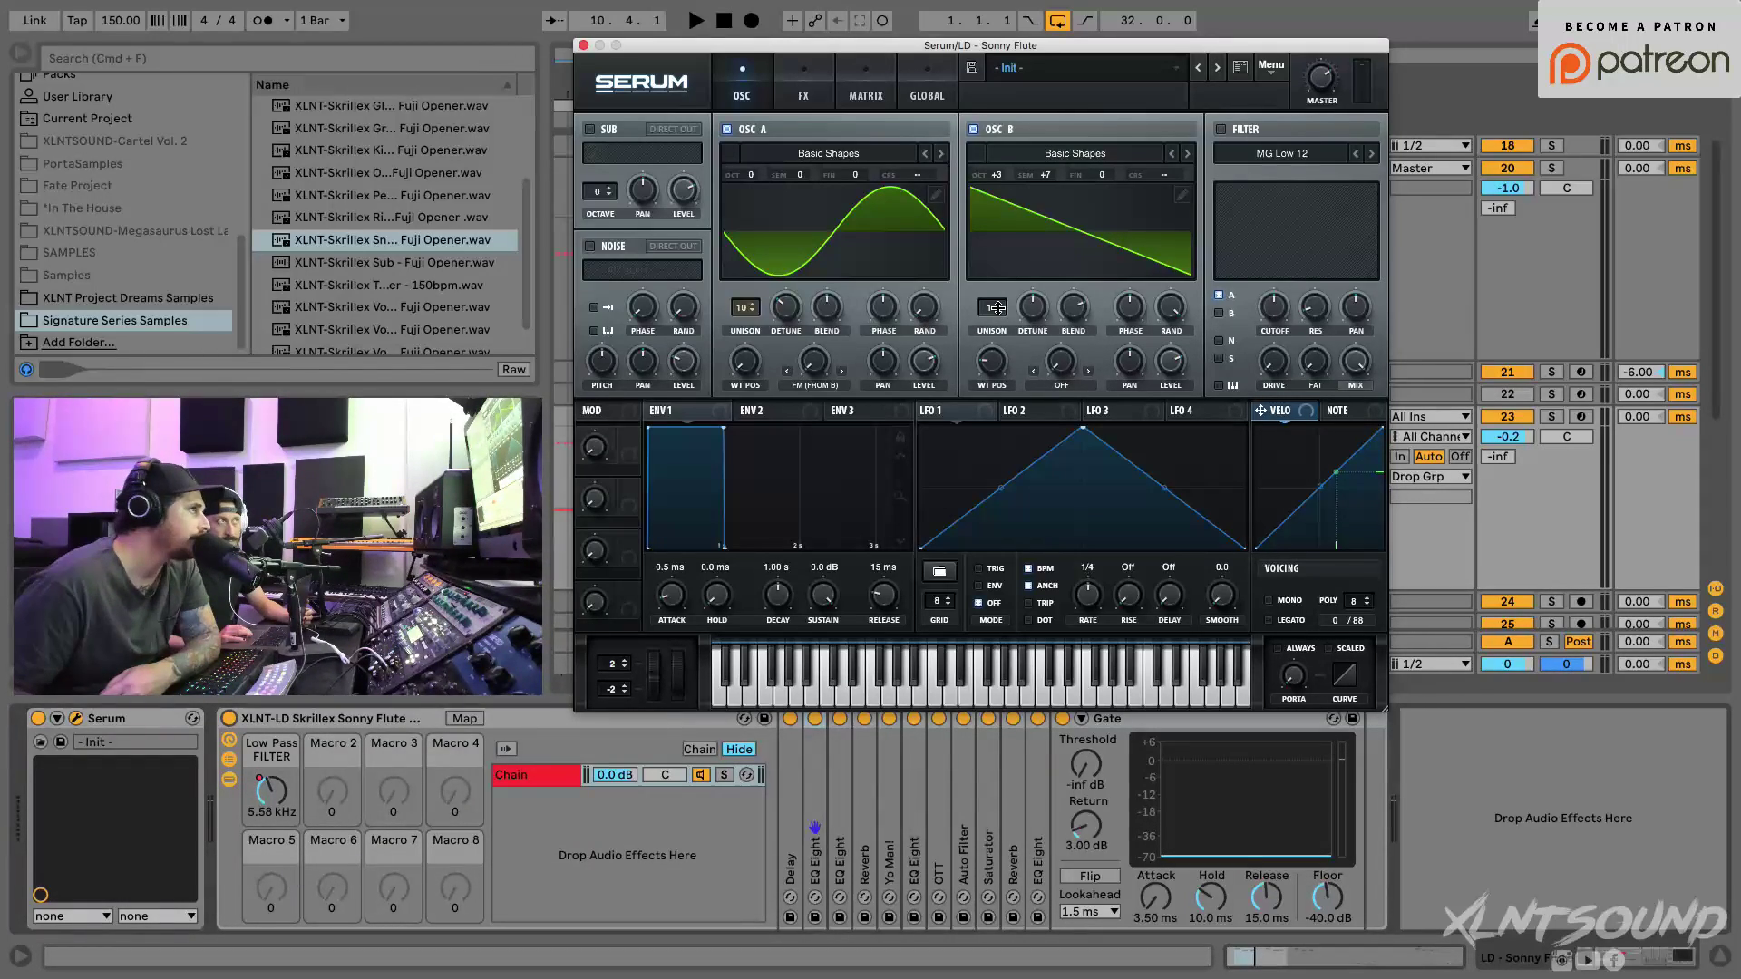
left_click_drag(992, 307, 995, 115)
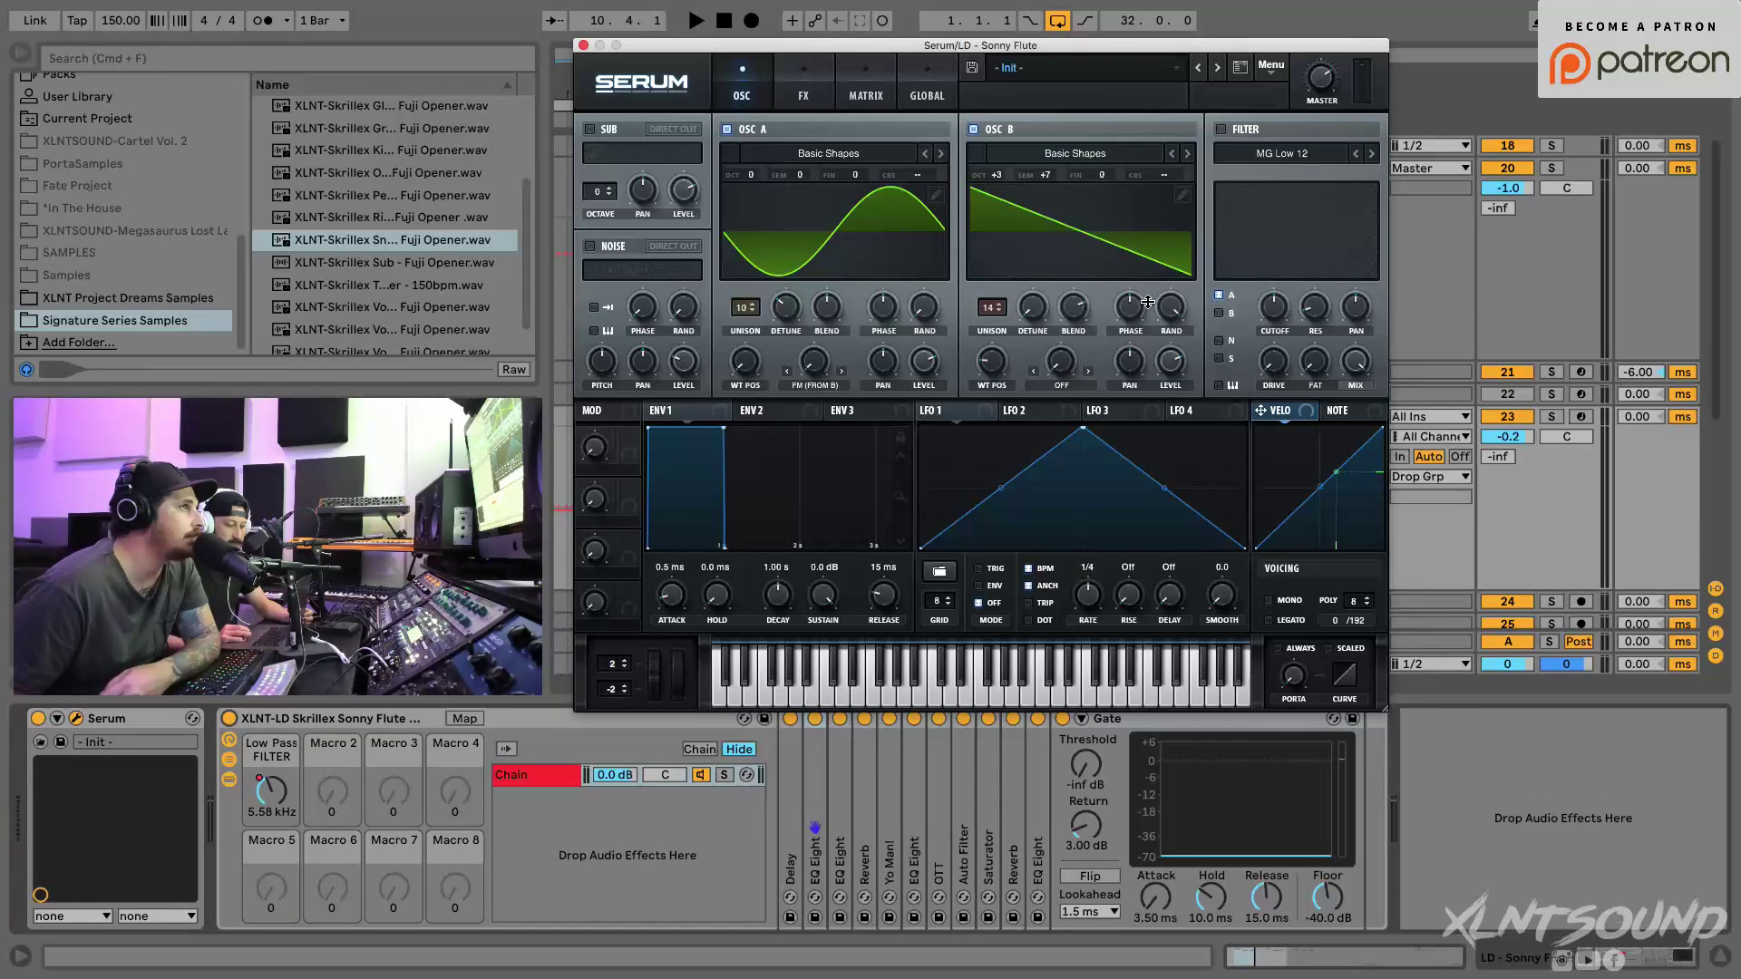
Step: Set Osc B's warp mode to Sync (No Window)
mouse_move(1171, 306)
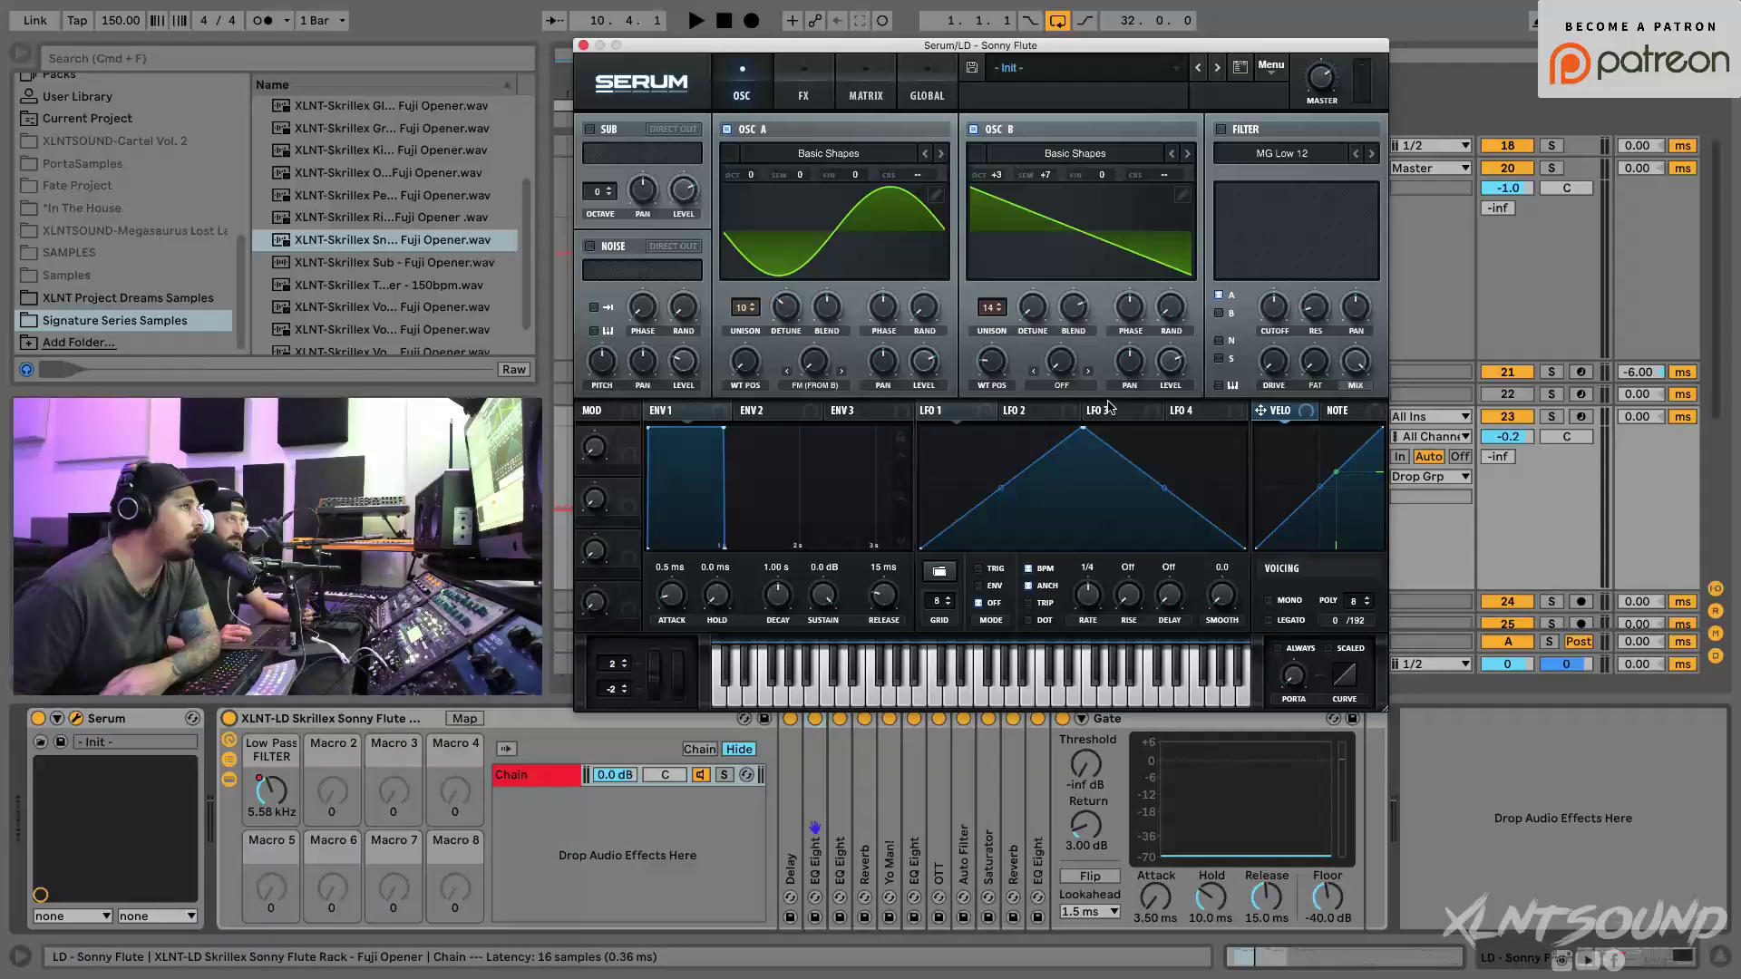
left_click(1080, 388)
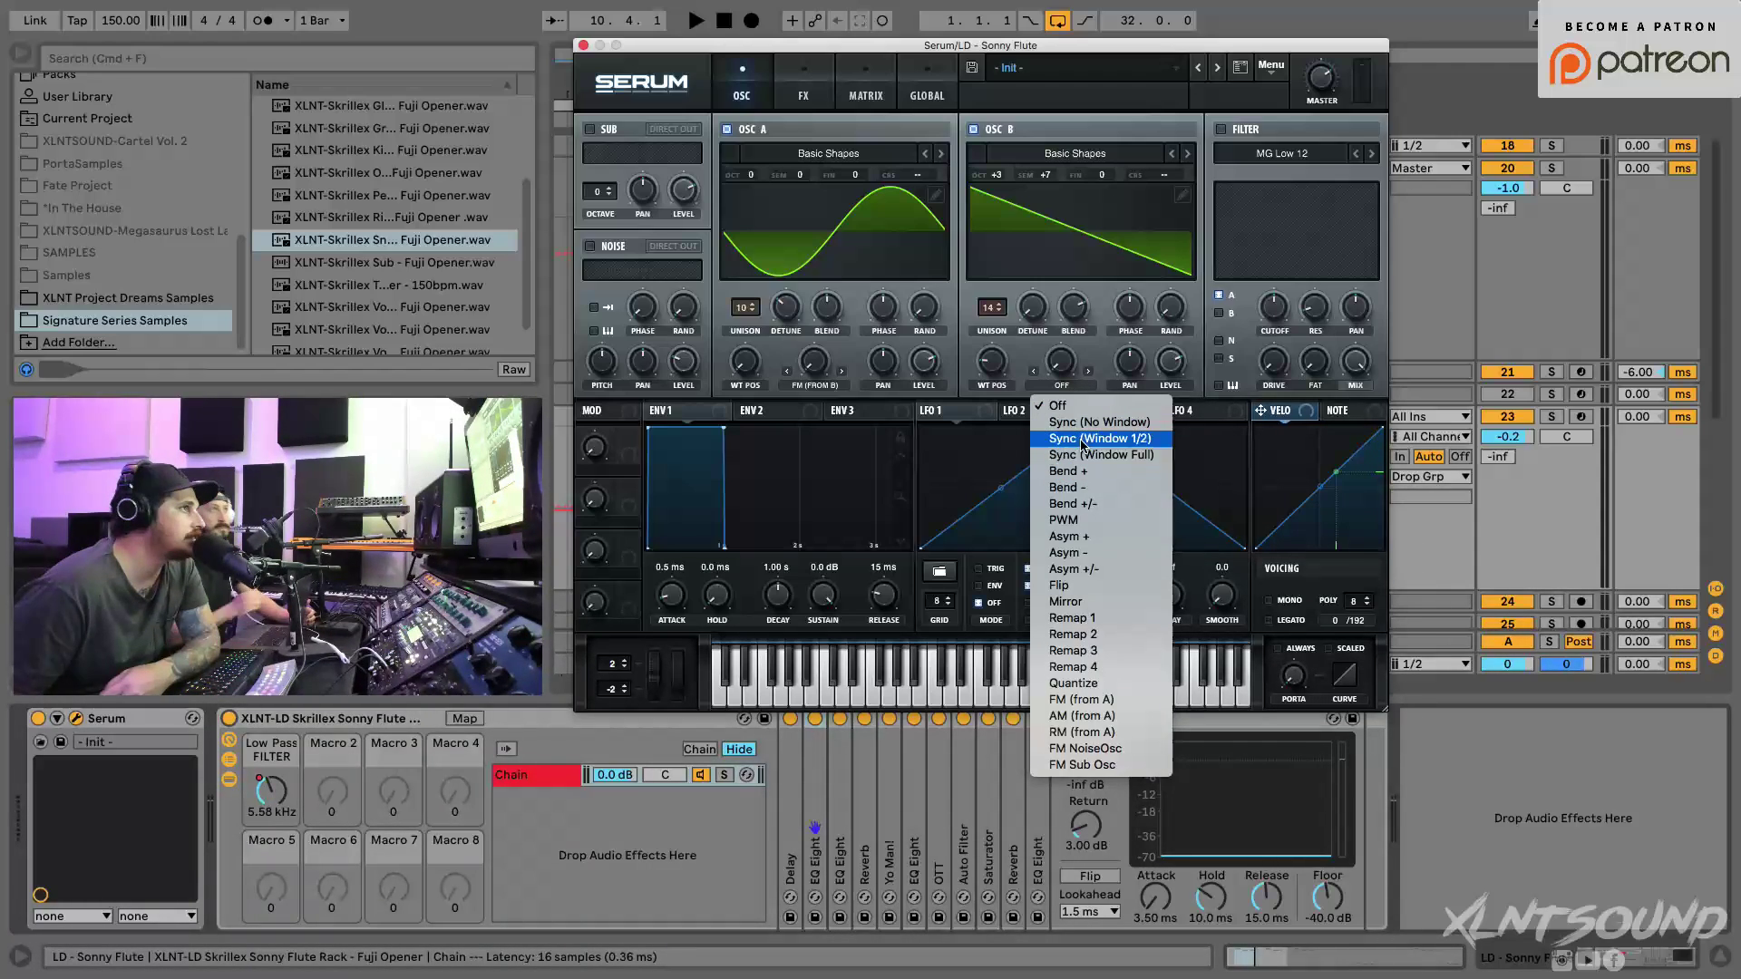
left_click(1081, 423)
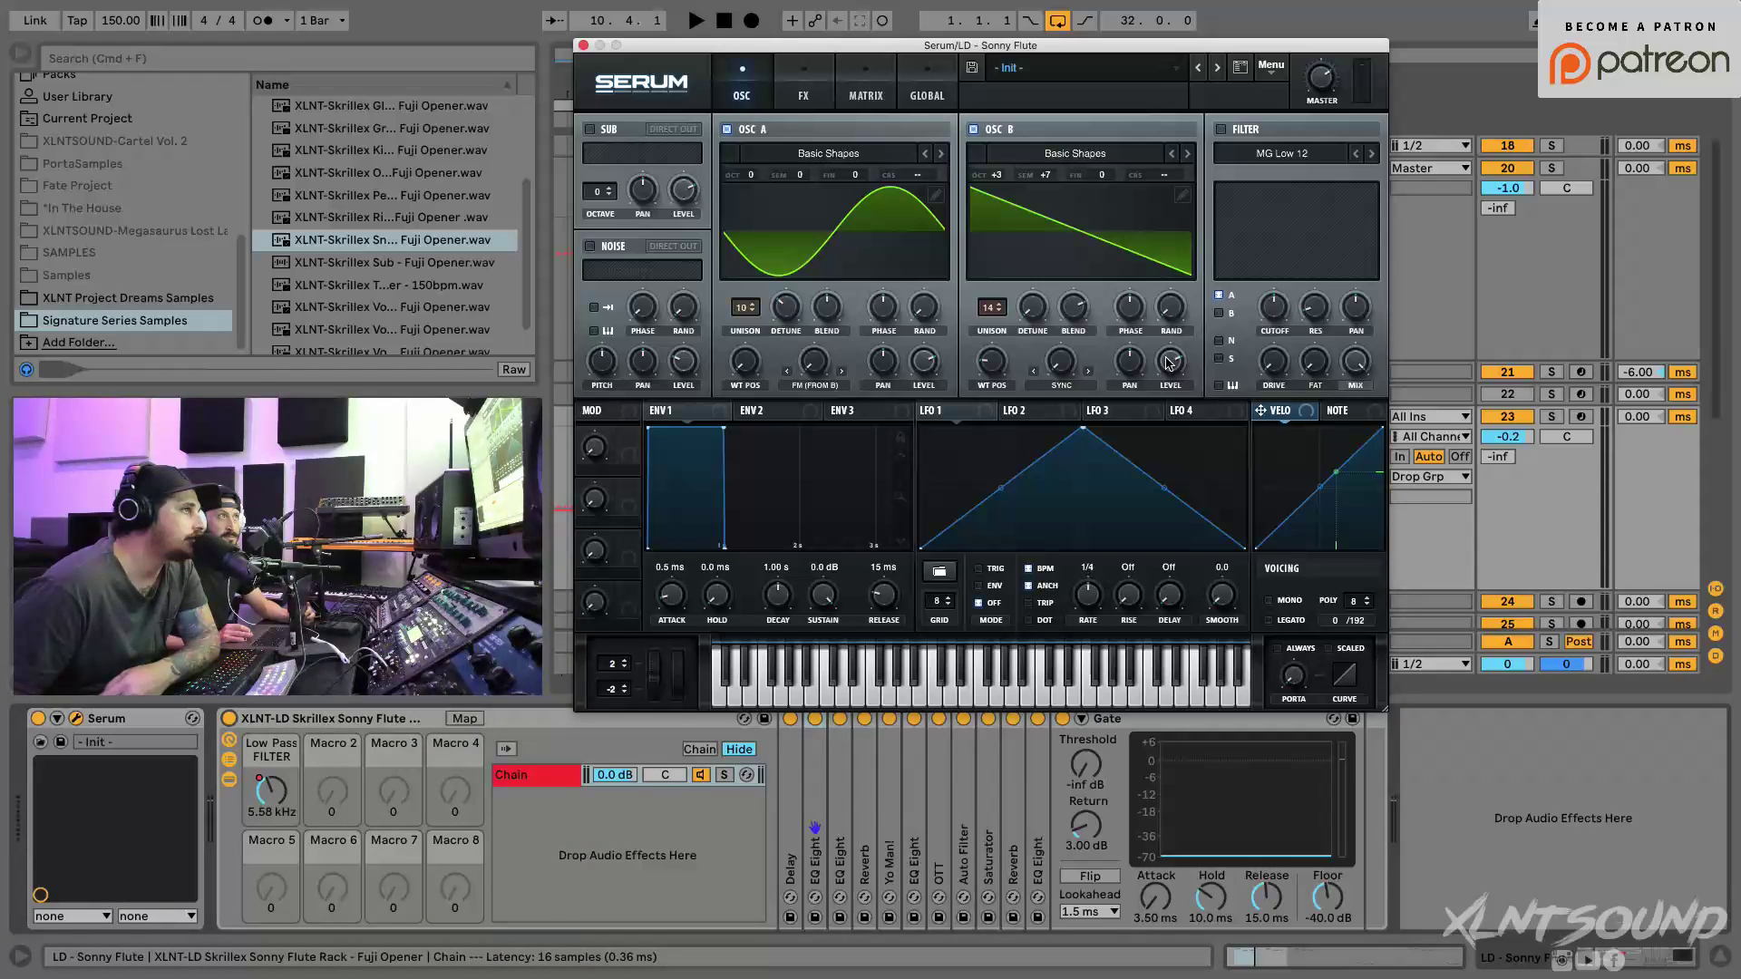
mouse_move(1169, 362)
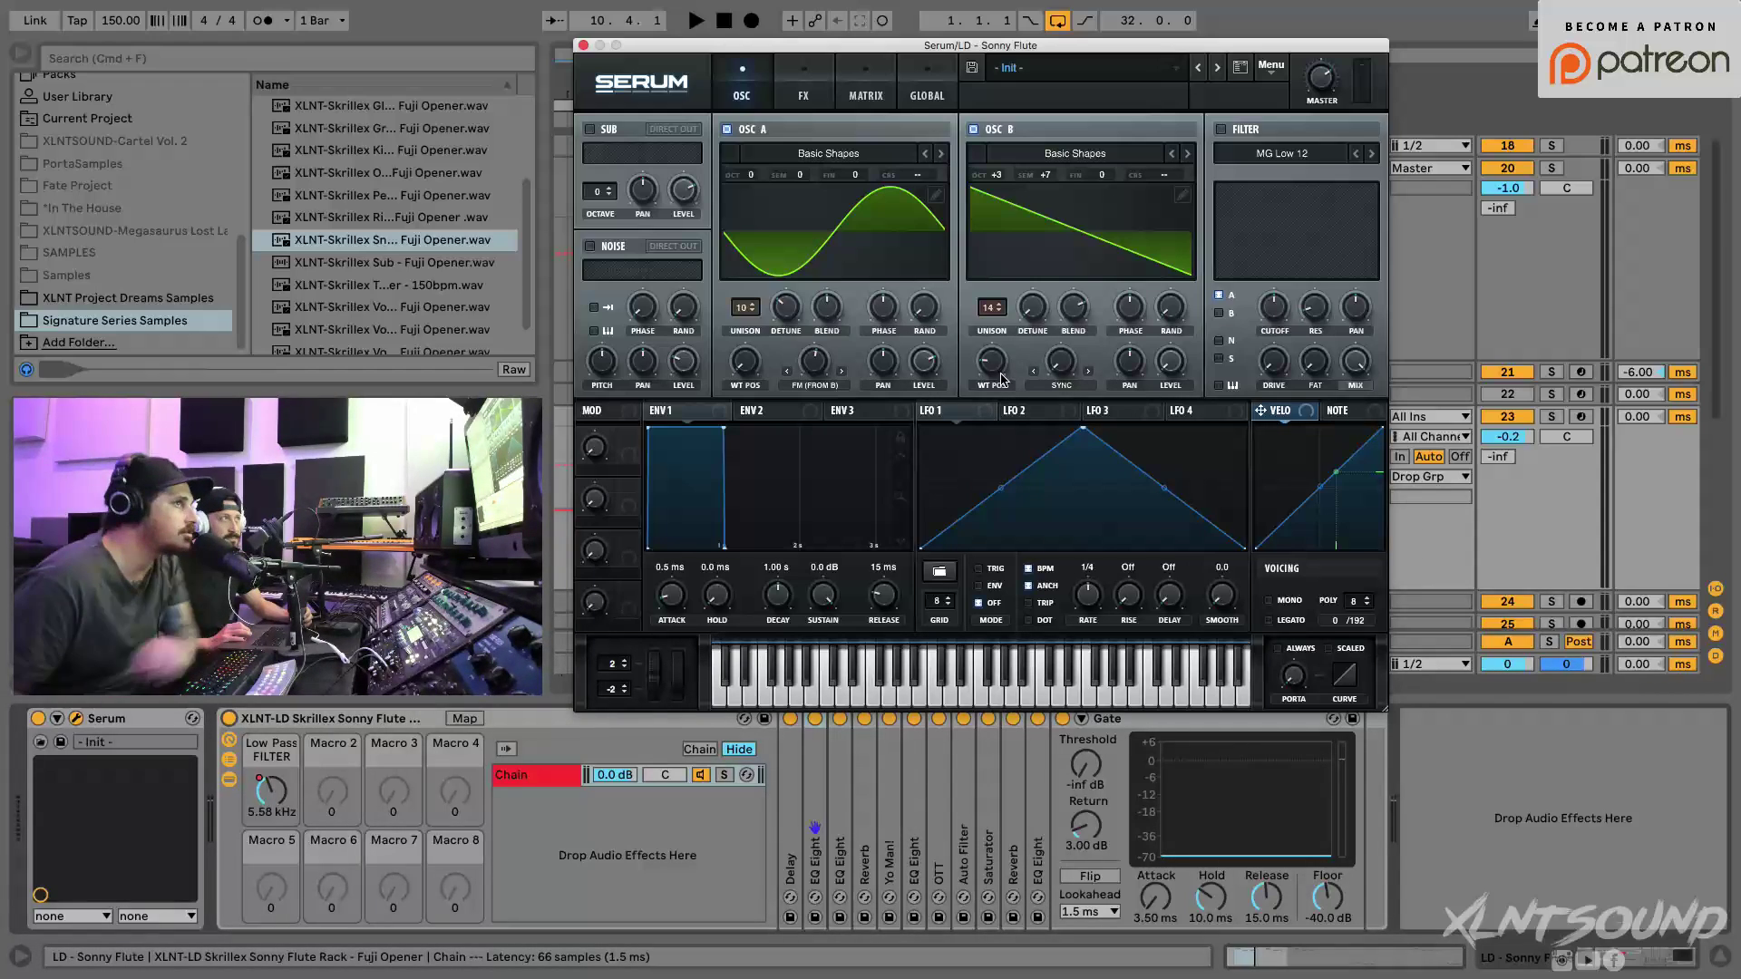
Step: Audition the lead, bypass the Sonny Flute effect rack, and audition the dry Serum sound
key("space")
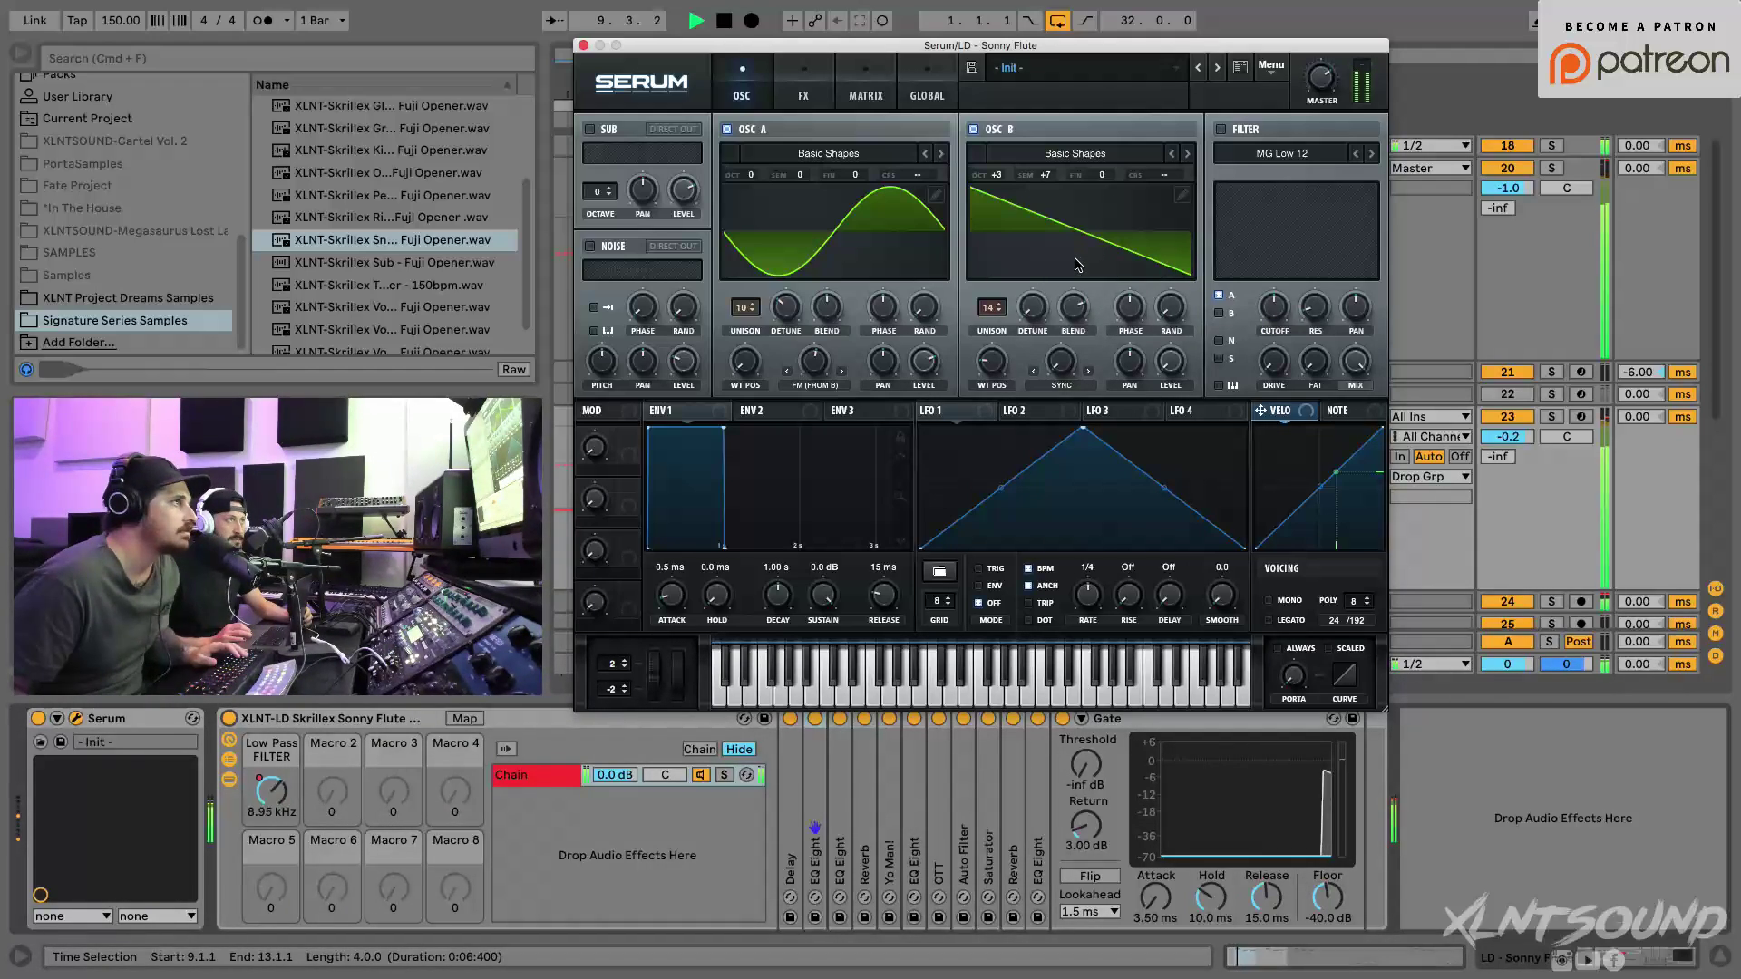
key("space")
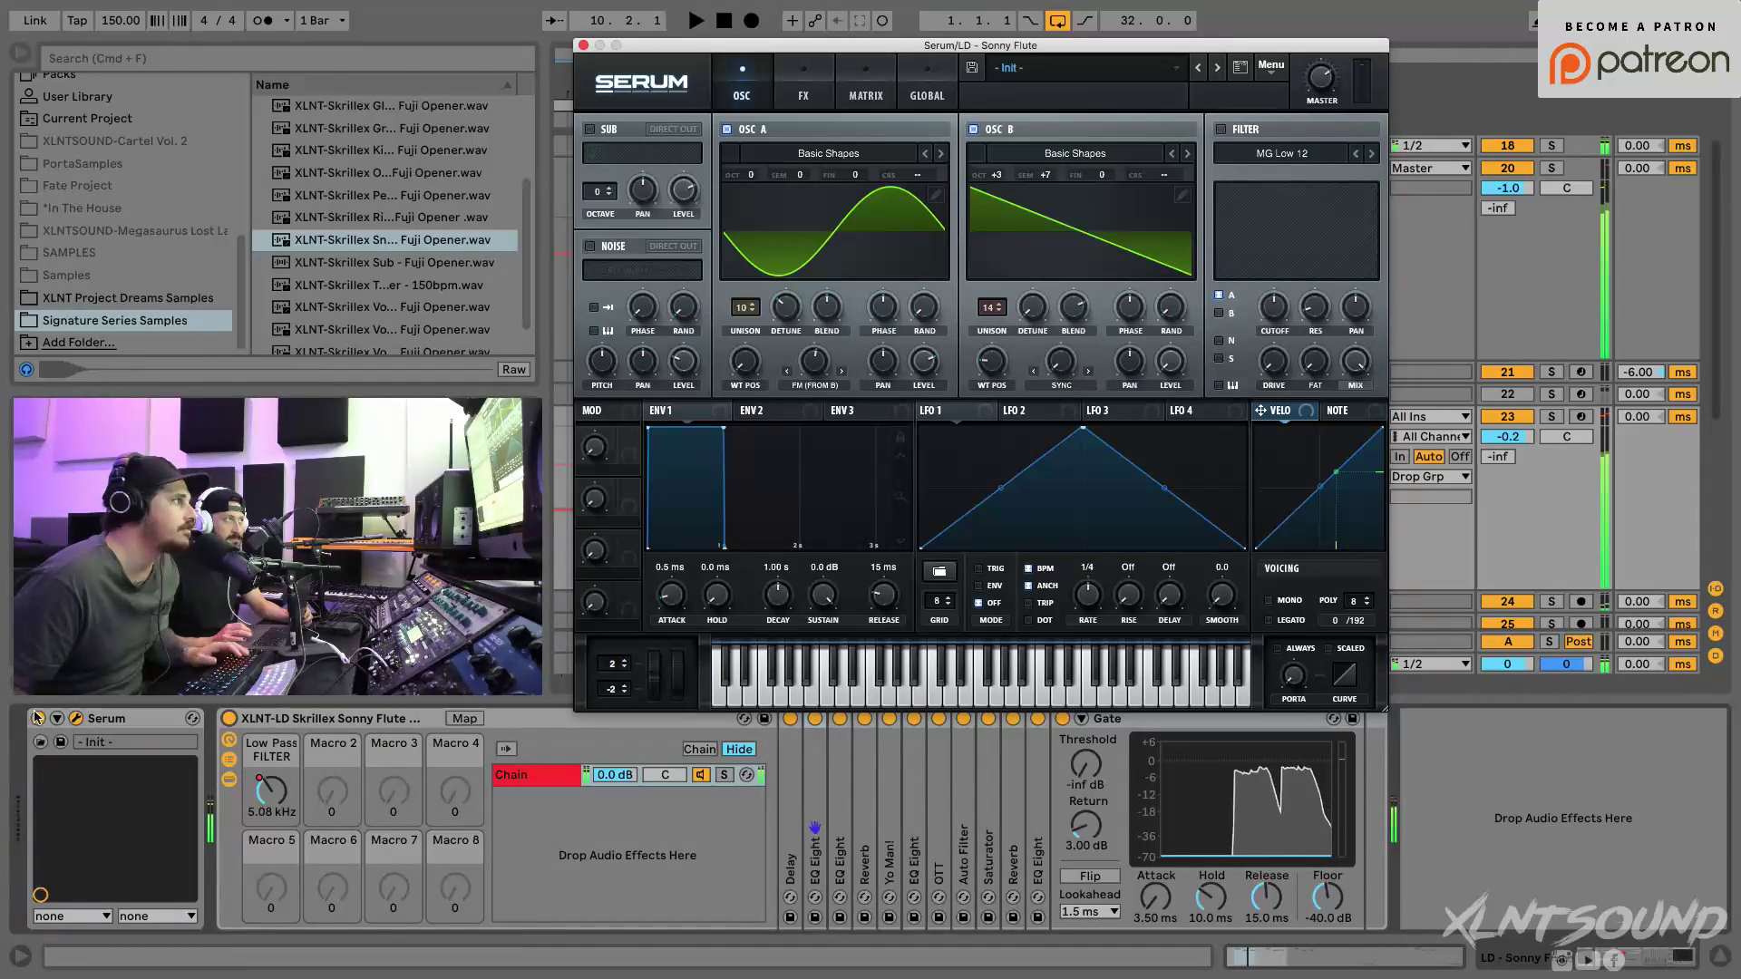
left_click(230, 719)
key("space")
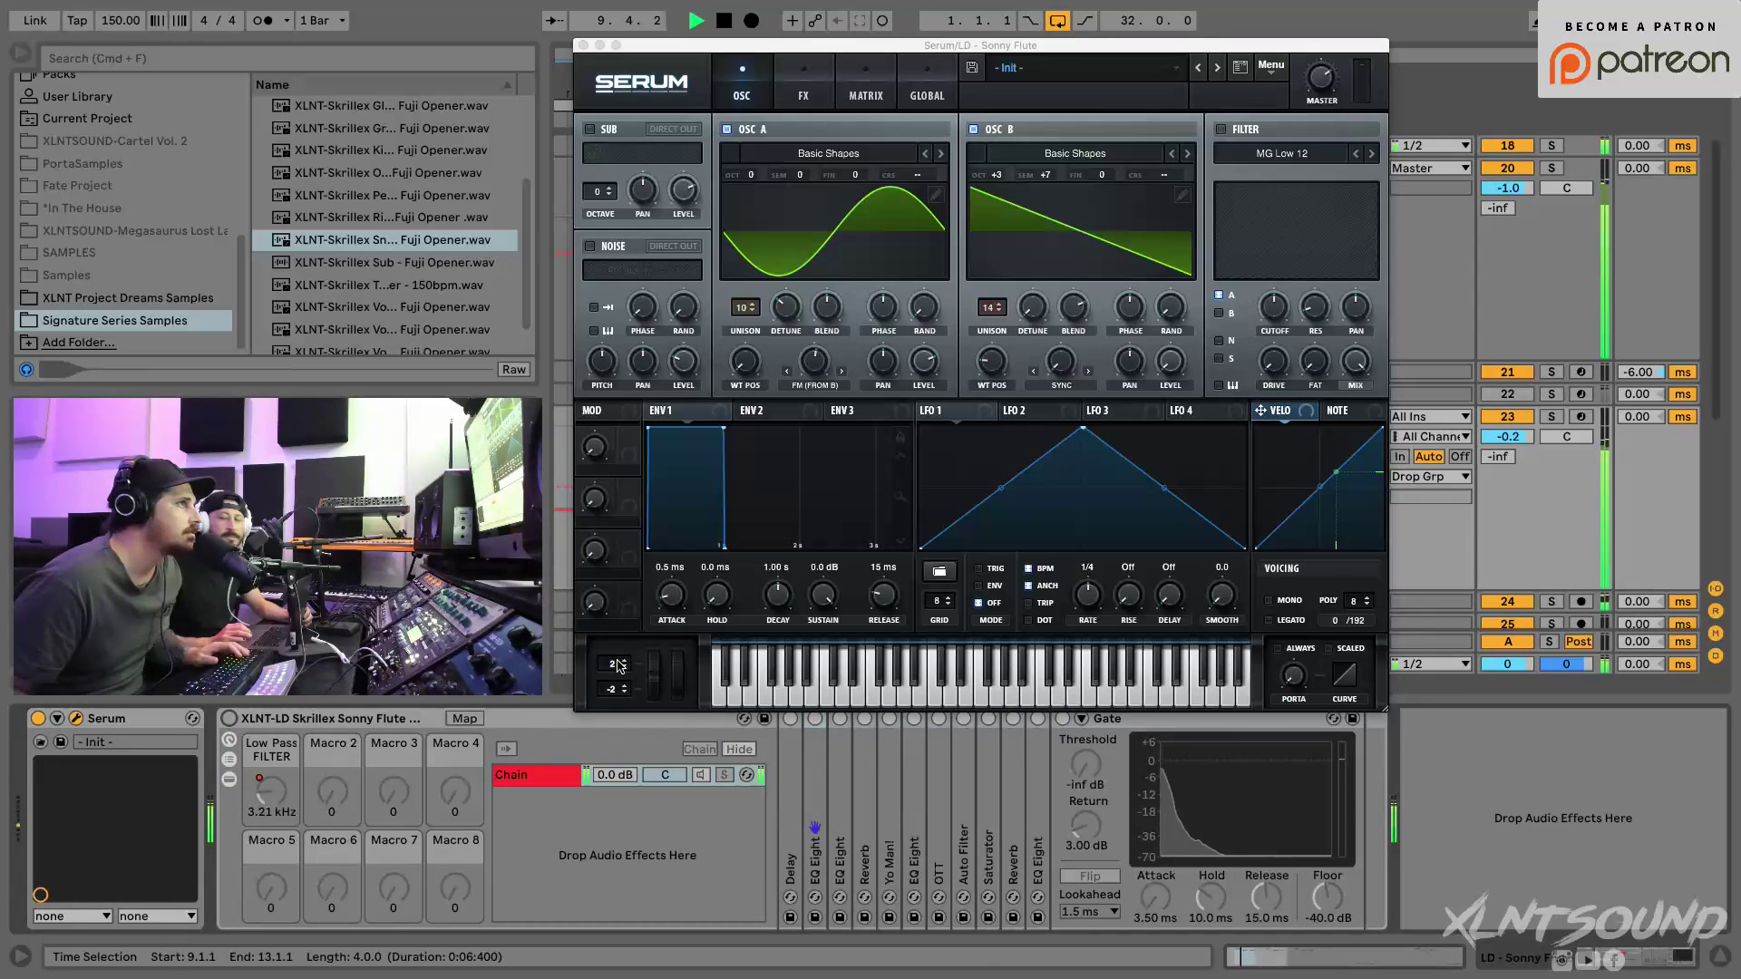
key("space")
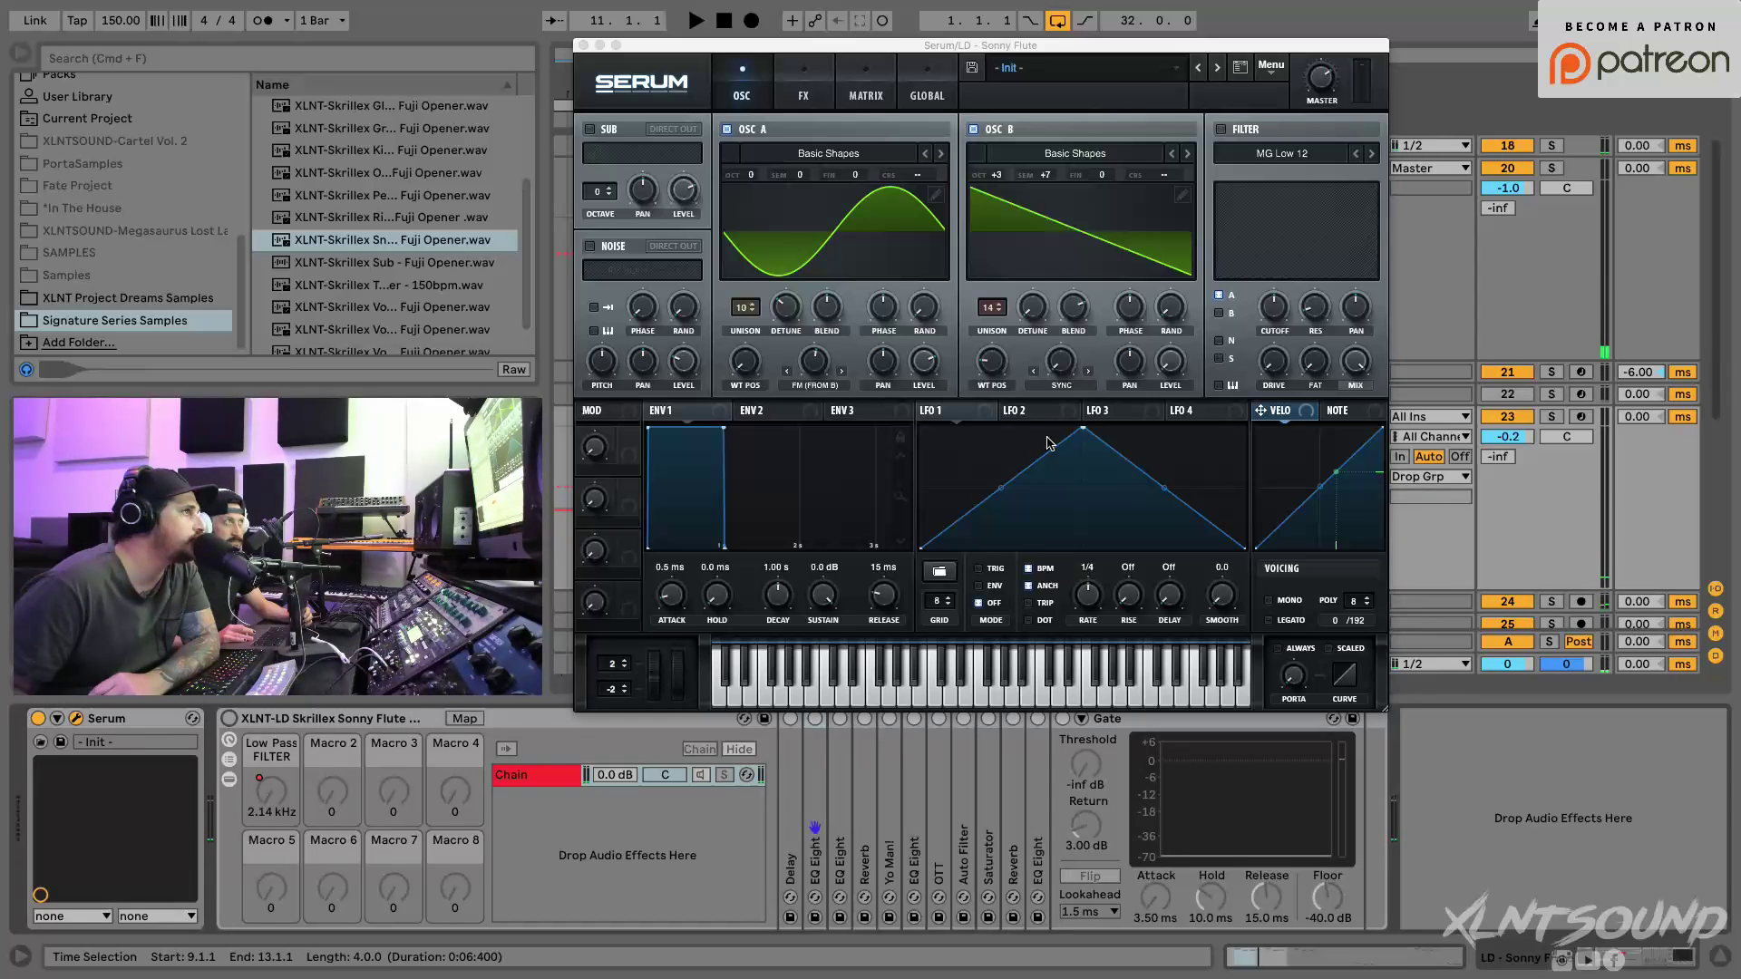
Step: Set LFO 1 to envelope mode and shape it with an early peak, a rounded rise and an end point slightly before the end
left_click(979, 586)
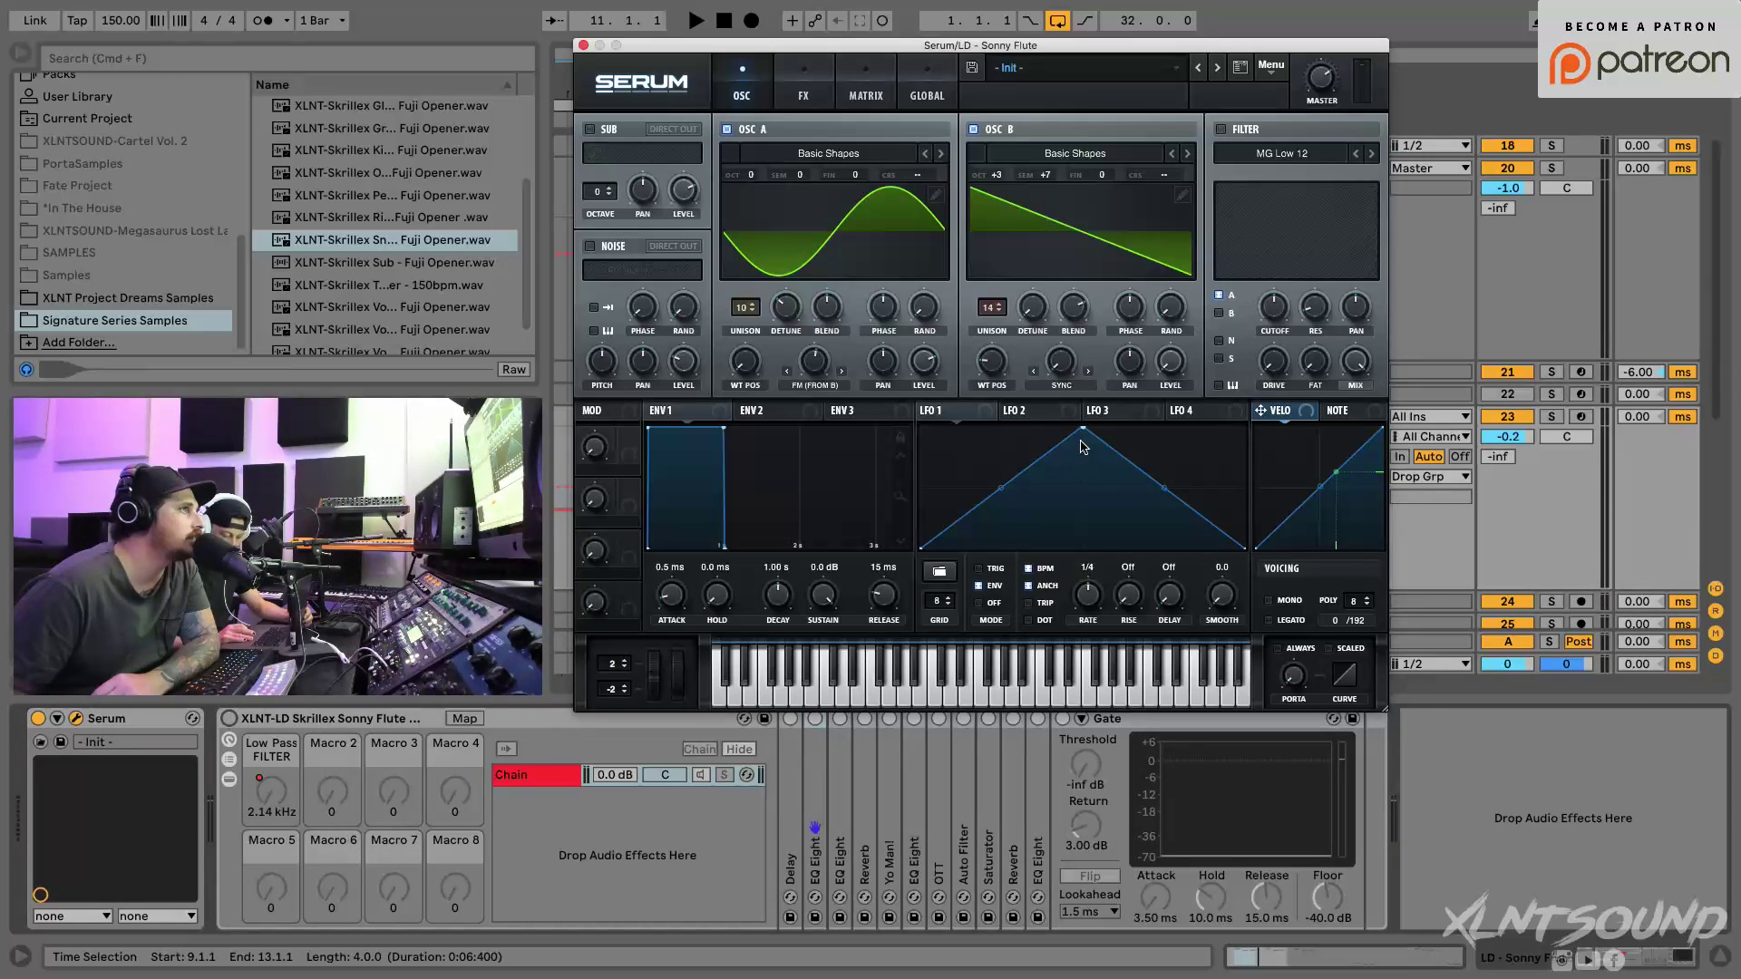
left_click_drag(1084, 427, 975, 427)
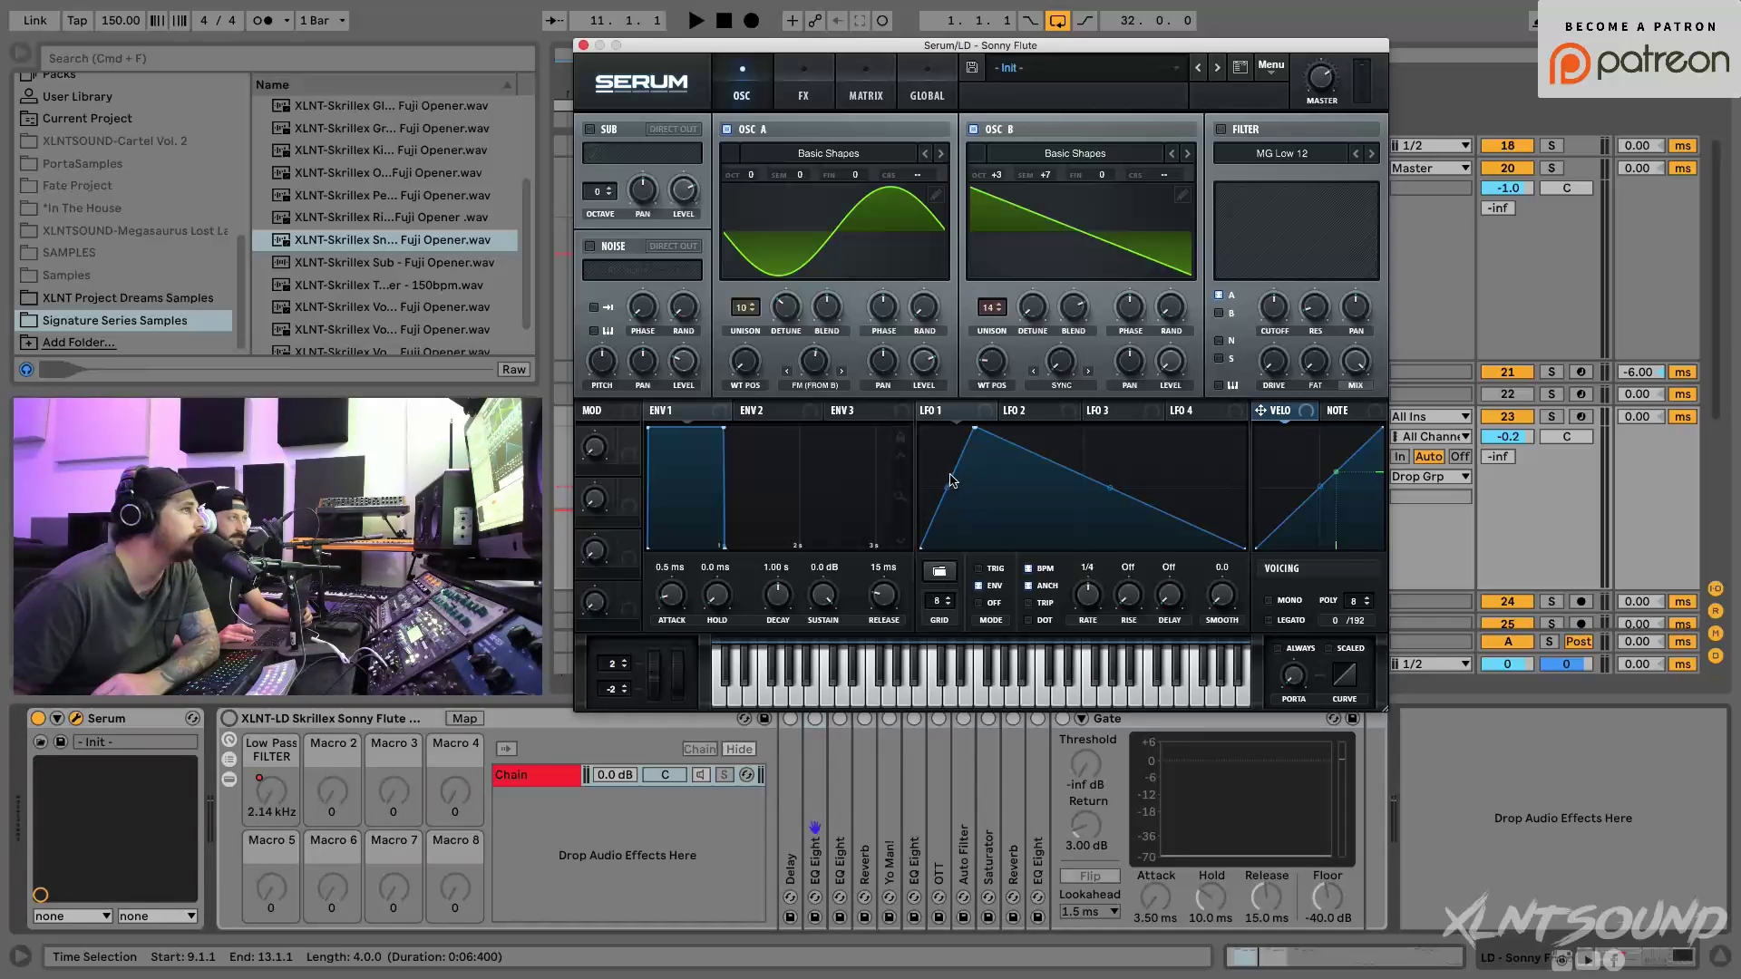
left_click_drag(949, 489, 943, 472)
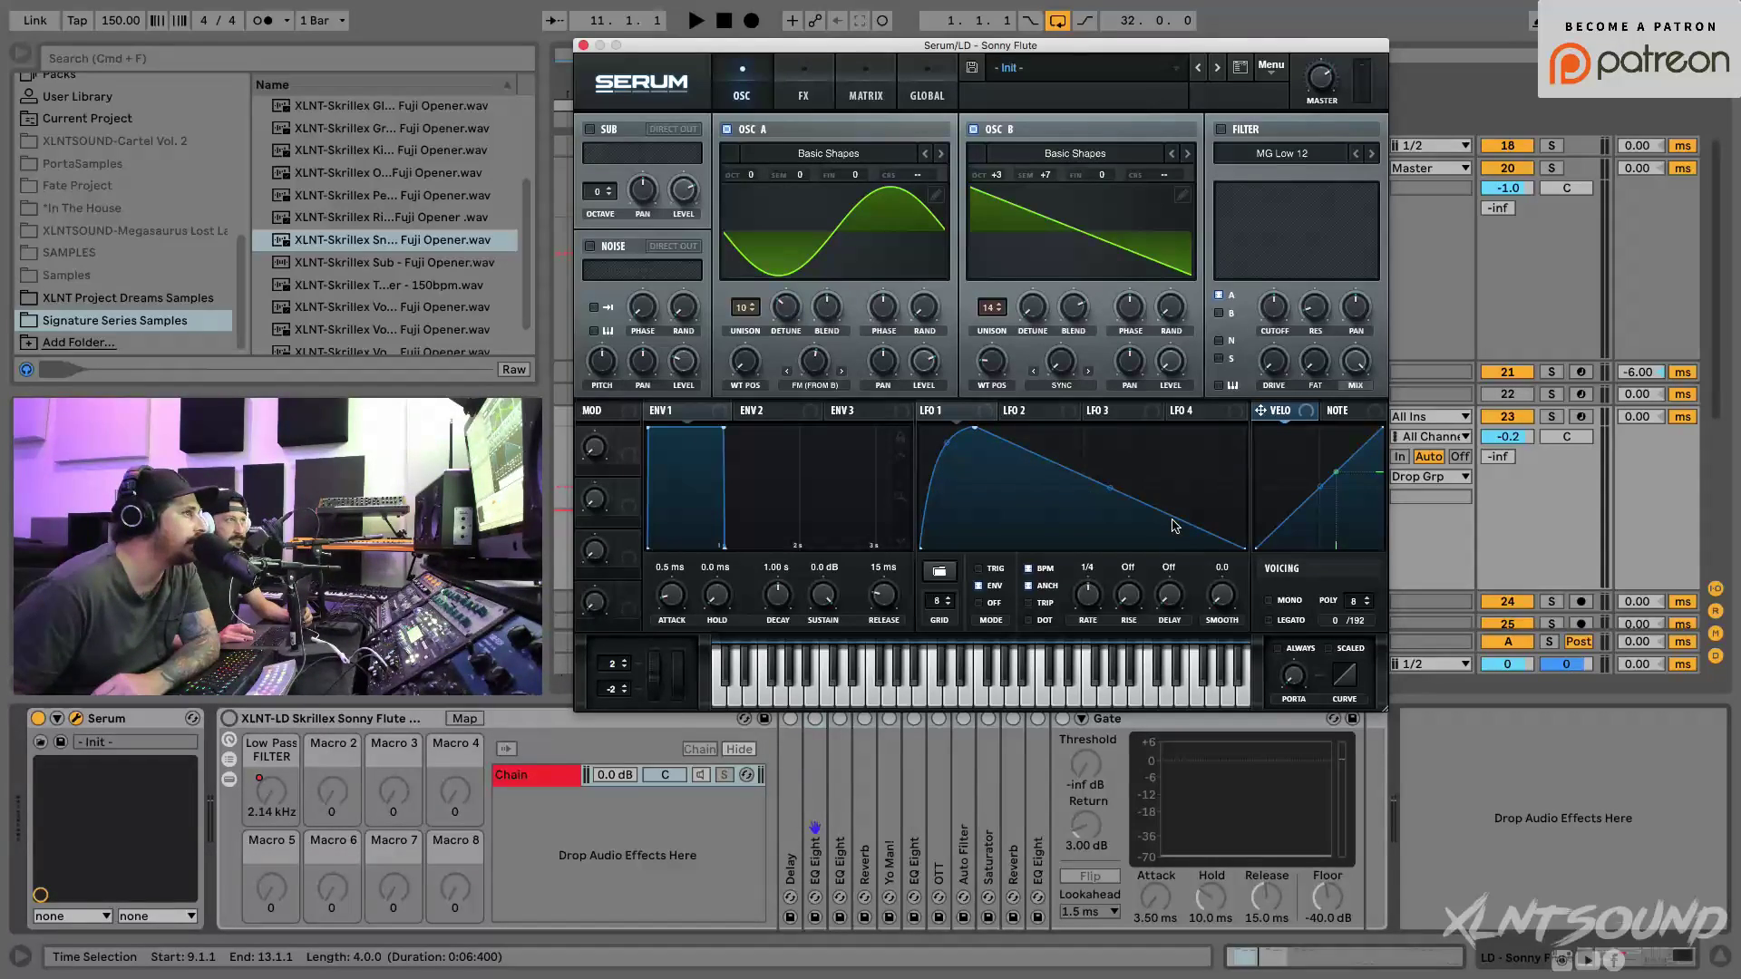
double_click(1200, 547)
left_click_drag(1200, 567, 1206, 566)
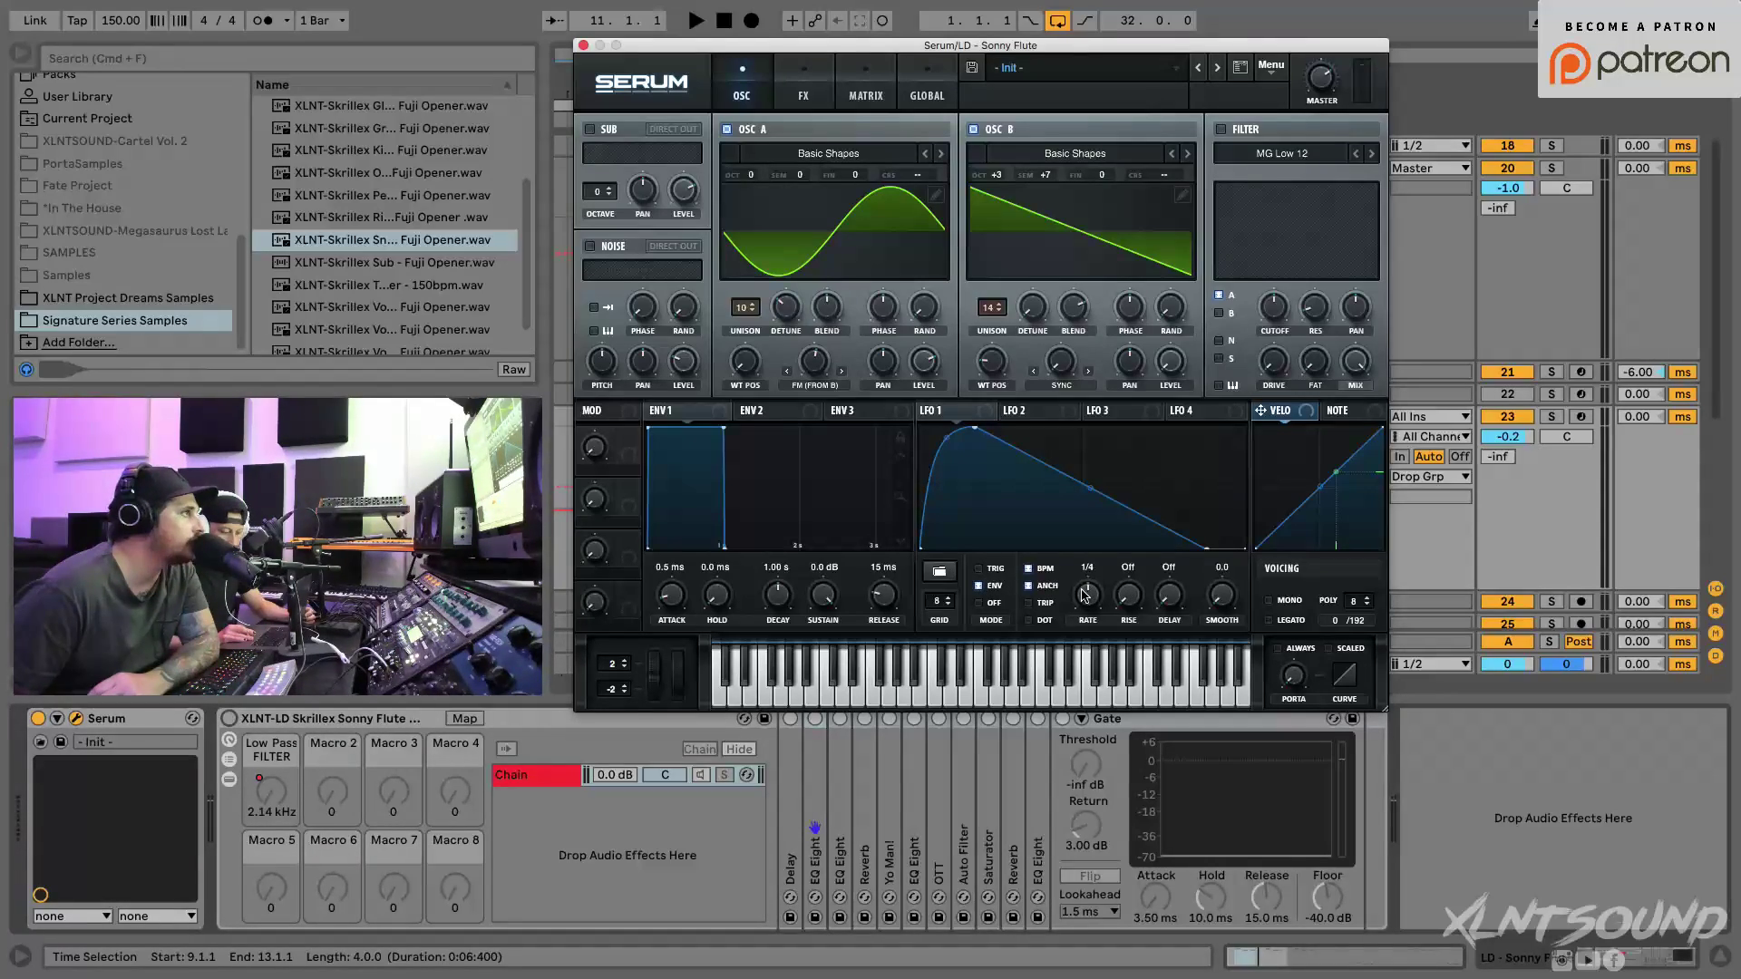
Step: Modulate Osc A's level and FM amount and Osc B's sync amount with LFO 1, auditioning the lead in between
mouse_move(925, 361)
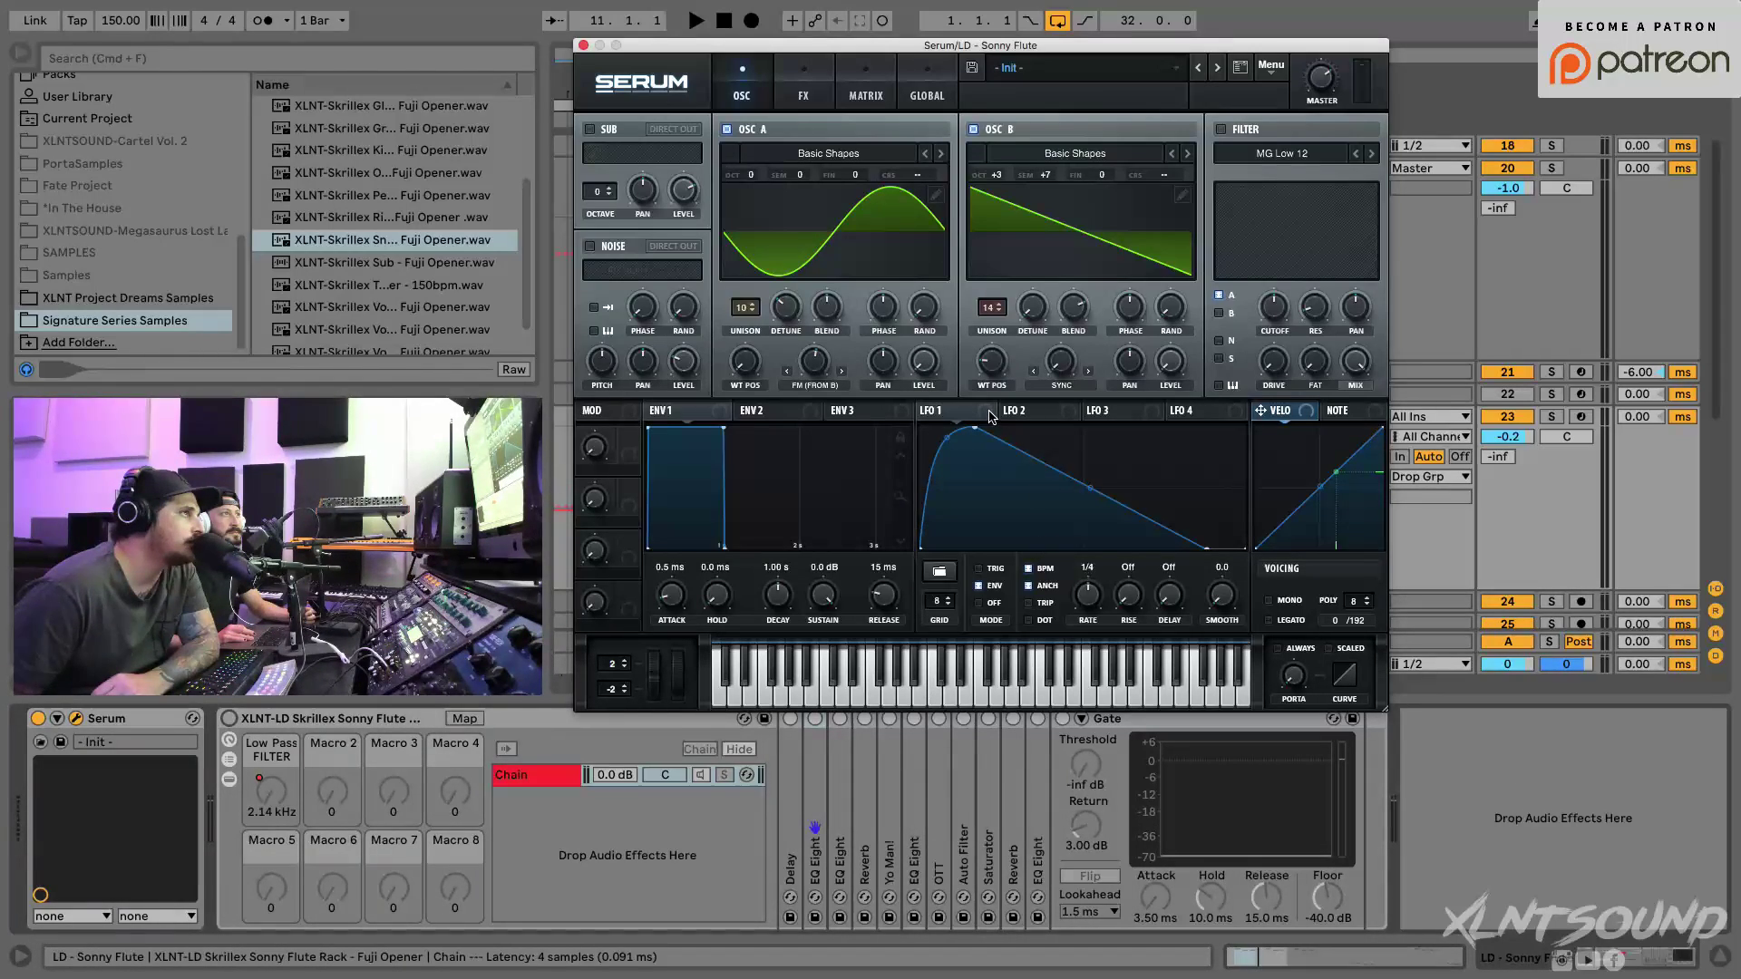
left_click_drag(926, 410, 924, 362)
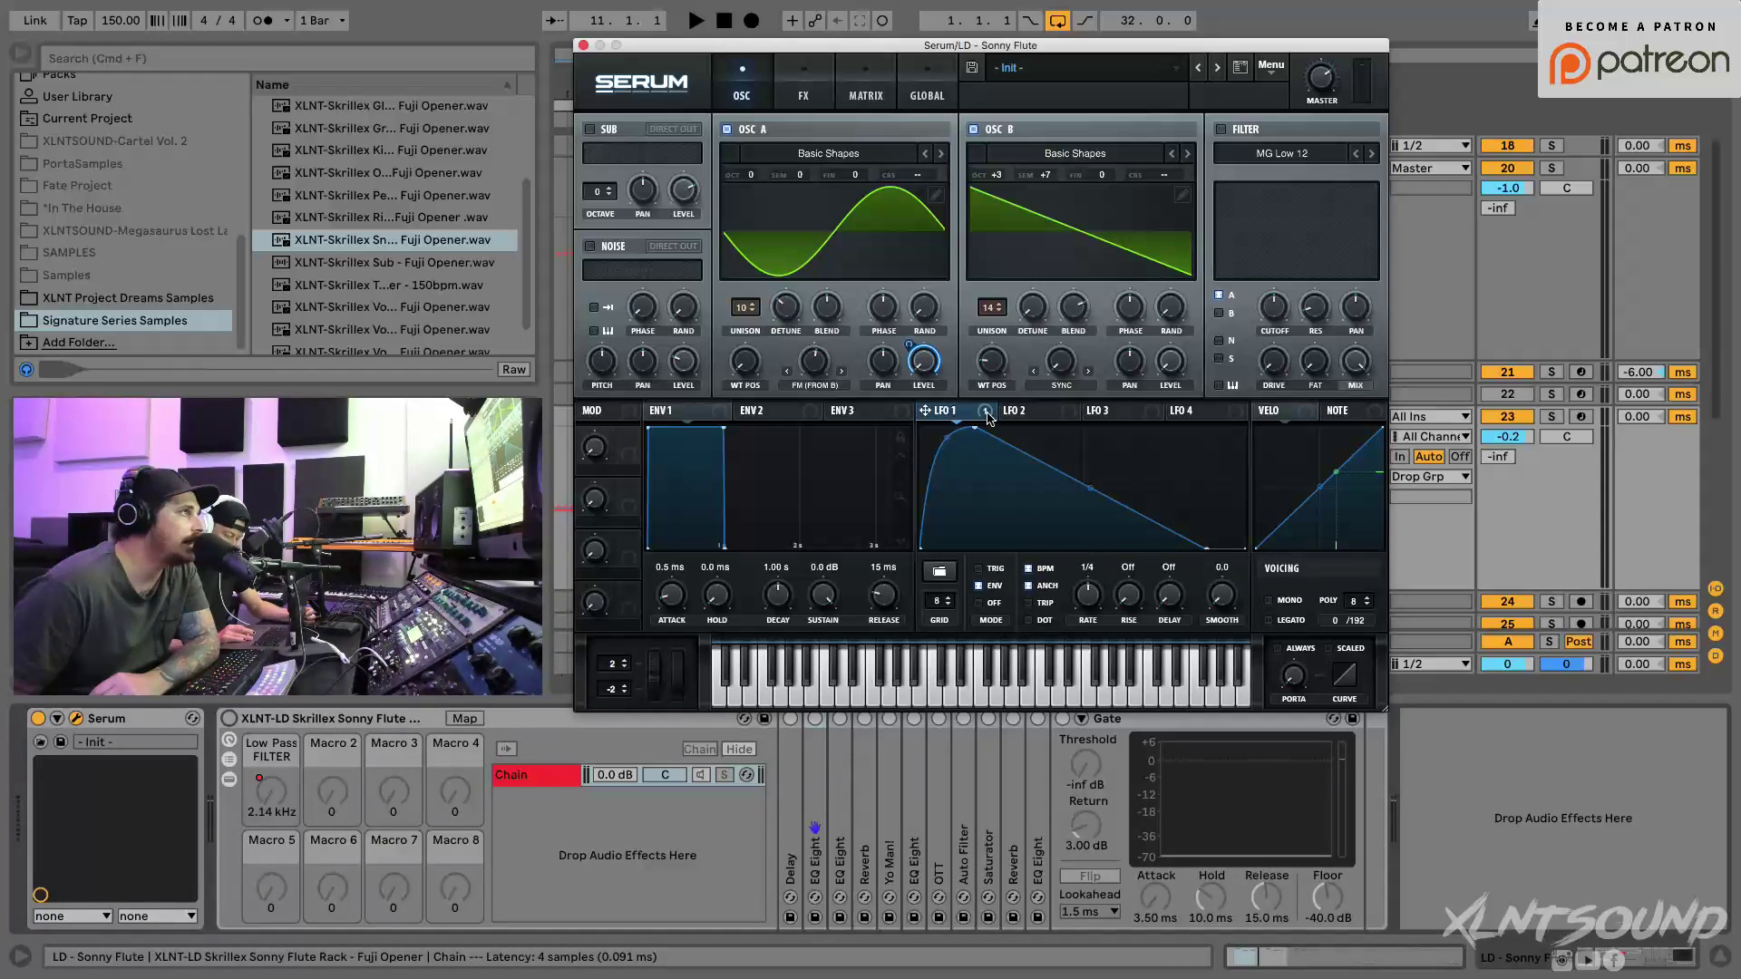
left_click_drag(925, 410, 797, 403)
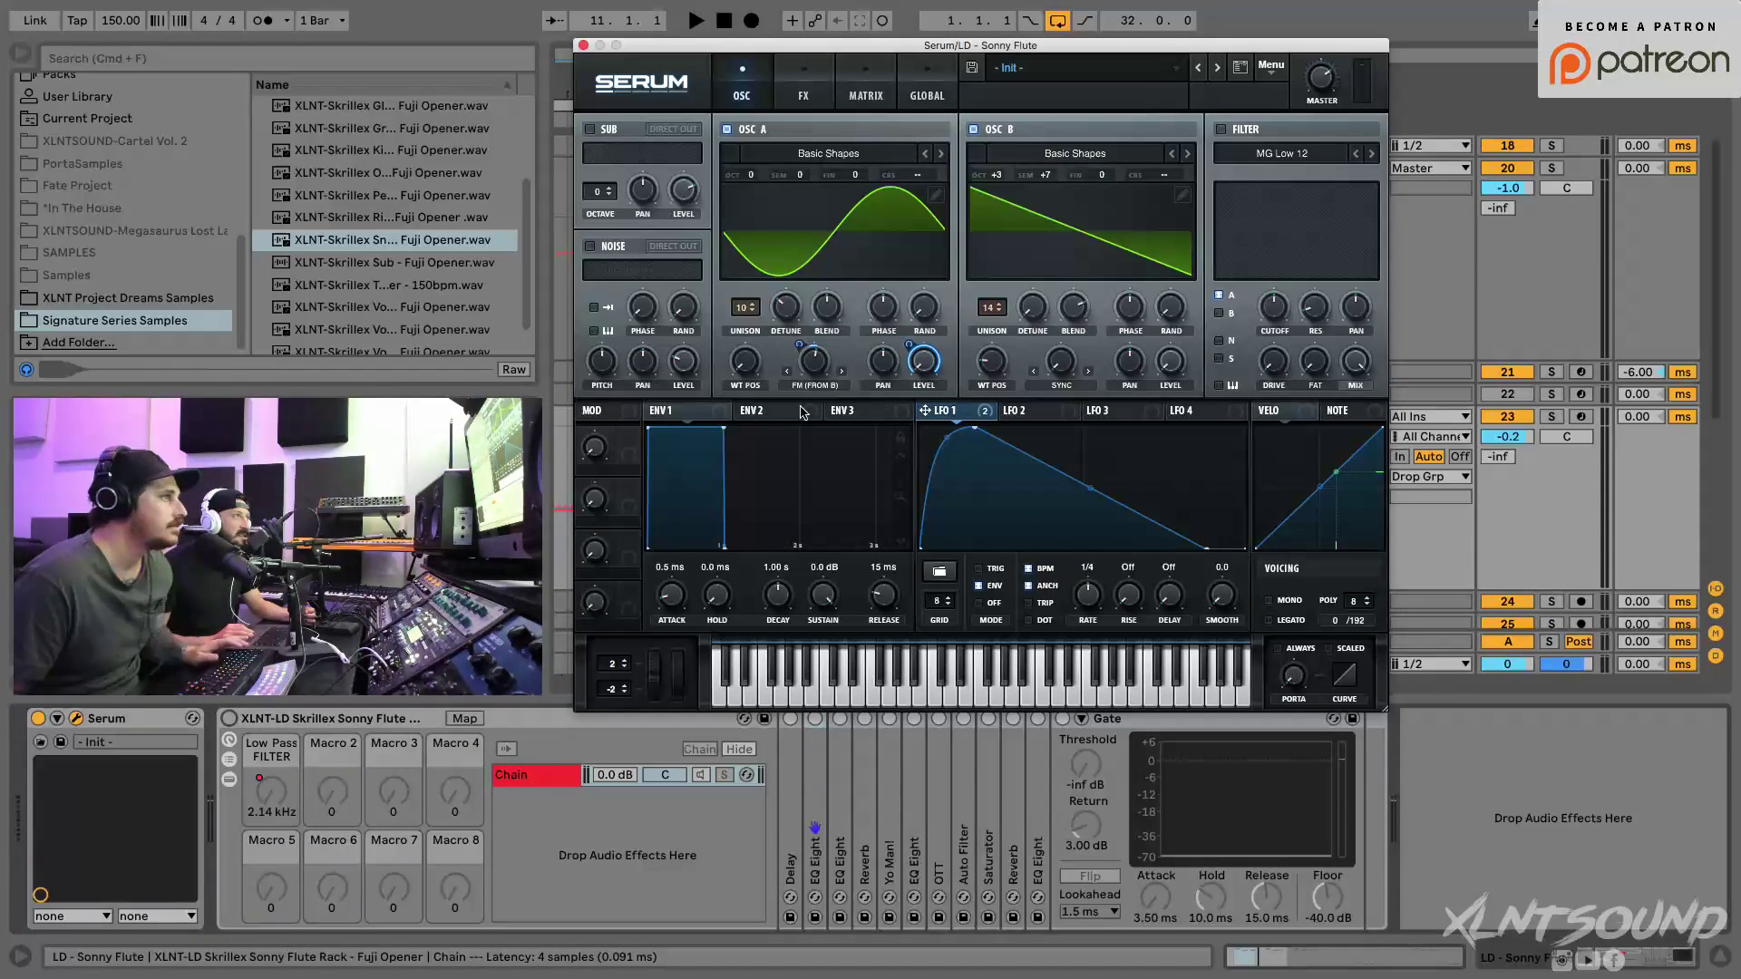
key("space")
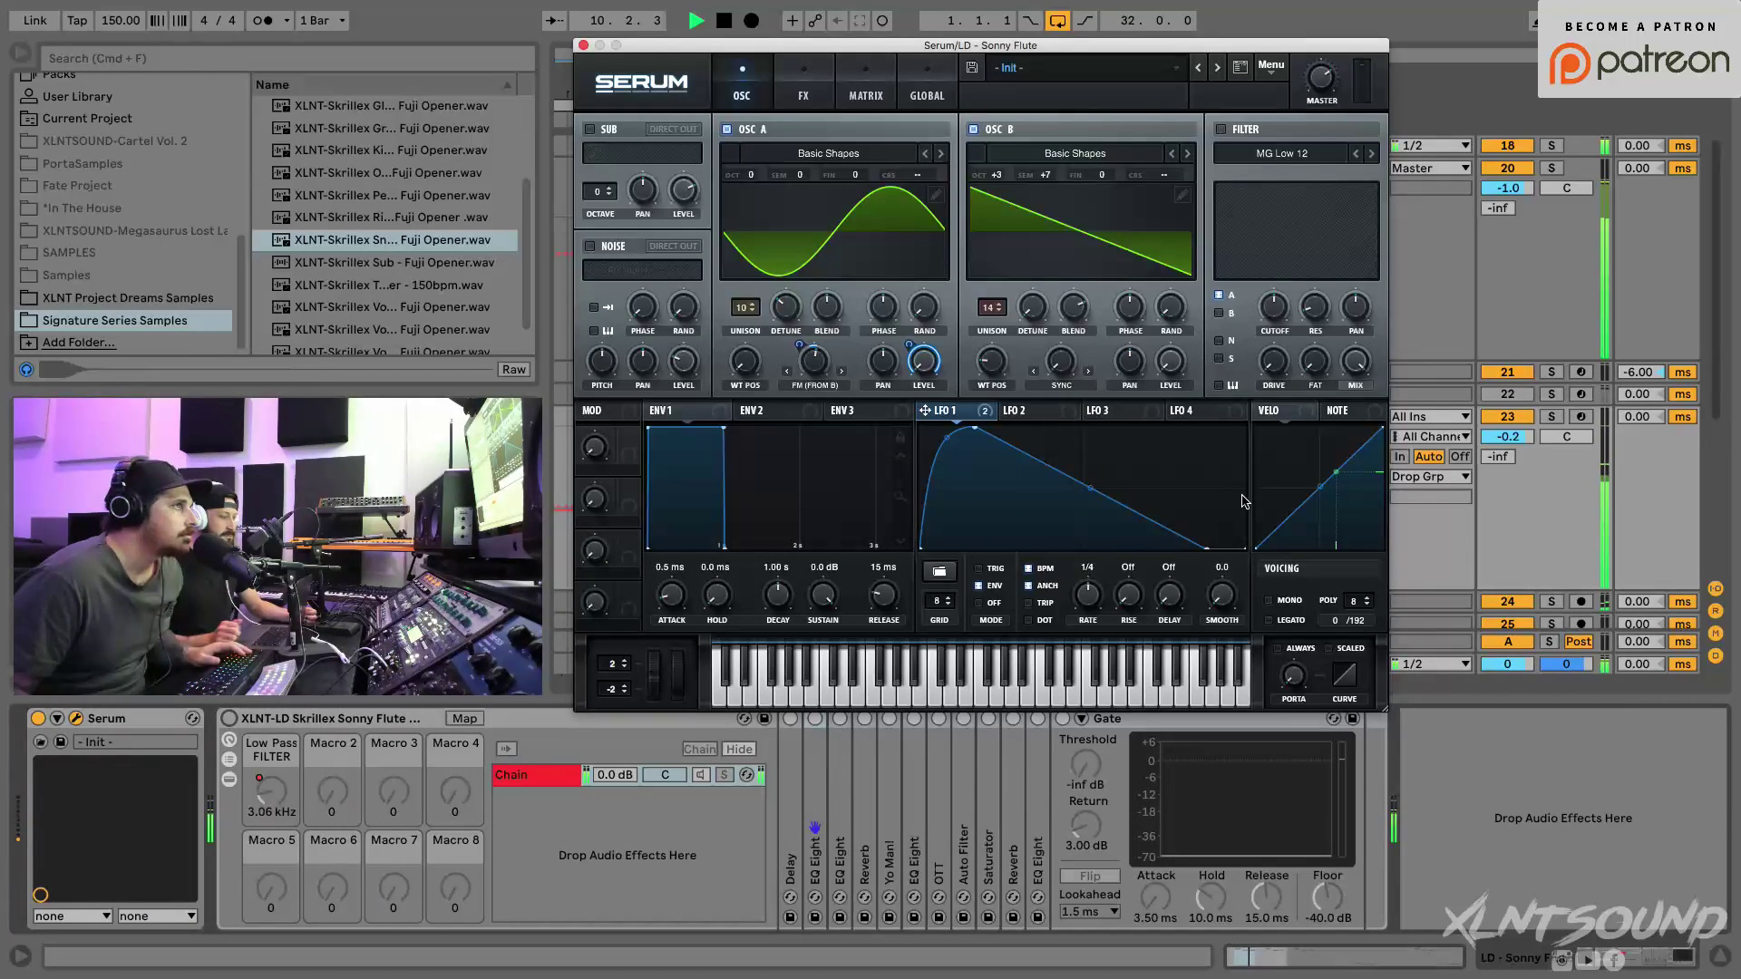
key("space")
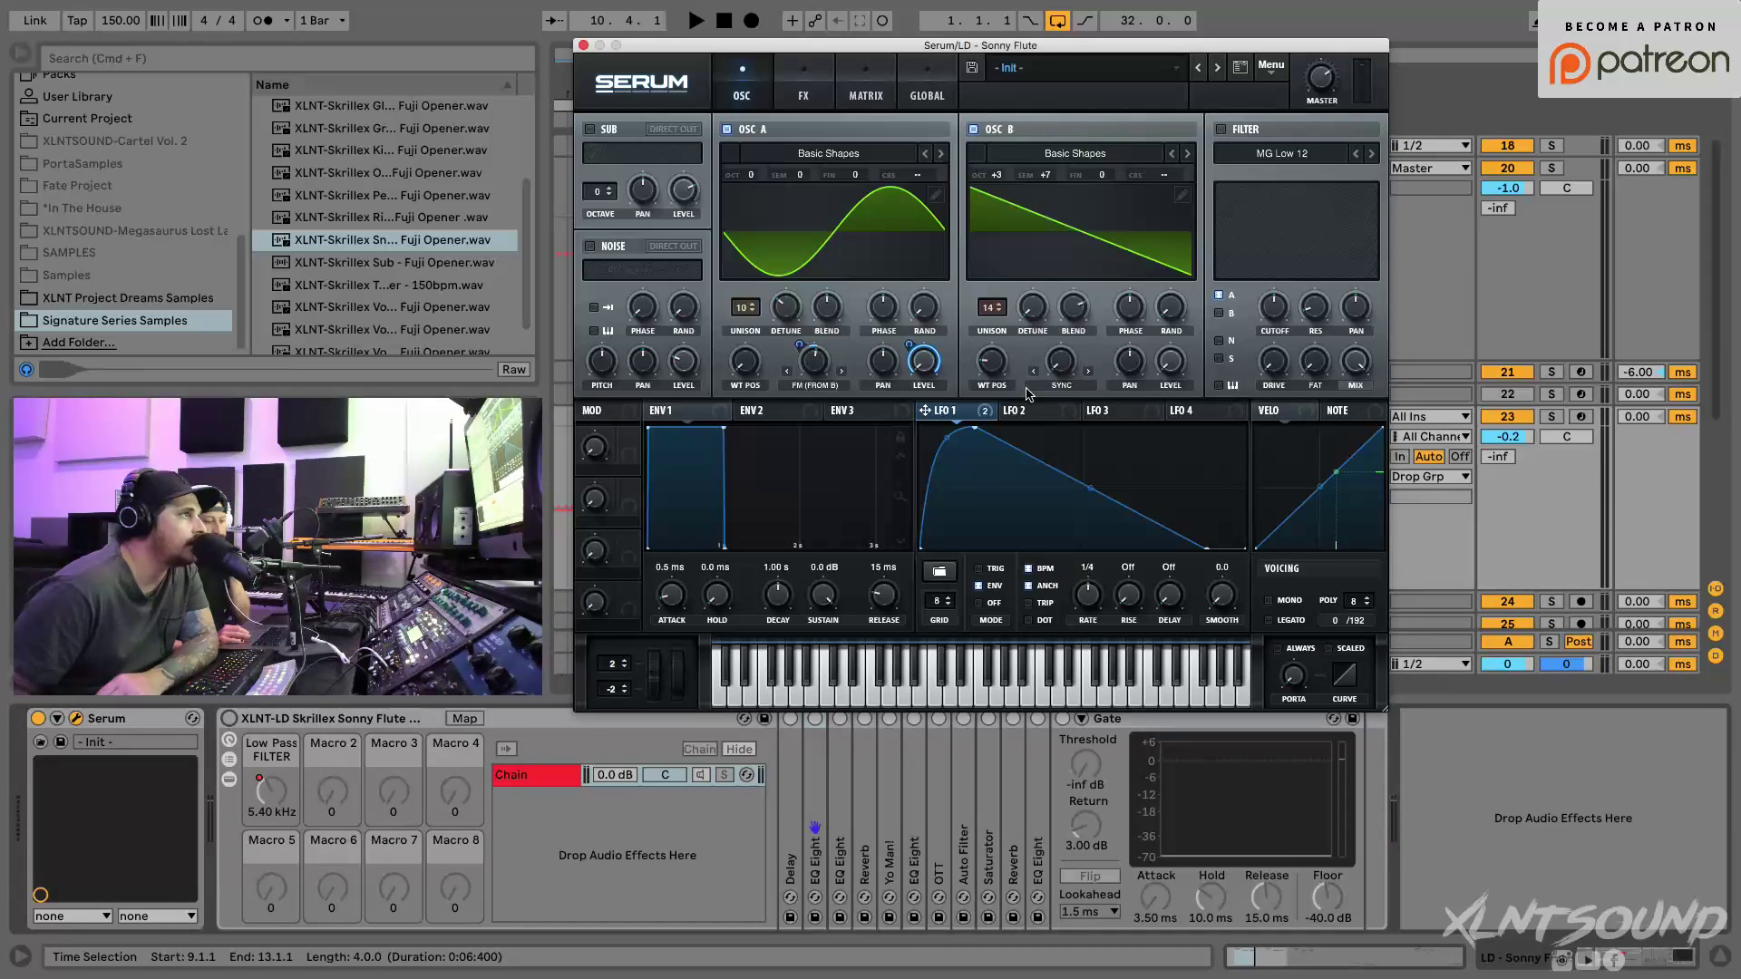
left_click_drag(988, 407, 1050, 430)
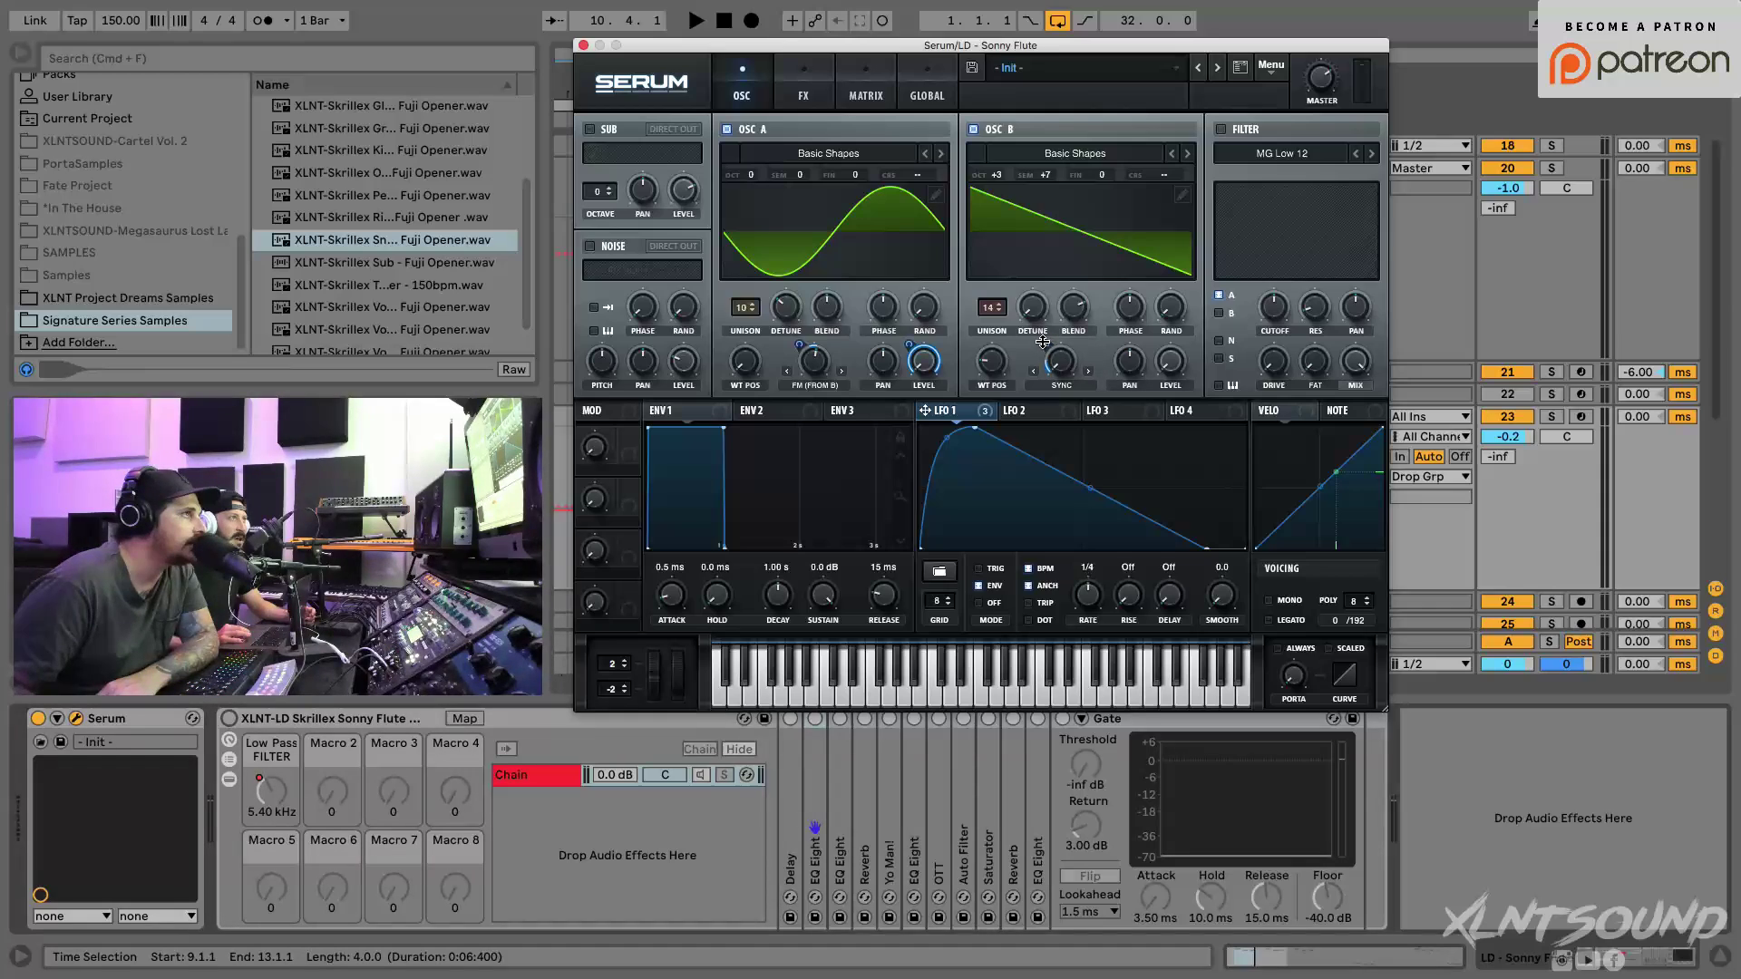
left_click_drag(1043, 342, 1043, 349)
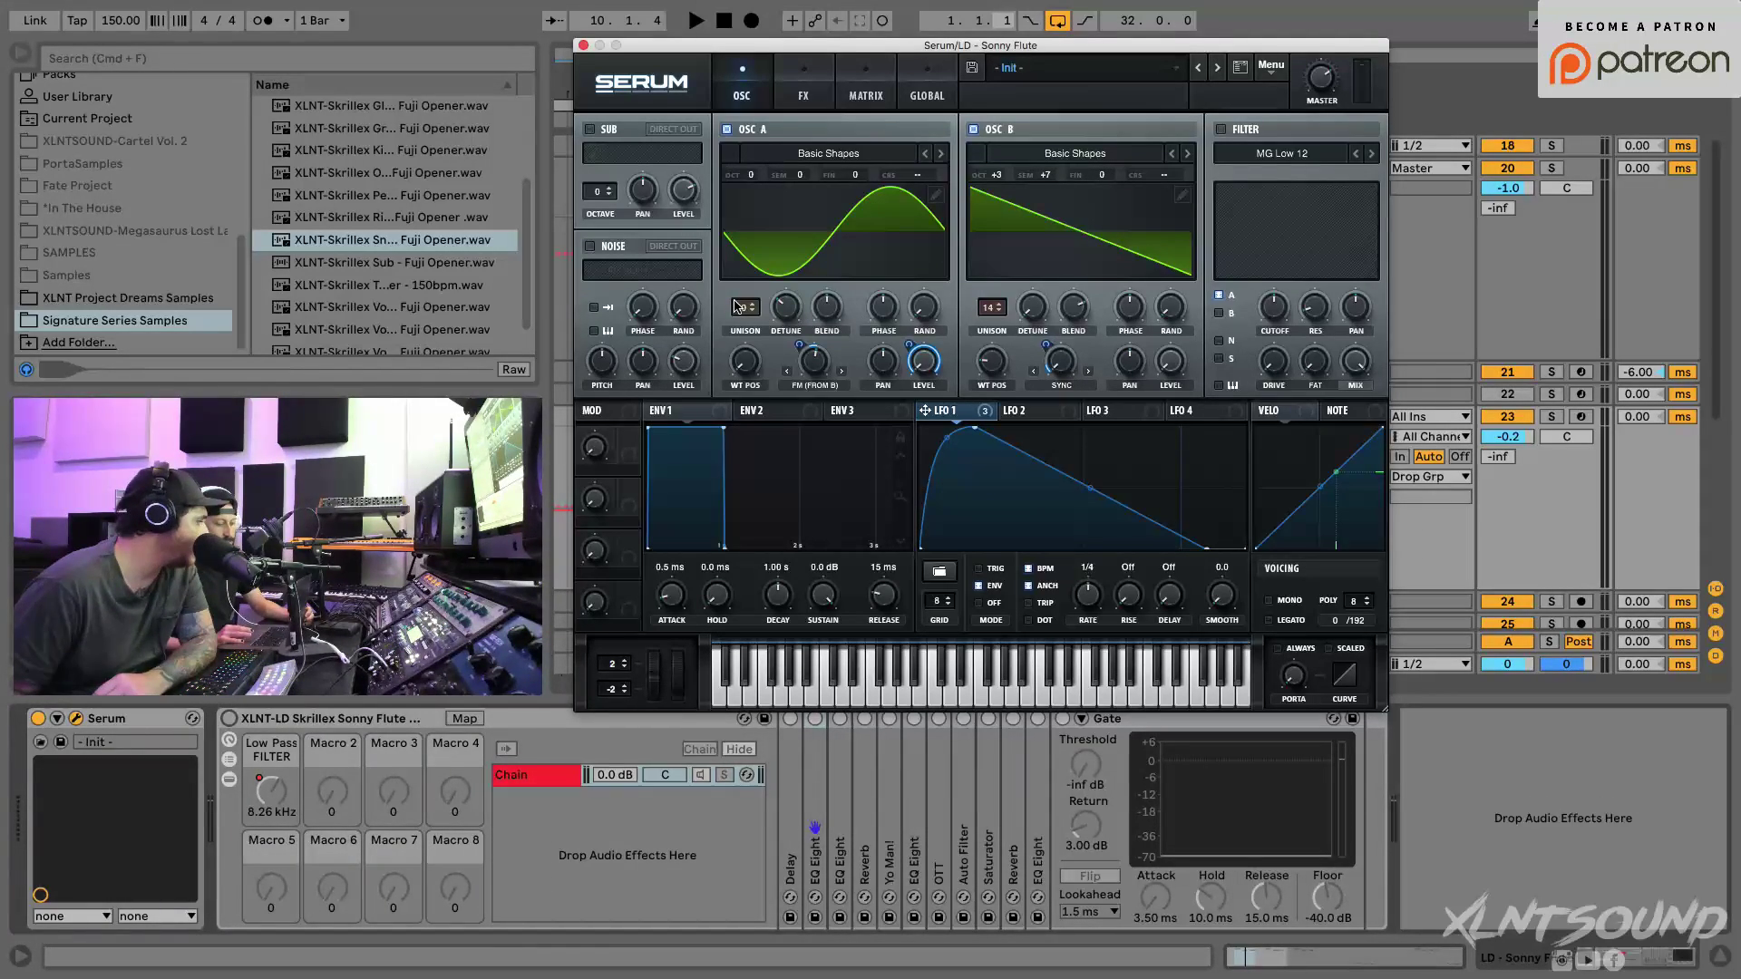
Step: Enable the noise oscillator, load the BrightWhite analog noise and route it directly out
left_click(590, 246)
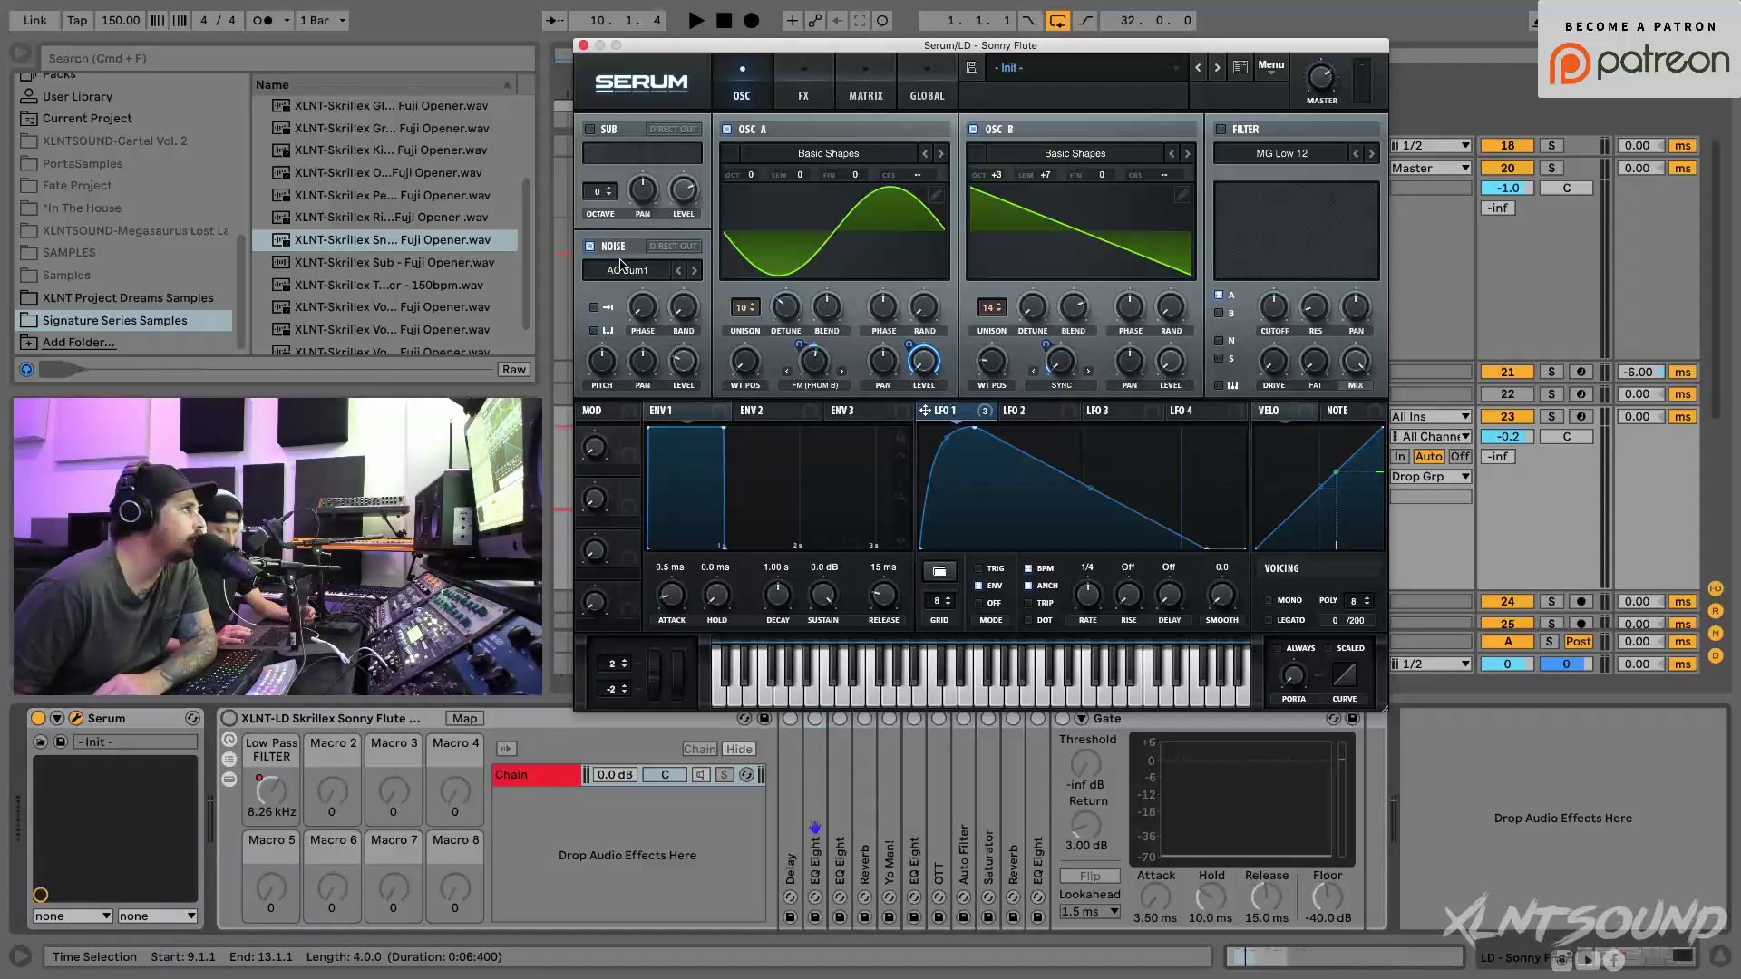
left_click(622, 264)
mouse_move(907, 292)
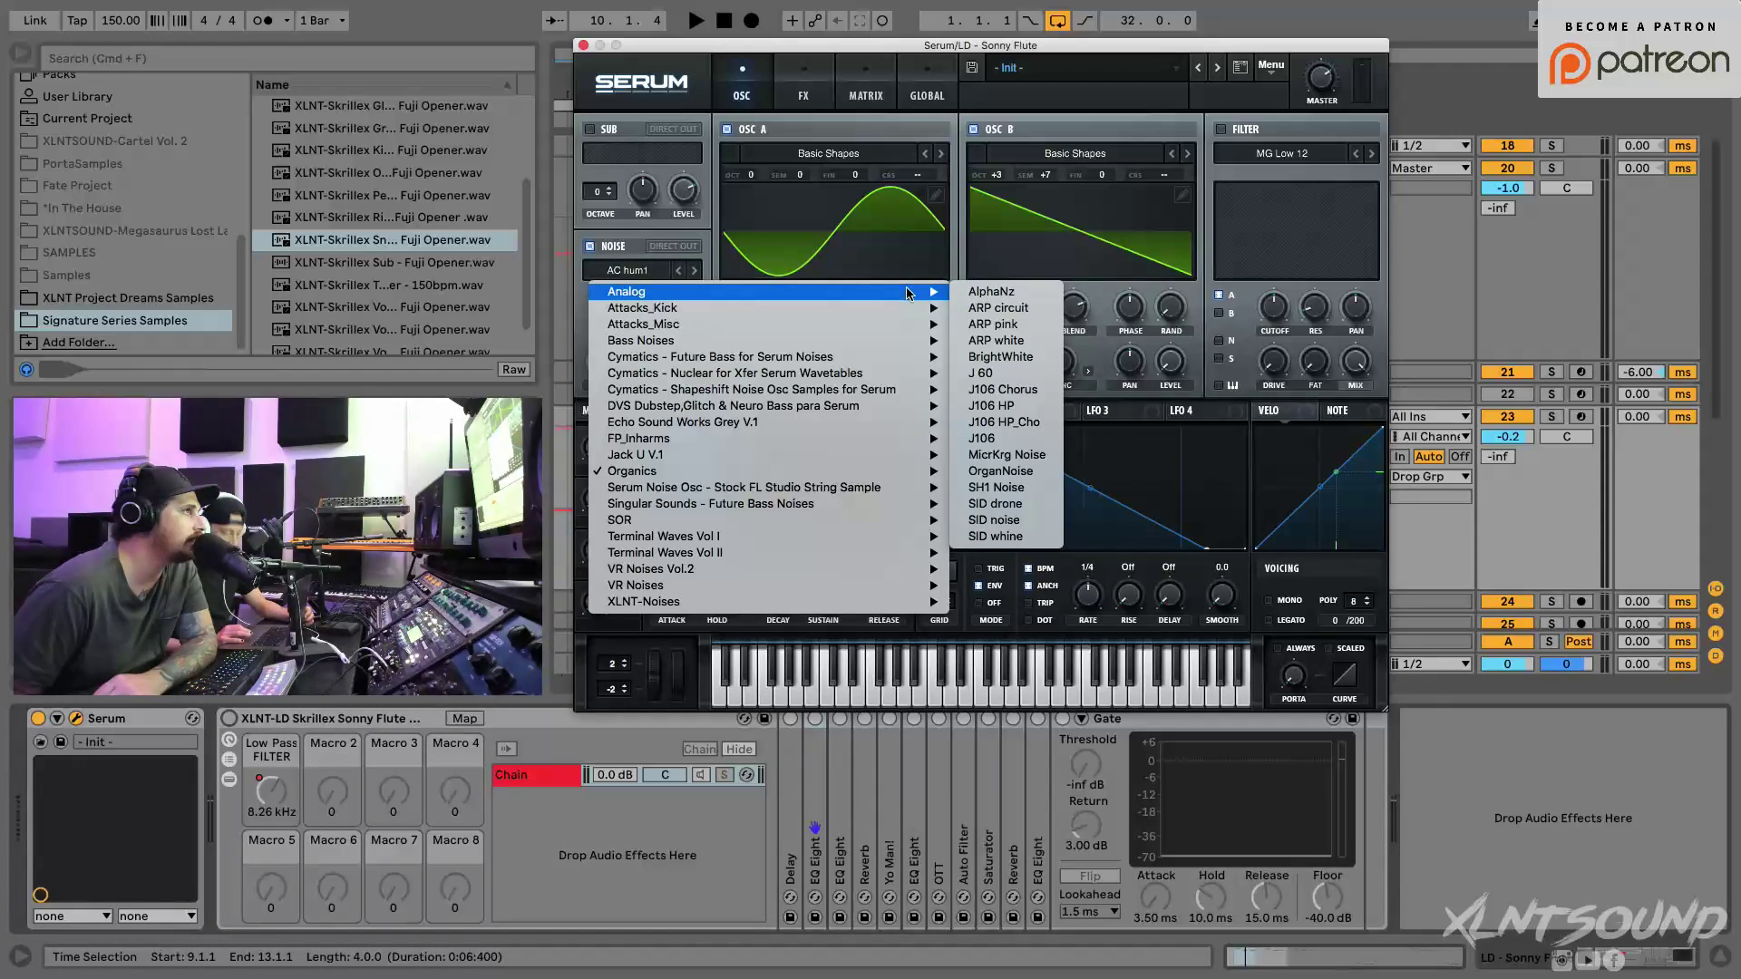
left_click(1035, 359)
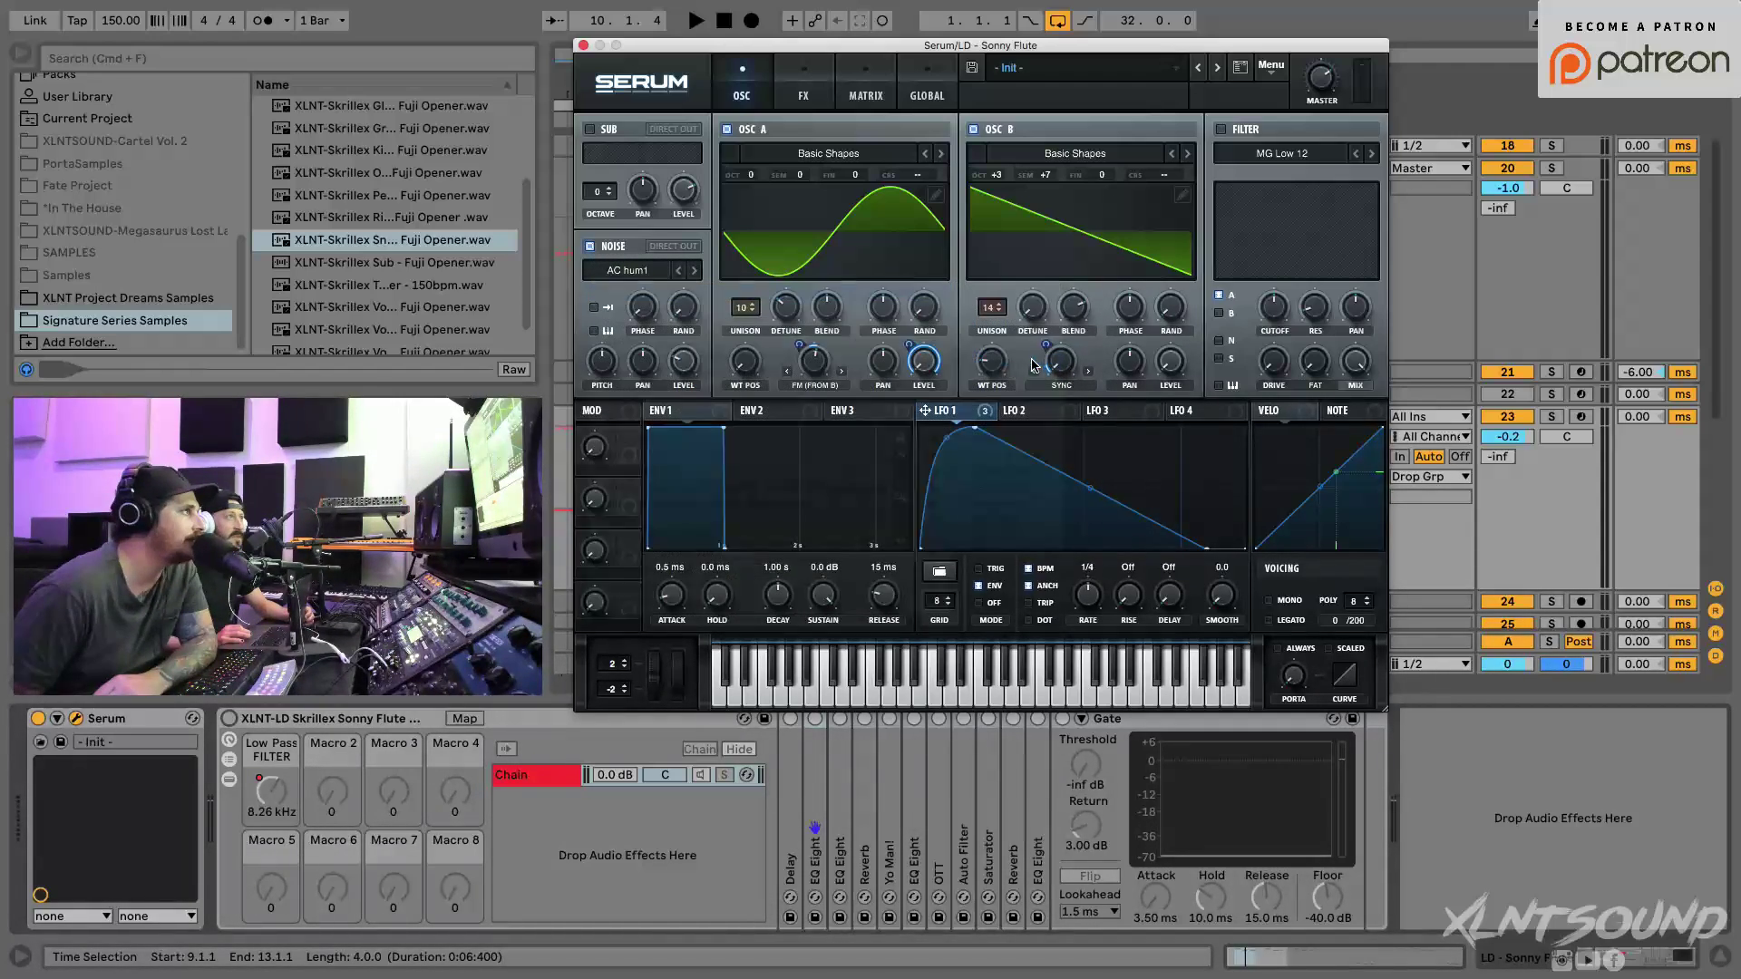
left_click(673, 246)
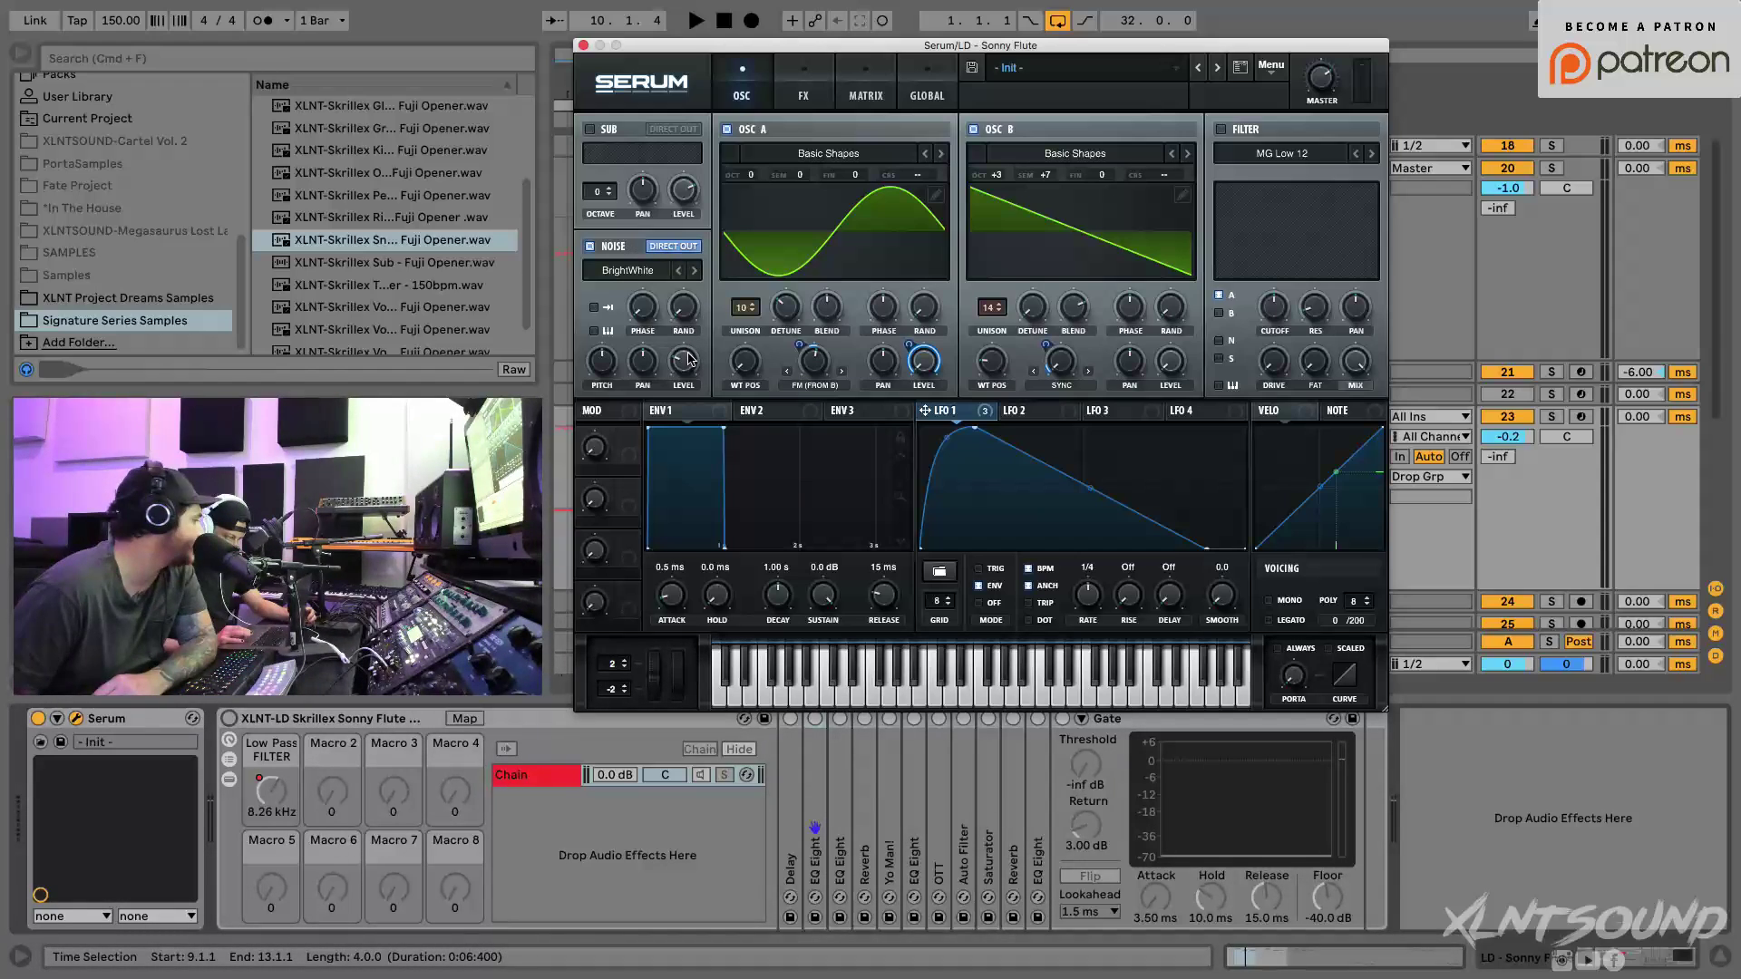
Step: Modulate the noise level with LFO 1 at an amount of about 14
mouse_move(689, 359)
left_click_drag(984, 417, 670, 422)
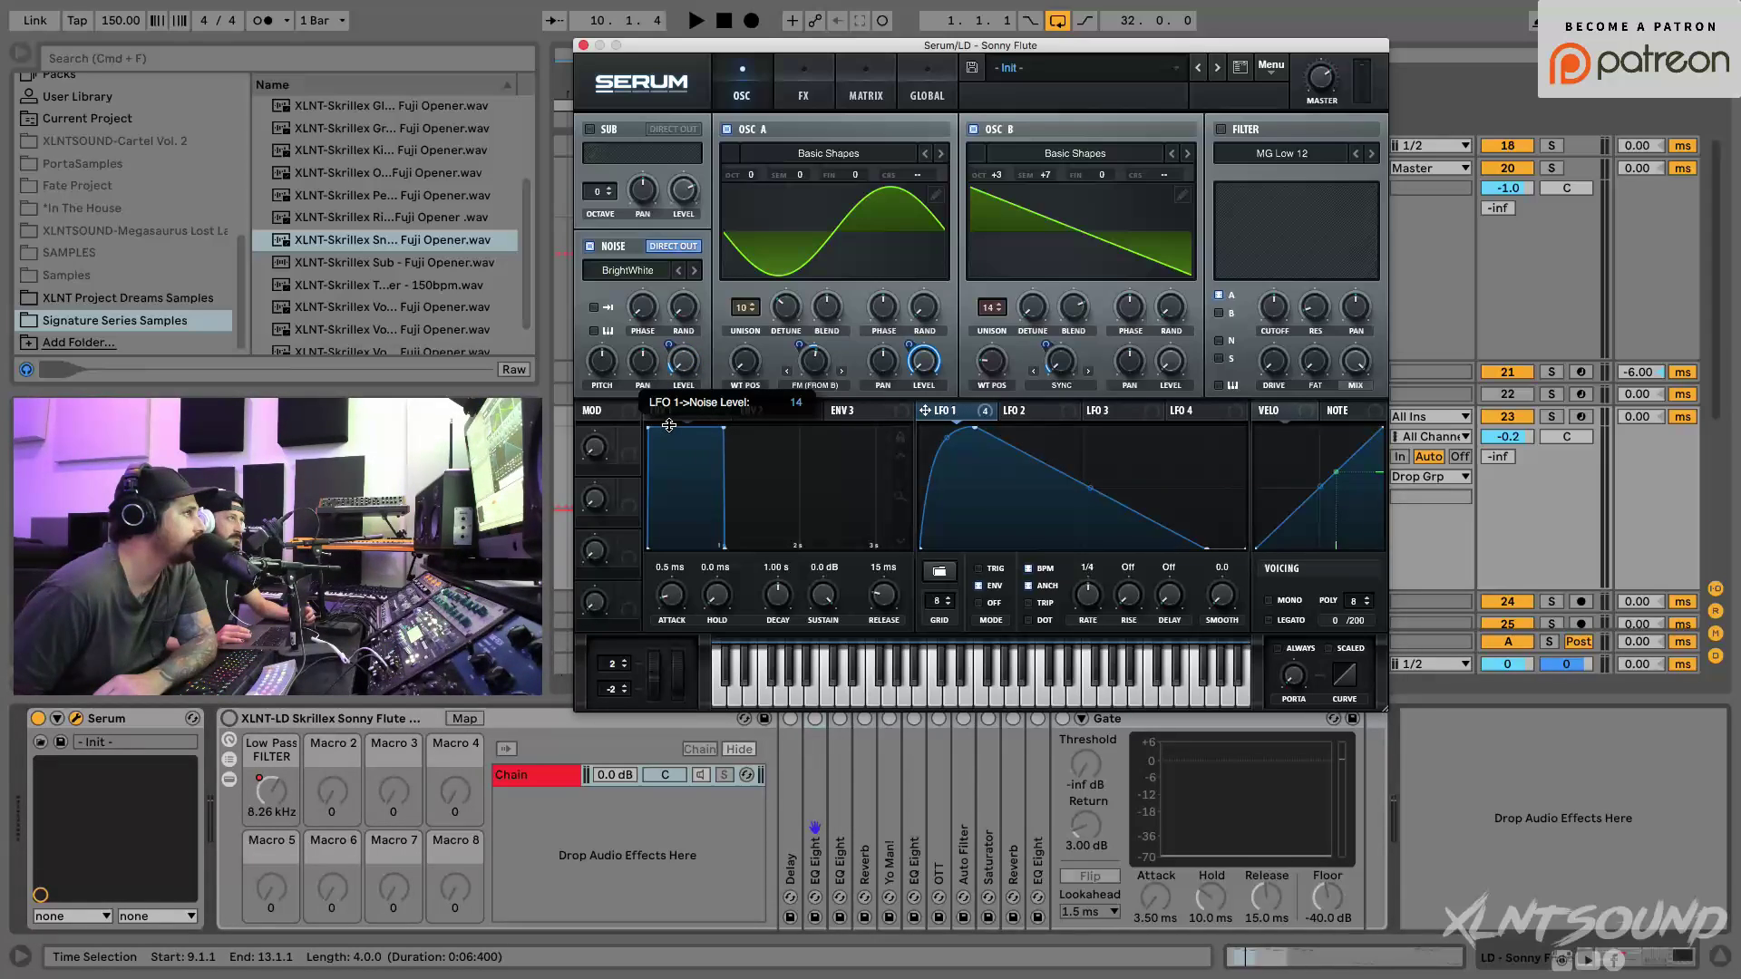
left_click_drag(669, 427, 671, 430)
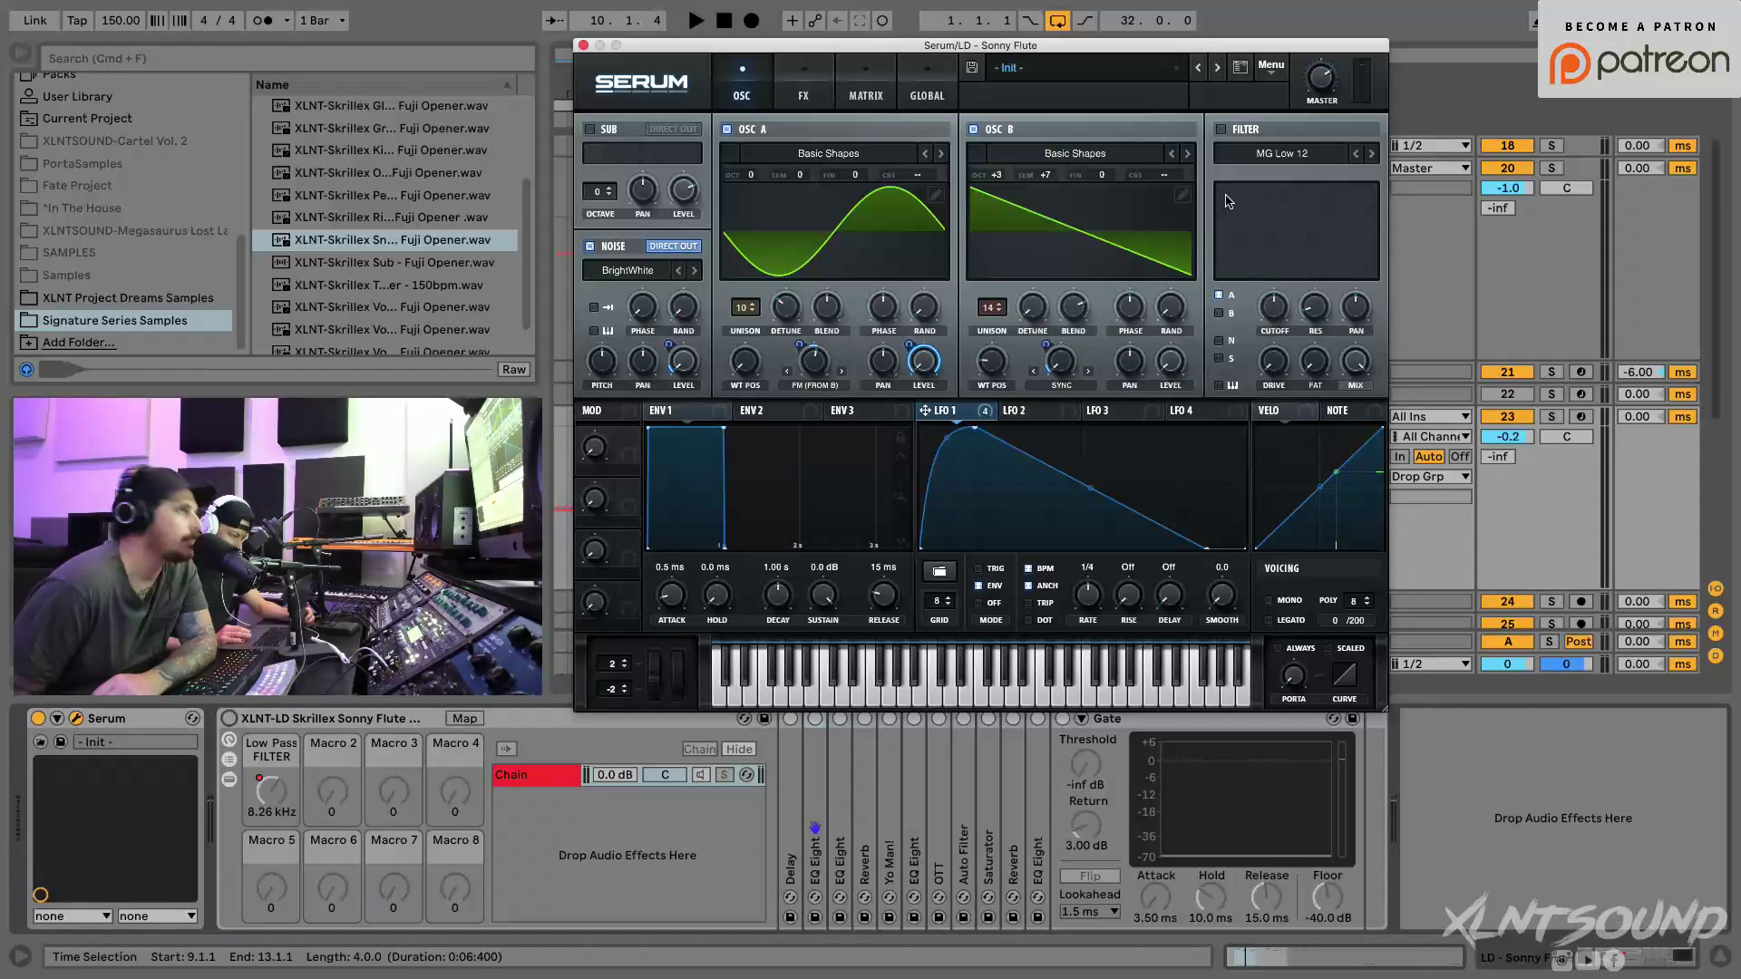
Step: Enable the filter, set its type to High 24 and lower the cutoff
left_click(1222, 129)
left_click(1282, 153)
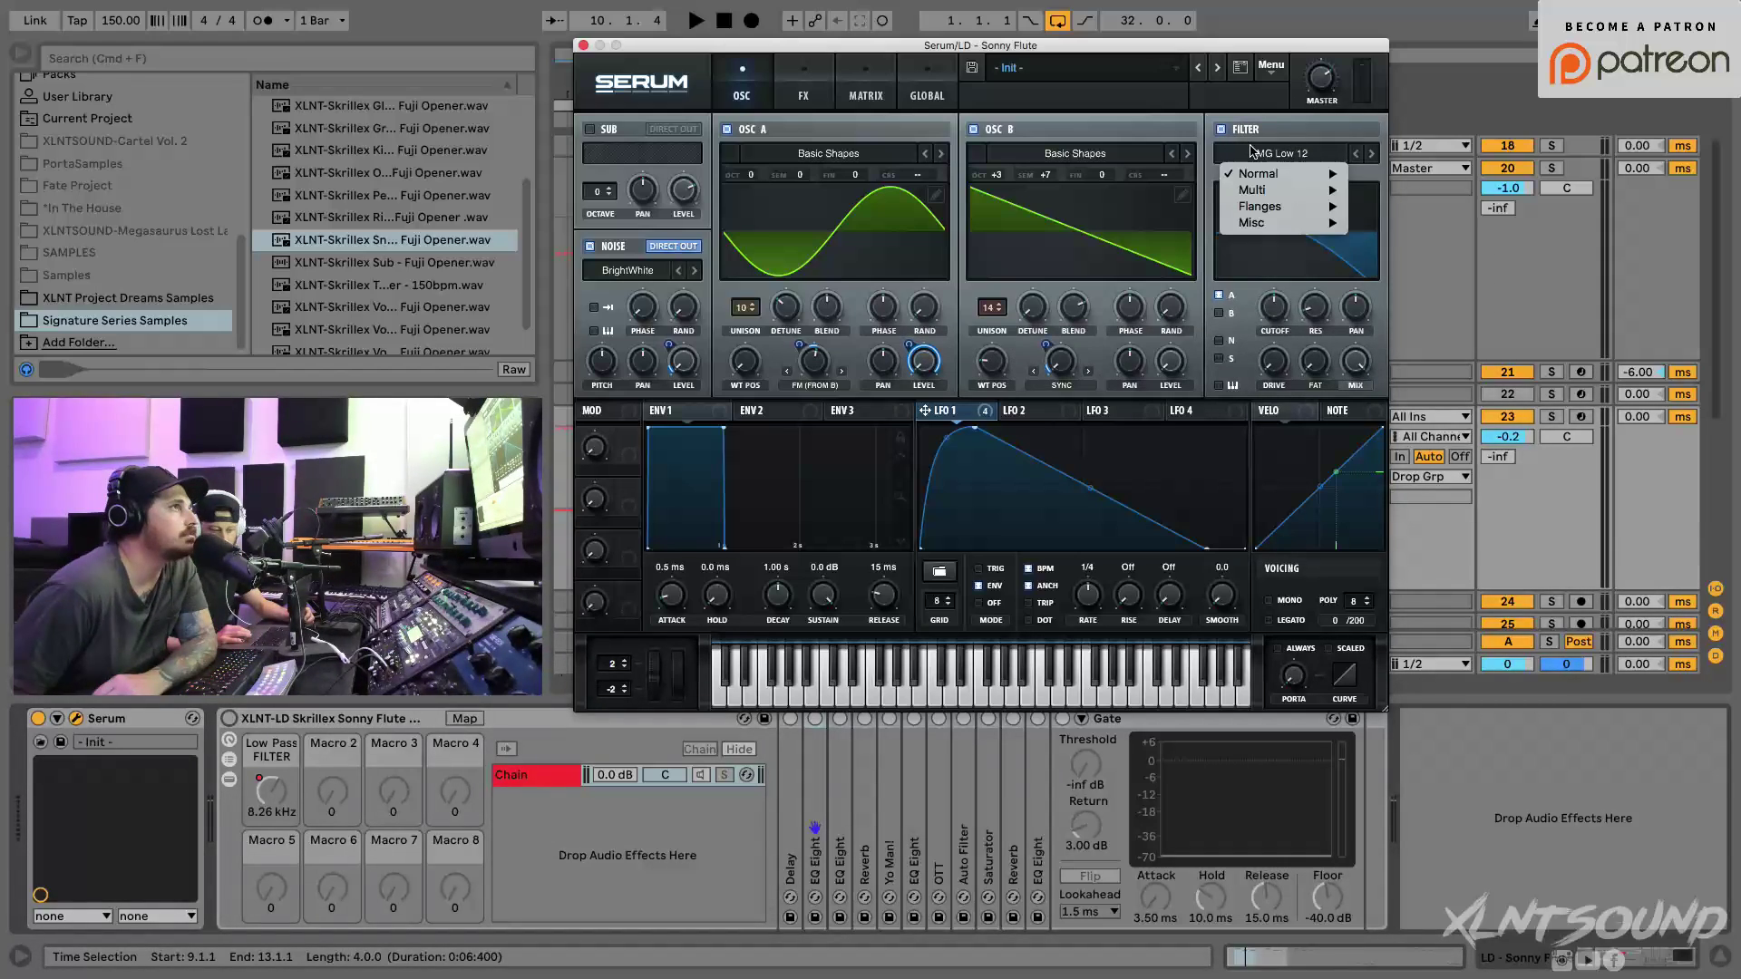
mouse_move(1270, 174)
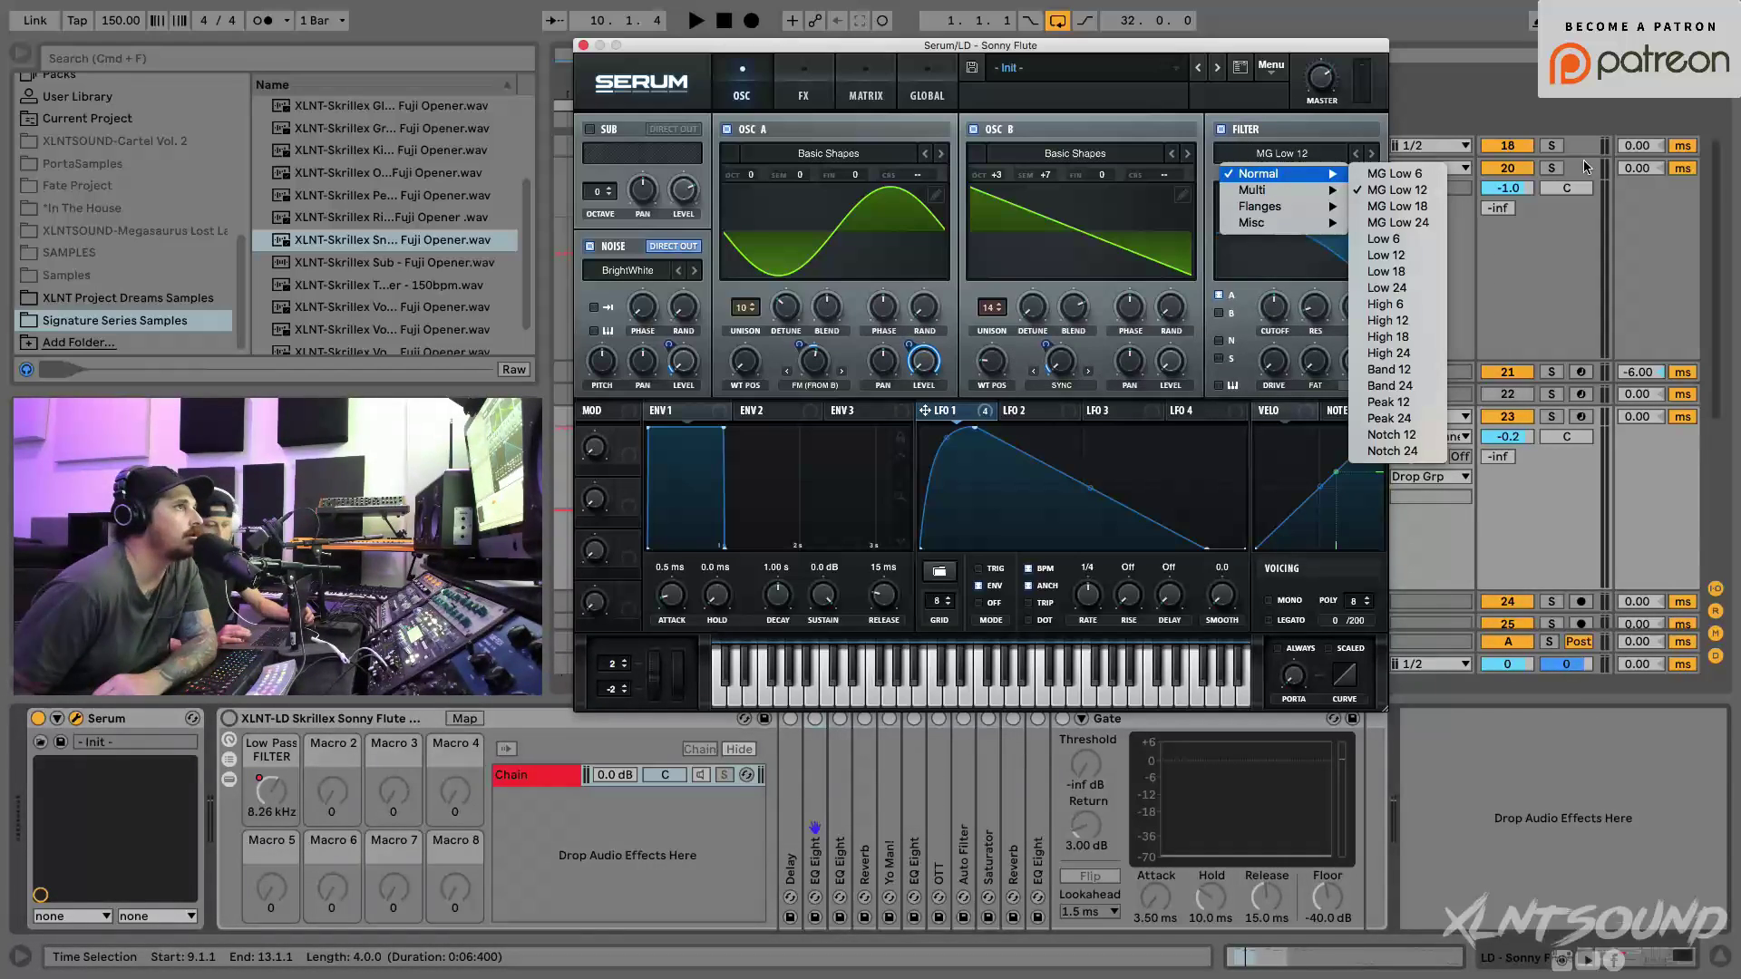
left_click(1392, 354)
left_click_drag(1274, 322, 1272, 402)
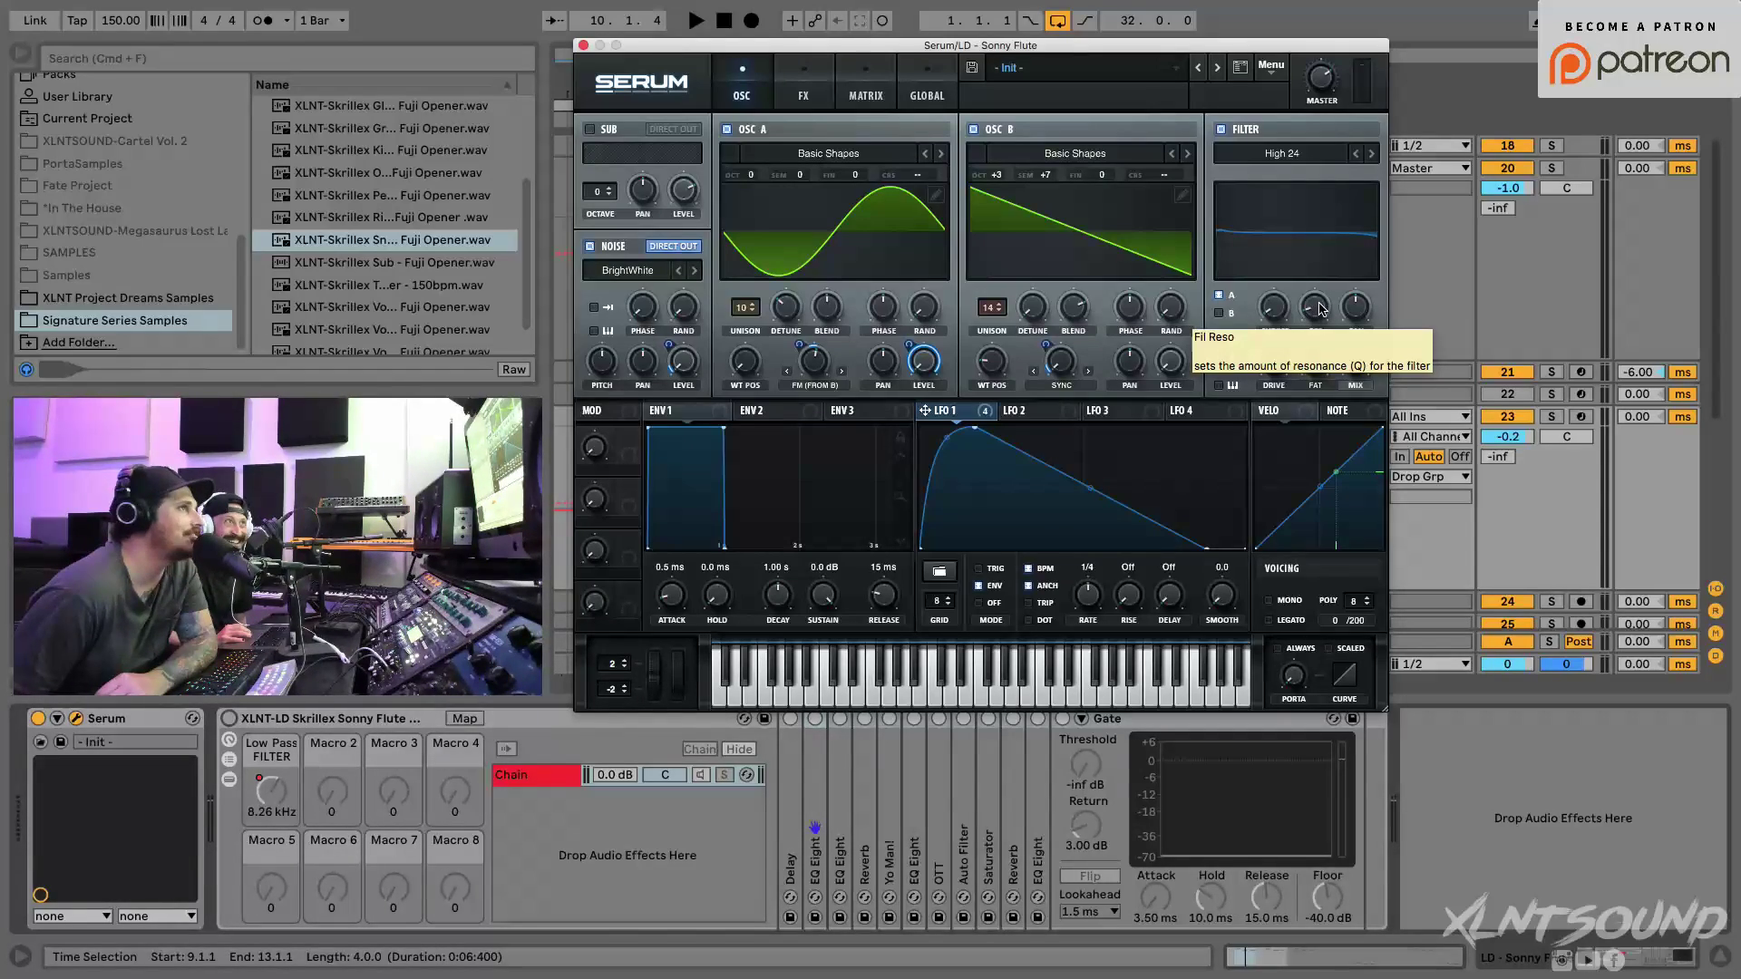
Step: Raise the filter's resonance and drive, and set its fat amount to 45
mouse_move(1319, 306)
left_click_drag(1317, 306, 1314, 281)
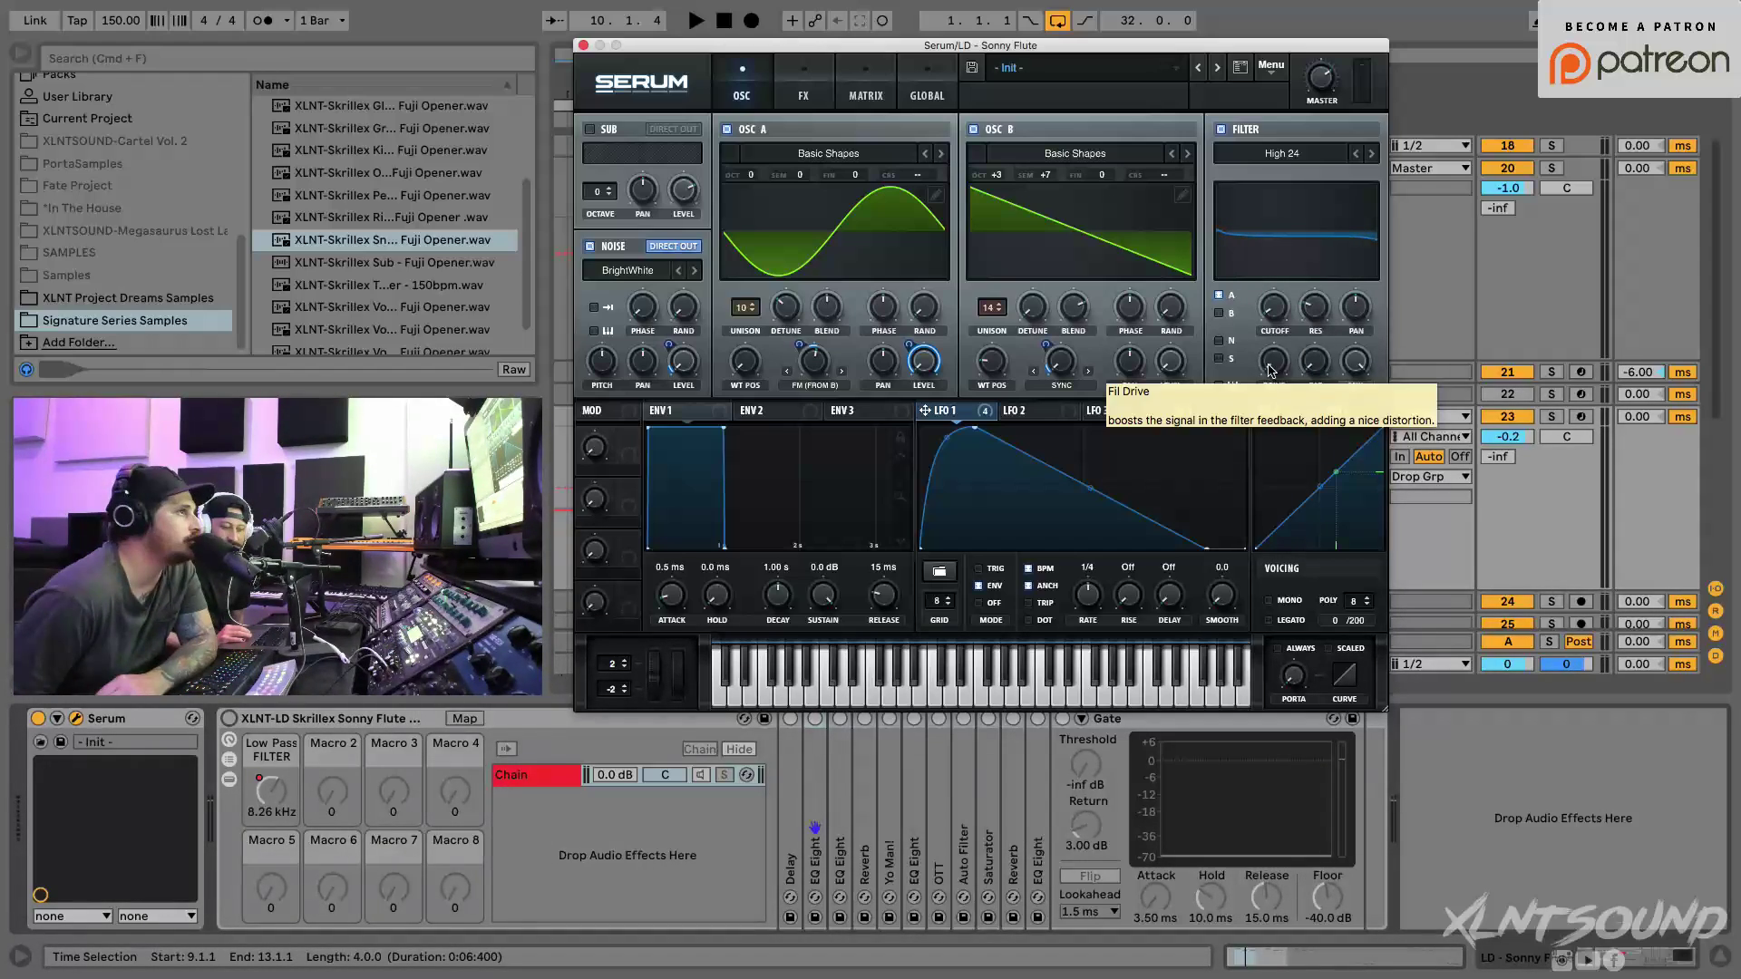
left_click_drag(1267, 366, 1270, 314)
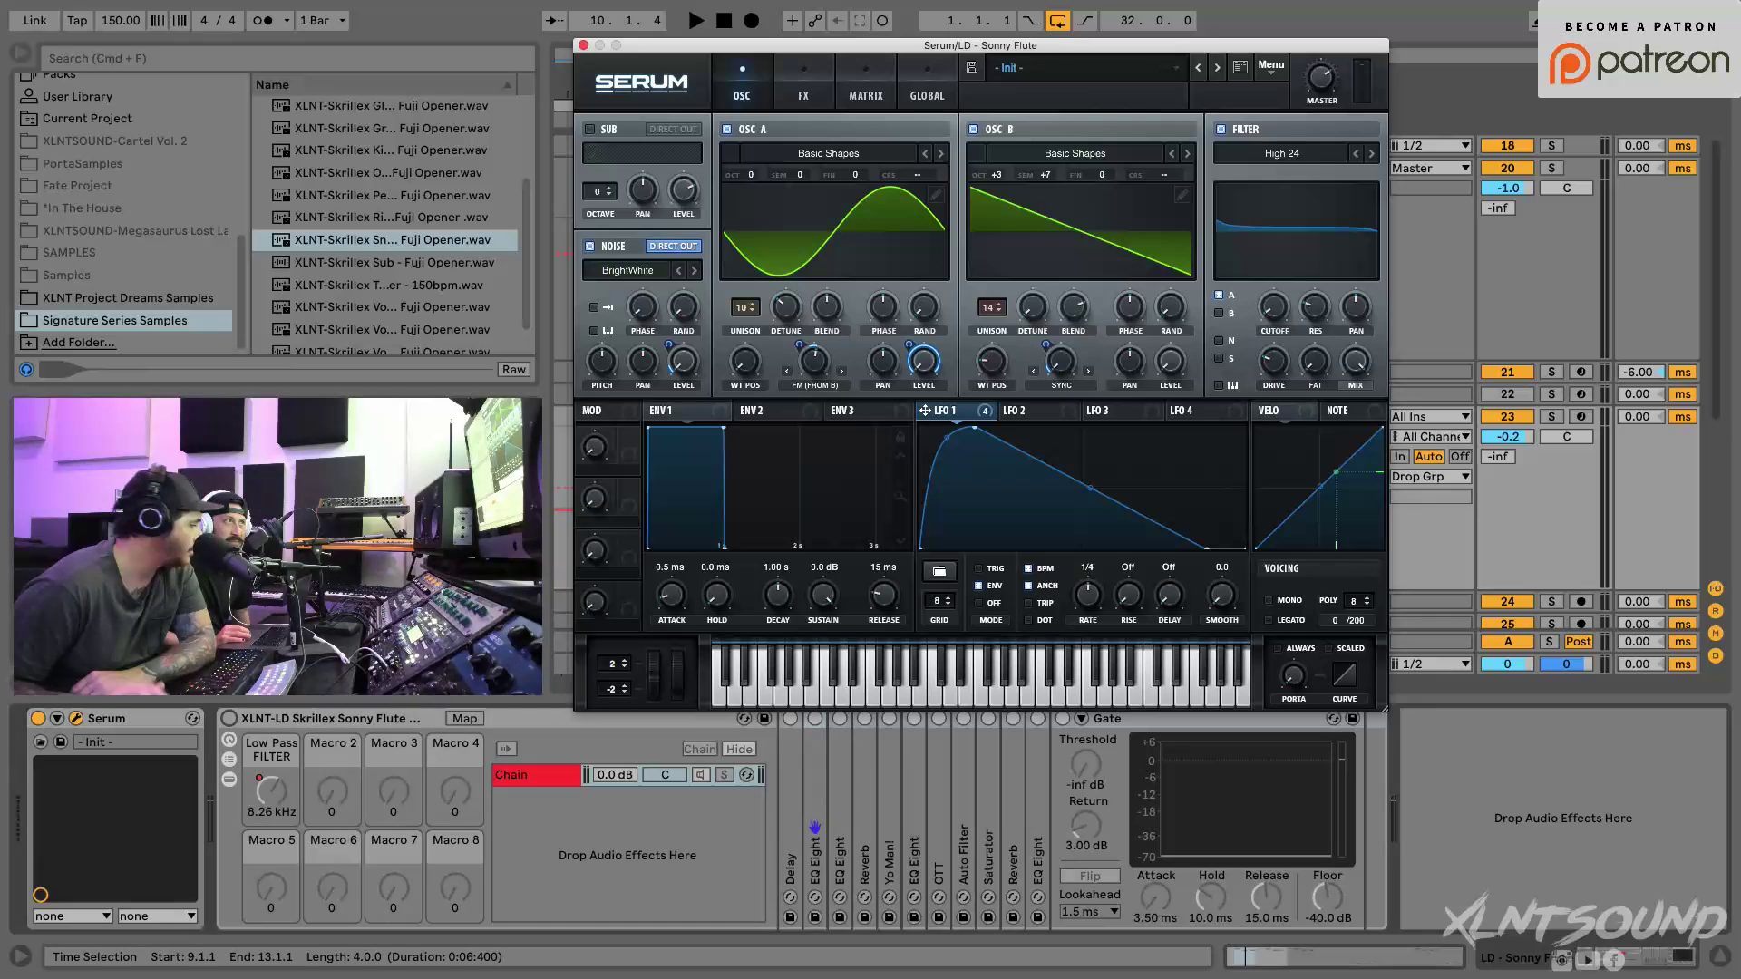
double_click(1317, 366)
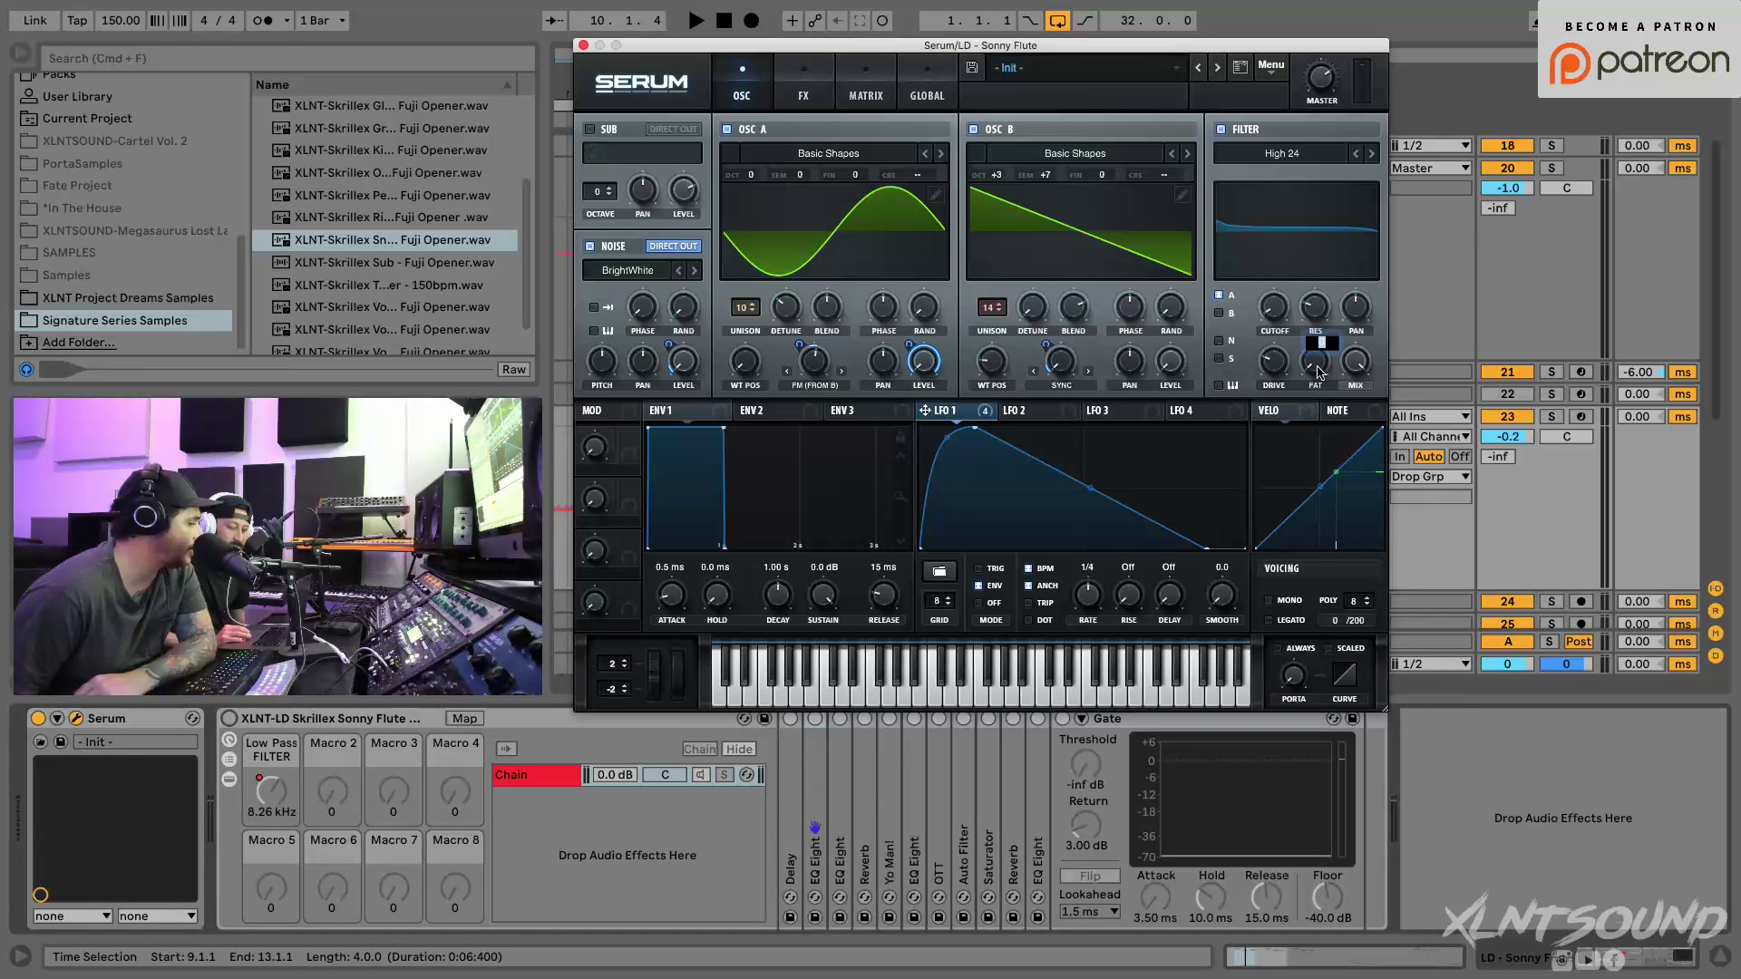
type("45")
key("Return")
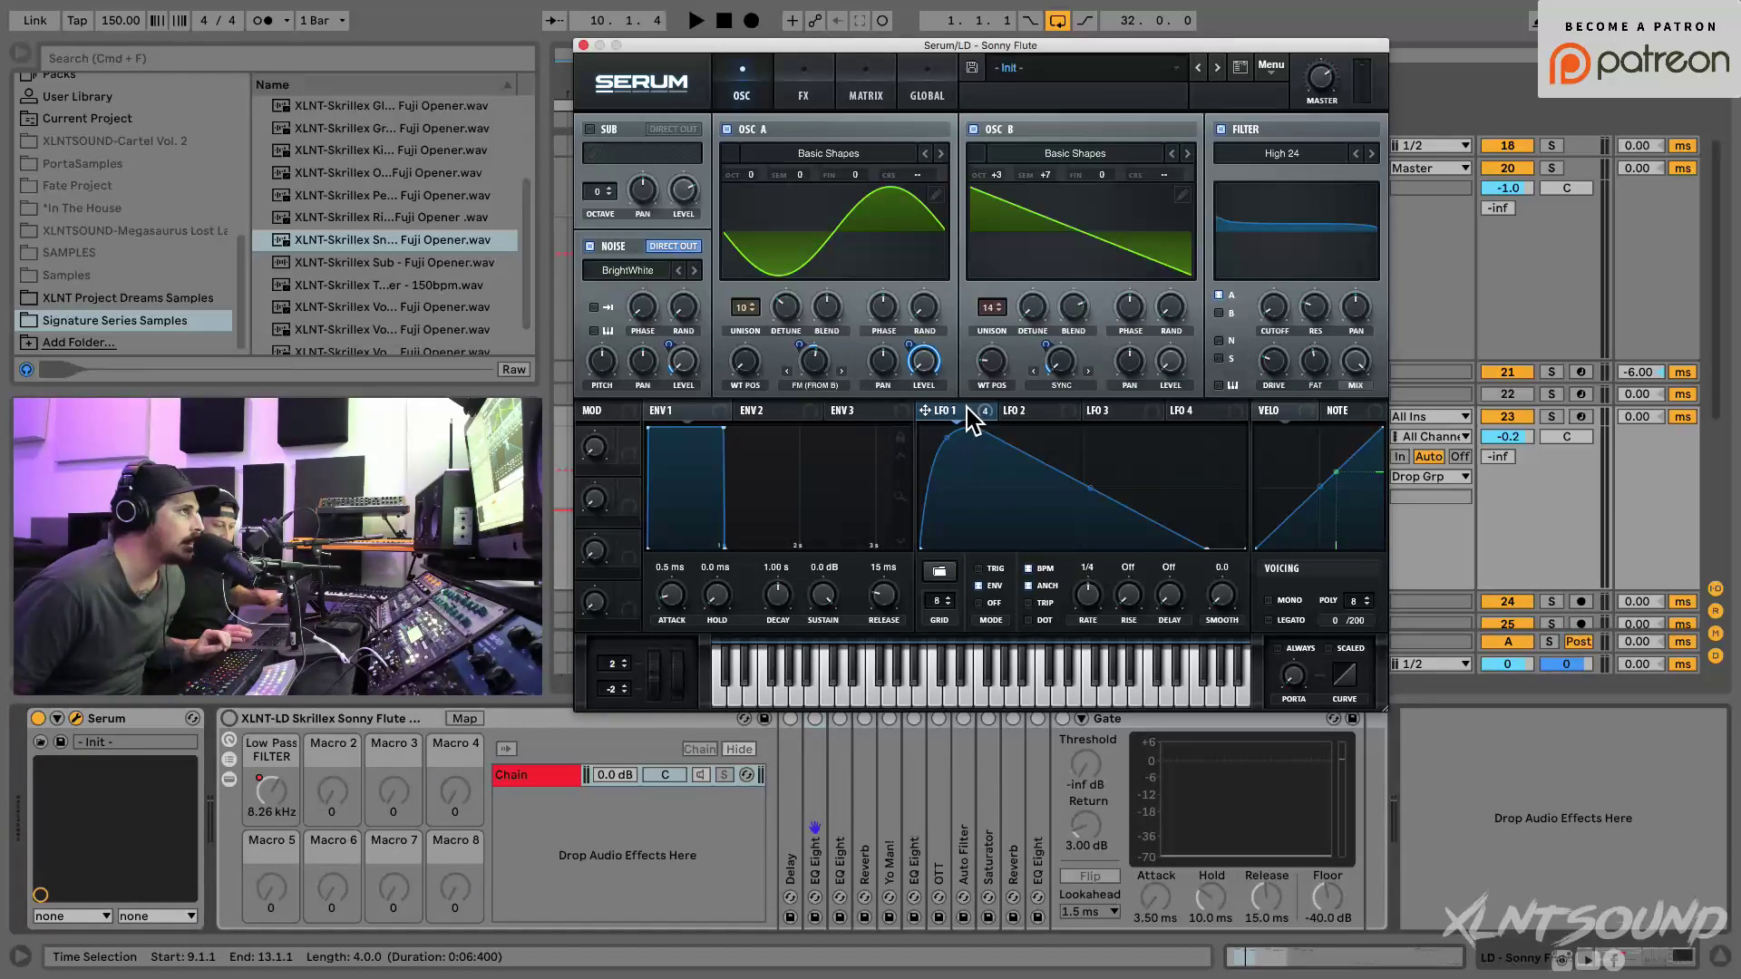
Step: Route Osc B through the filter and modulate the filter cutoff by a small amount with LFO 1
left_click(1221, 314)
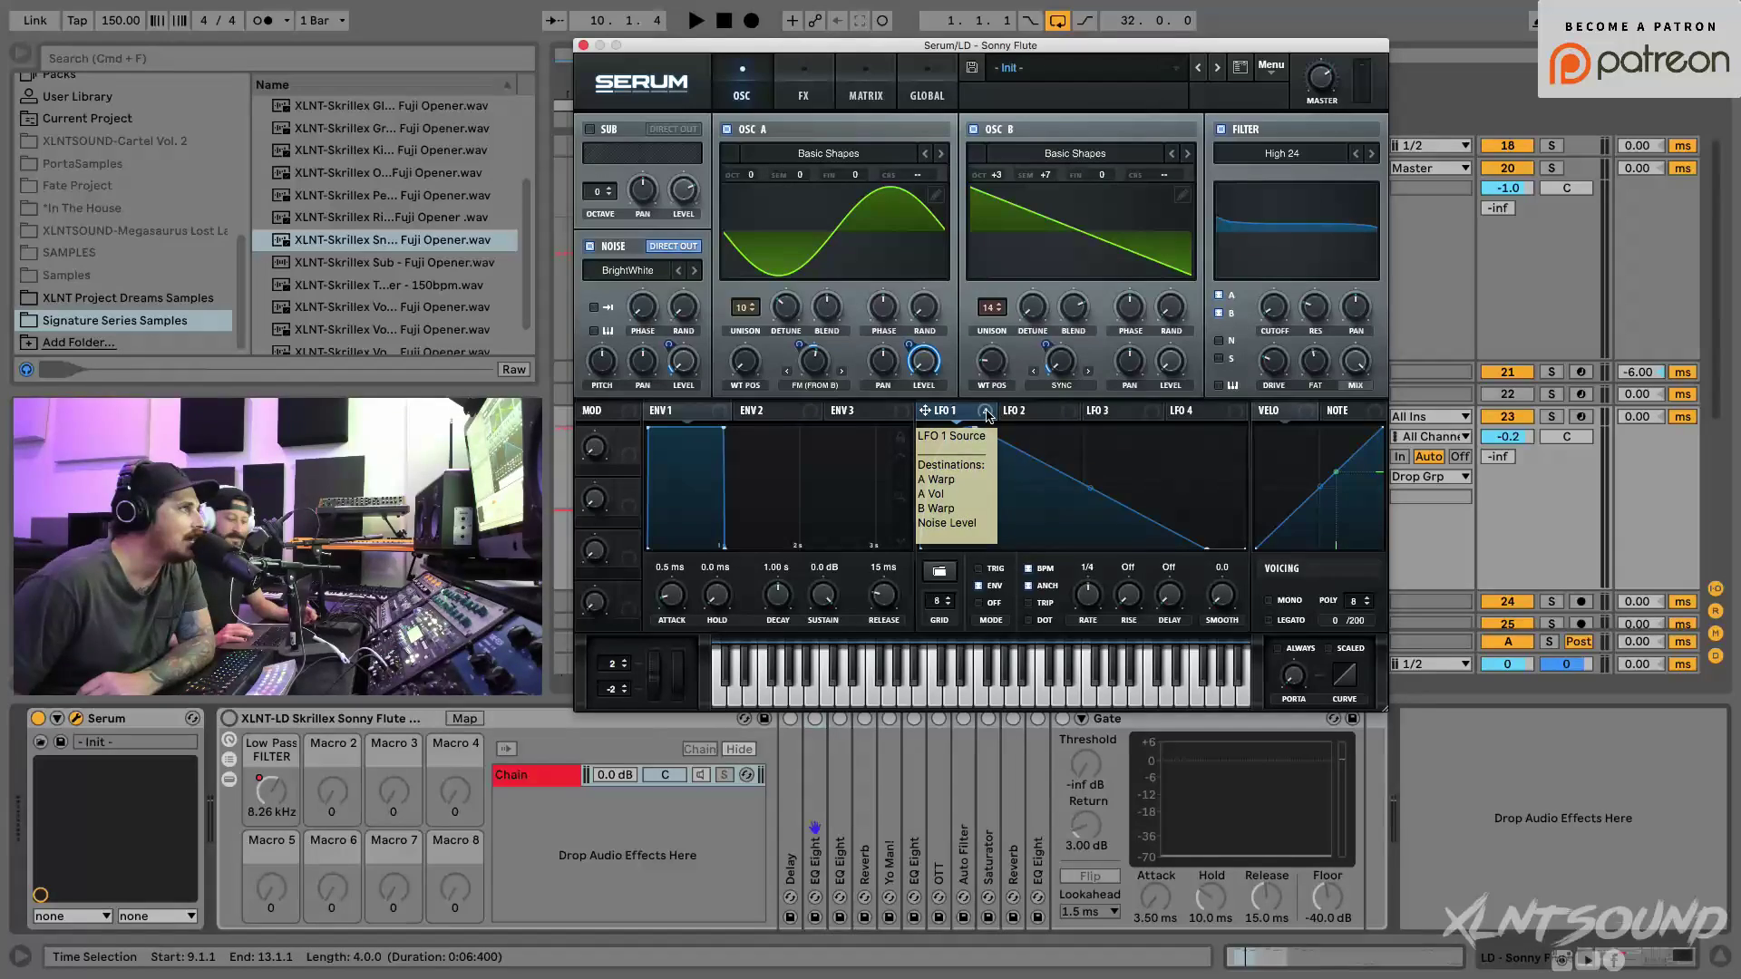
left_click_drag(986, 413, 1277, 310)
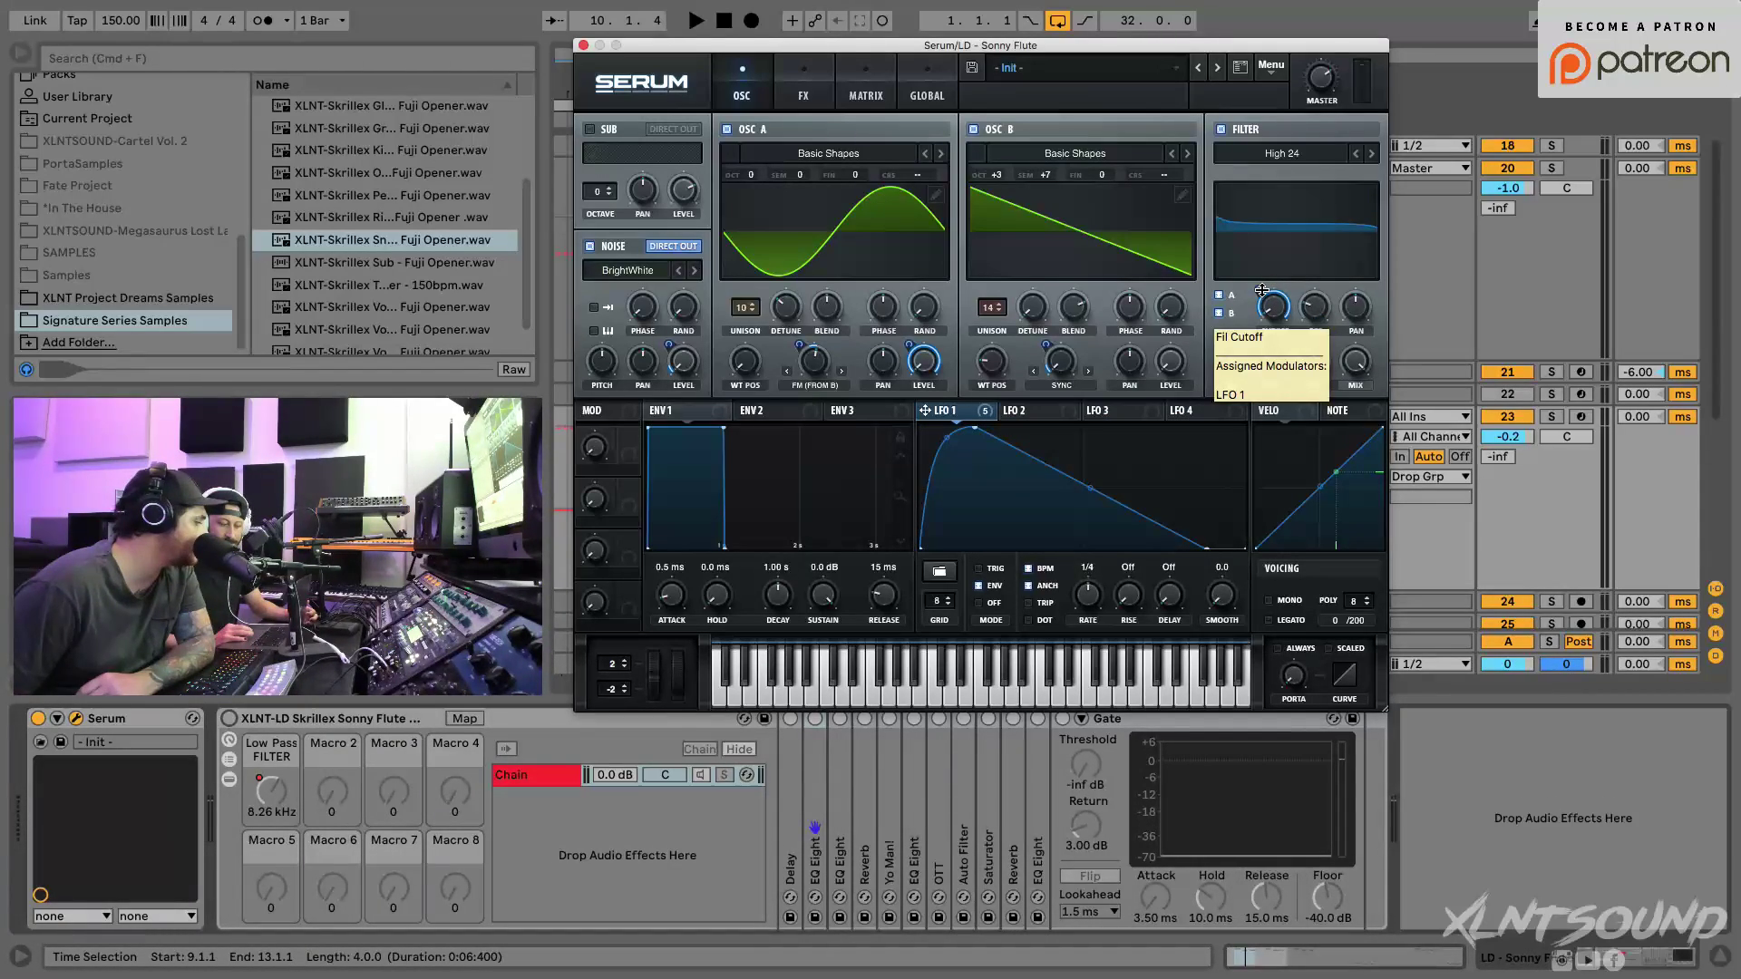
left_click_drag(1262, 290, 1252, 378)
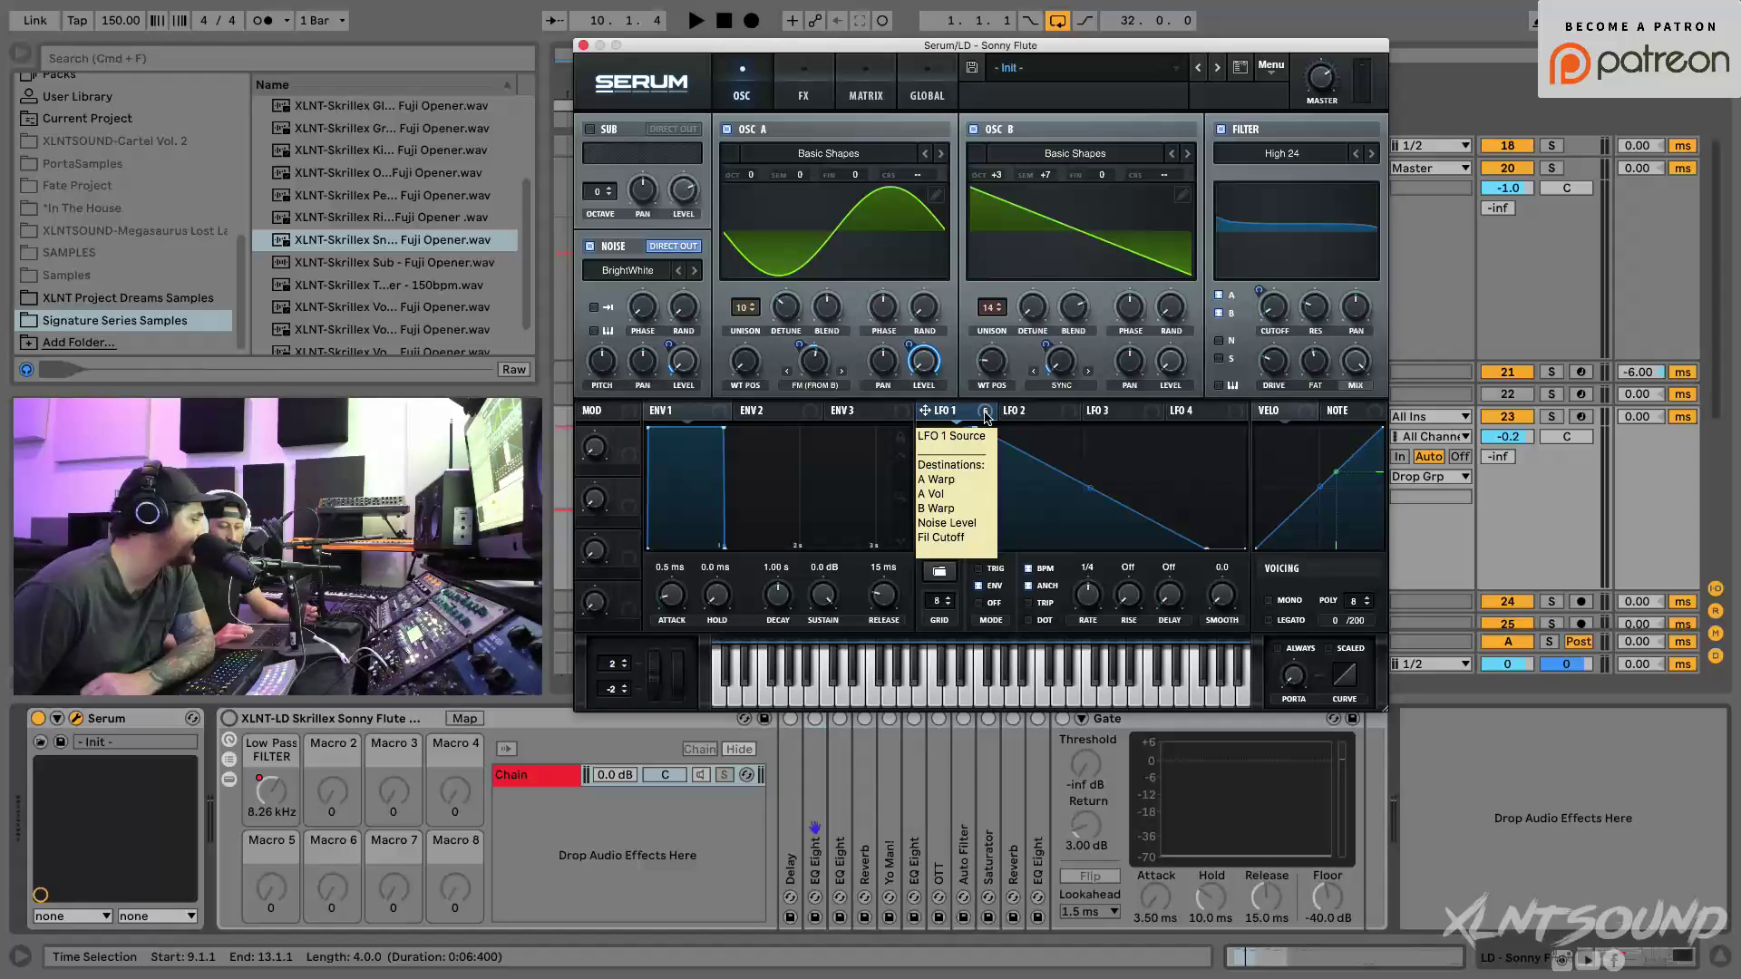
Step: Modulate the filter's fat amount with LFO 1 and audition the lead
left_click_drag(987, 416, 1303, 373)
key("space")
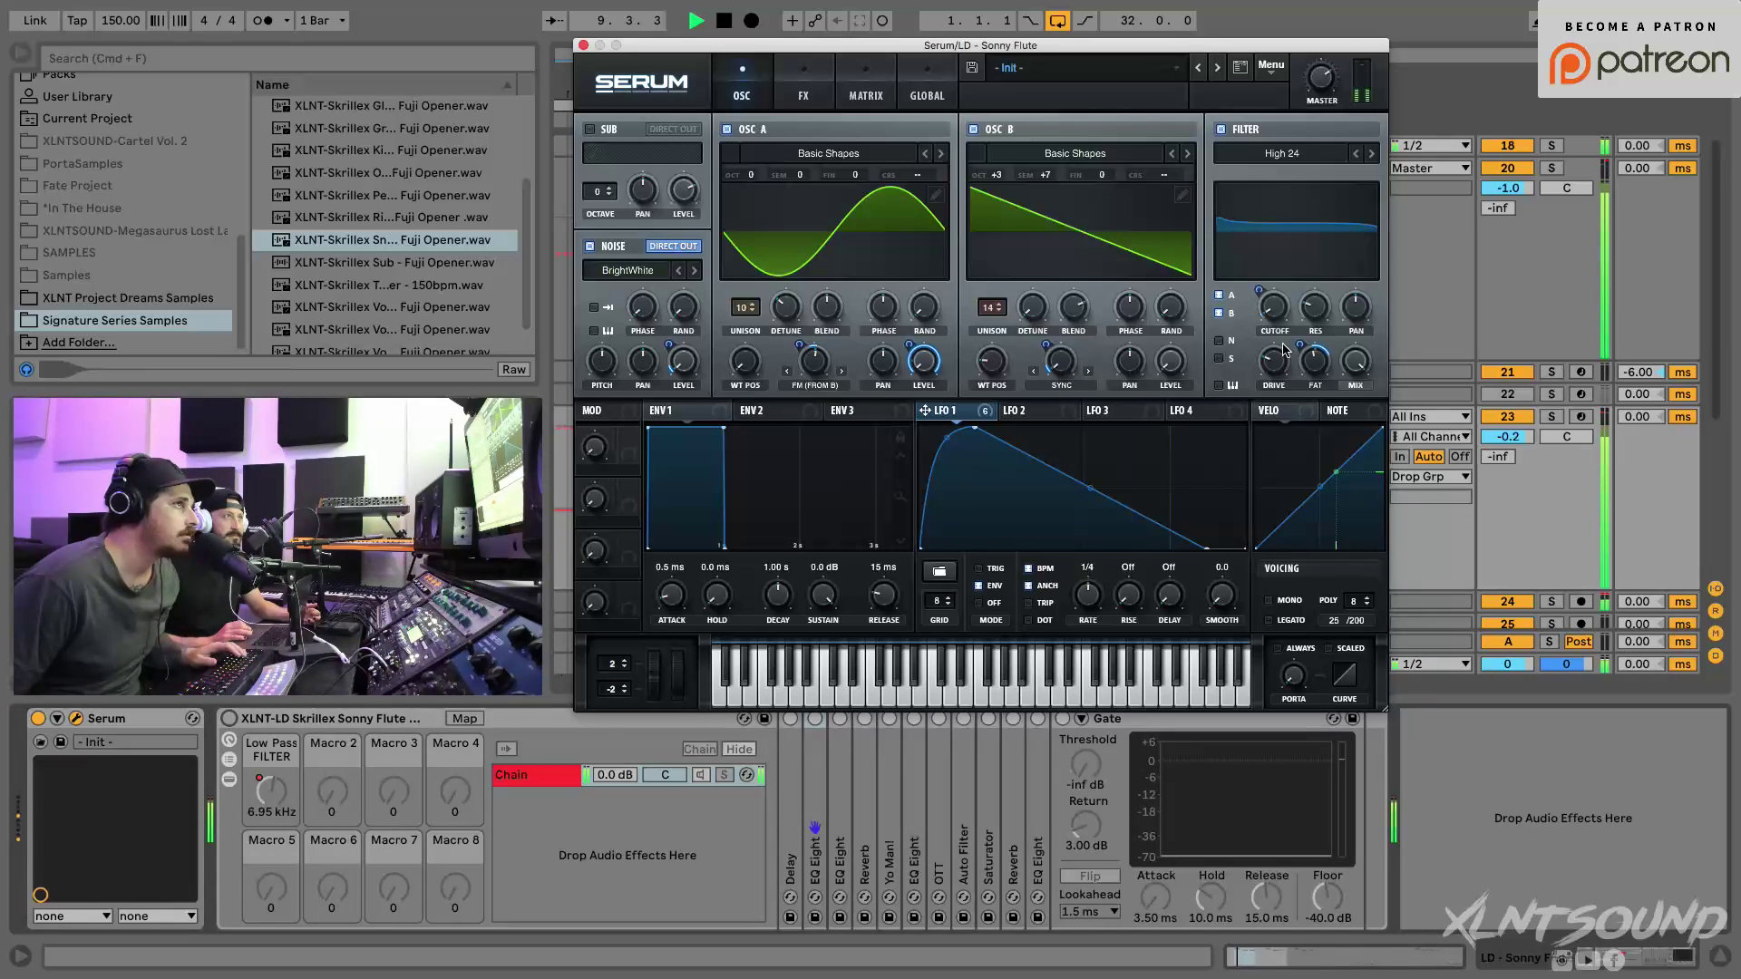
key("space")
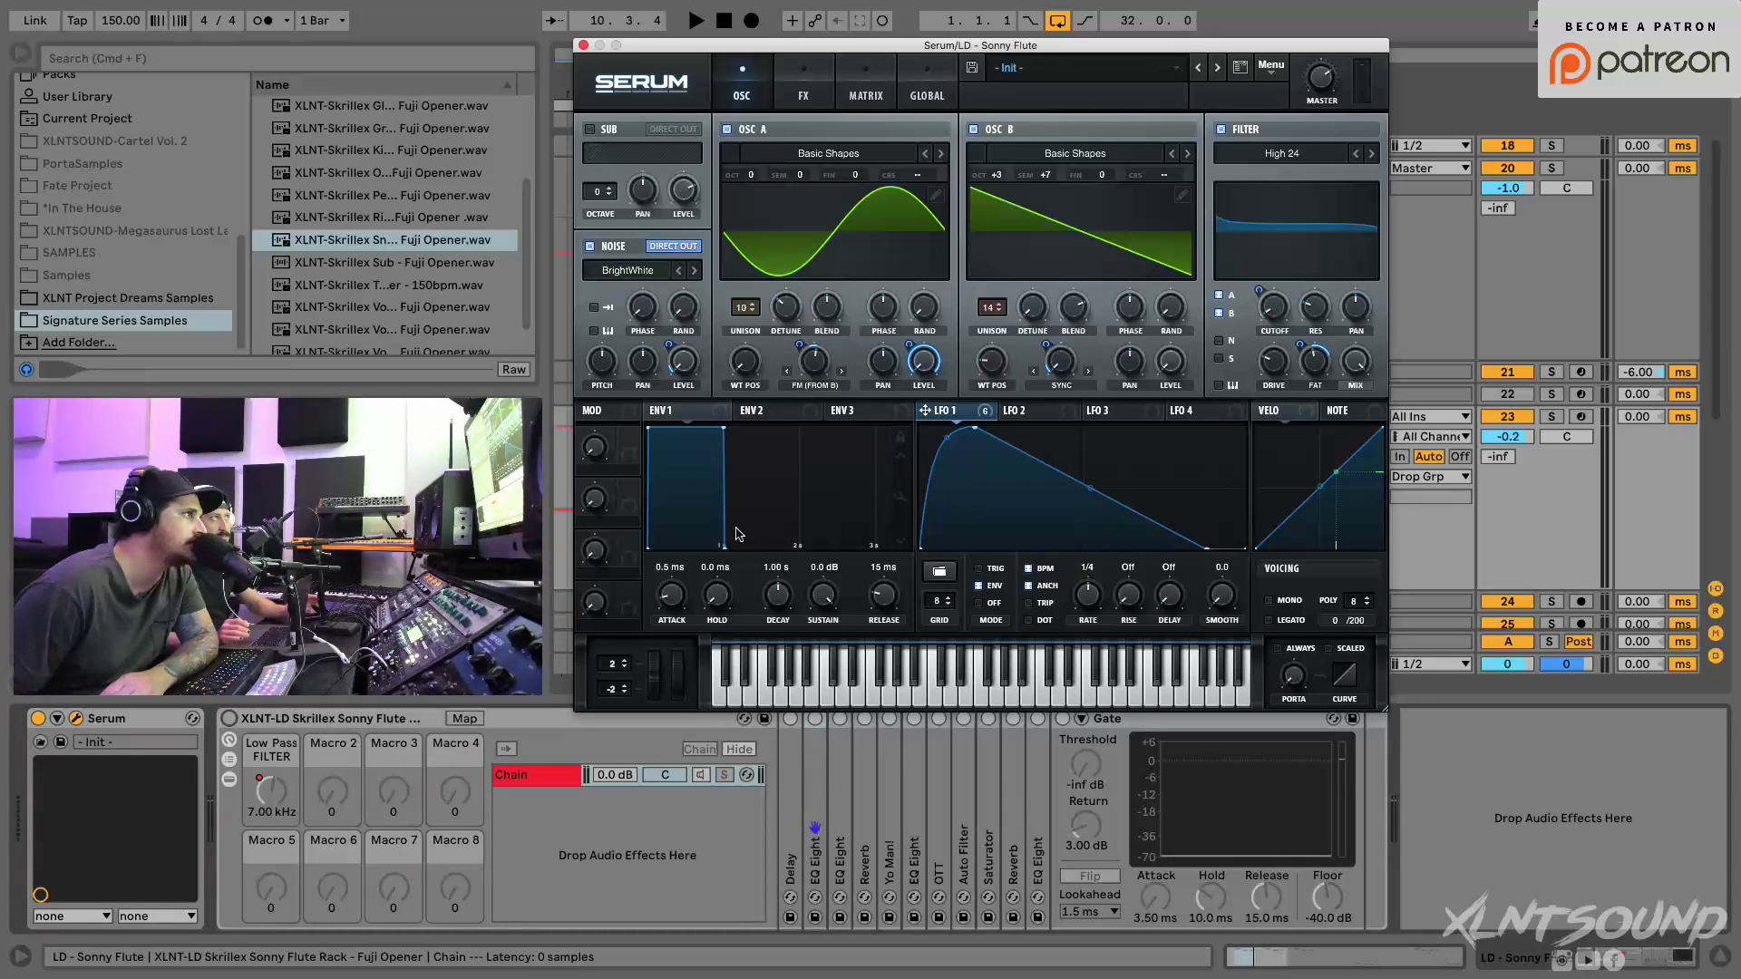
Step: Set Envelope 1's attack to 20 ms
double_click(668, 606)
type("20")
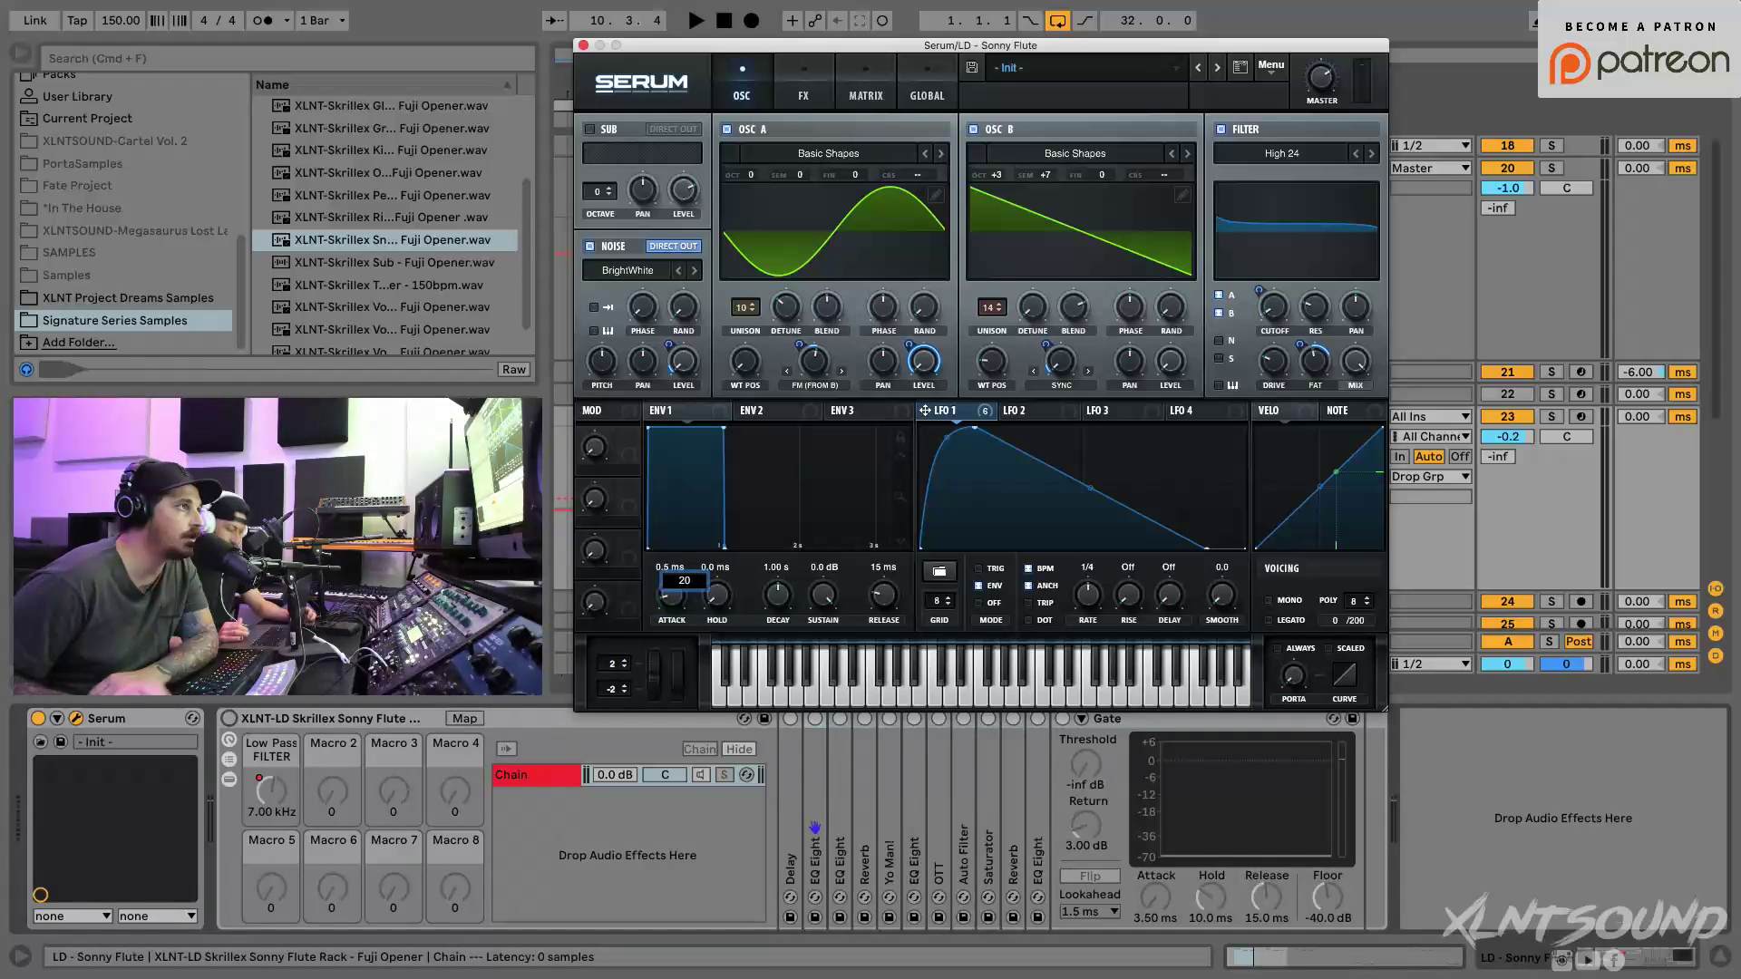
key("Return")
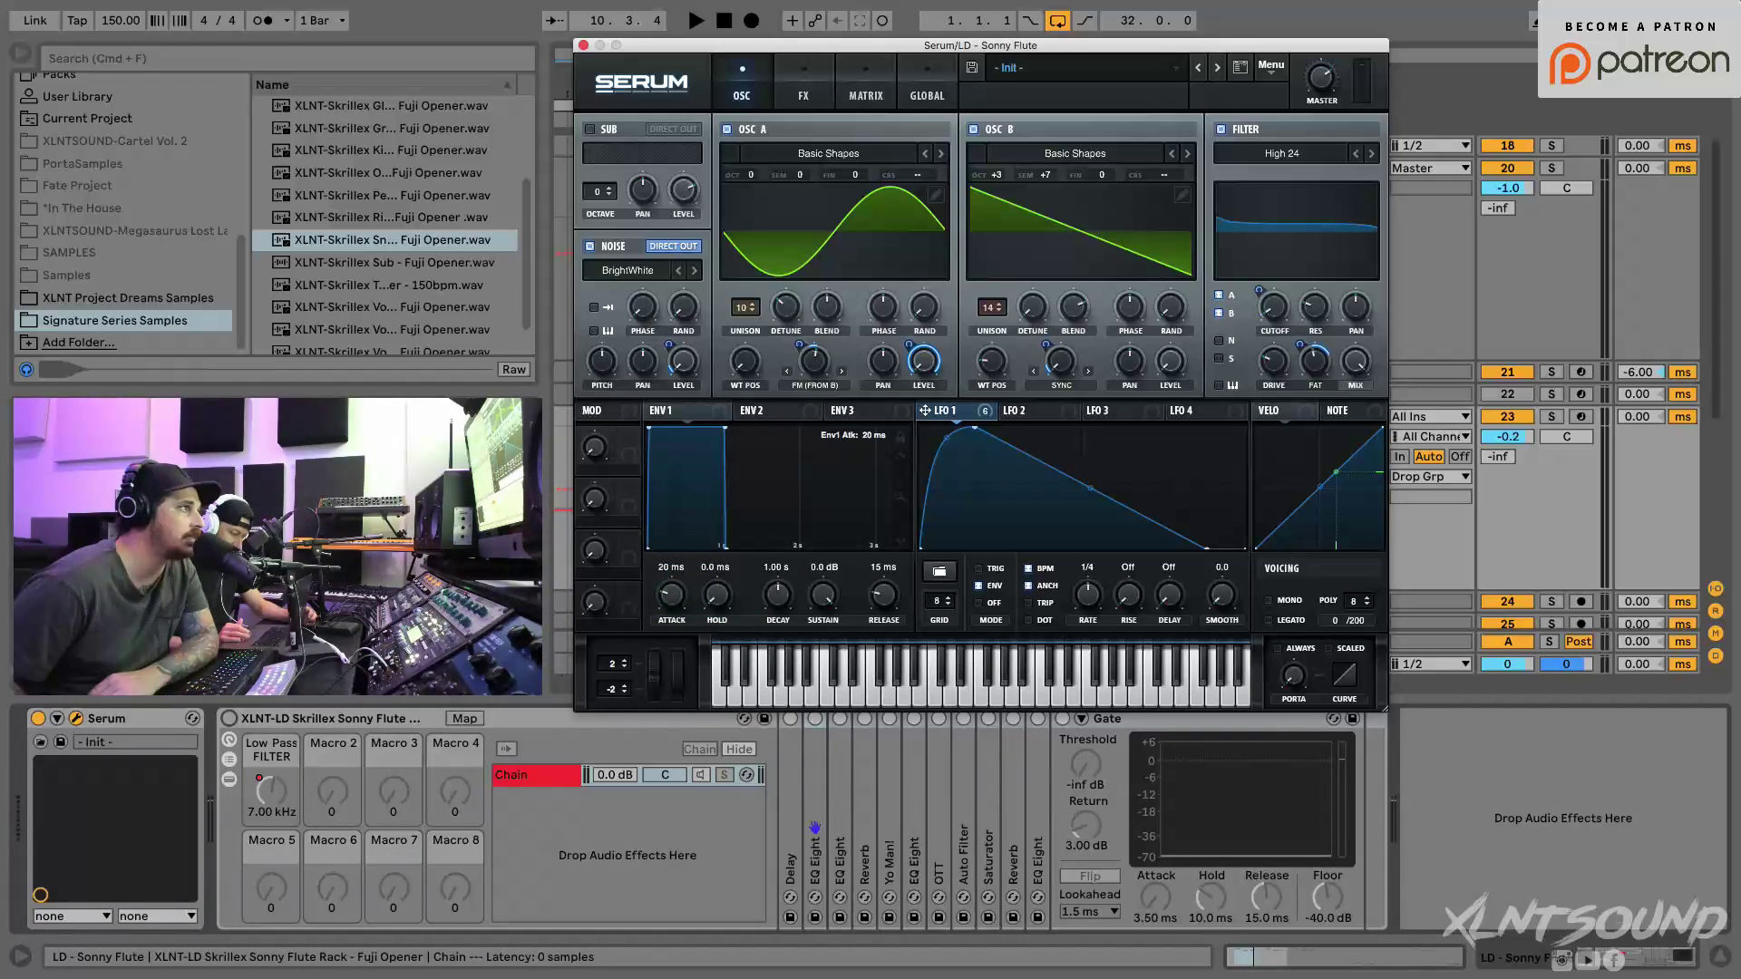
Step: Set Envelope 1's decay to 546 ms and its release to 235 ms
double_click(784, 600)
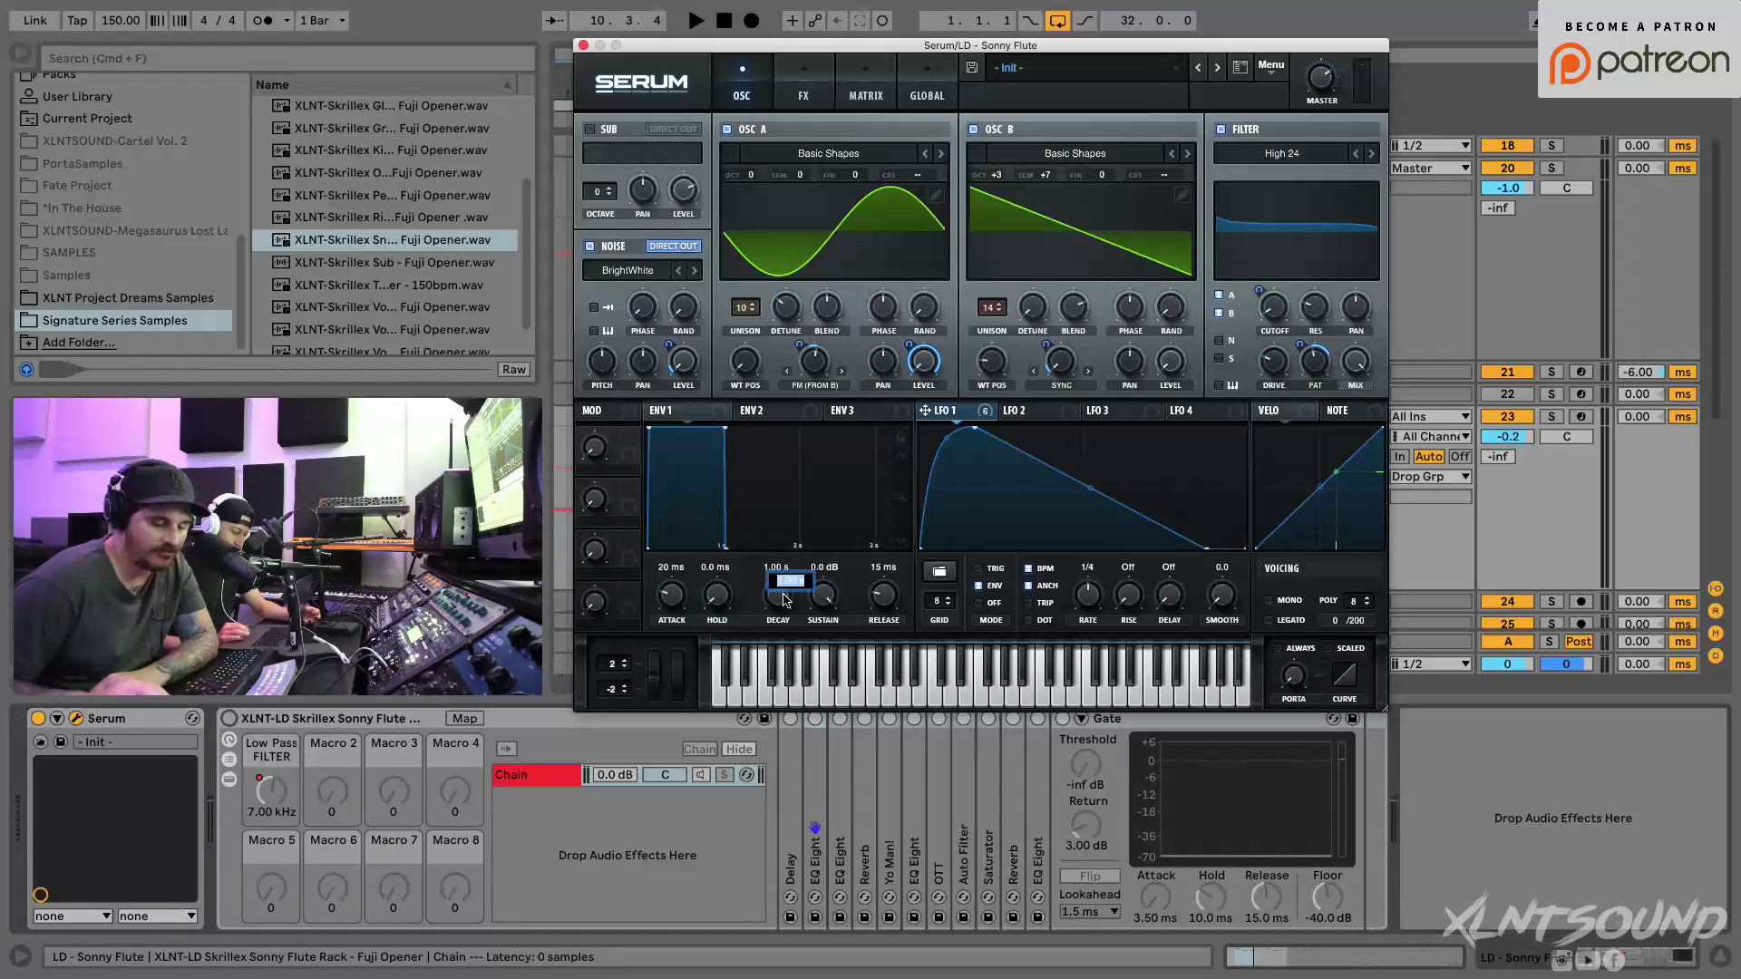
type("546")
key("Return")
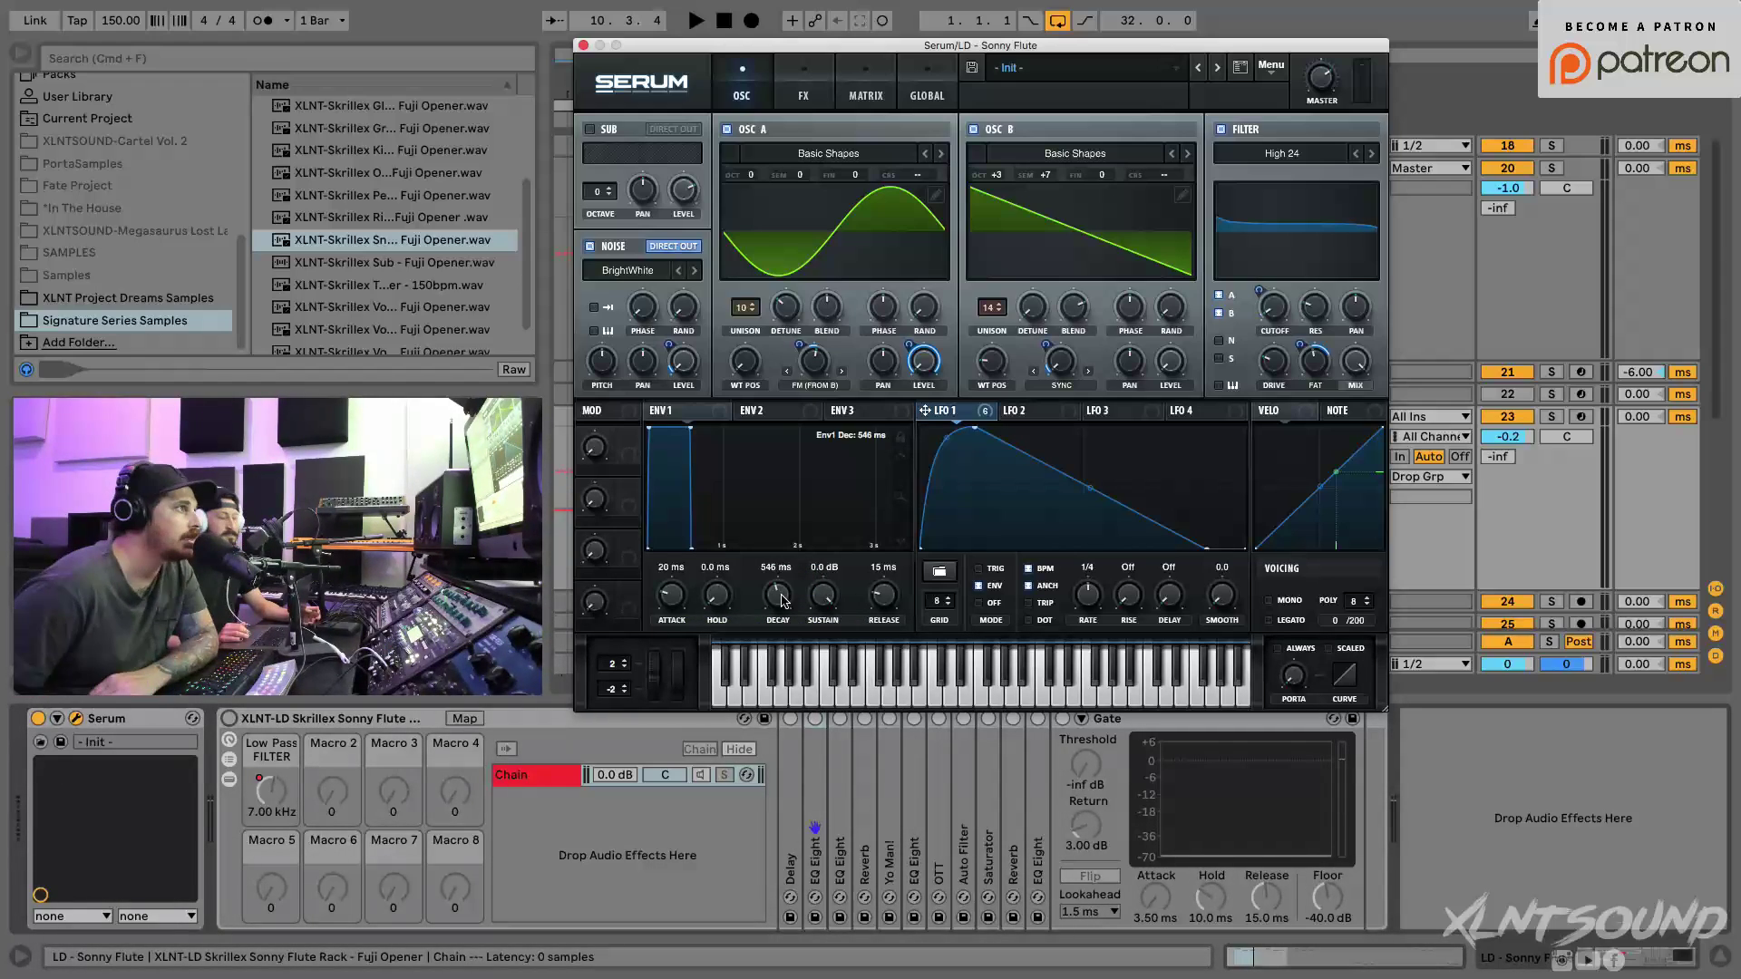
double_click(887, 600)
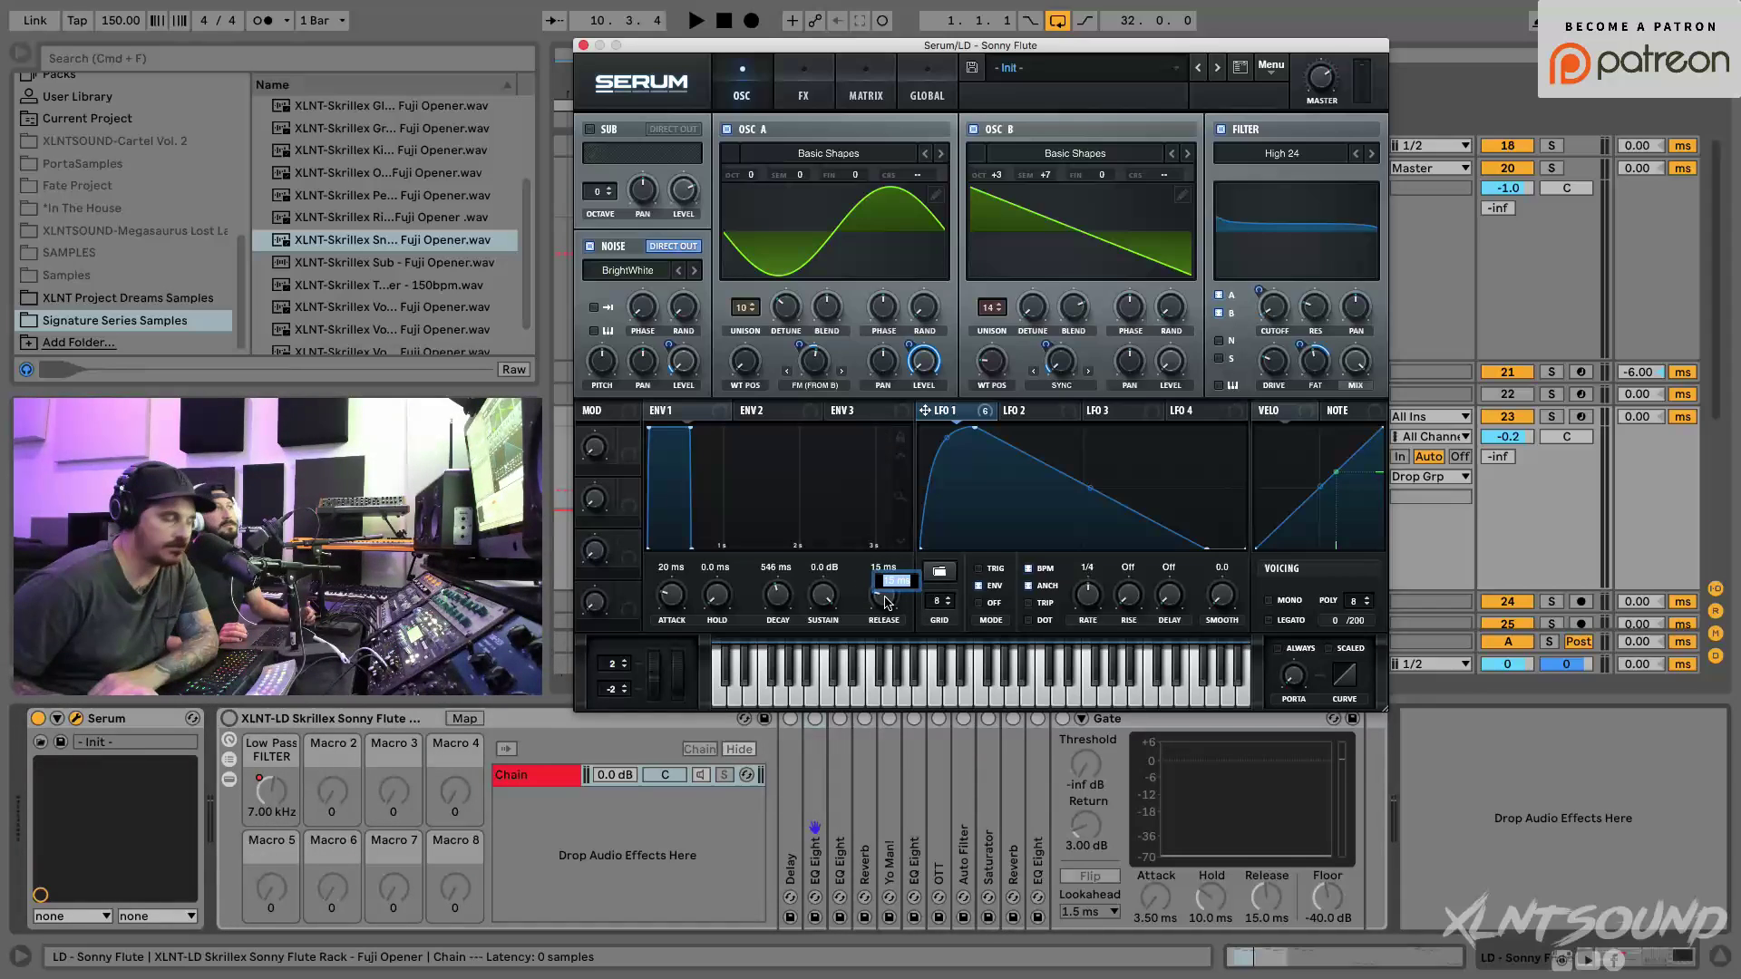
type("235")
key("Return")
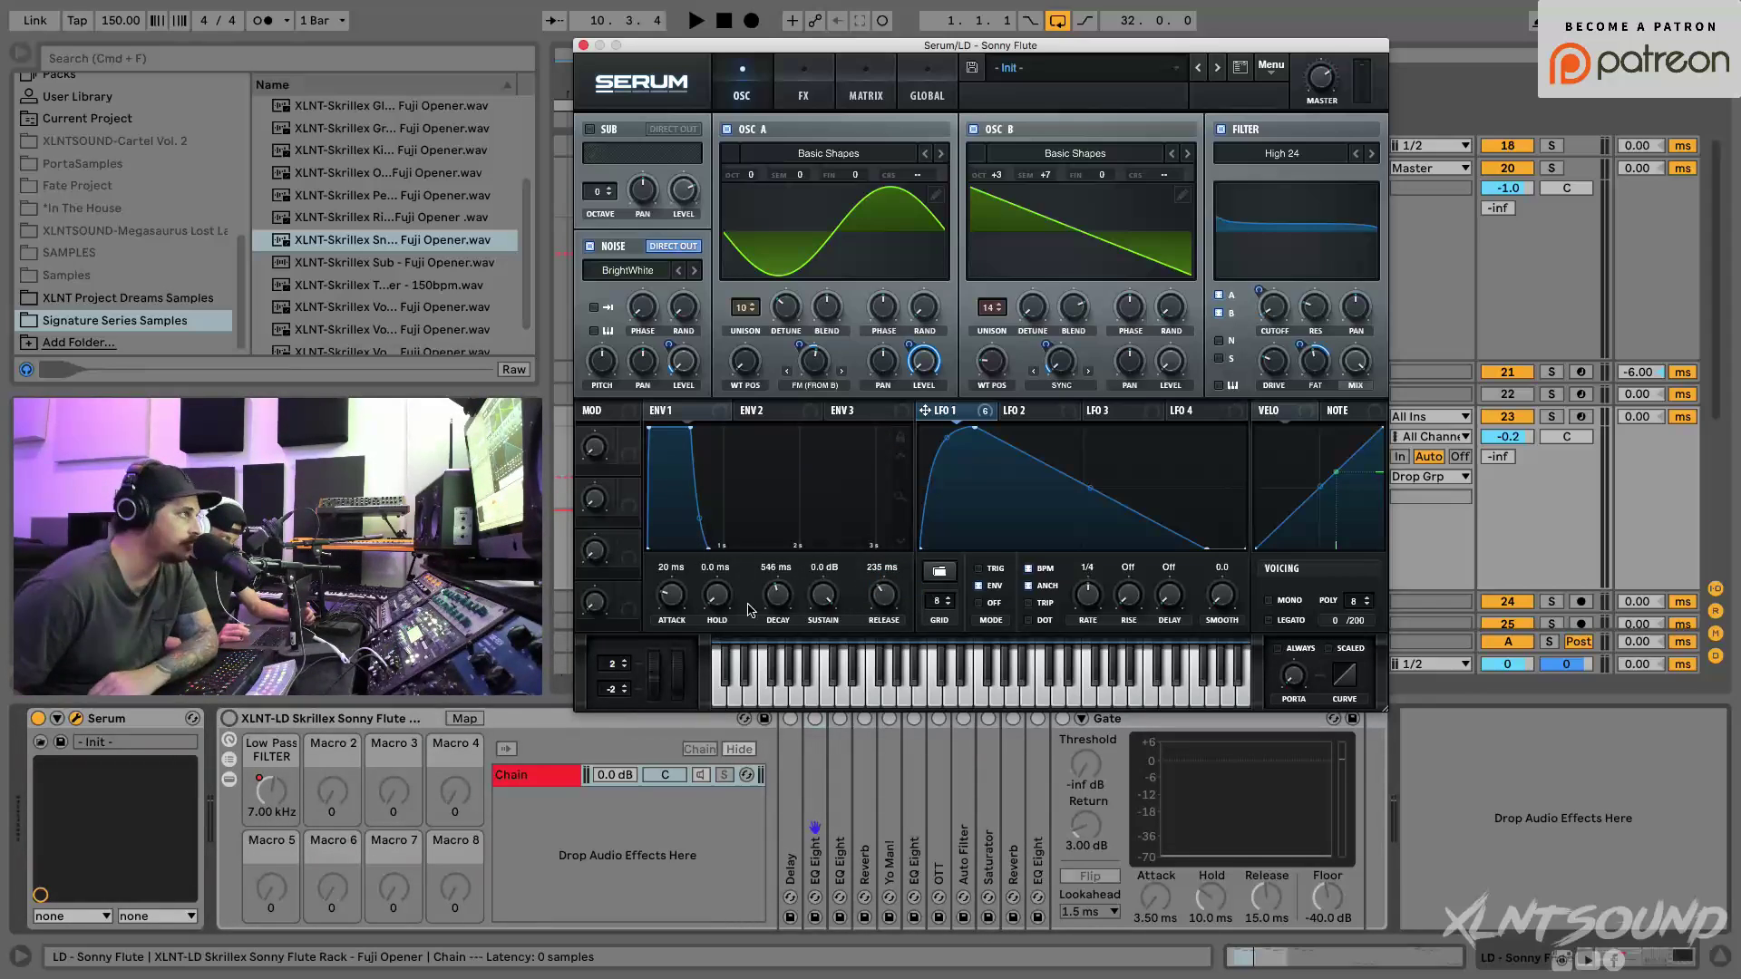
Step: Audition the lead with the new envelope and switch the voicing to mono
key("space")
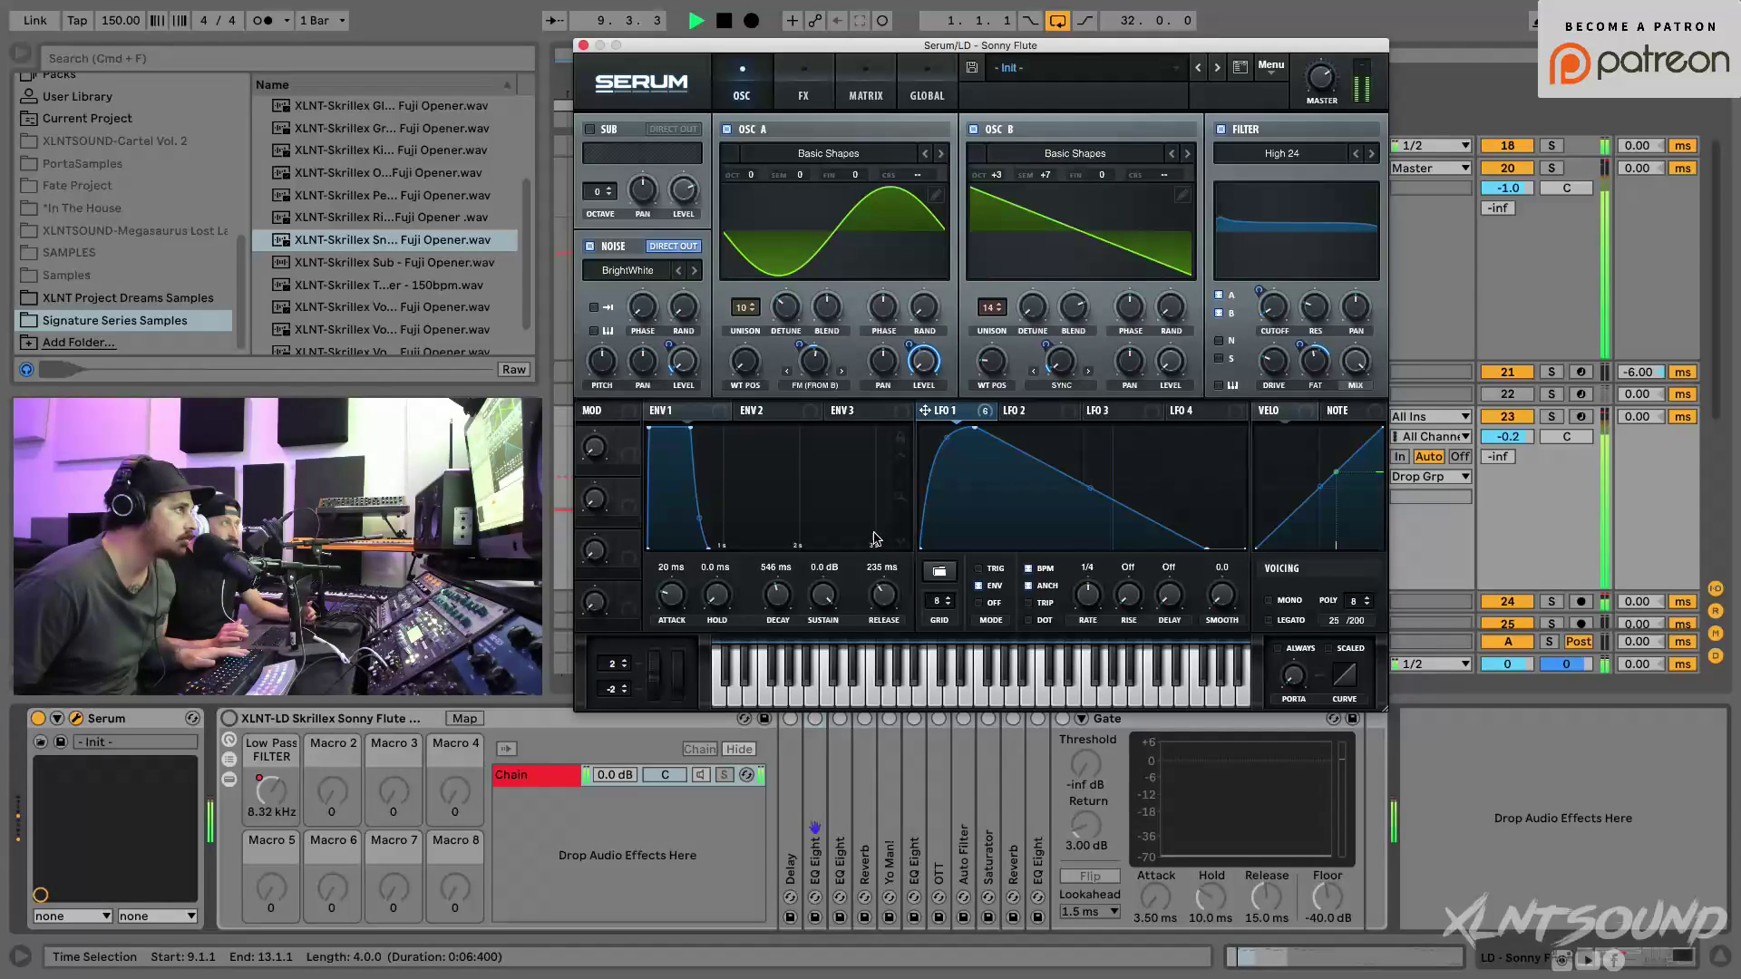
key("space")
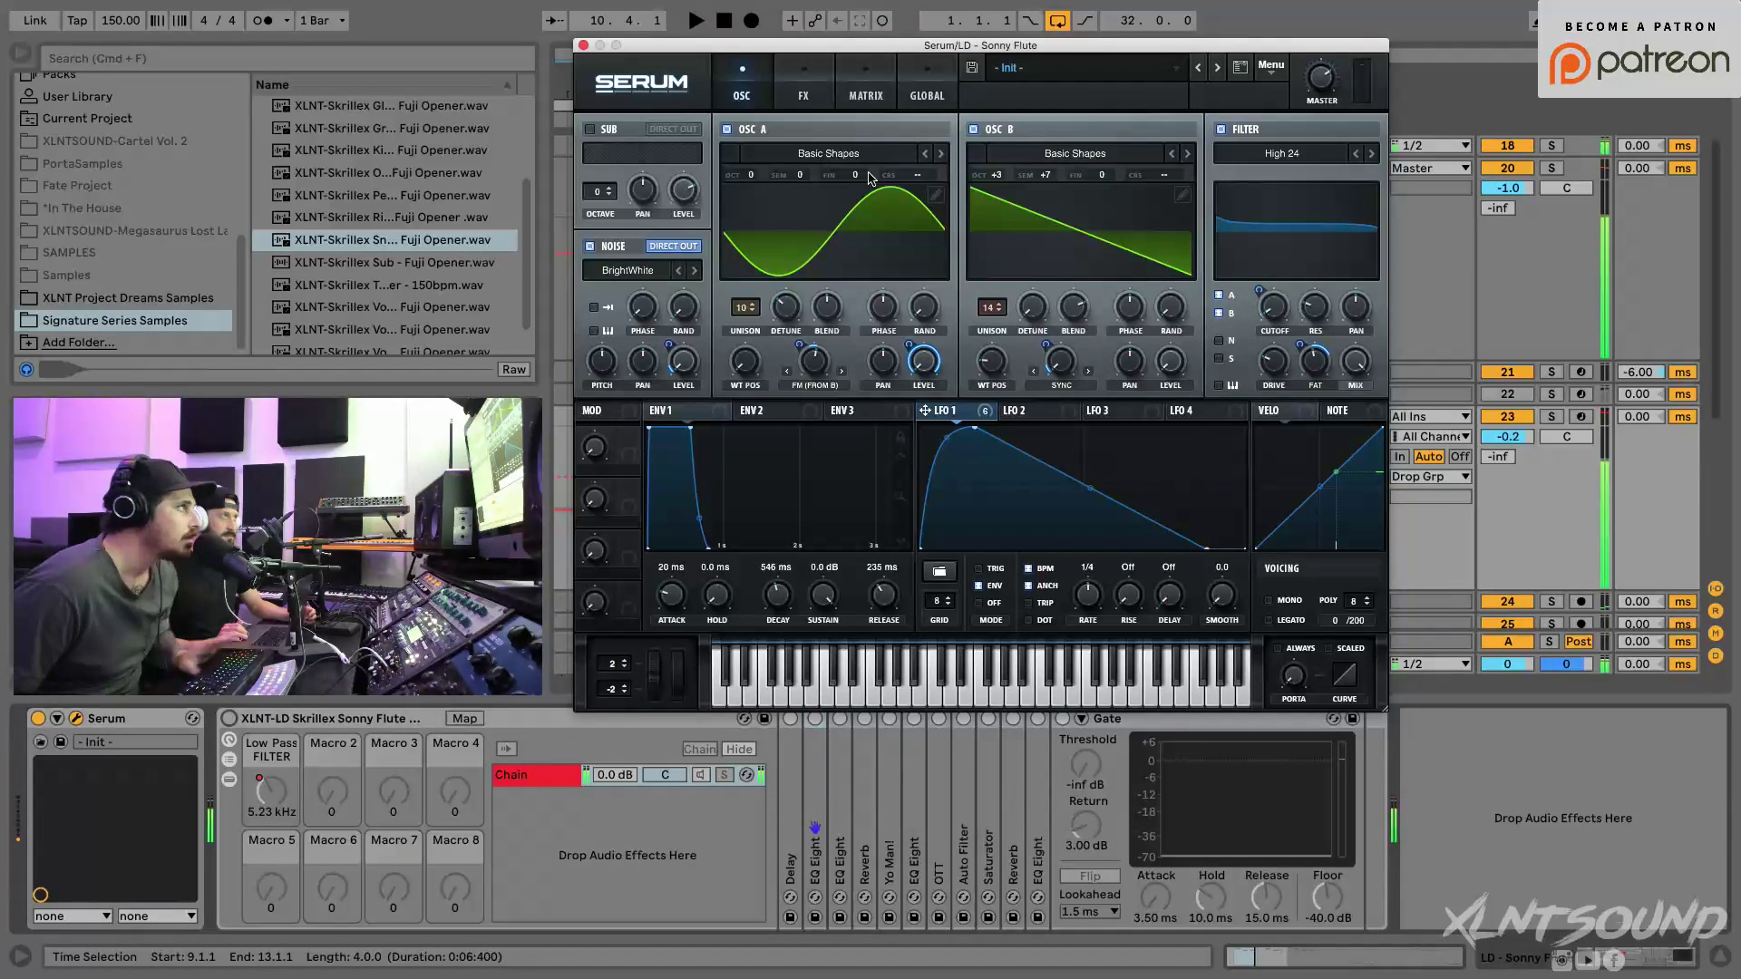
left_click(1270, 601)
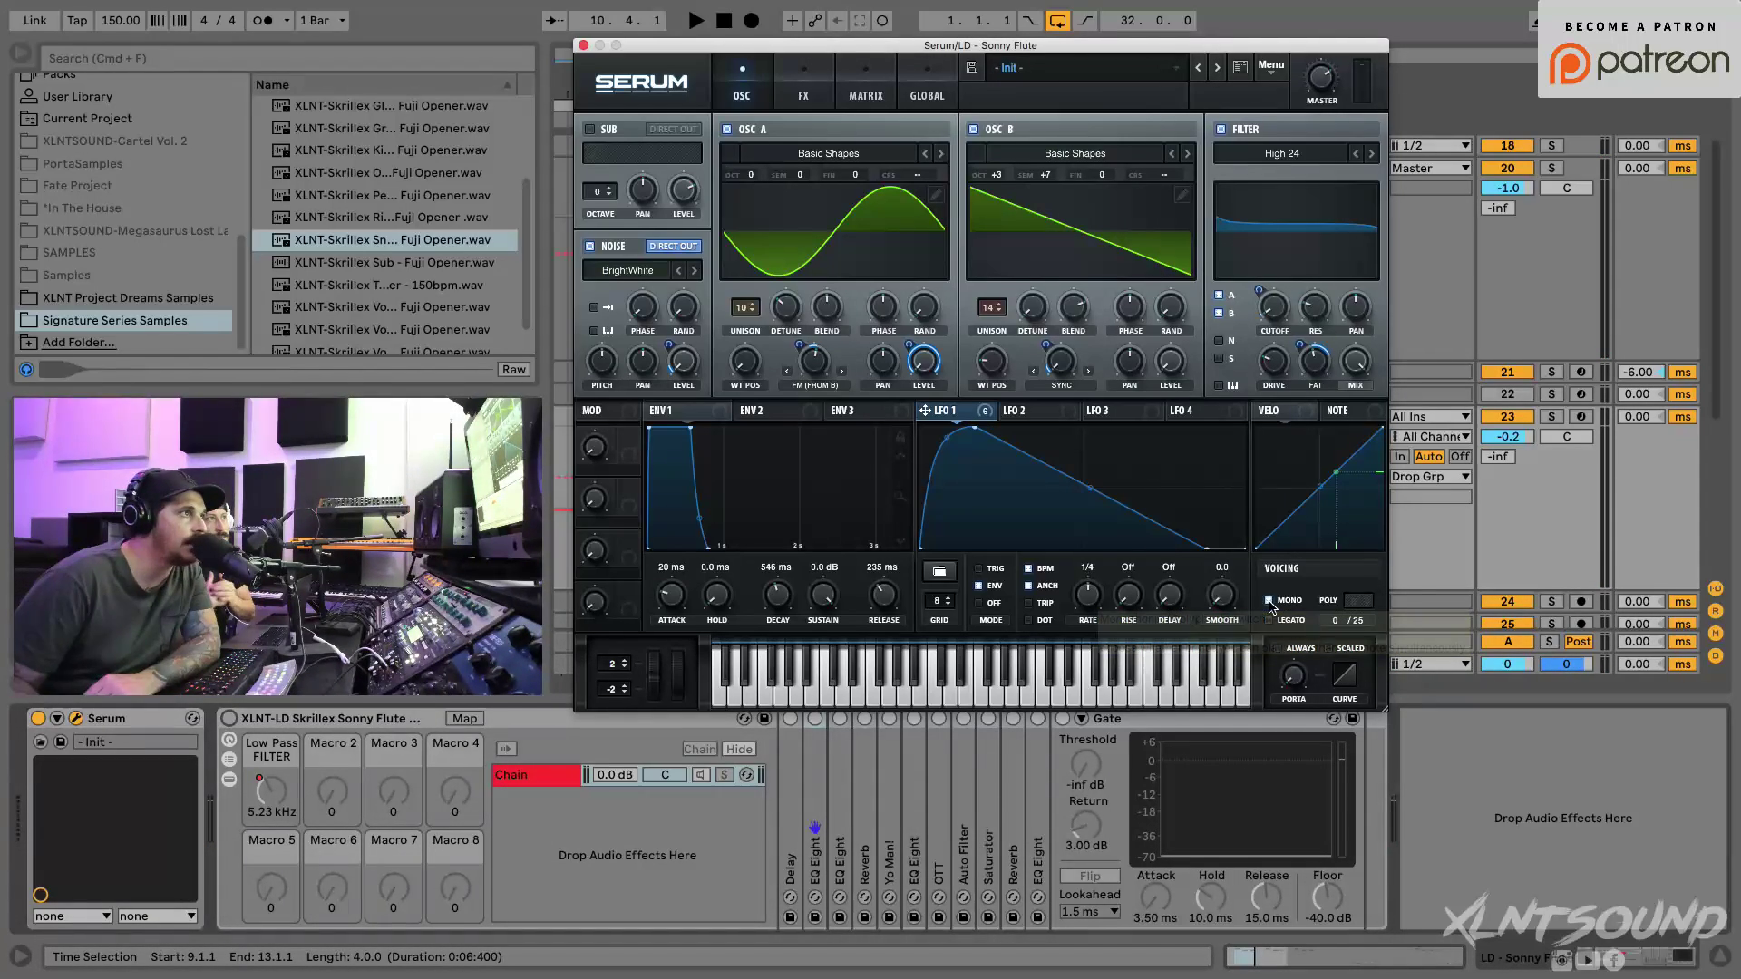
Step: Load the saved effect chain XLNT-LD Skrillex Fuji.fxr into the synth's effects rack
left_click(801, 76)
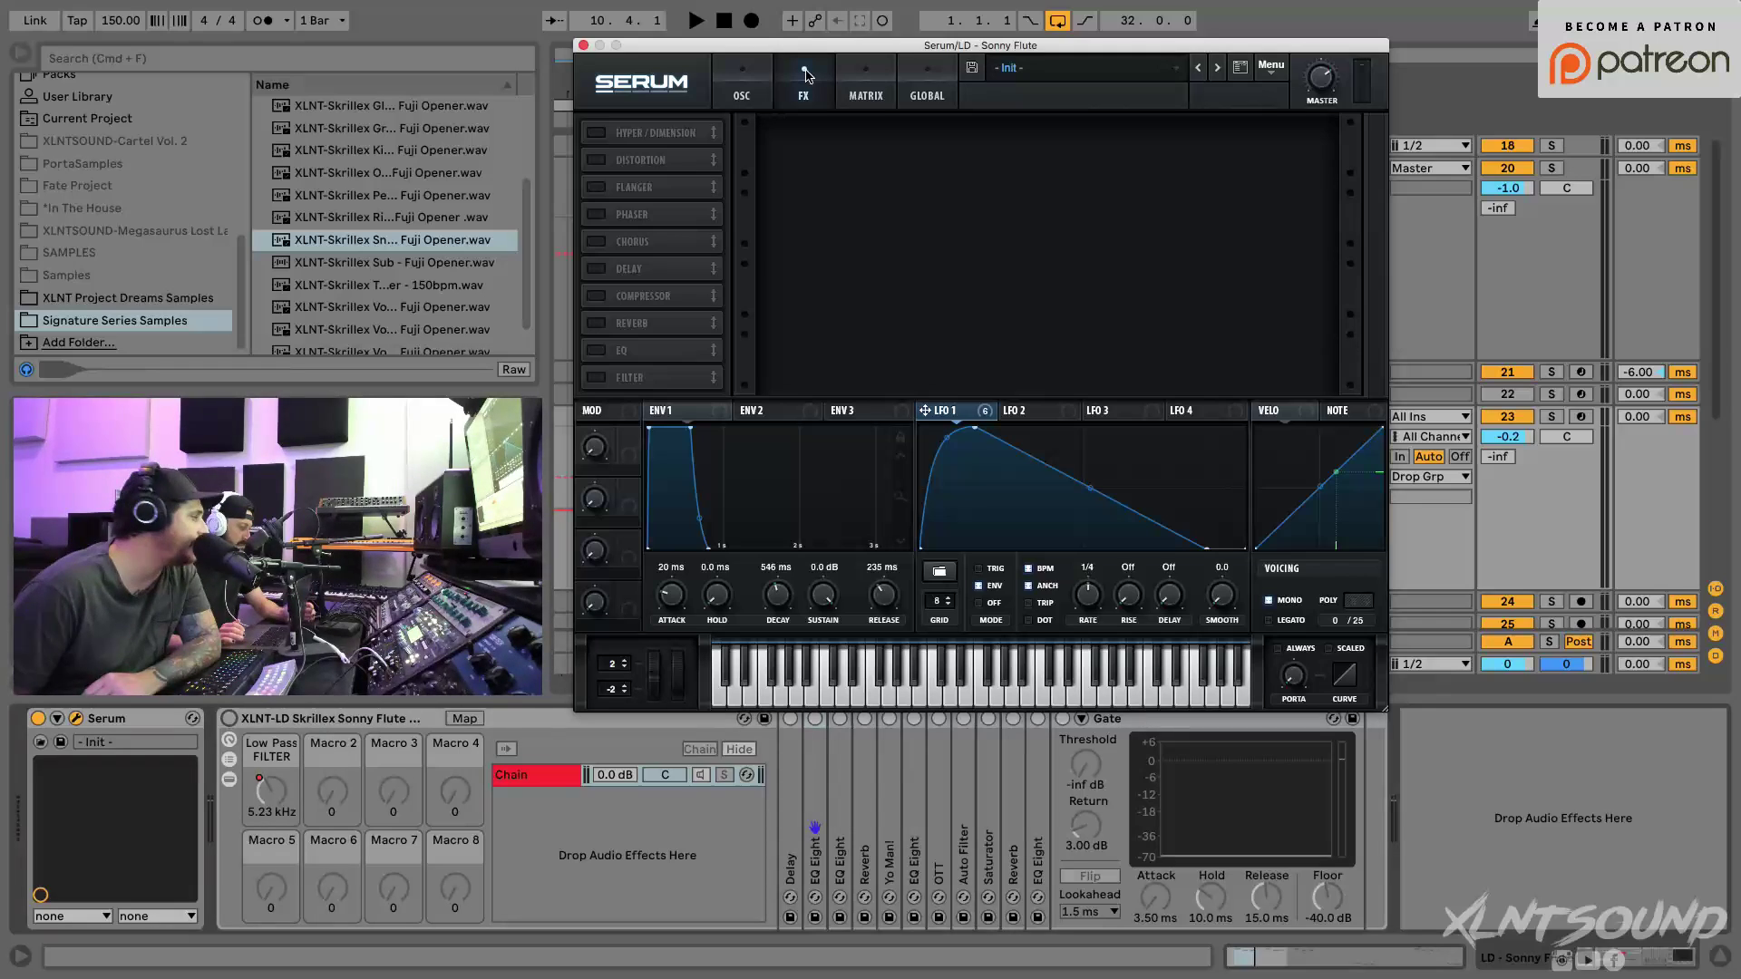
left_click(1265, 68)
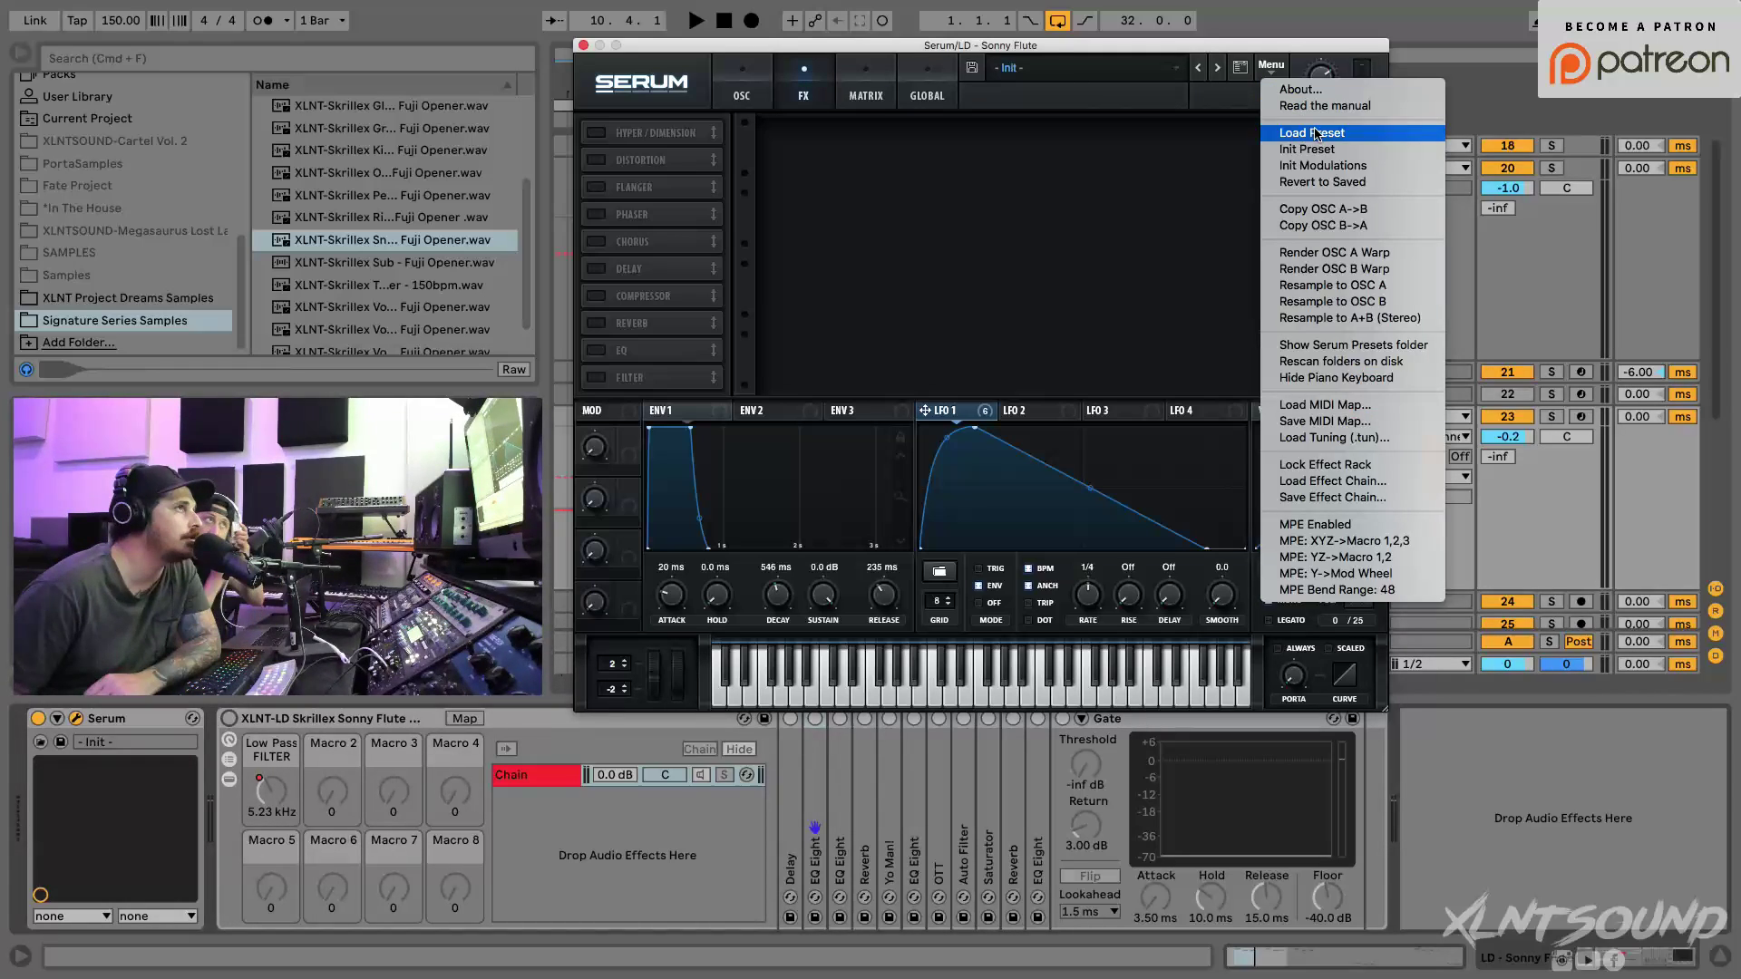
left_click(1317, 482)
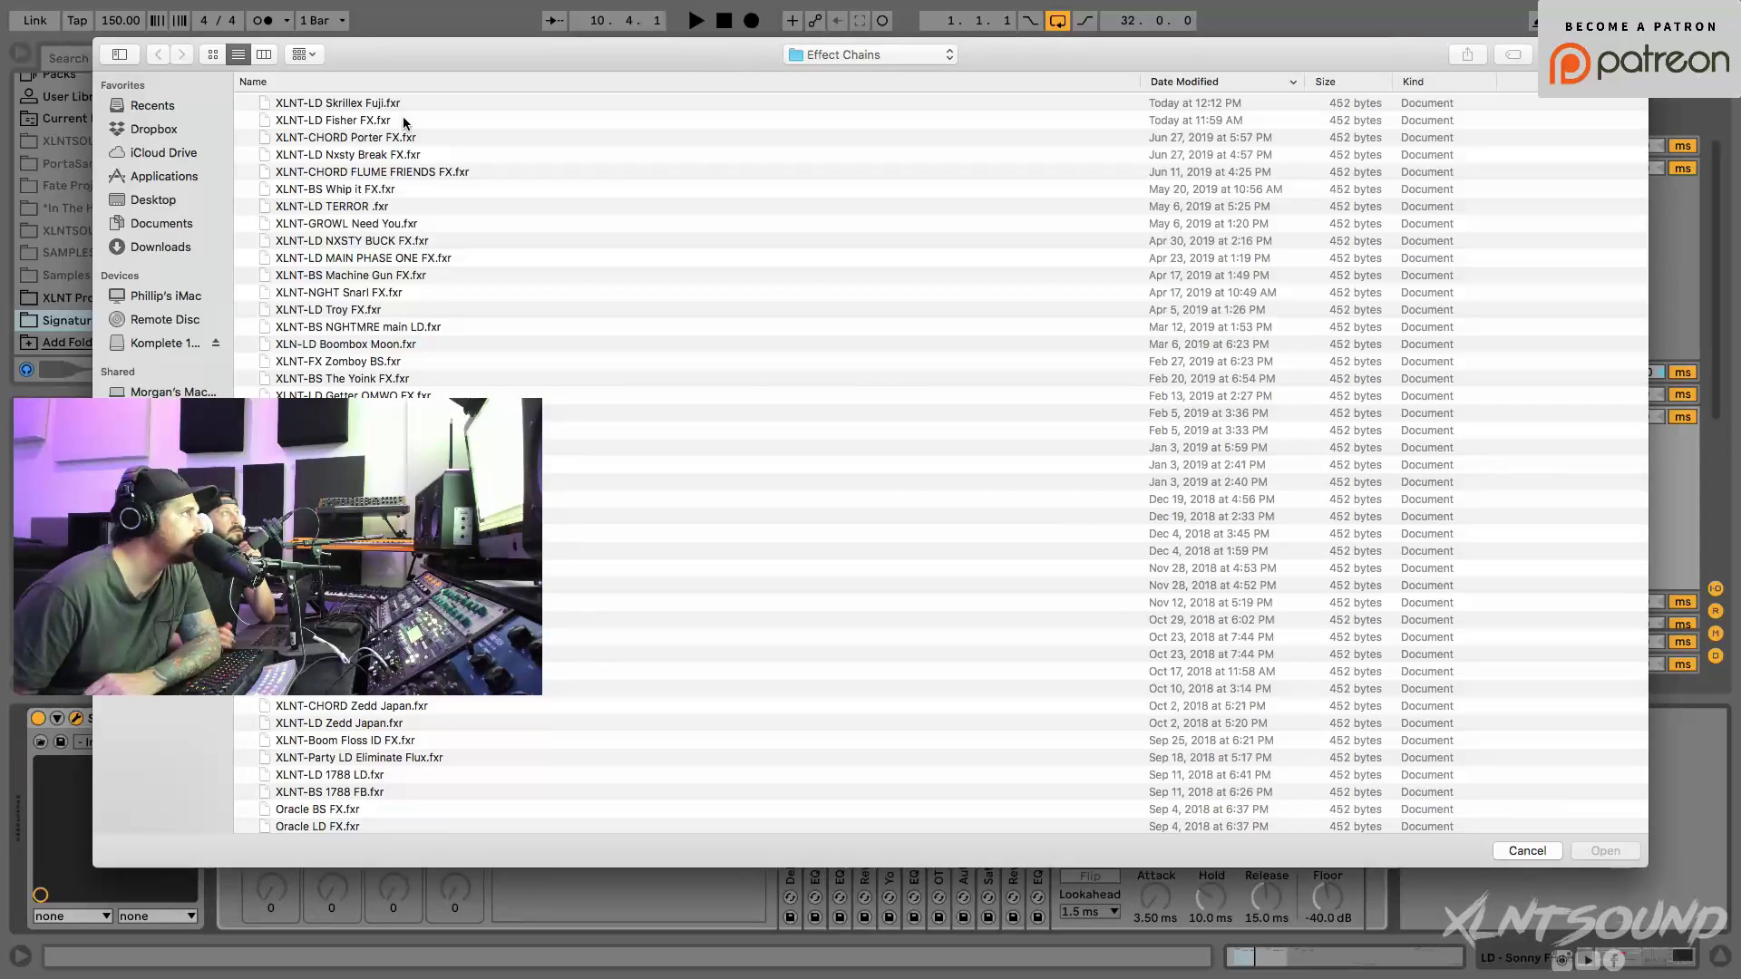
left_click(307, 103)
left_click(1611, 854)
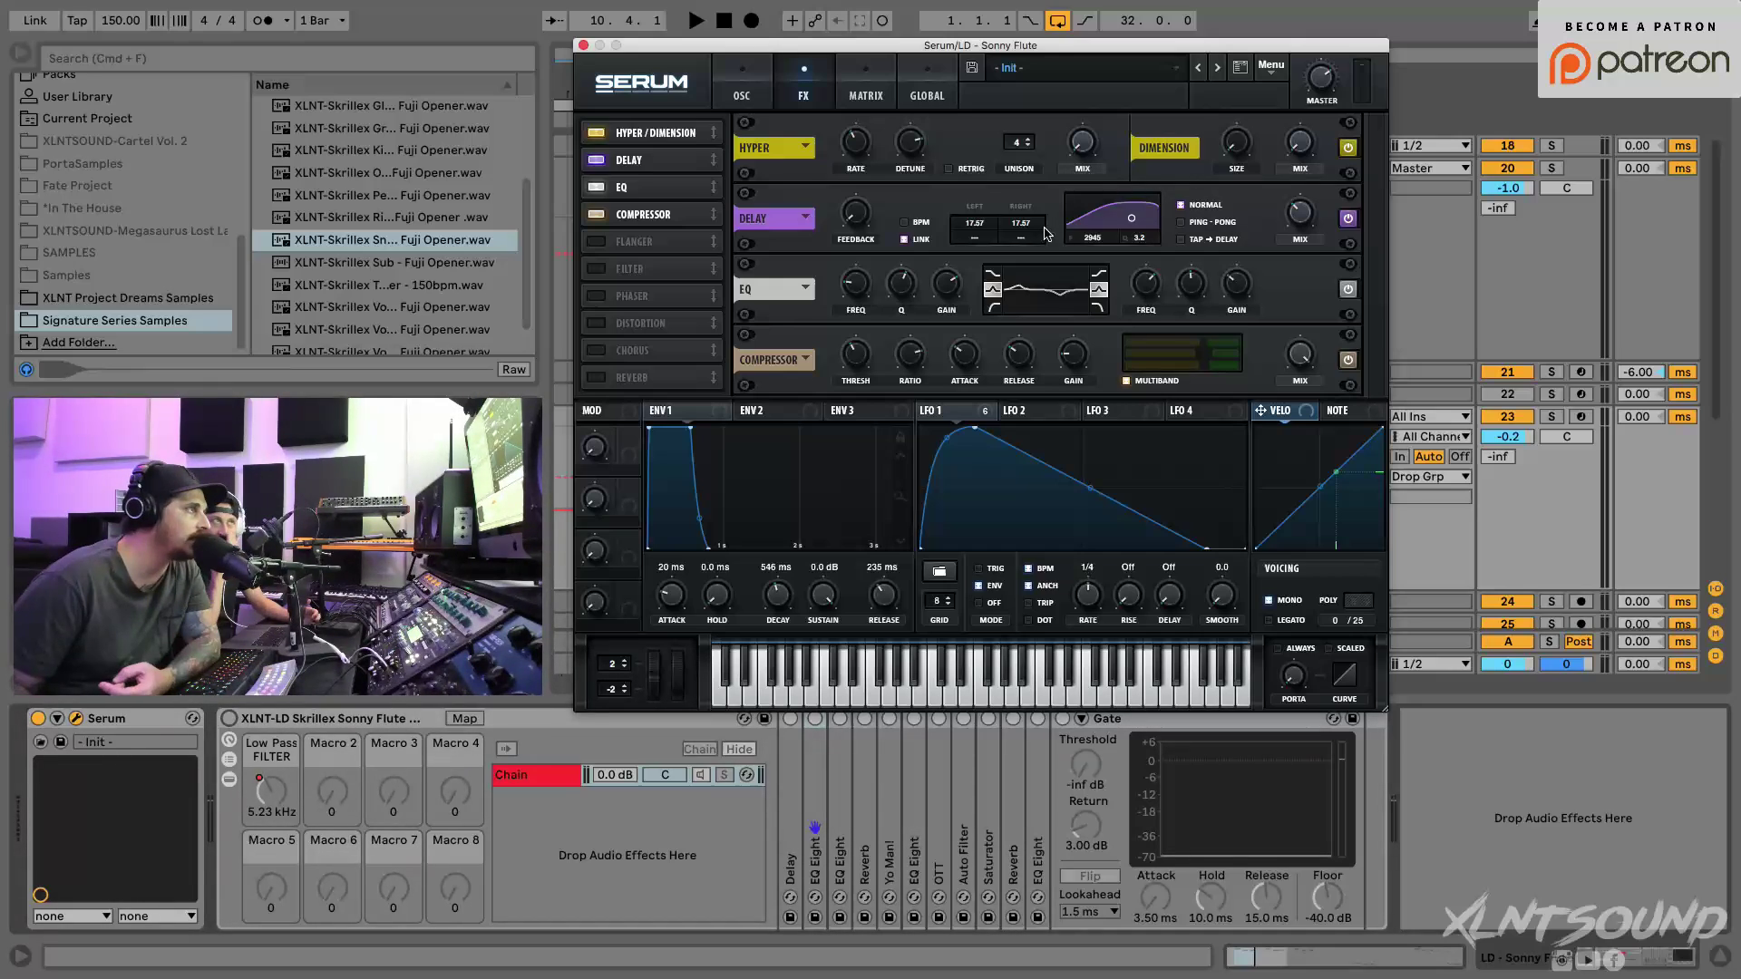
Step: Bypass the delay, EQ and compressor effects, leaving only Hyper/Dimension active
right_click(1022, 420)
key("Escape")
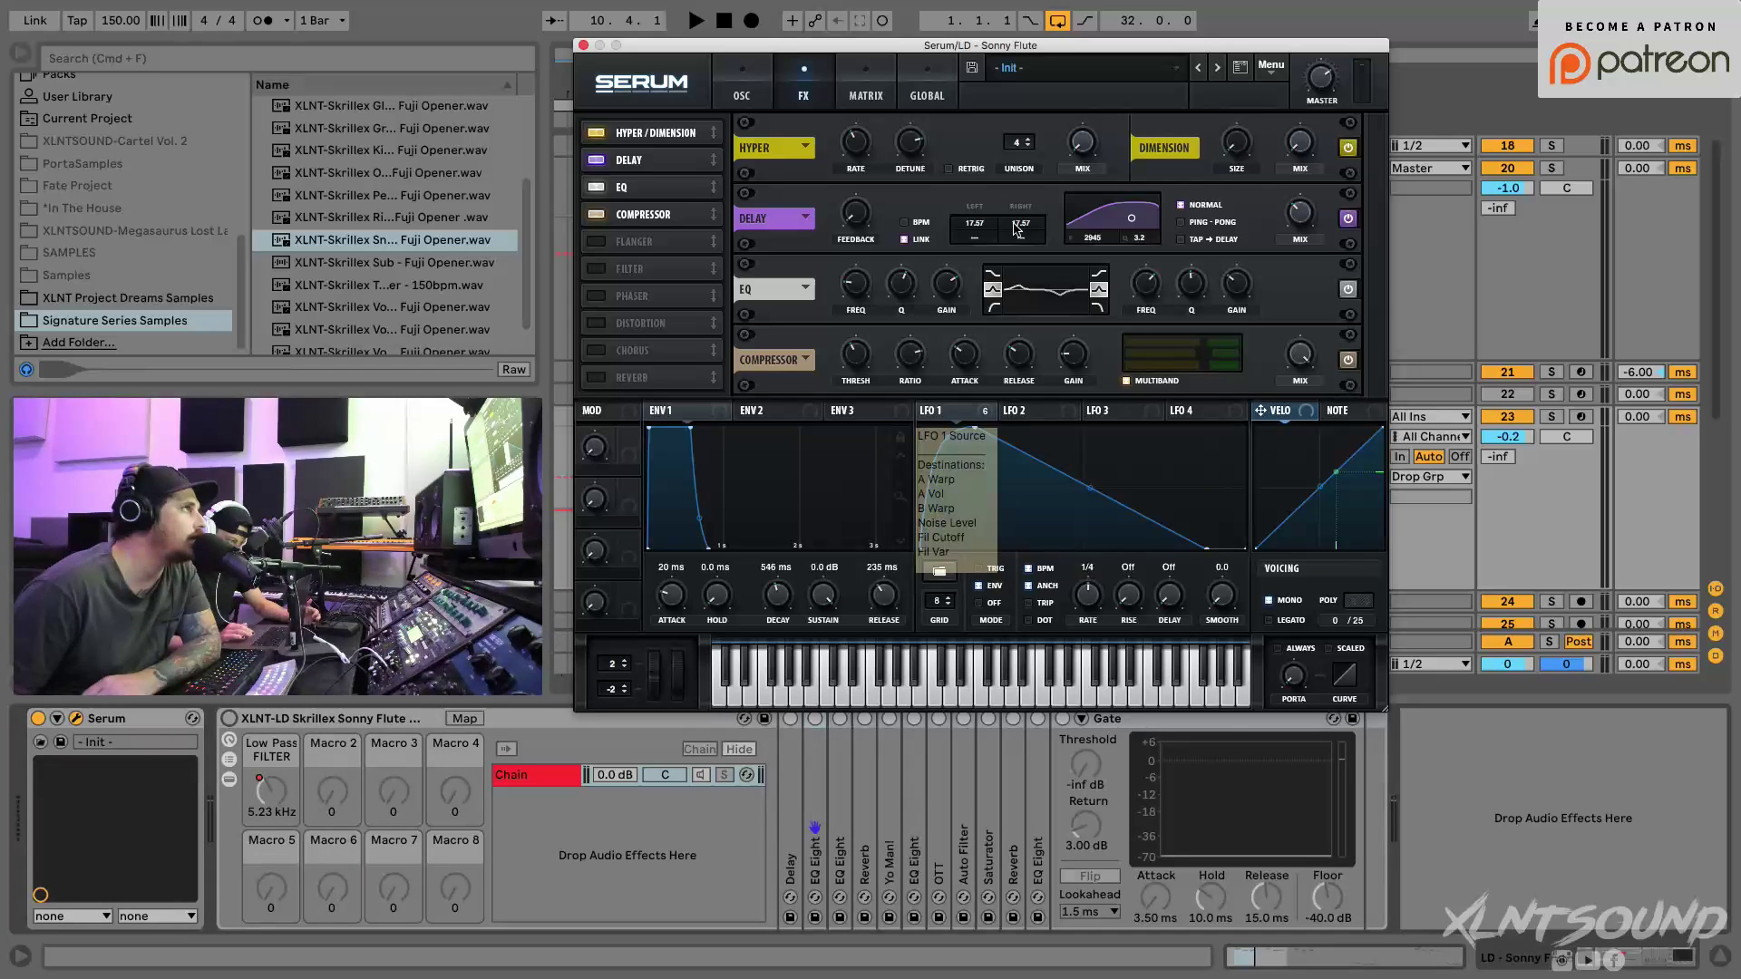
left_click(1349, 218)
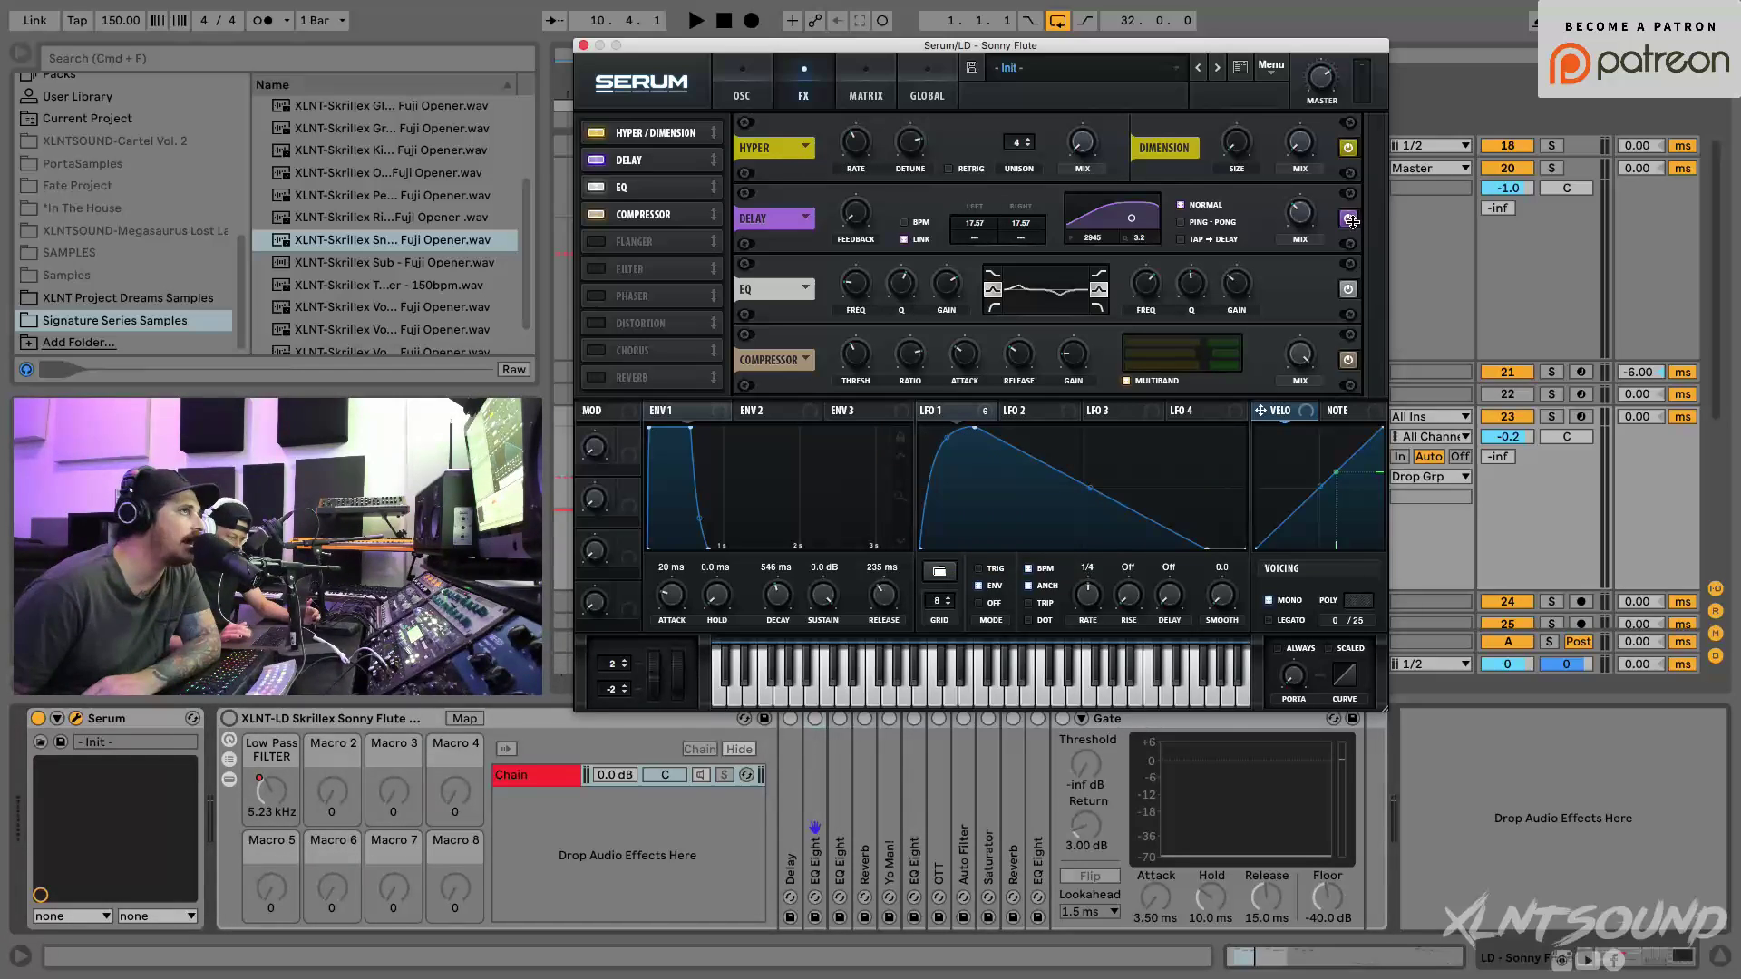
left_click(1348, 288)
left_click(1349, 360)
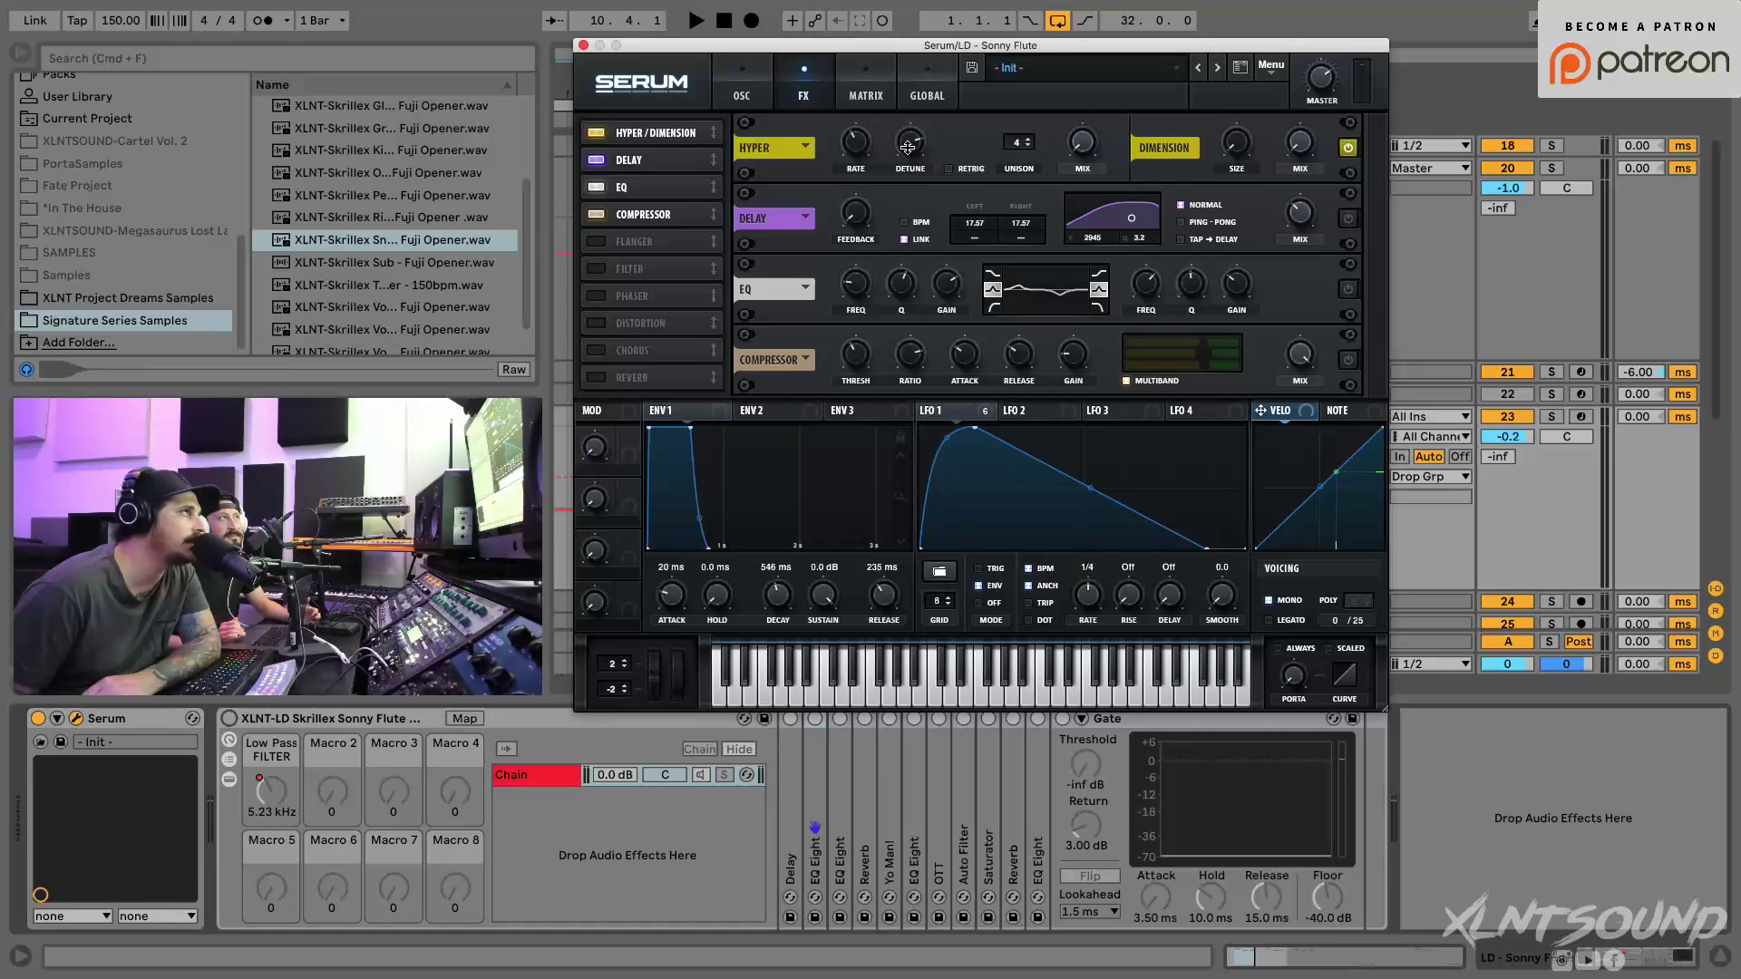
Step: Modulate the Hyper effect's mix with LFO 1 and audition the lead
mouse_move(856, 146)
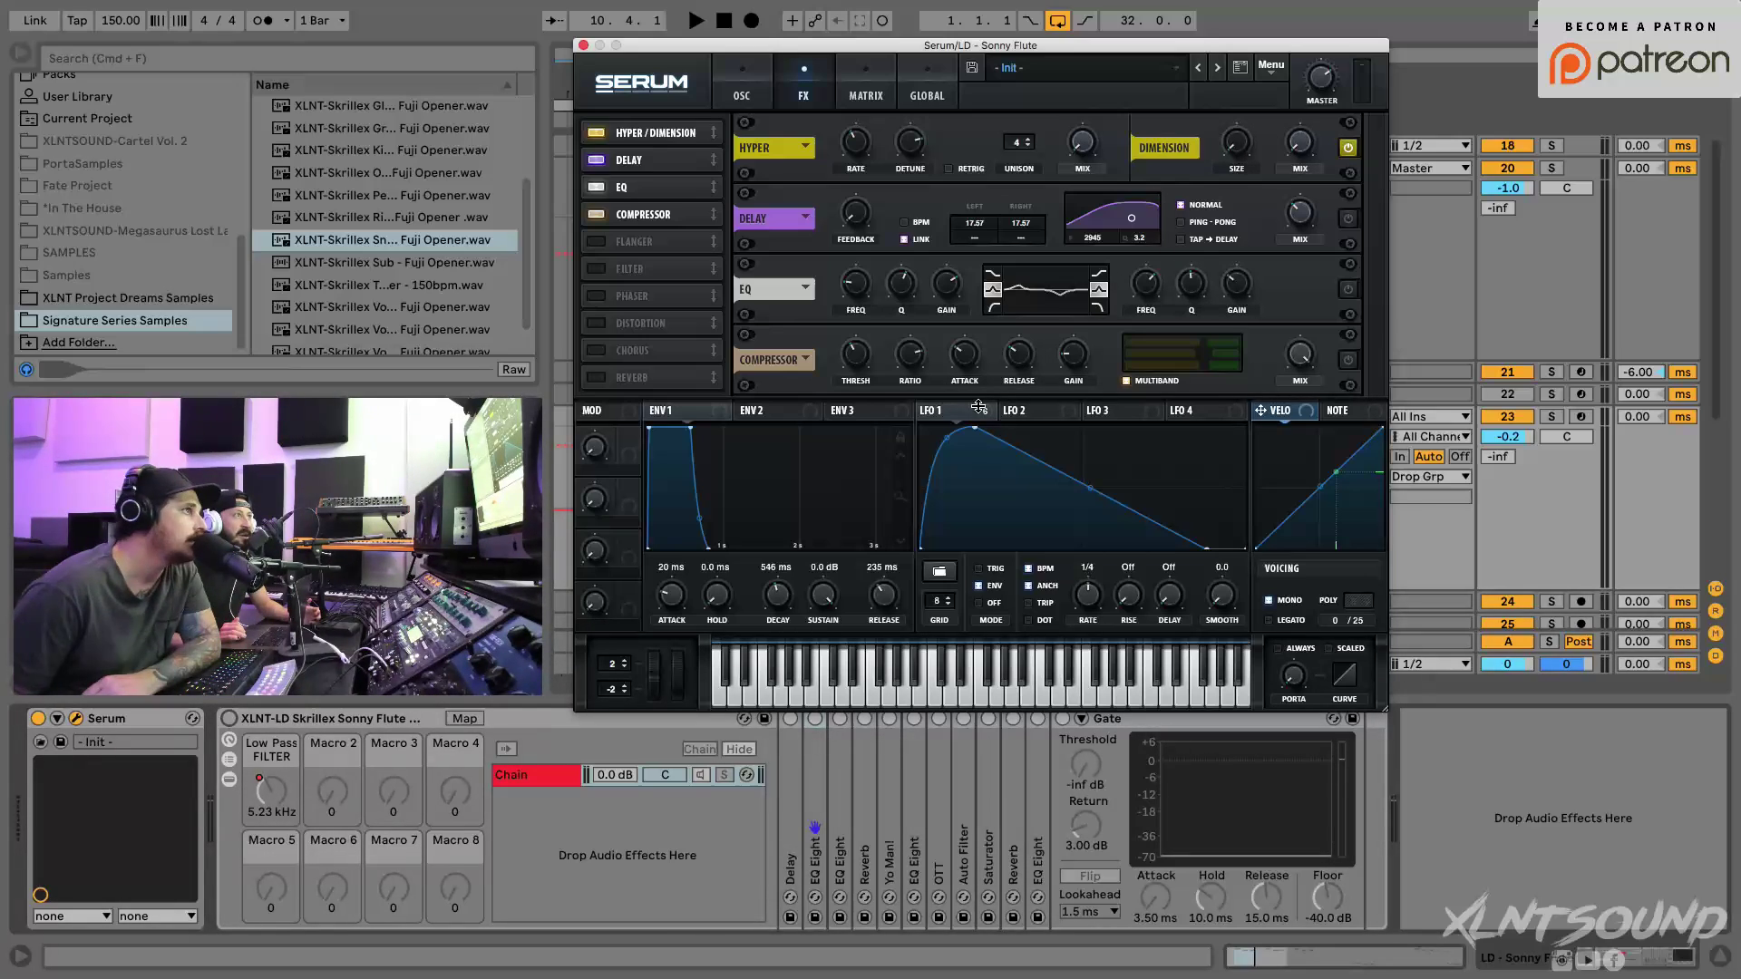
mouse_move(979, 414)
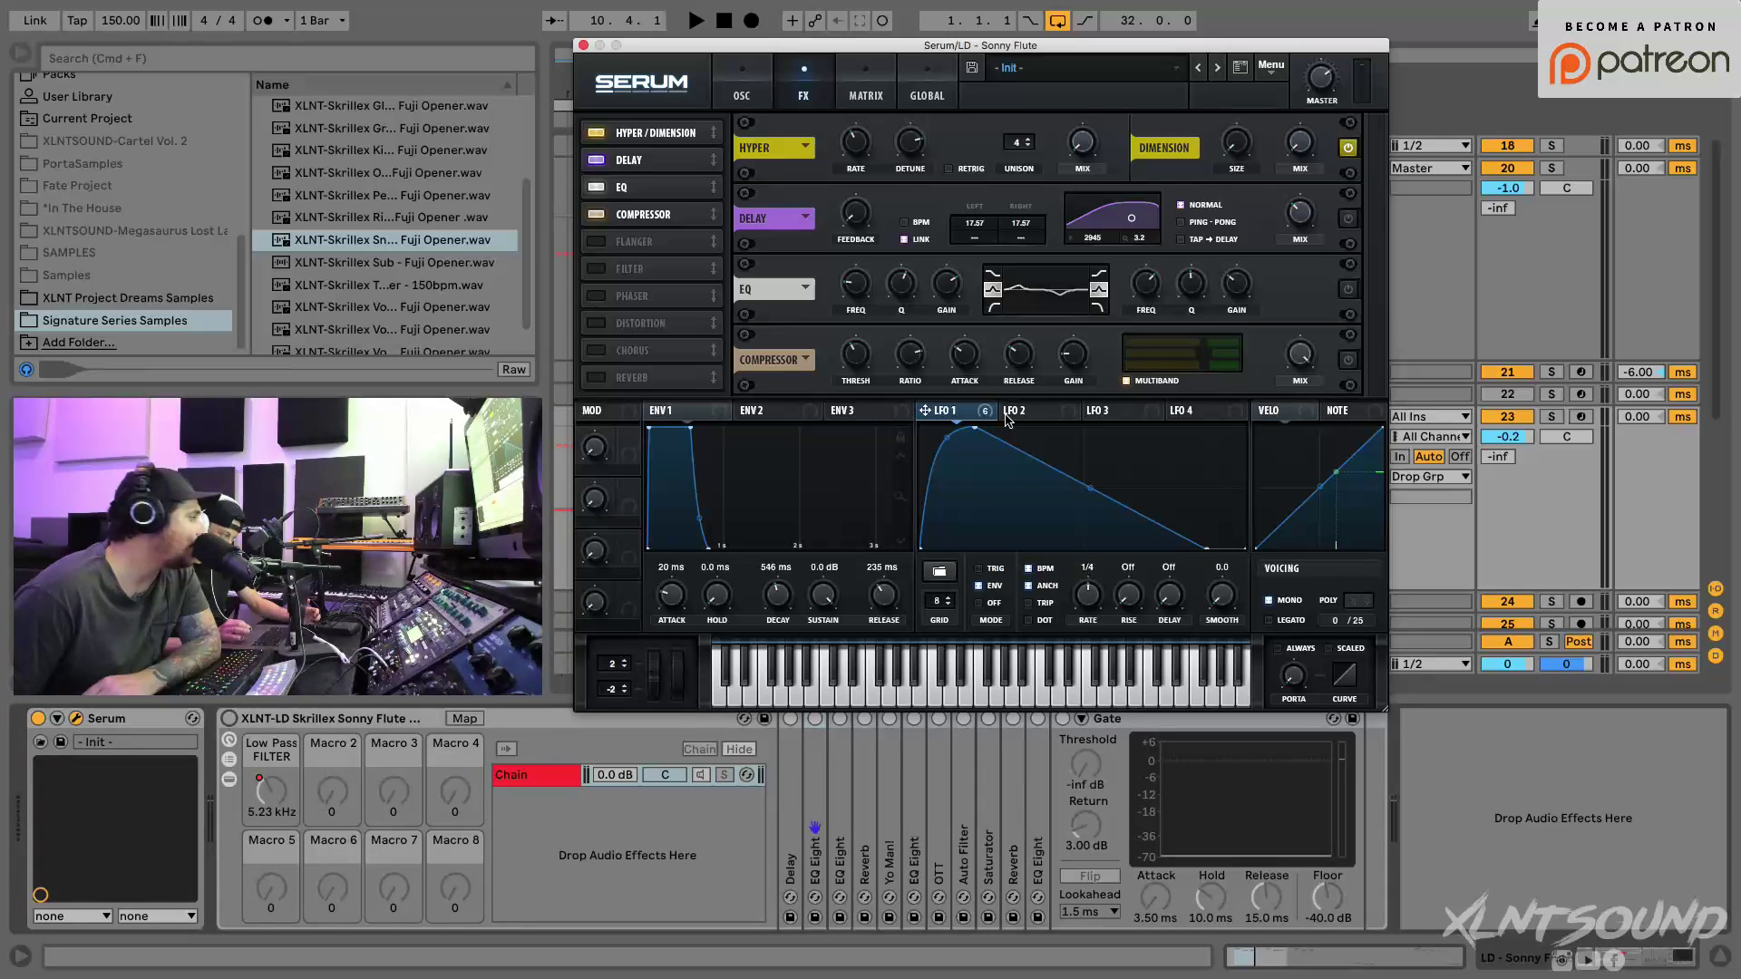
left_click_drag(925, 410, 1082, 147)
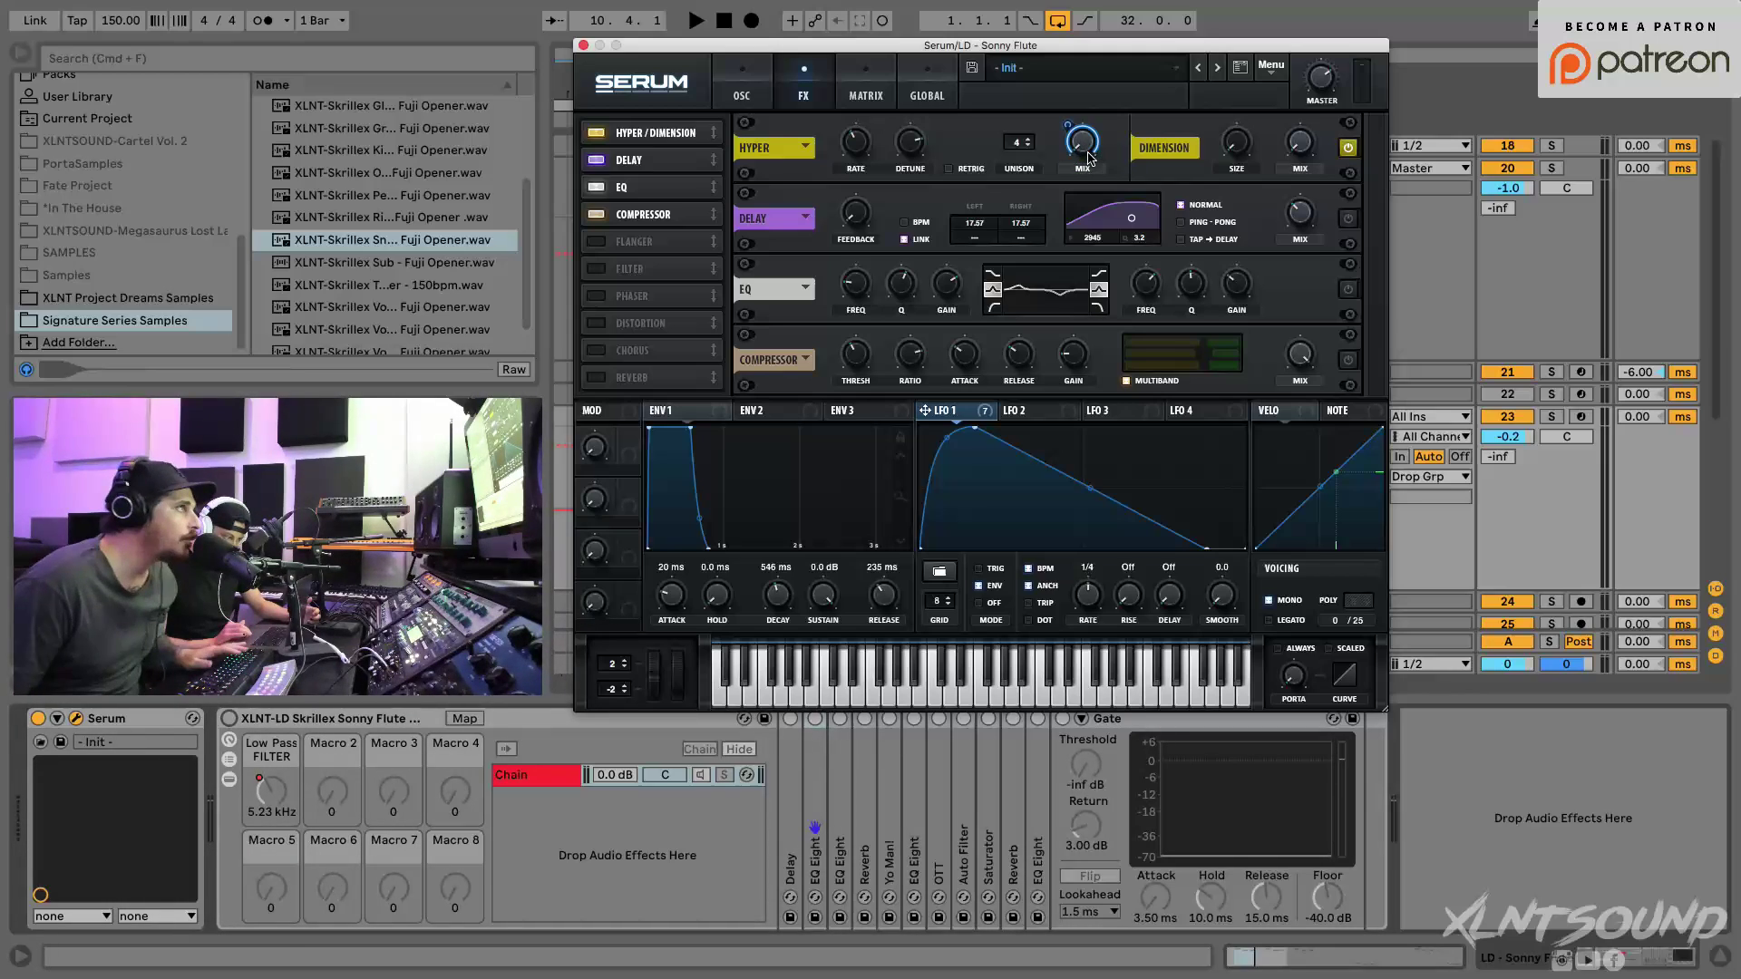
key("space")
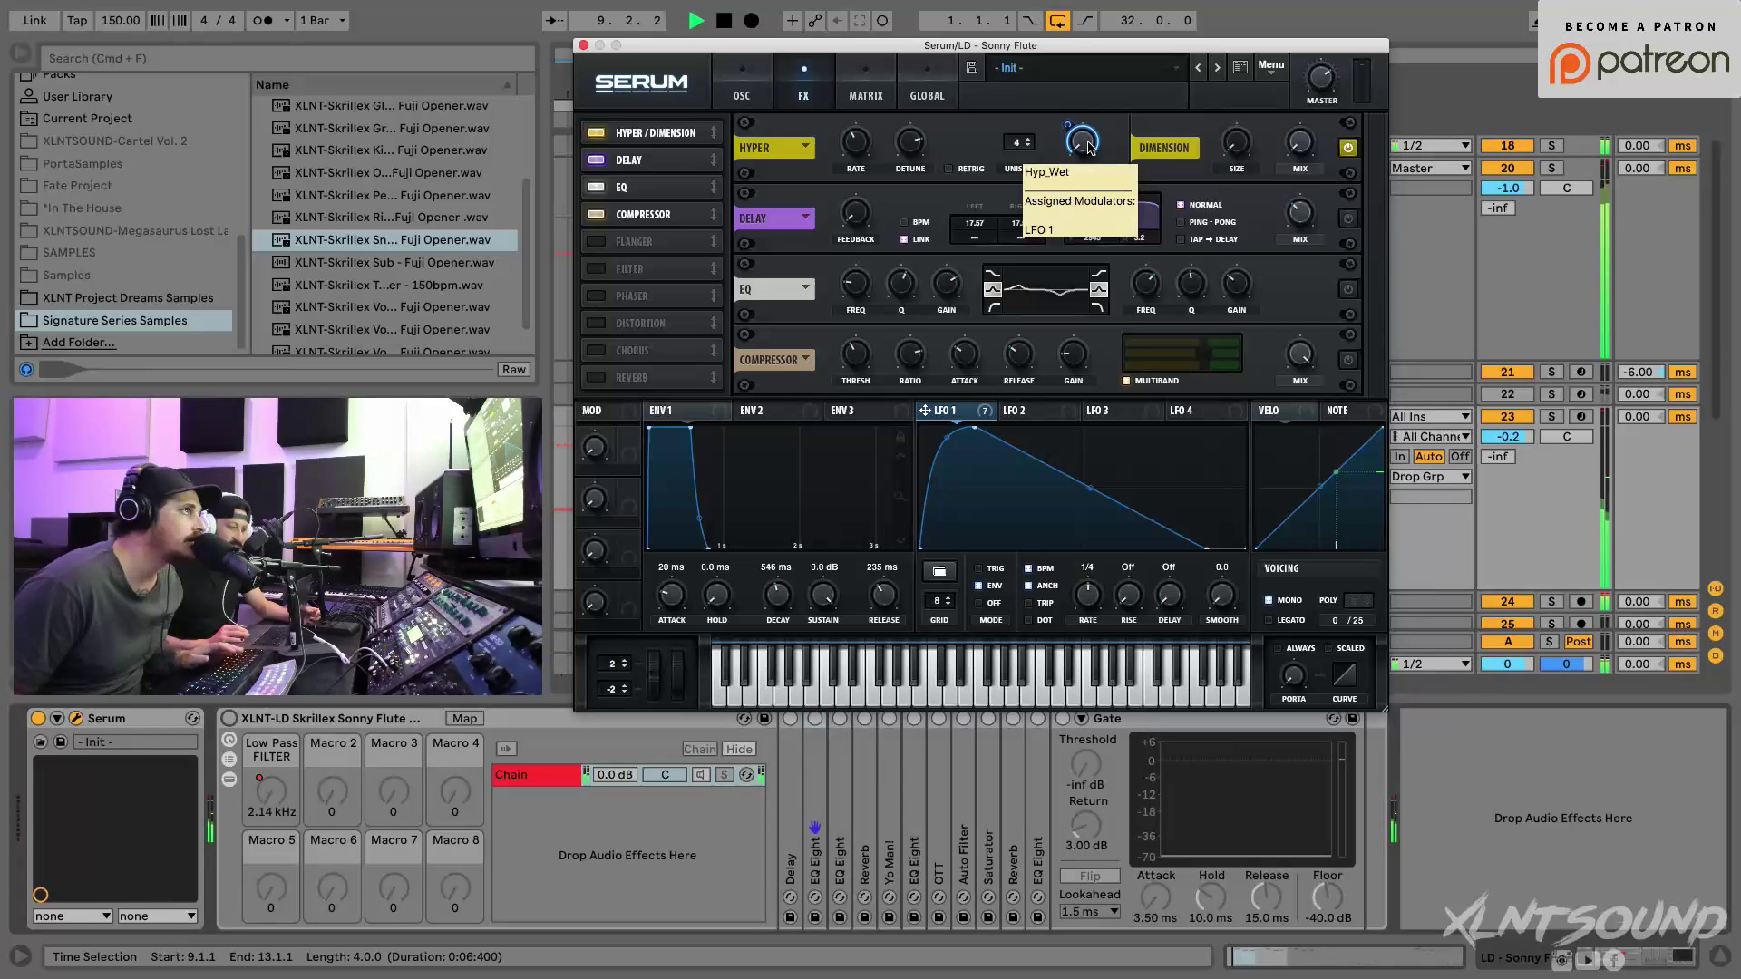
key("space")
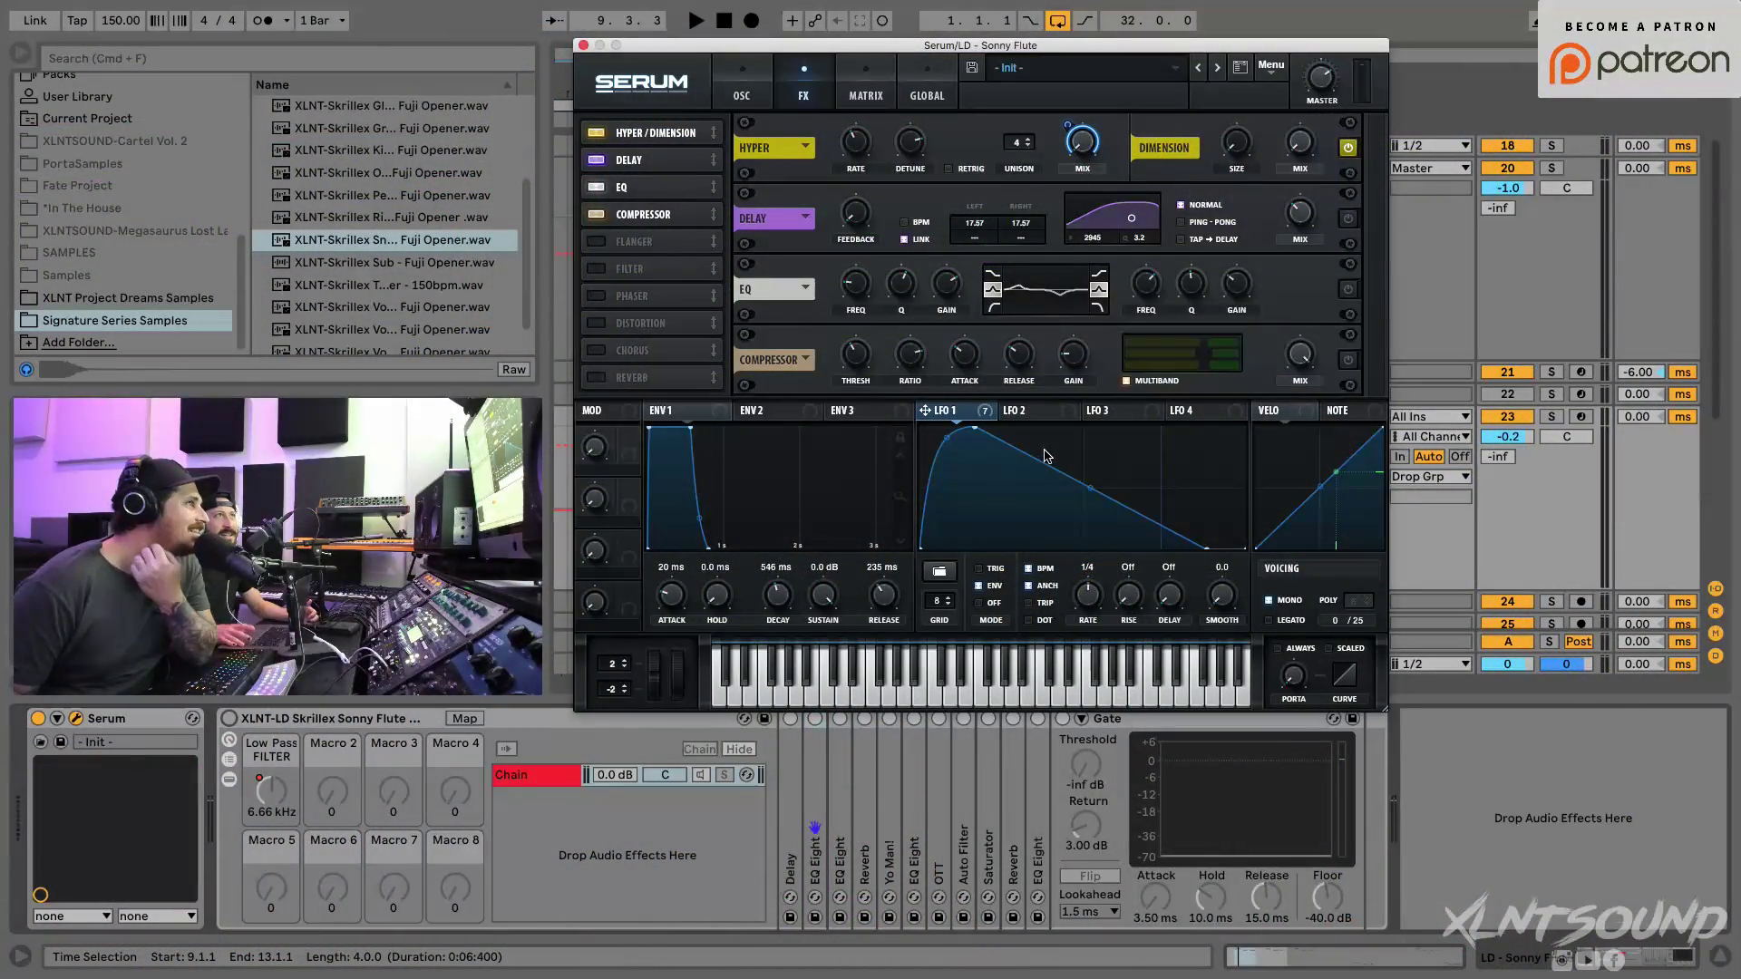
Step: Modulate the Dimension effect's mix with LFO 1 and audition the lead
left_click_drag(985, 413, 1285, 173)
mouse_move(1284, 129)
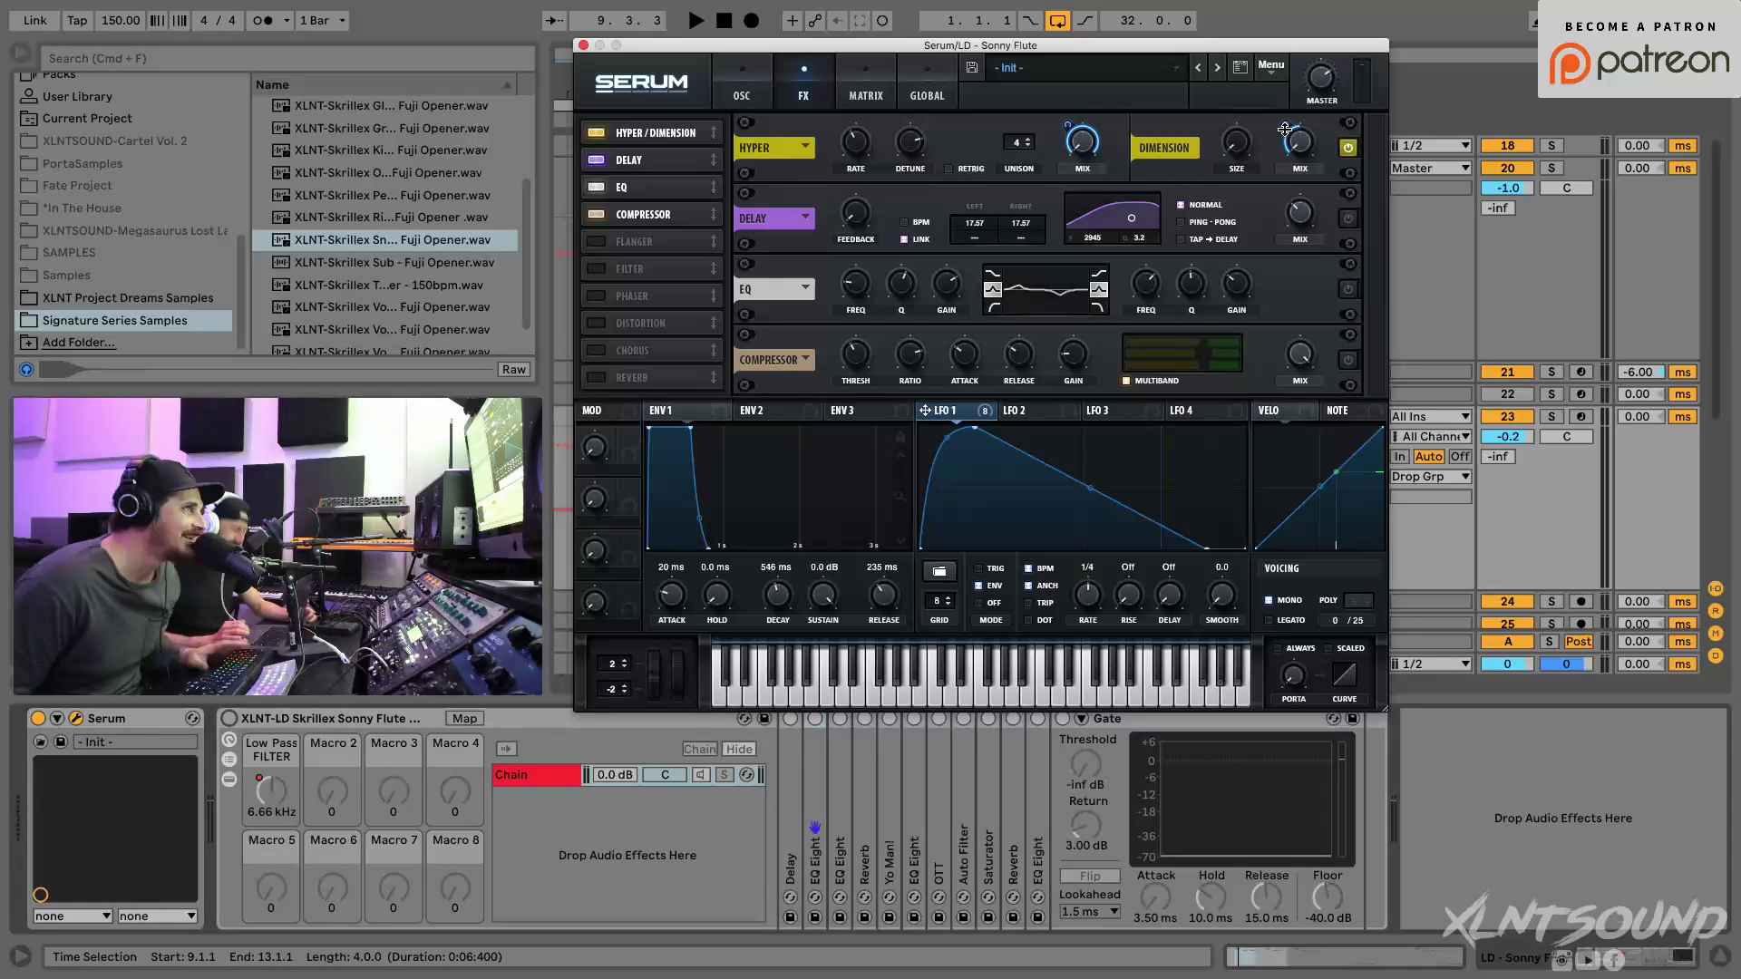
key("space")
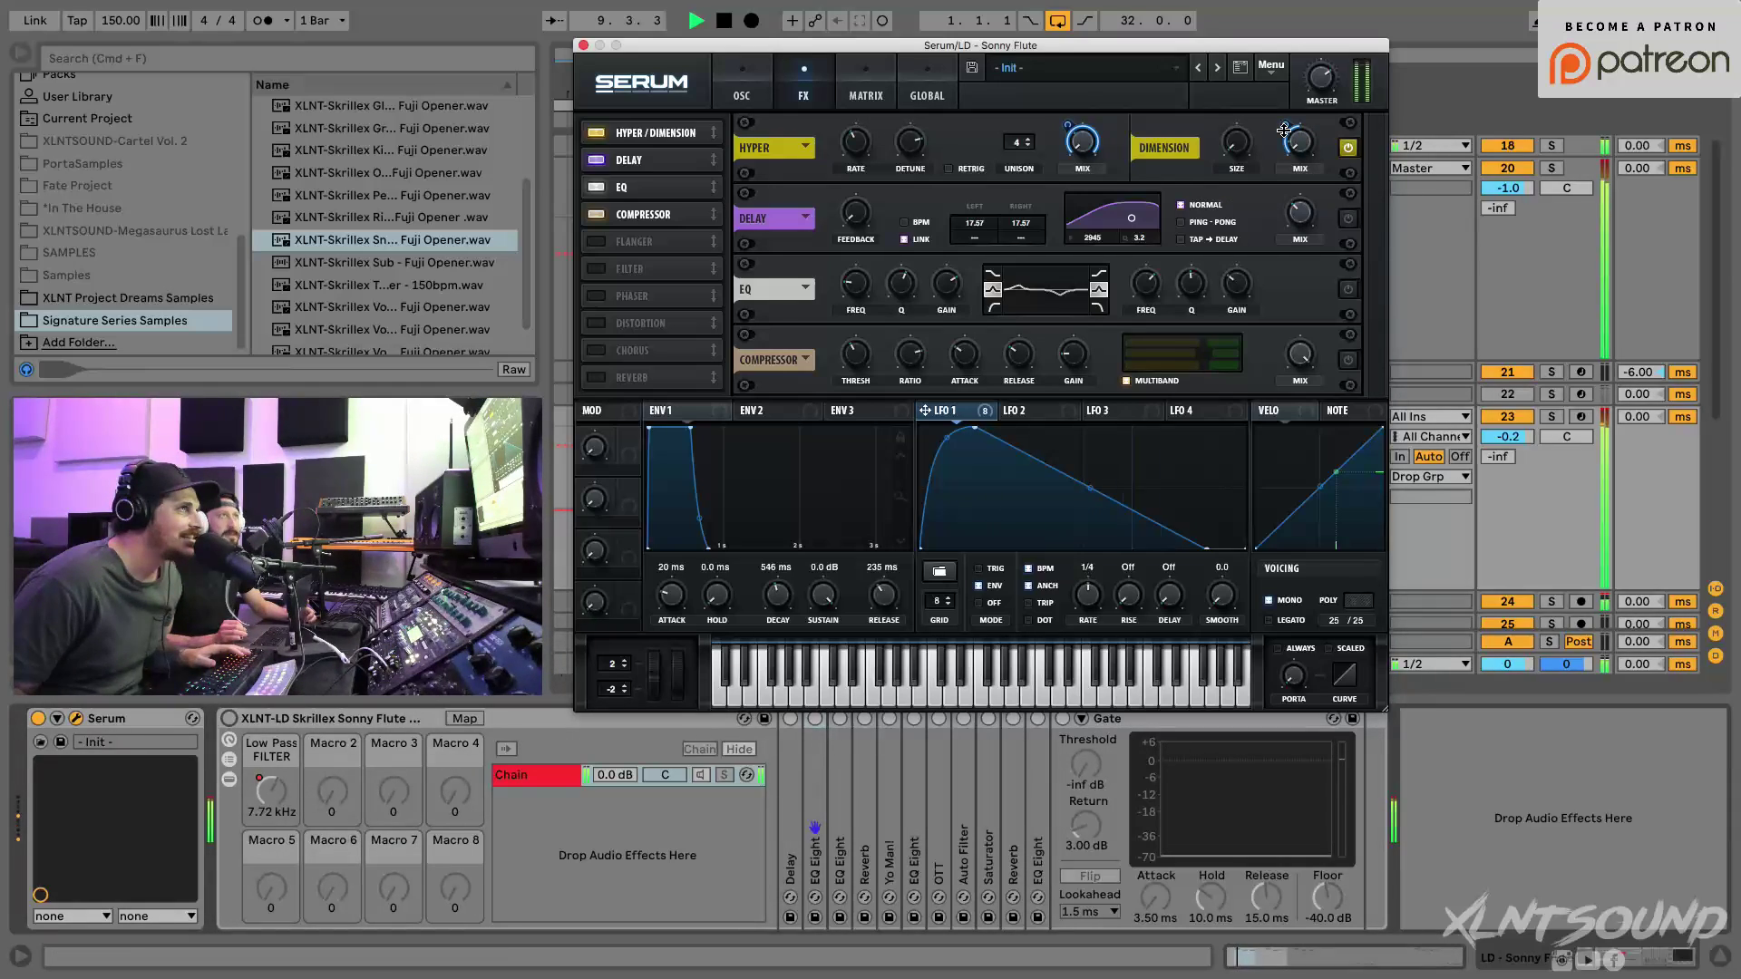
key("space")
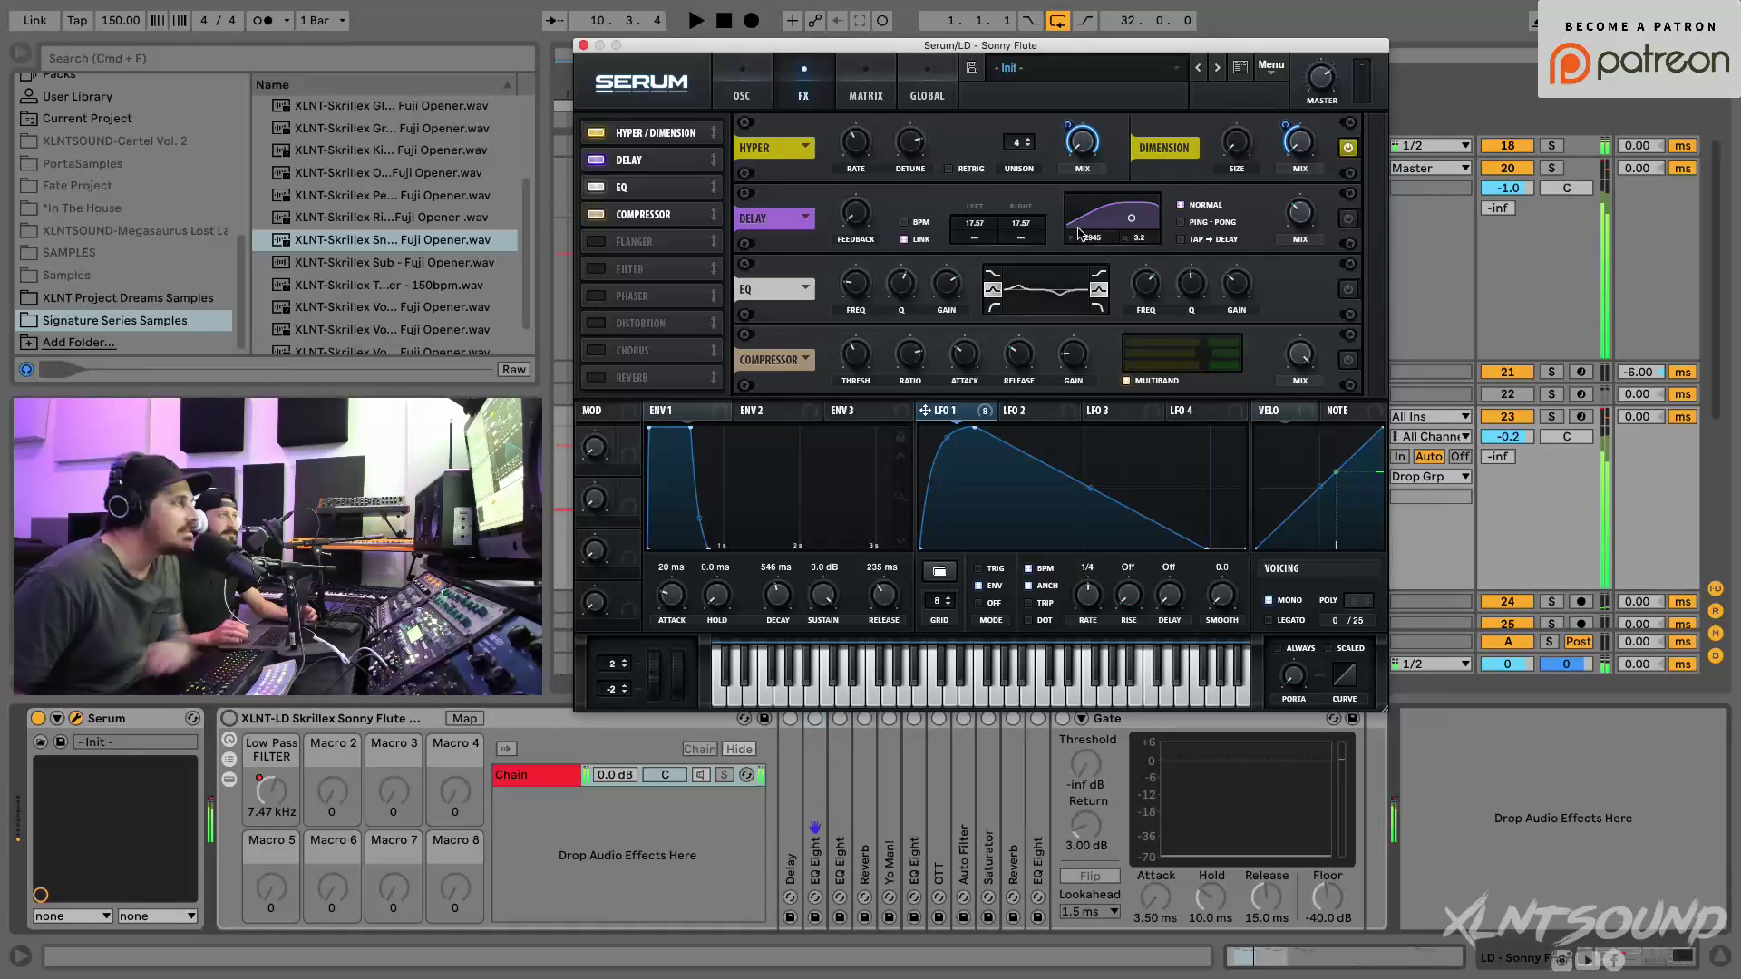
Step: Turn the delay effect back on, keeping its left and right times linked
left_click(1348, 218)
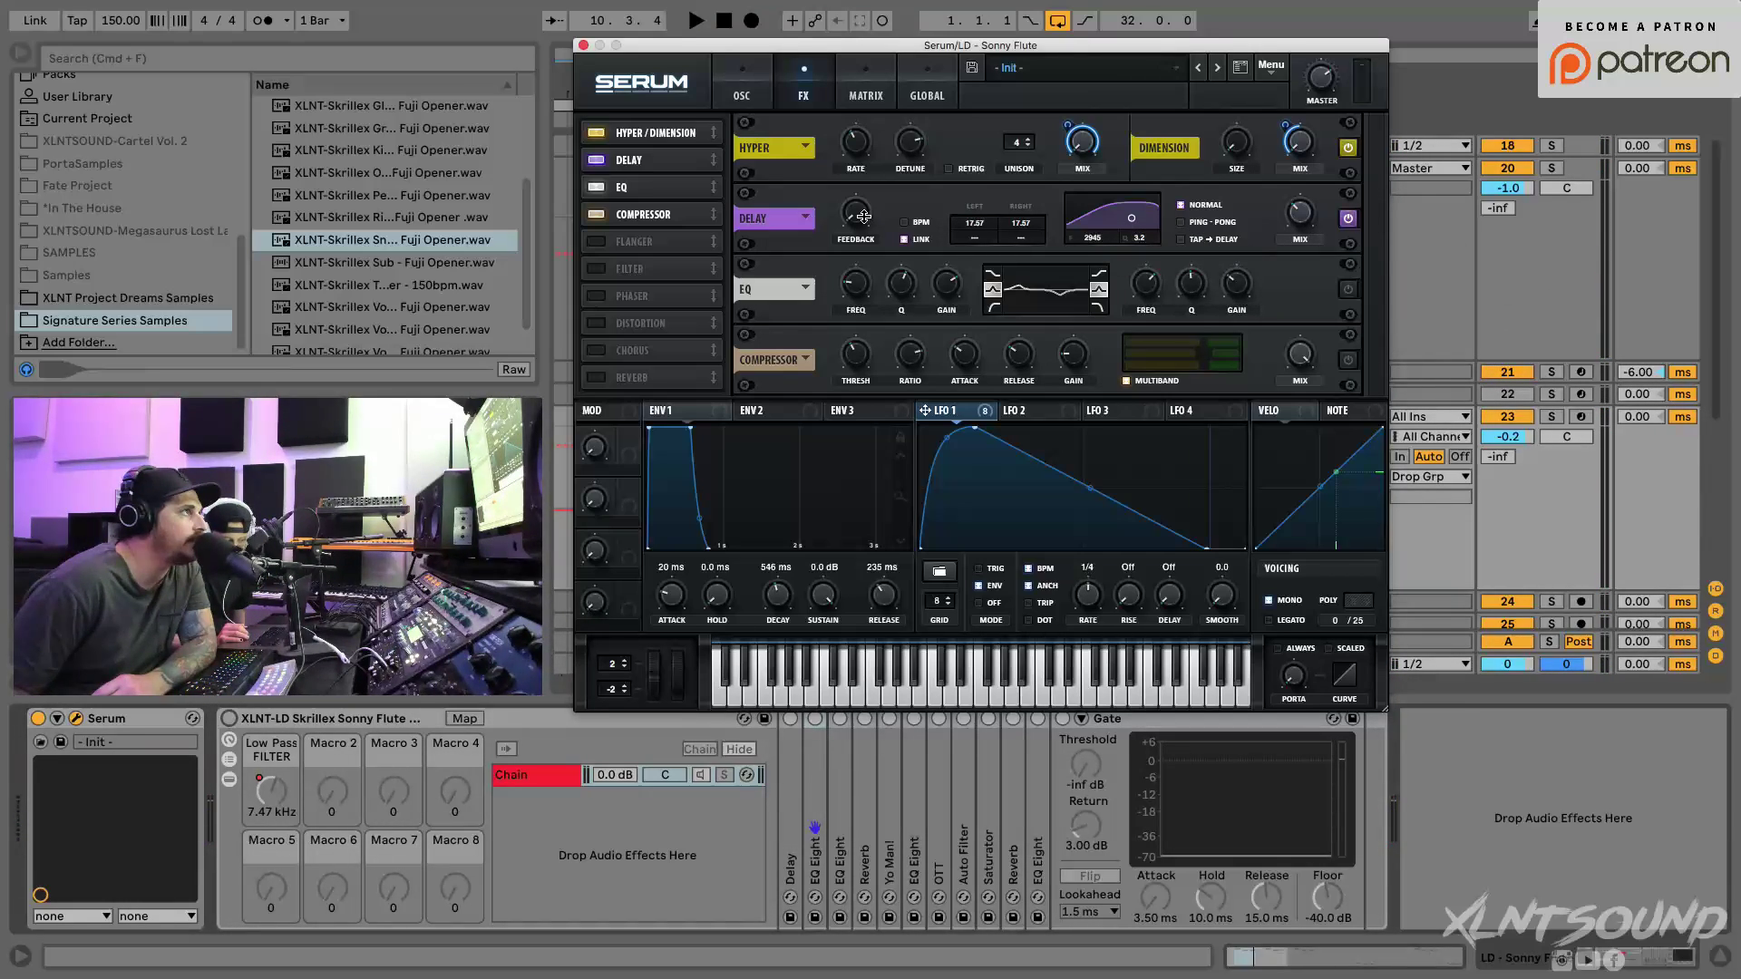
left_click(905, 240)
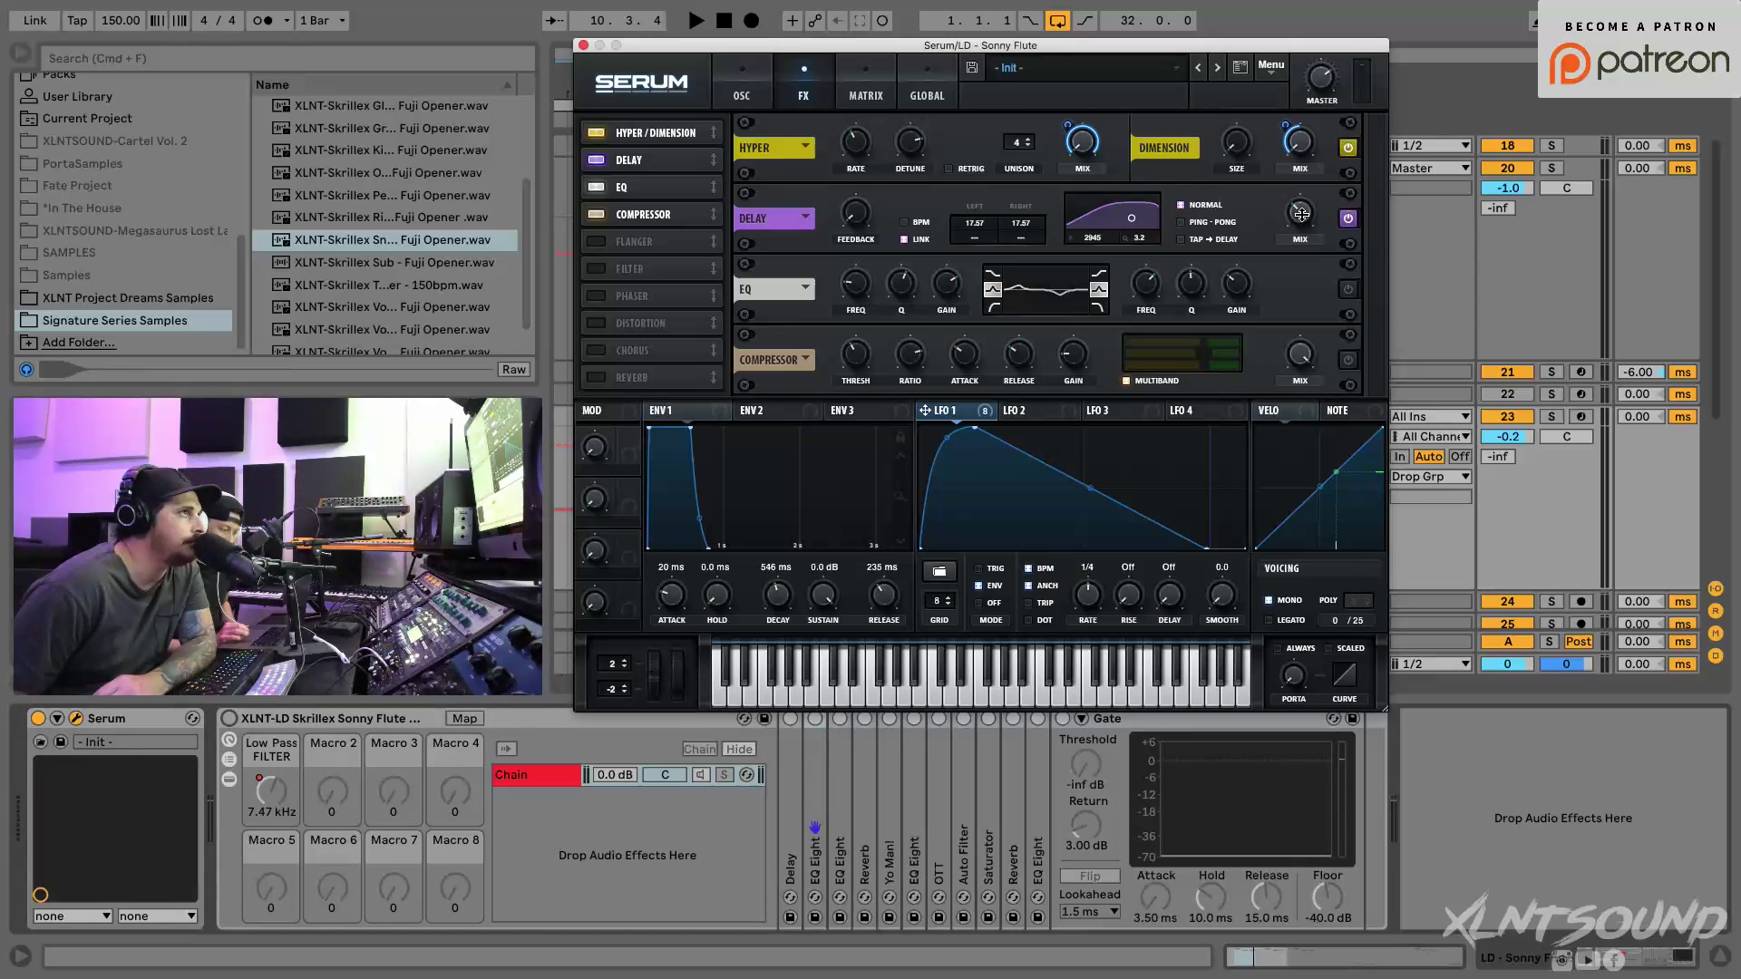
mouse_move(1301, 214)
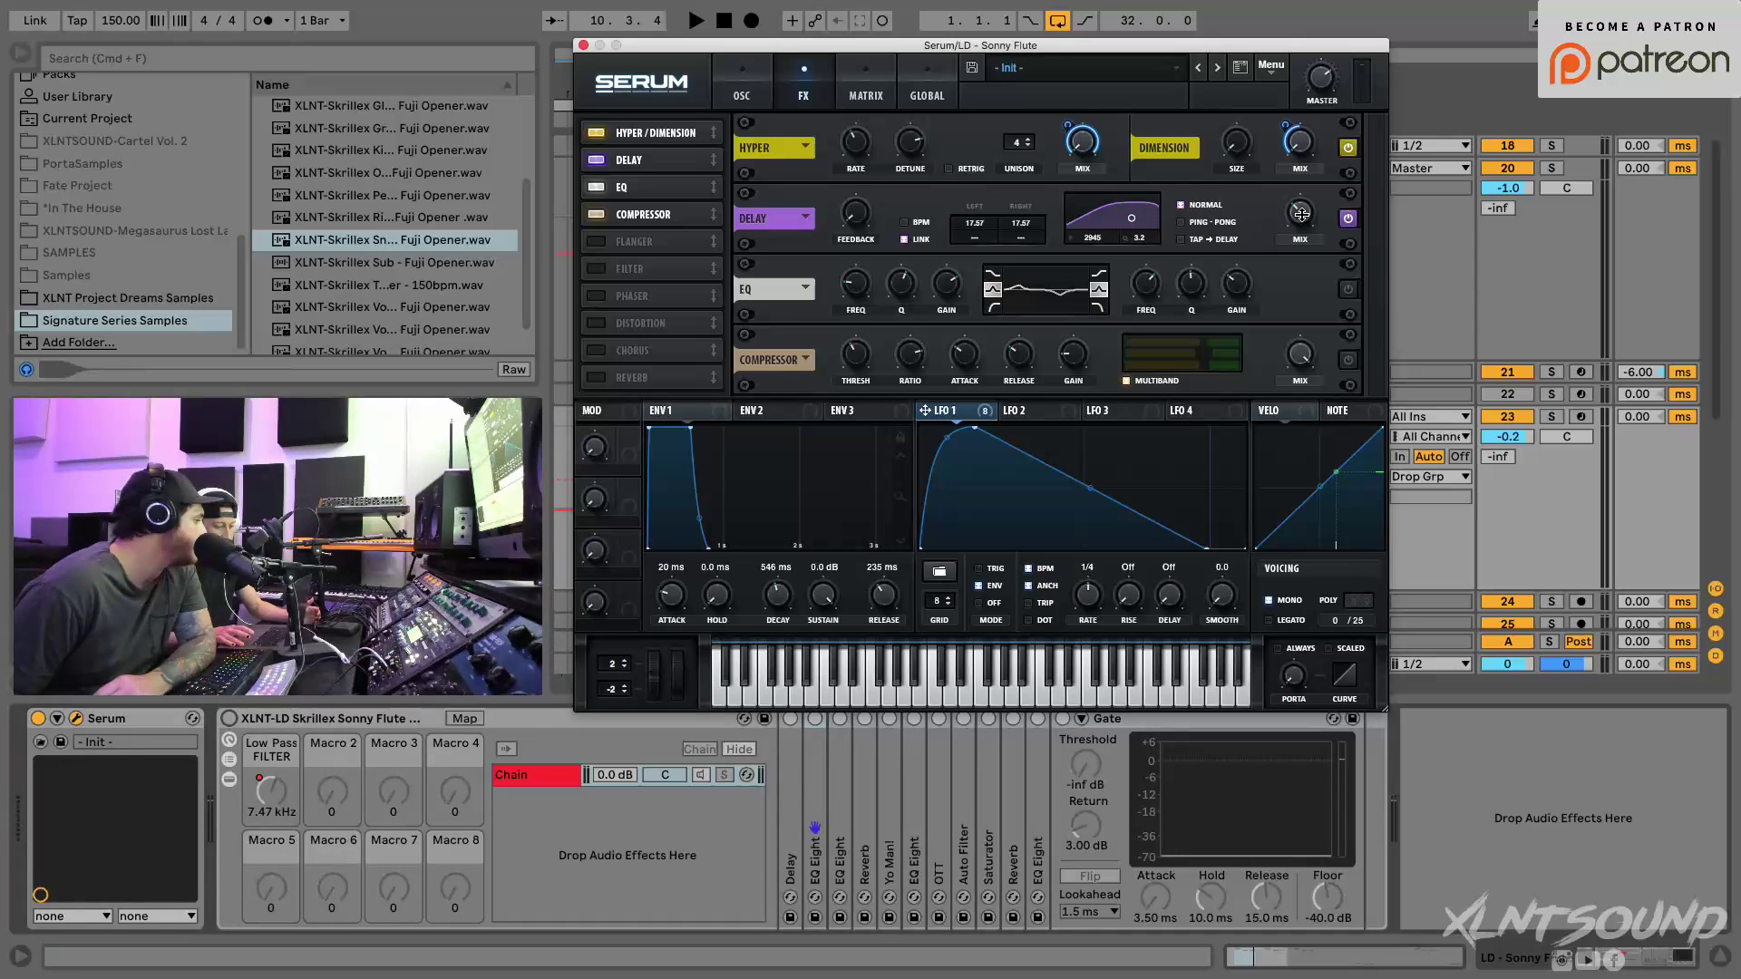
Step: Modulate the delay's feedback with LFO 1 and audition the lead
left_click_drag(961, 417, 845, 203)
mouse_move(844, 196)
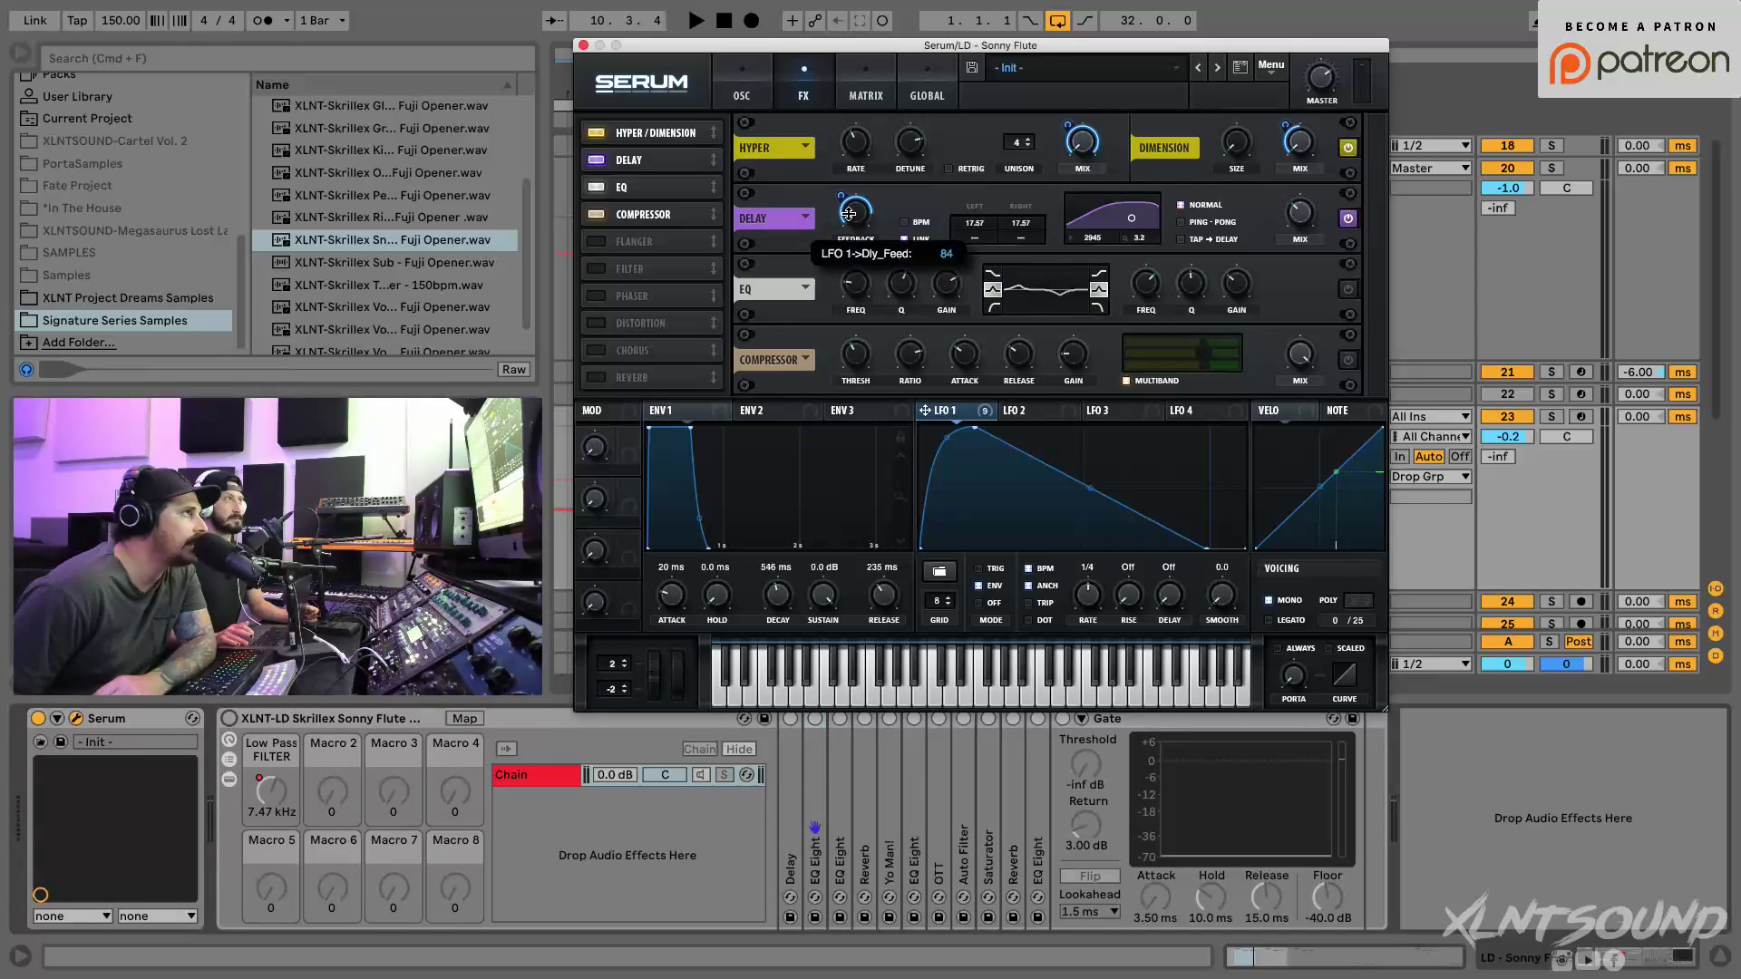
left_click_drag(849, 213, 853, 217)
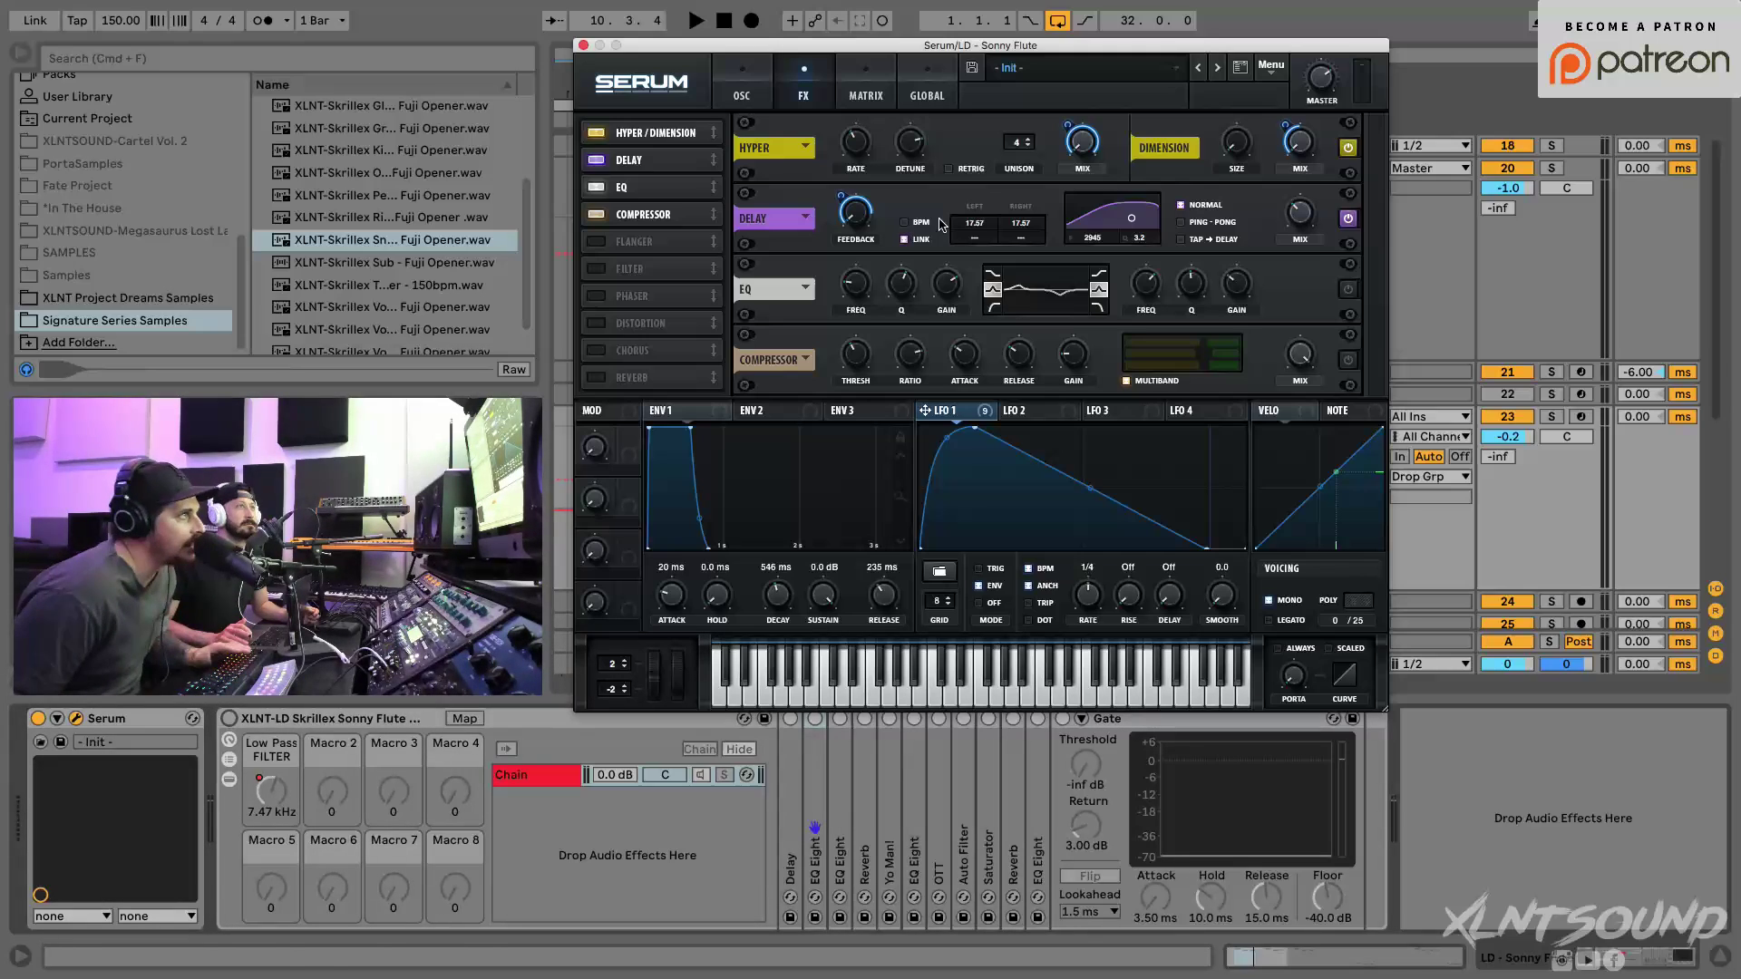
key("space")
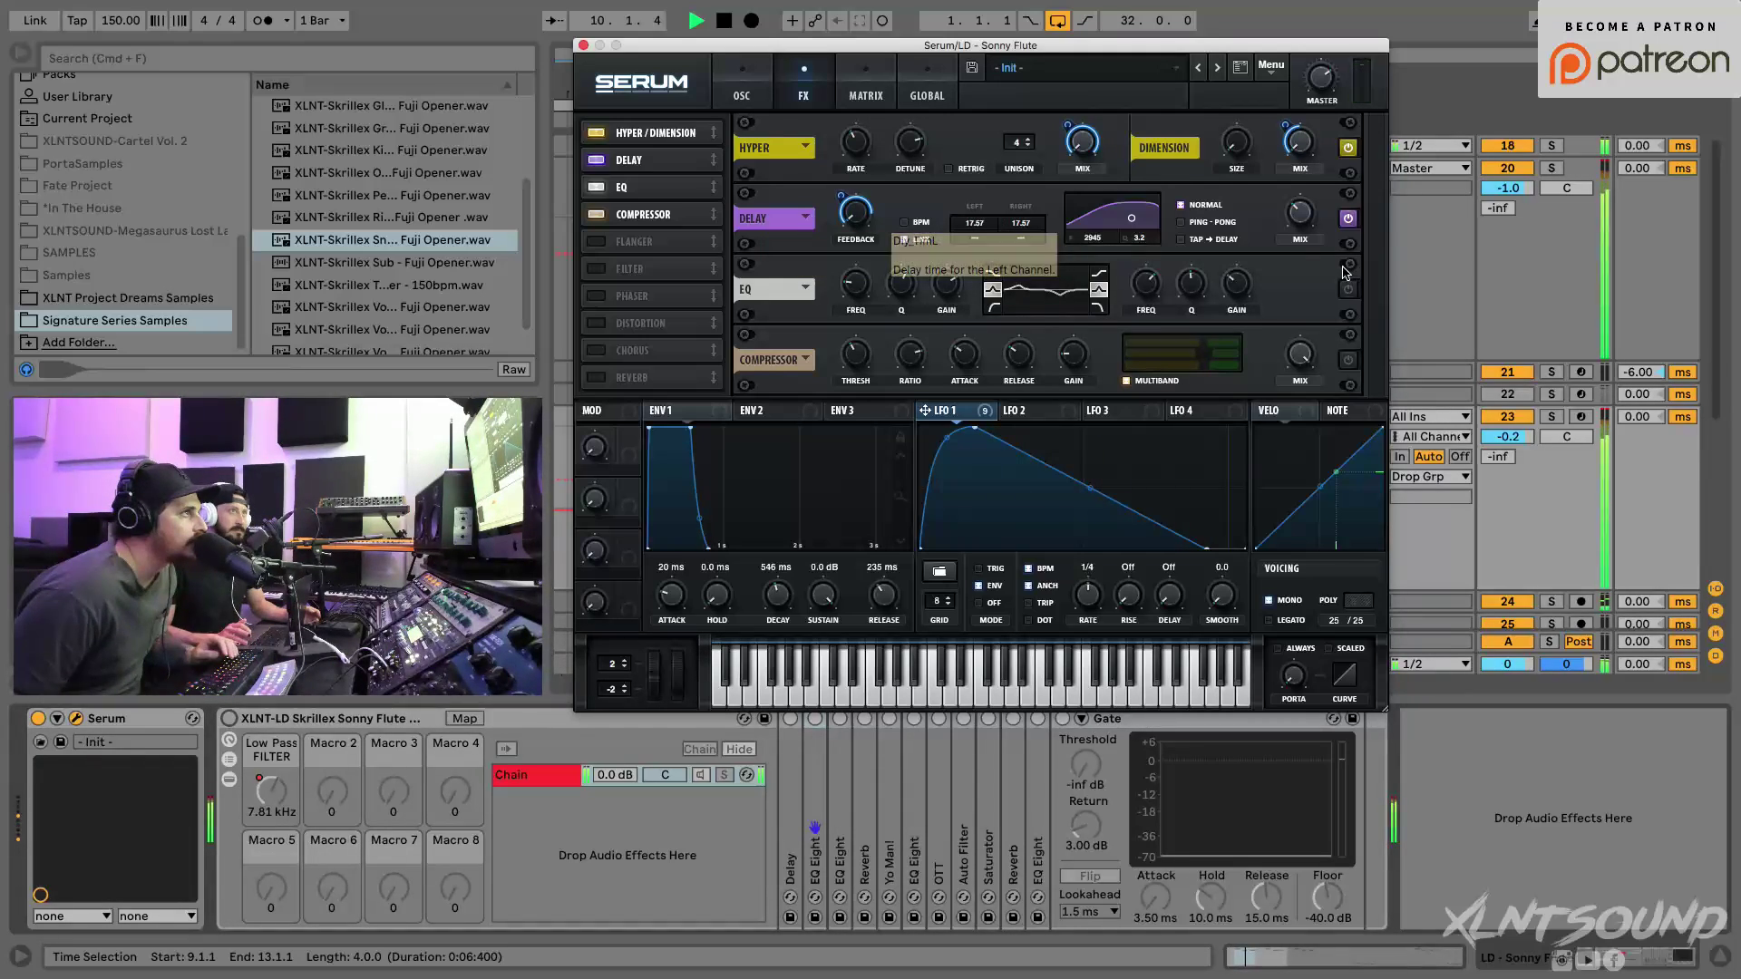
key("space")
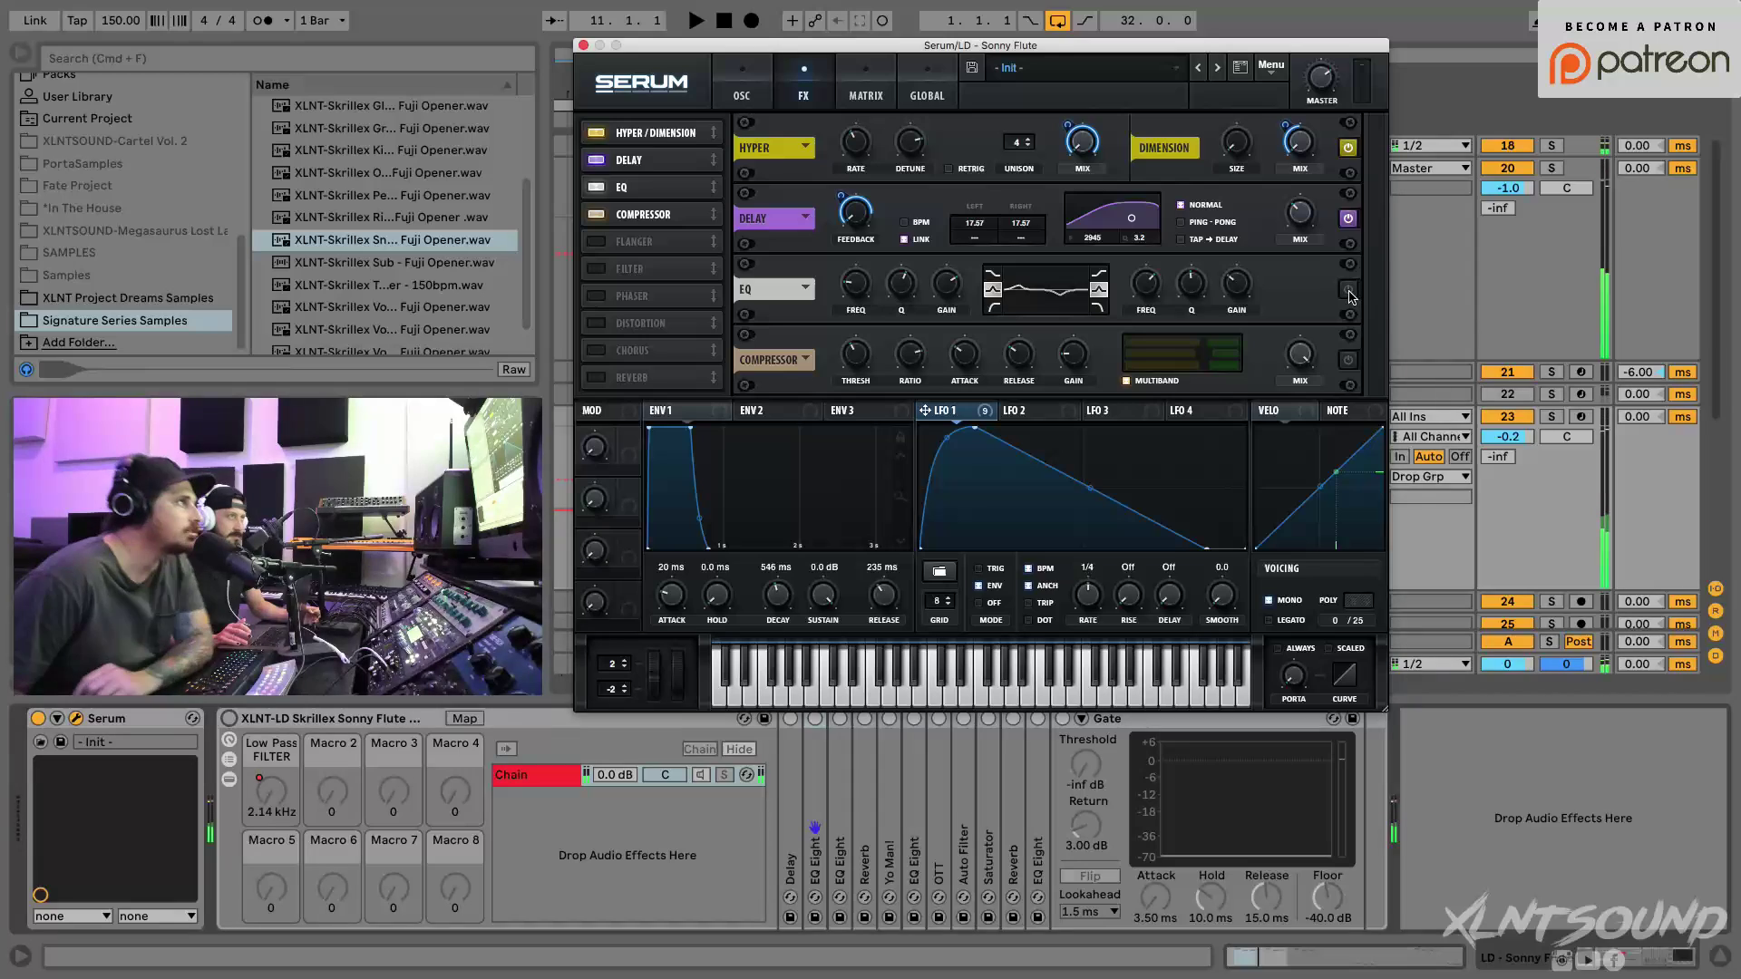
Step: Turn on Serum's EQ effect and set its high band frequency to 1980 Hz
left_click(1349, 290)
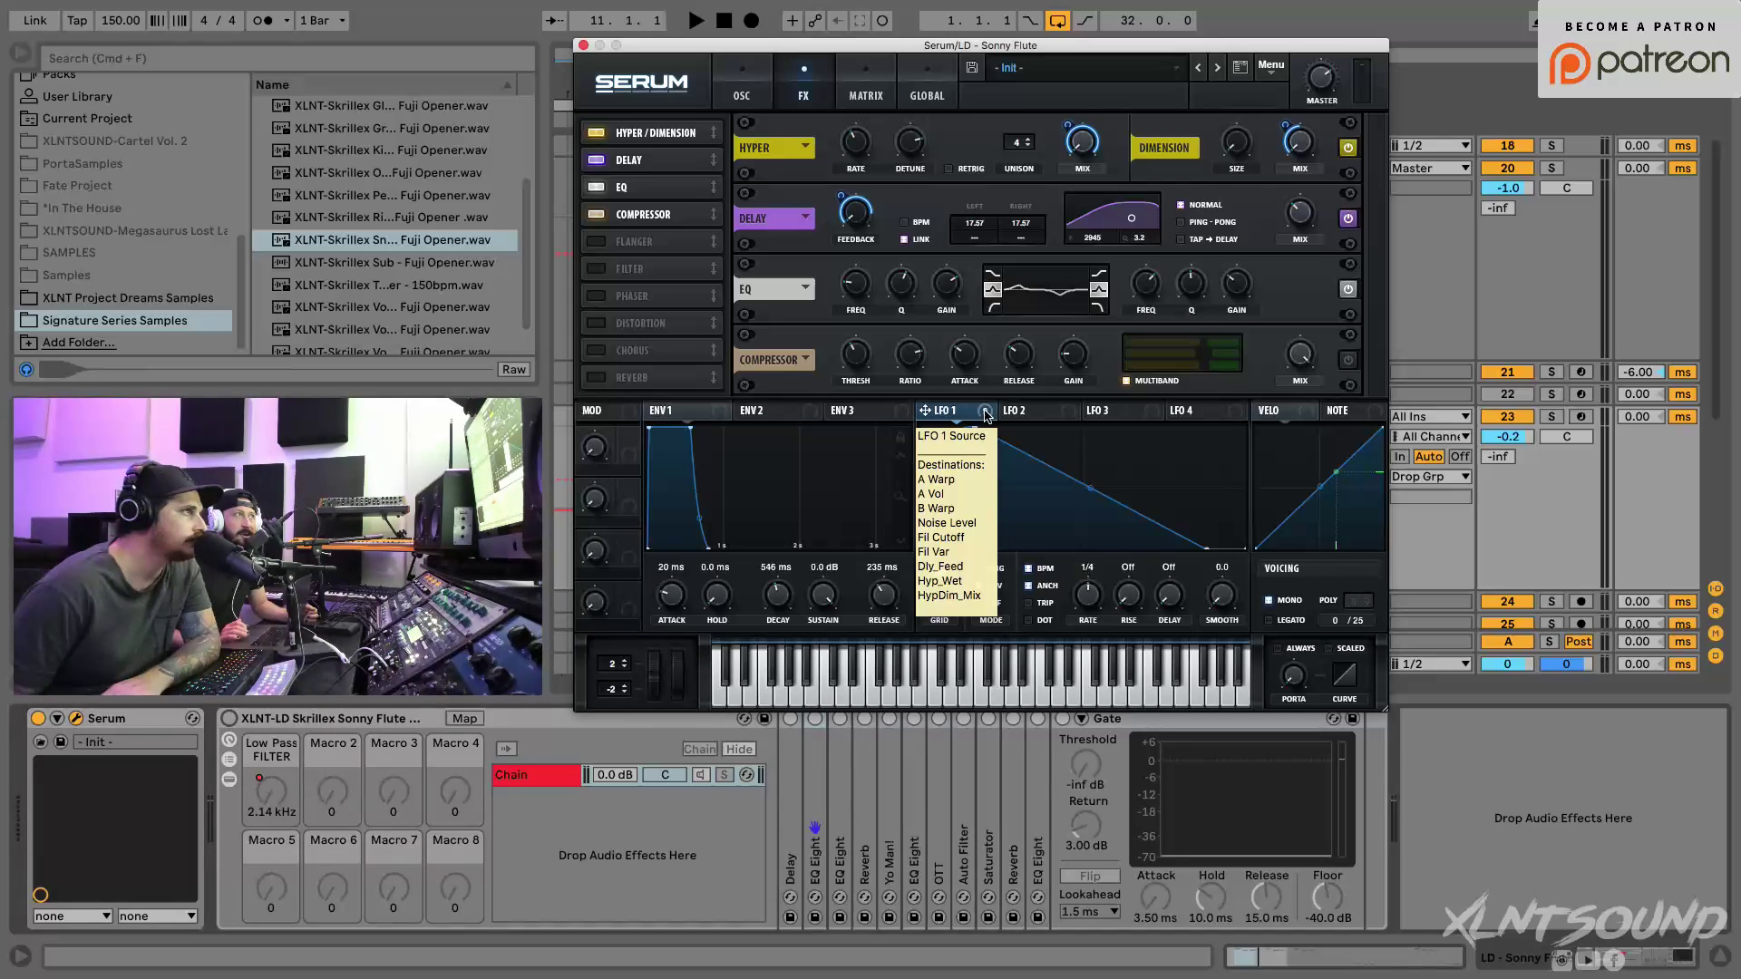
left_click_drag(987, 414, 857, 286)
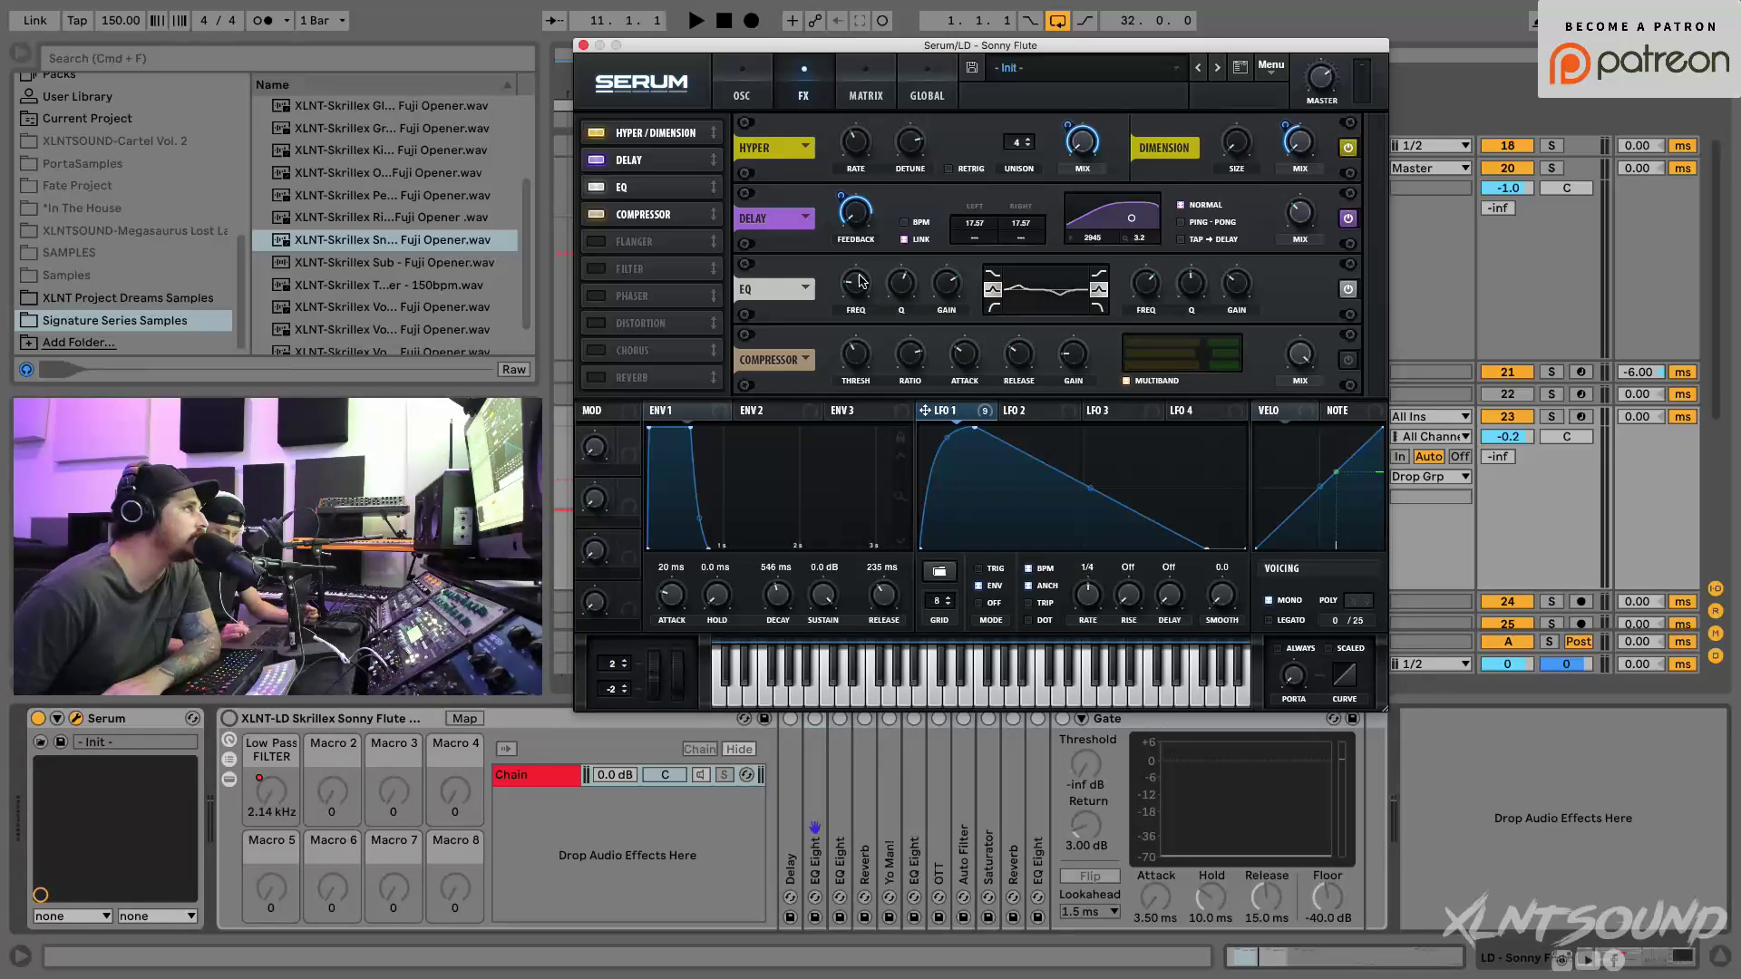
left_click(861, 290)
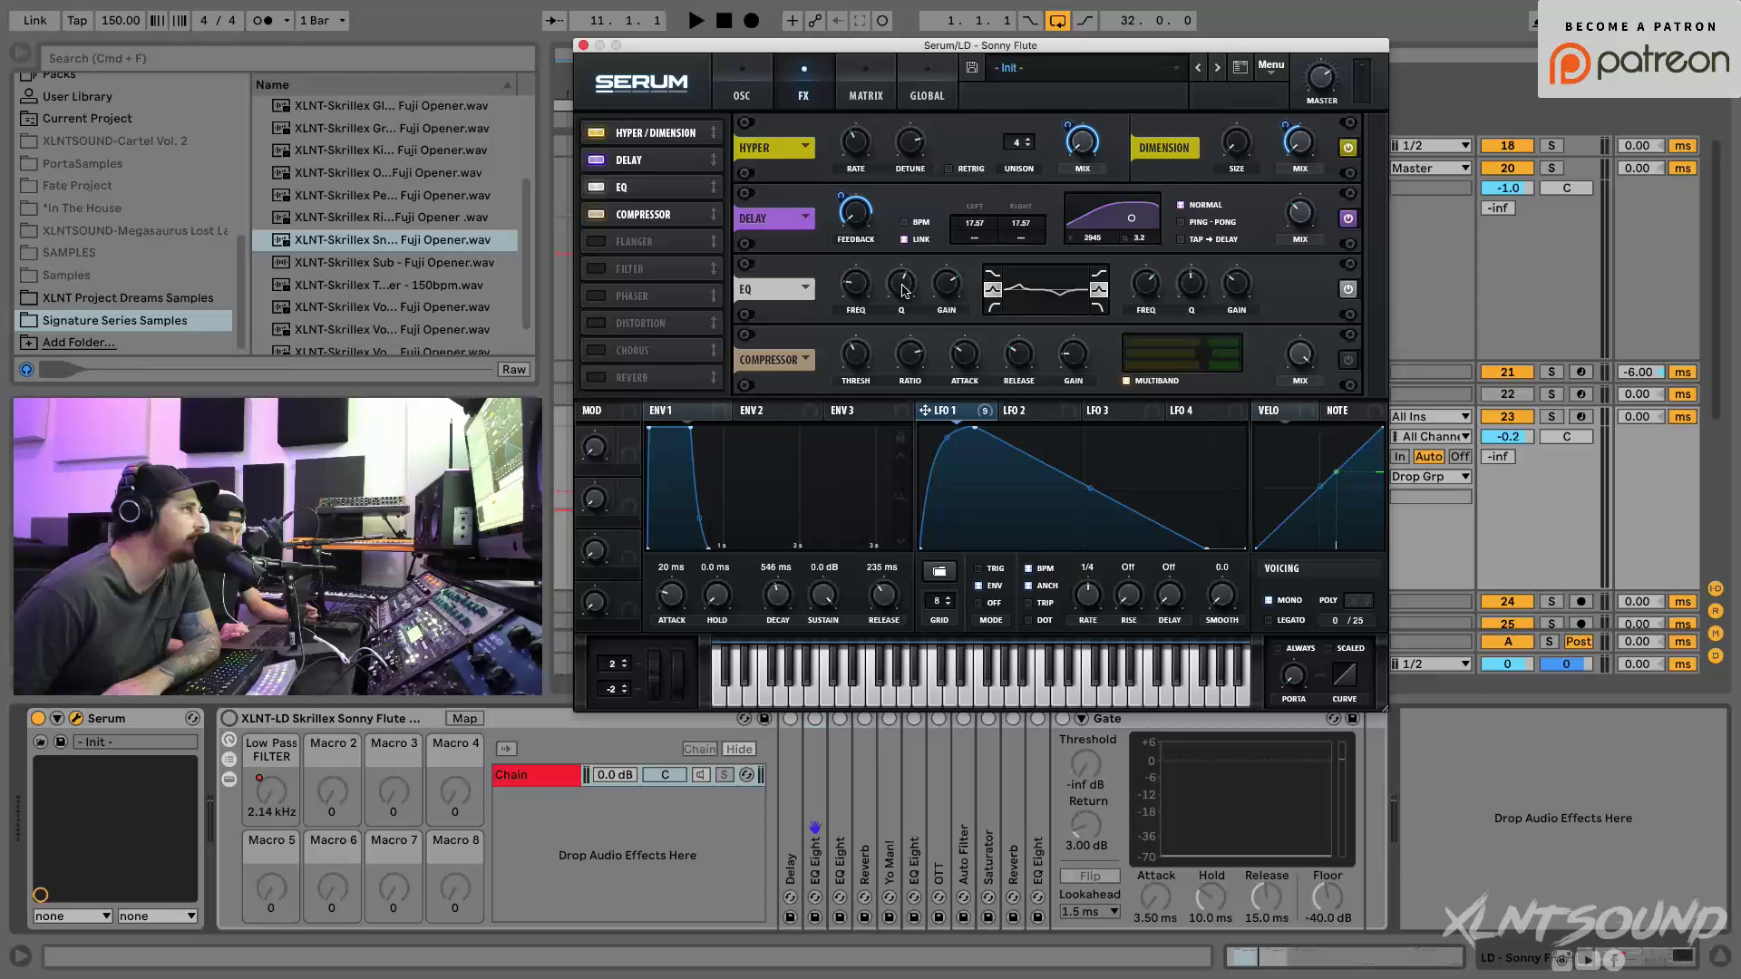
left_click(903, 291)
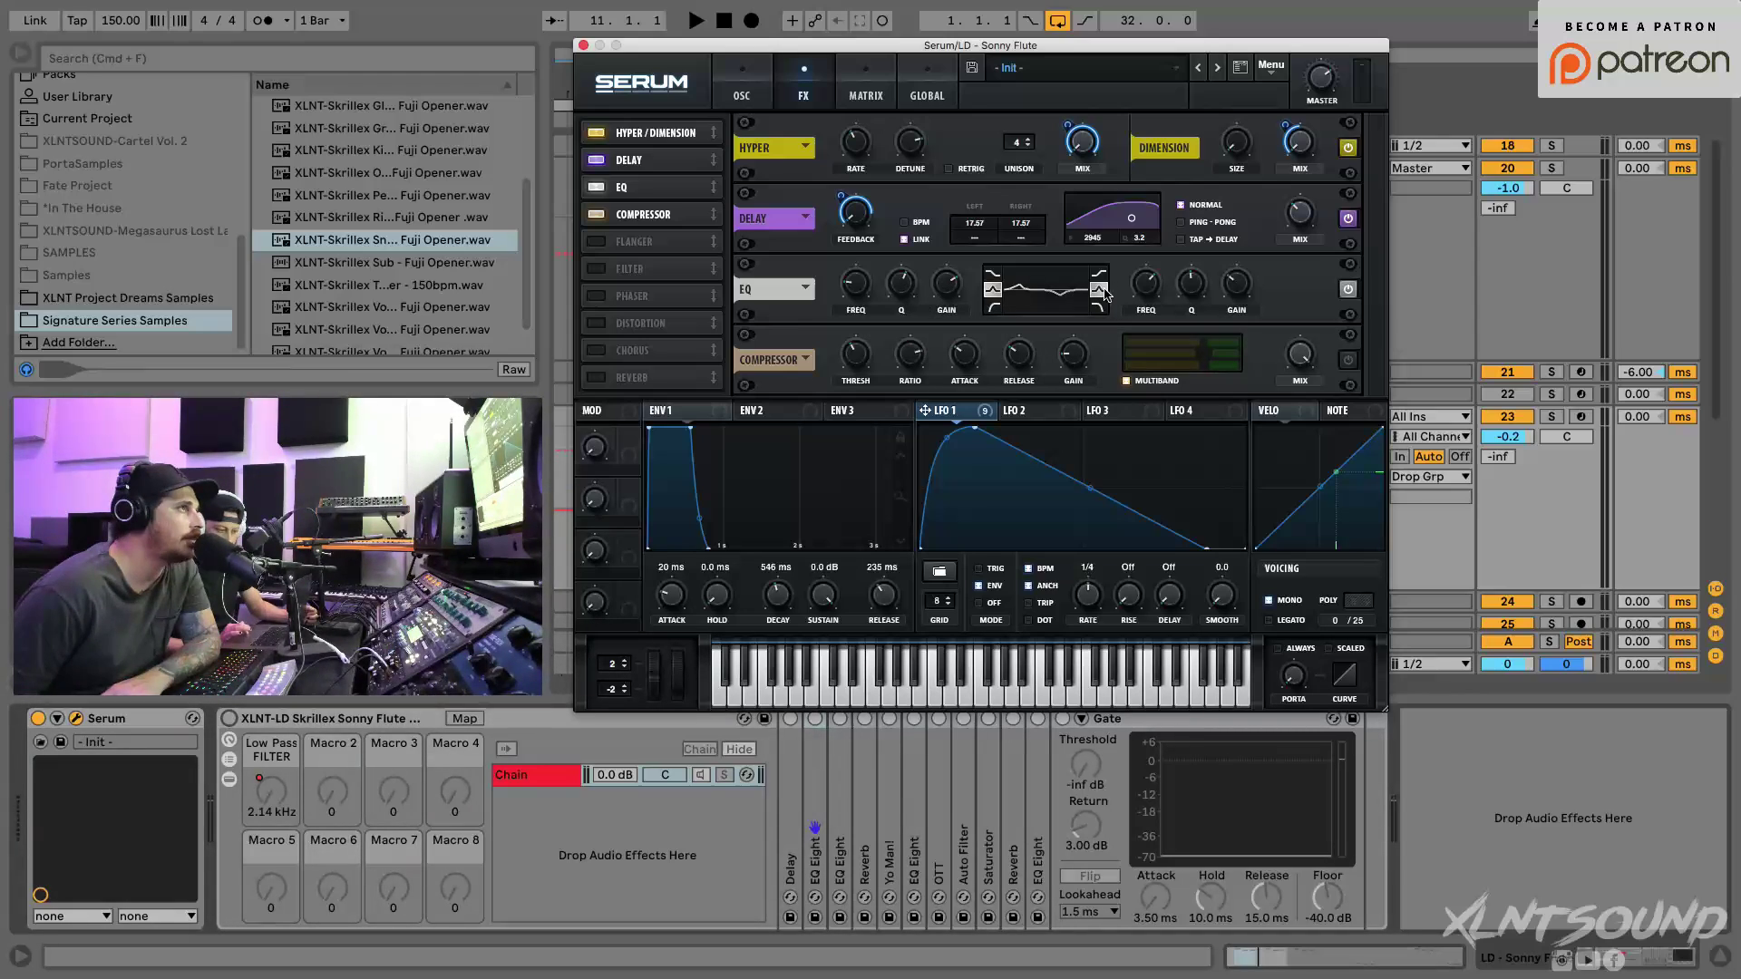
mouse_move(1146, 289)
scroll(1147, 289, "up", 1)
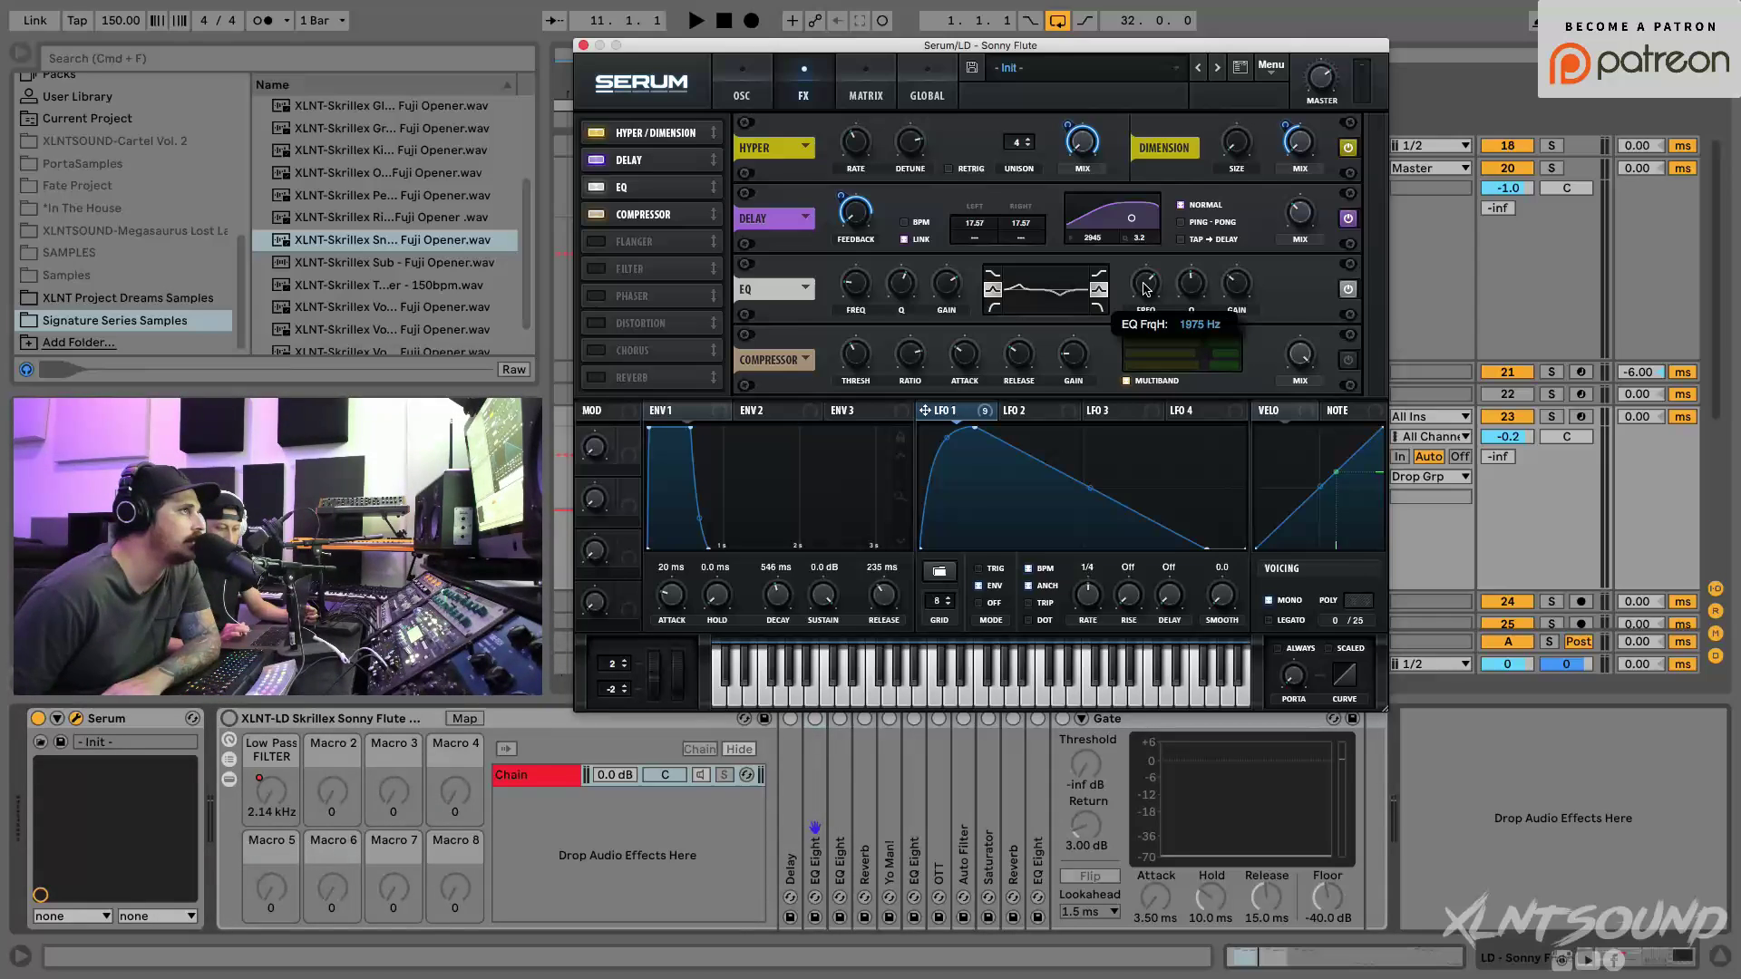
double_click(1146, 289)
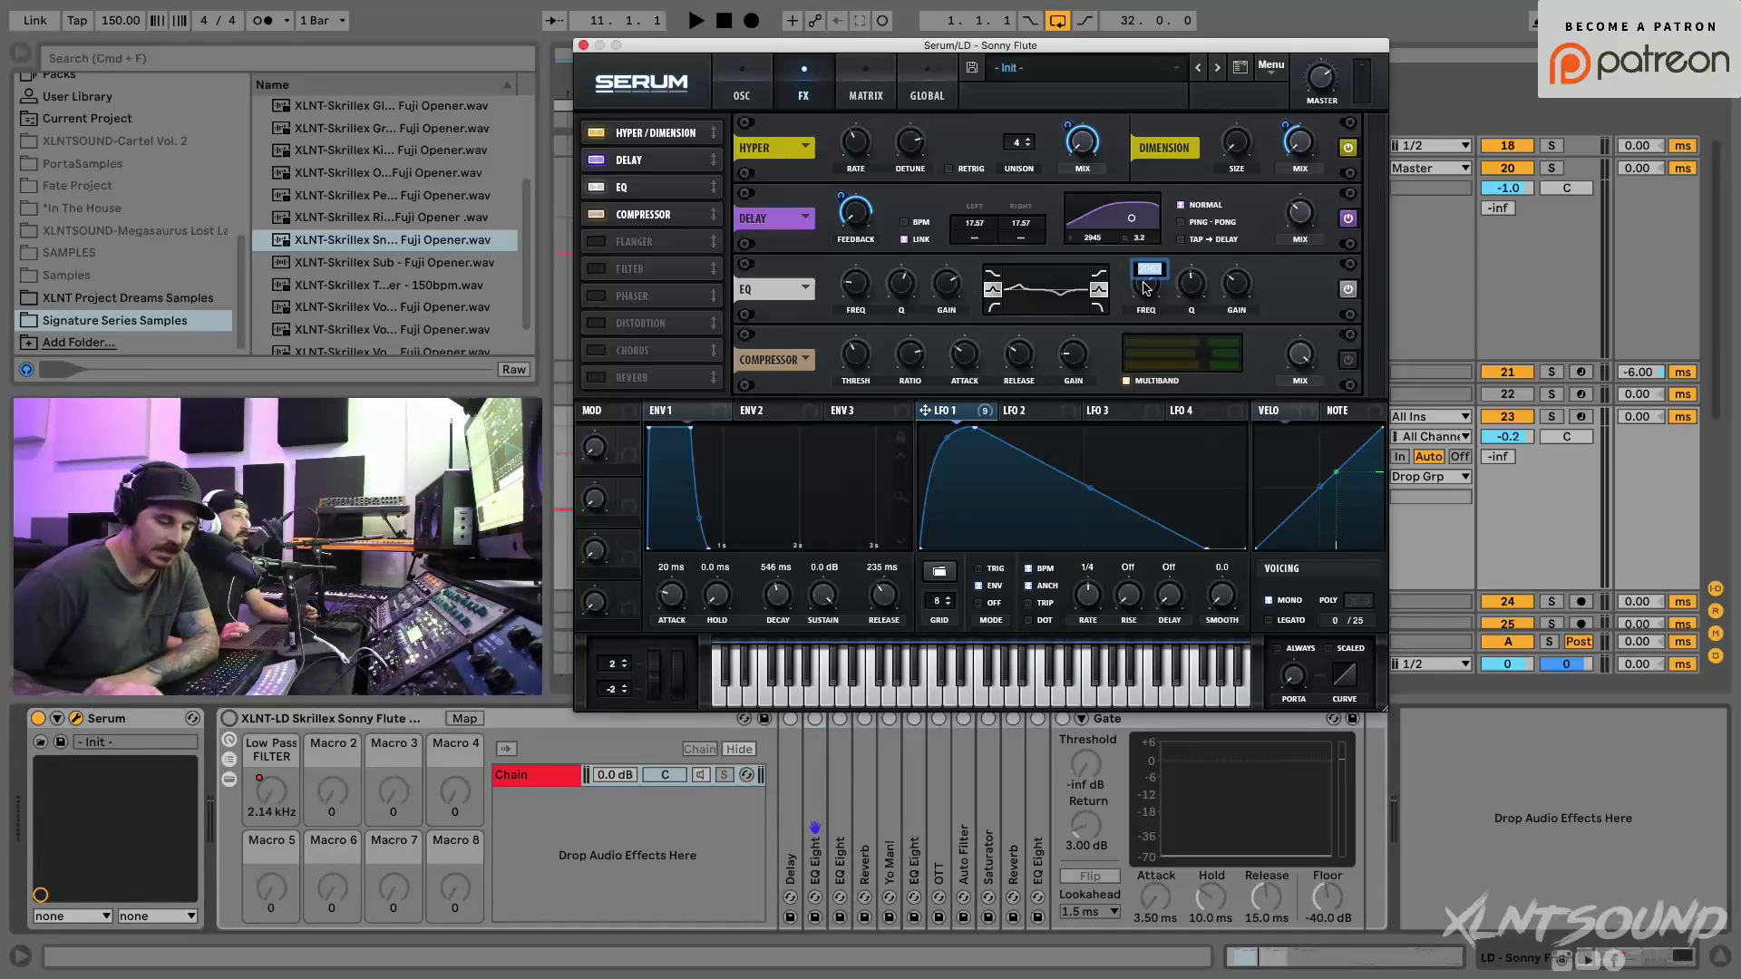
type("1980")
key("Return")
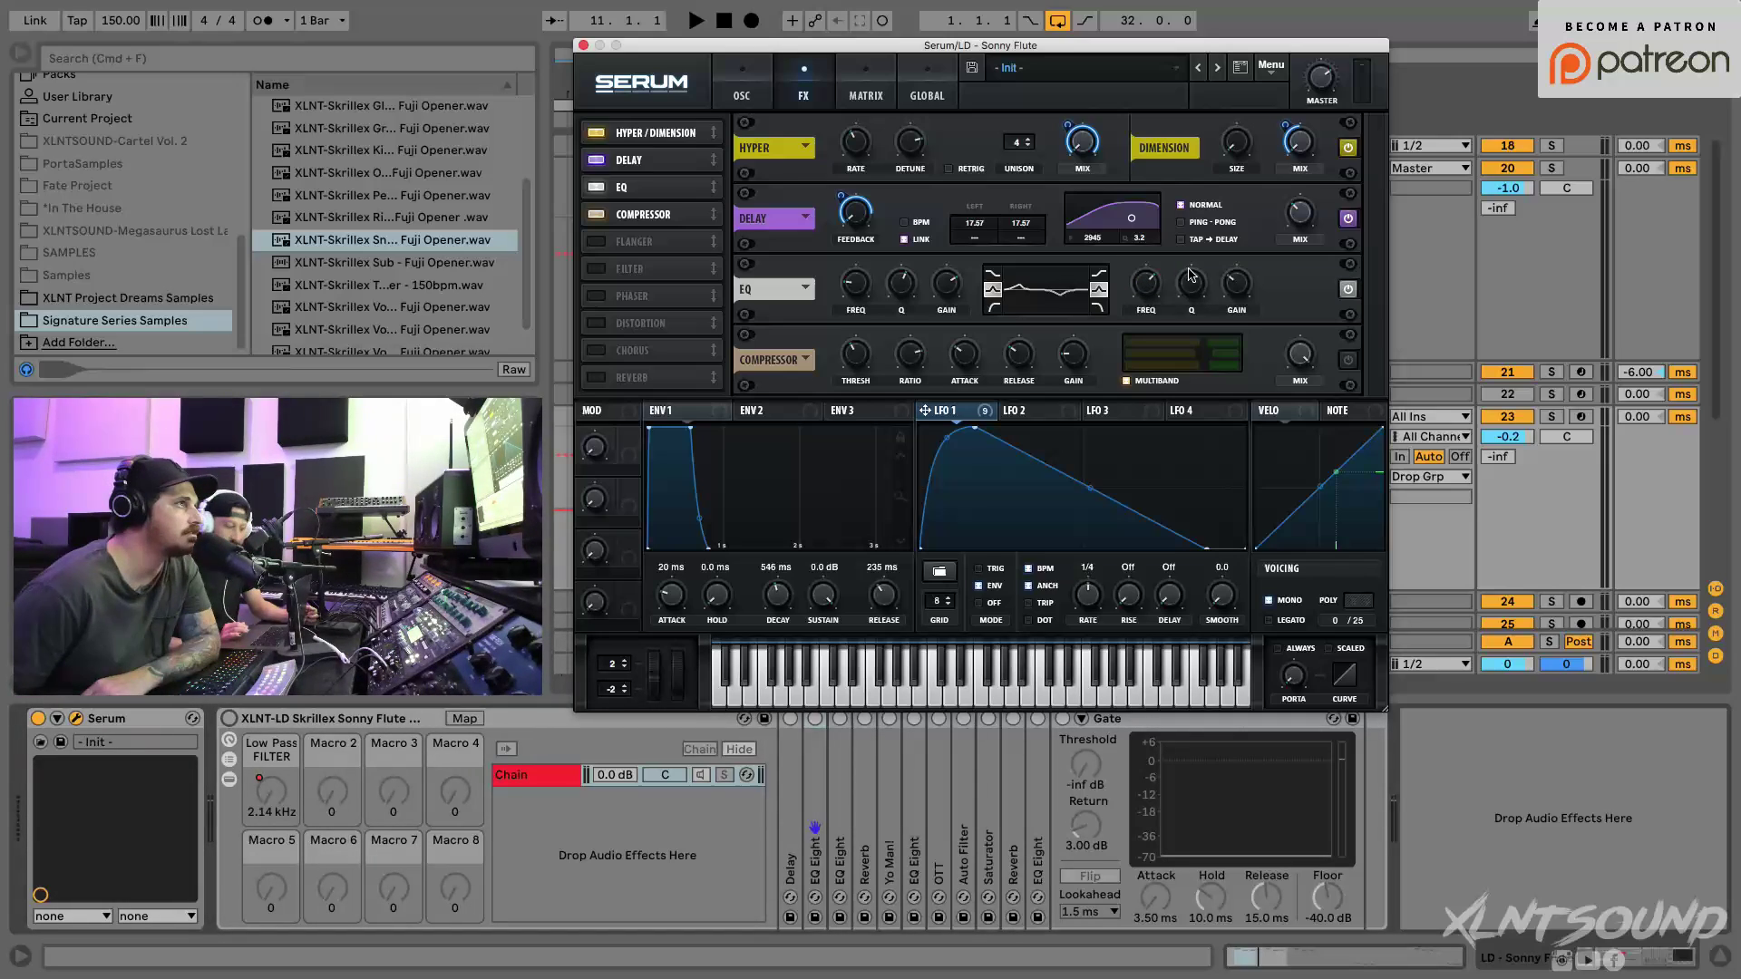
Step: Modulate the EQ's low and high band frequencies with LFO 1, using about -8 on the high band, and audition the lead
mouse_move(1196, 282)
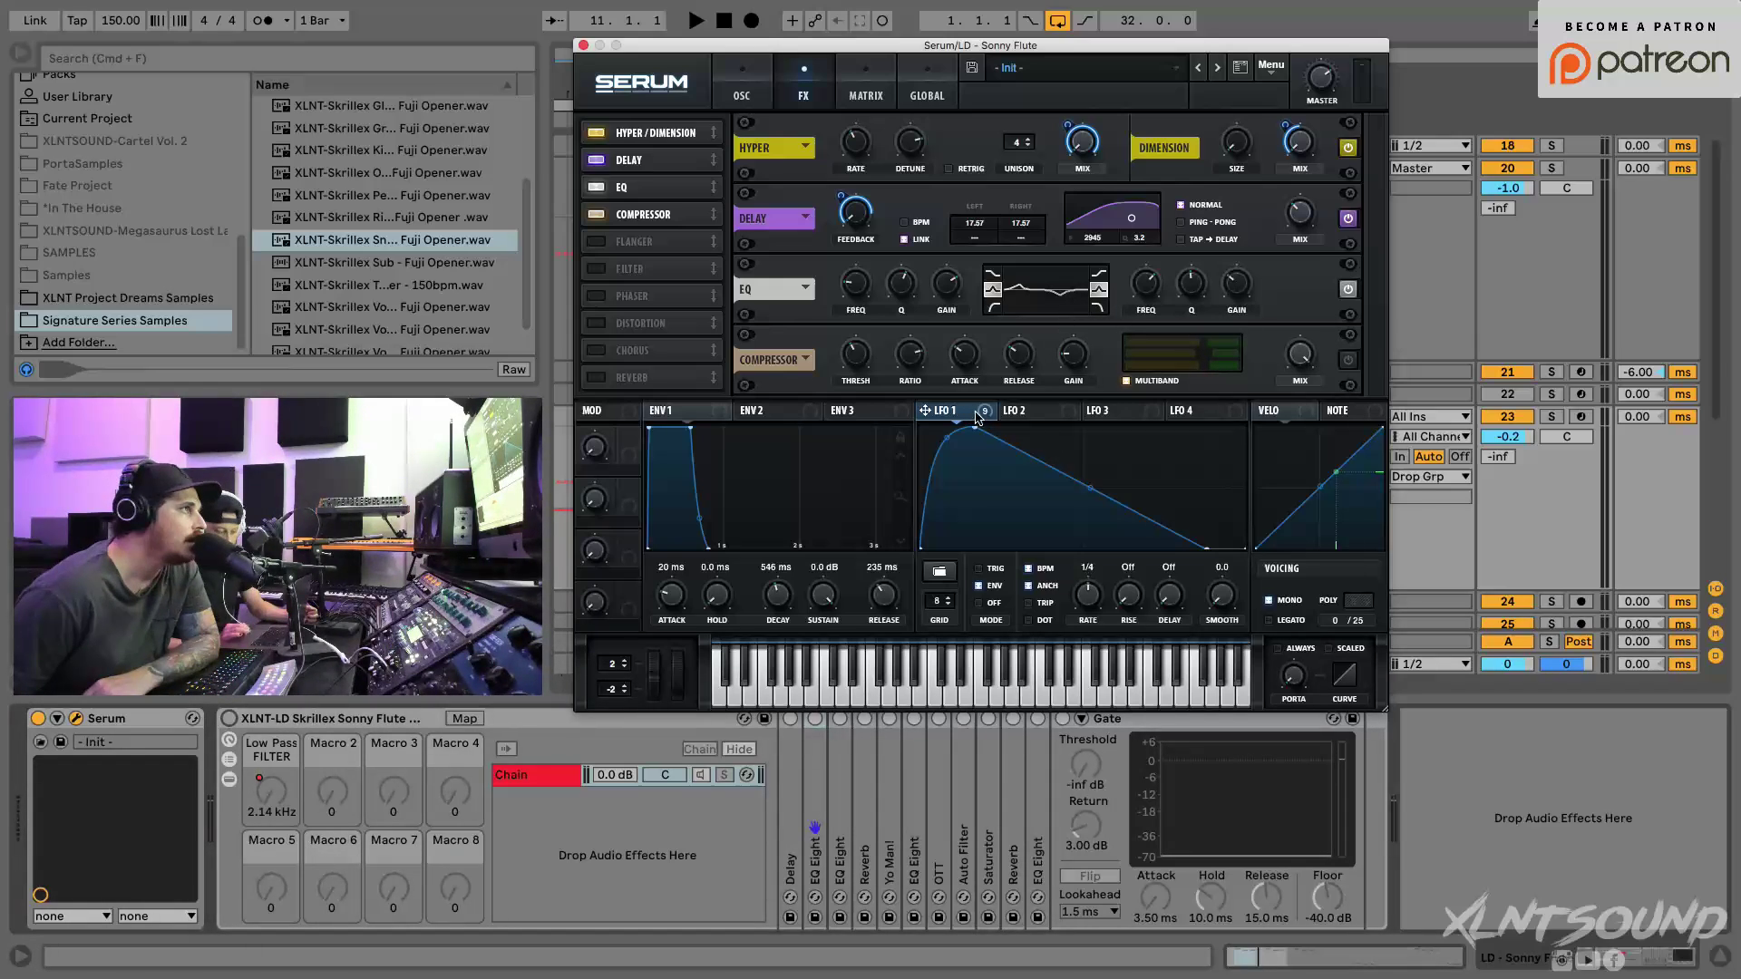
left_click_drag(977, 417, 845, 332)
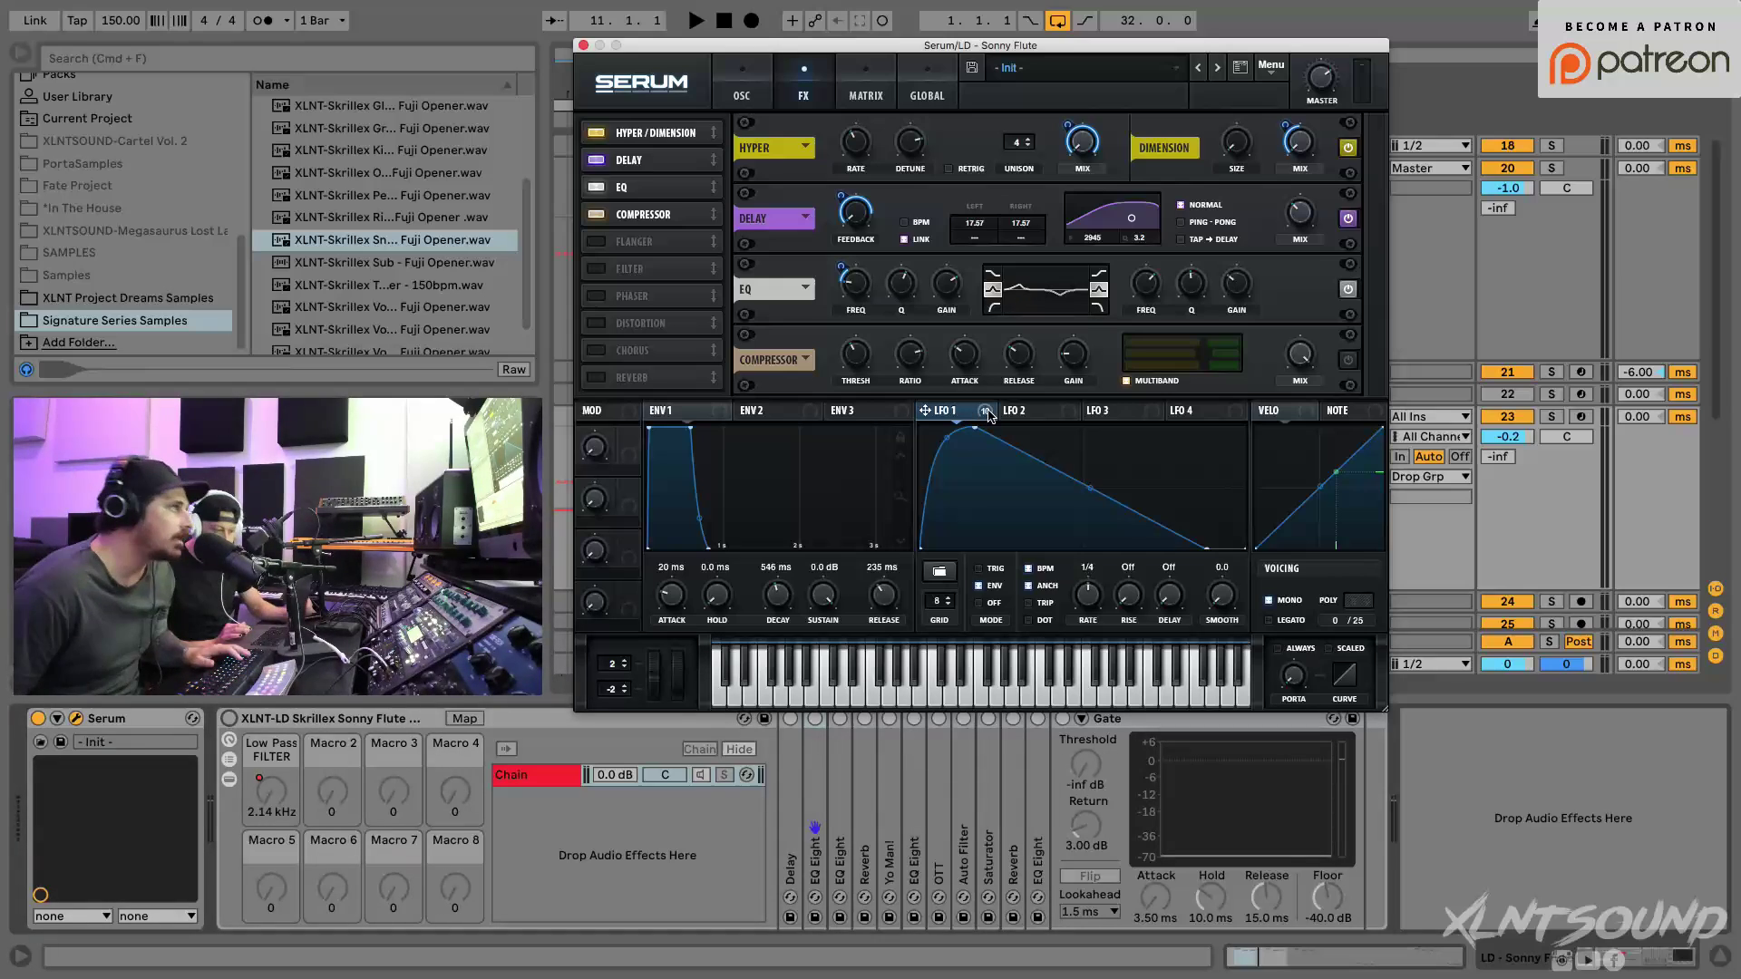
left_click_drag(989, 416, 1135, 270)
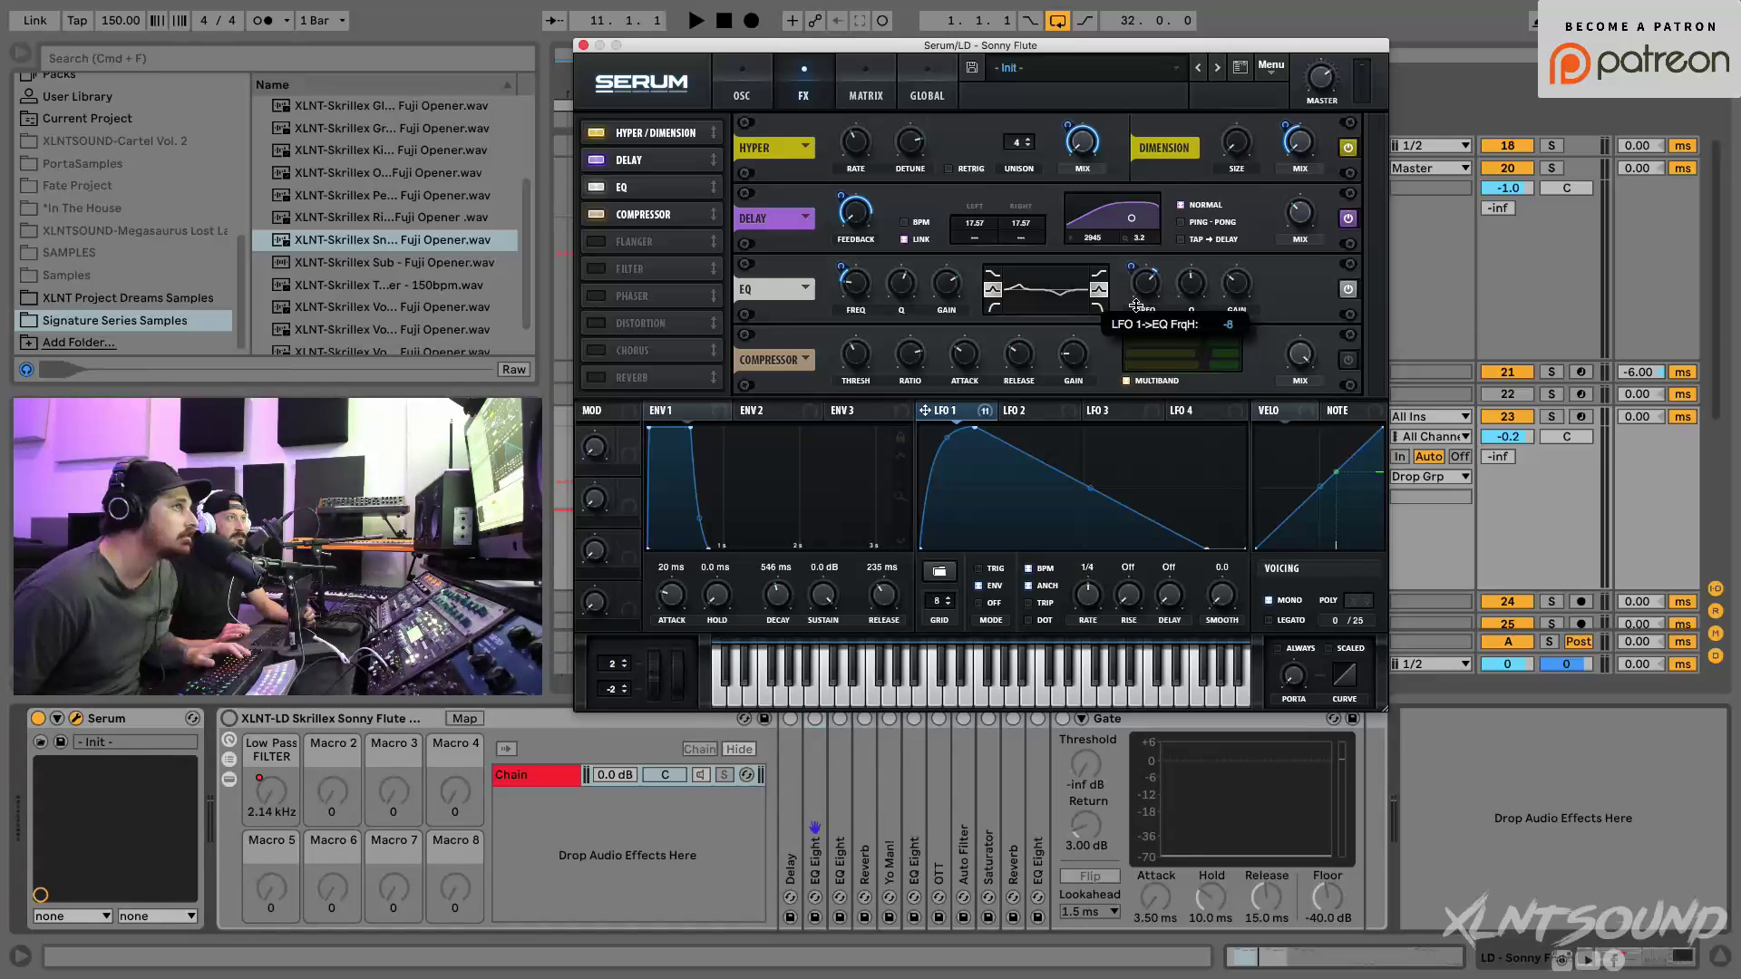
key("space")
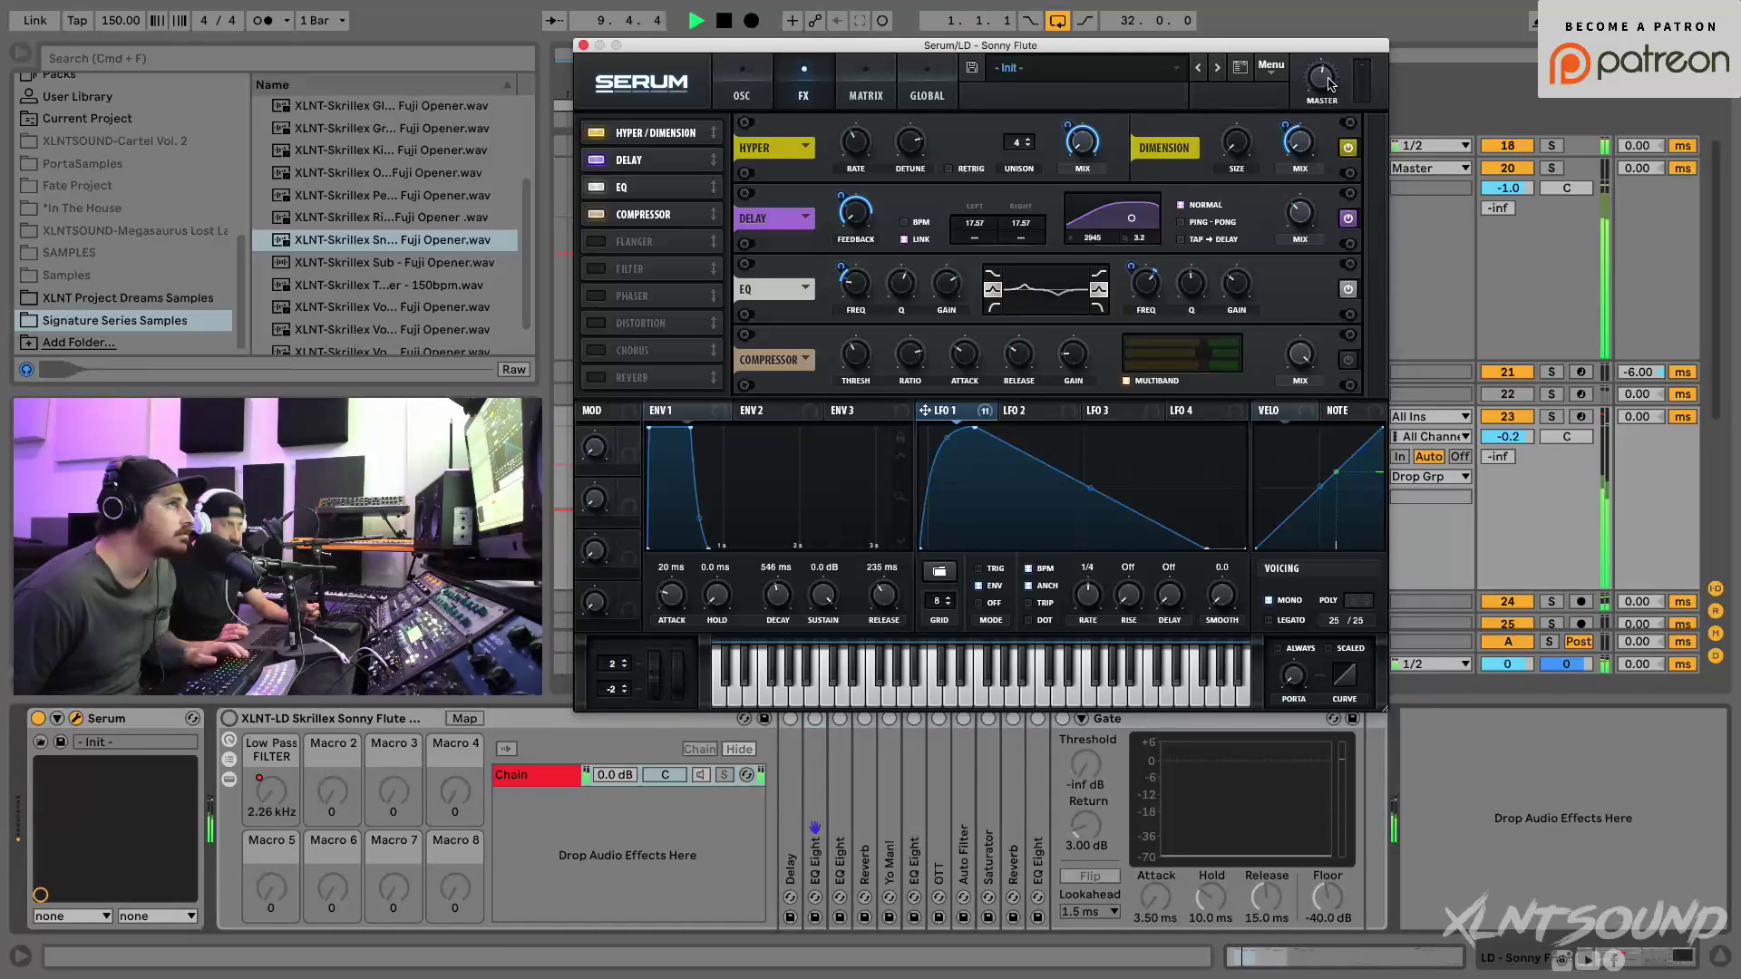
key("space")
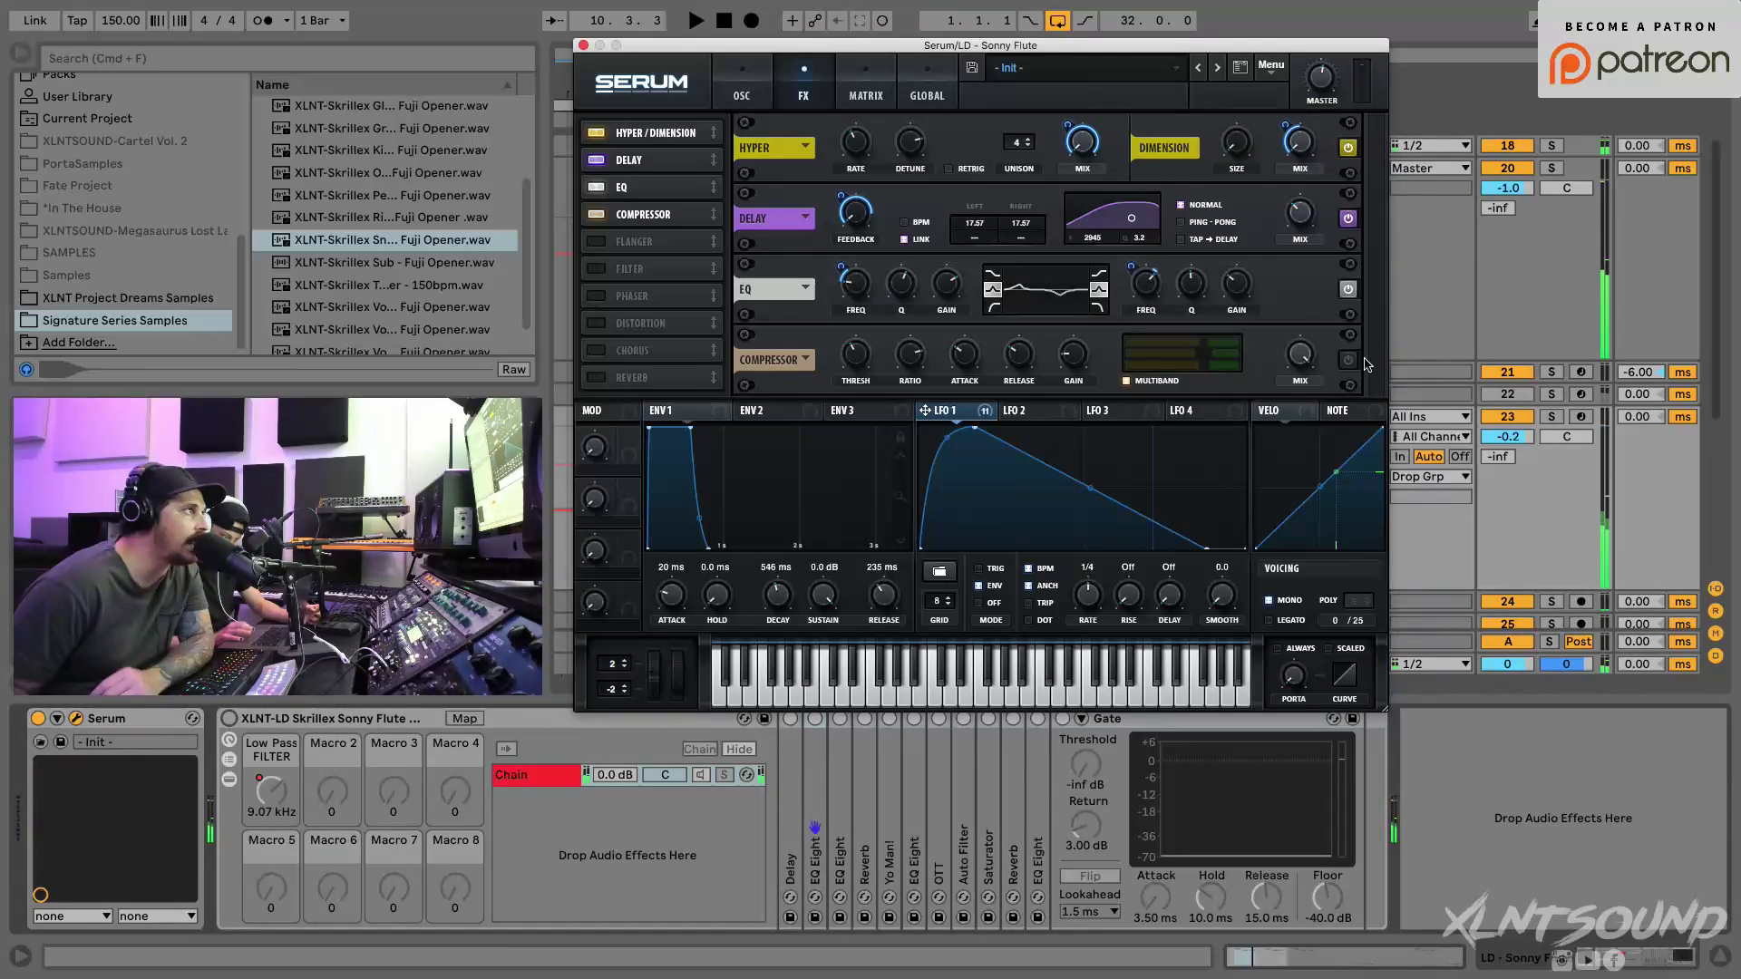
Step: Turn on Serum's multiband compressor effect and audition the lead
left_click(1349, 360)
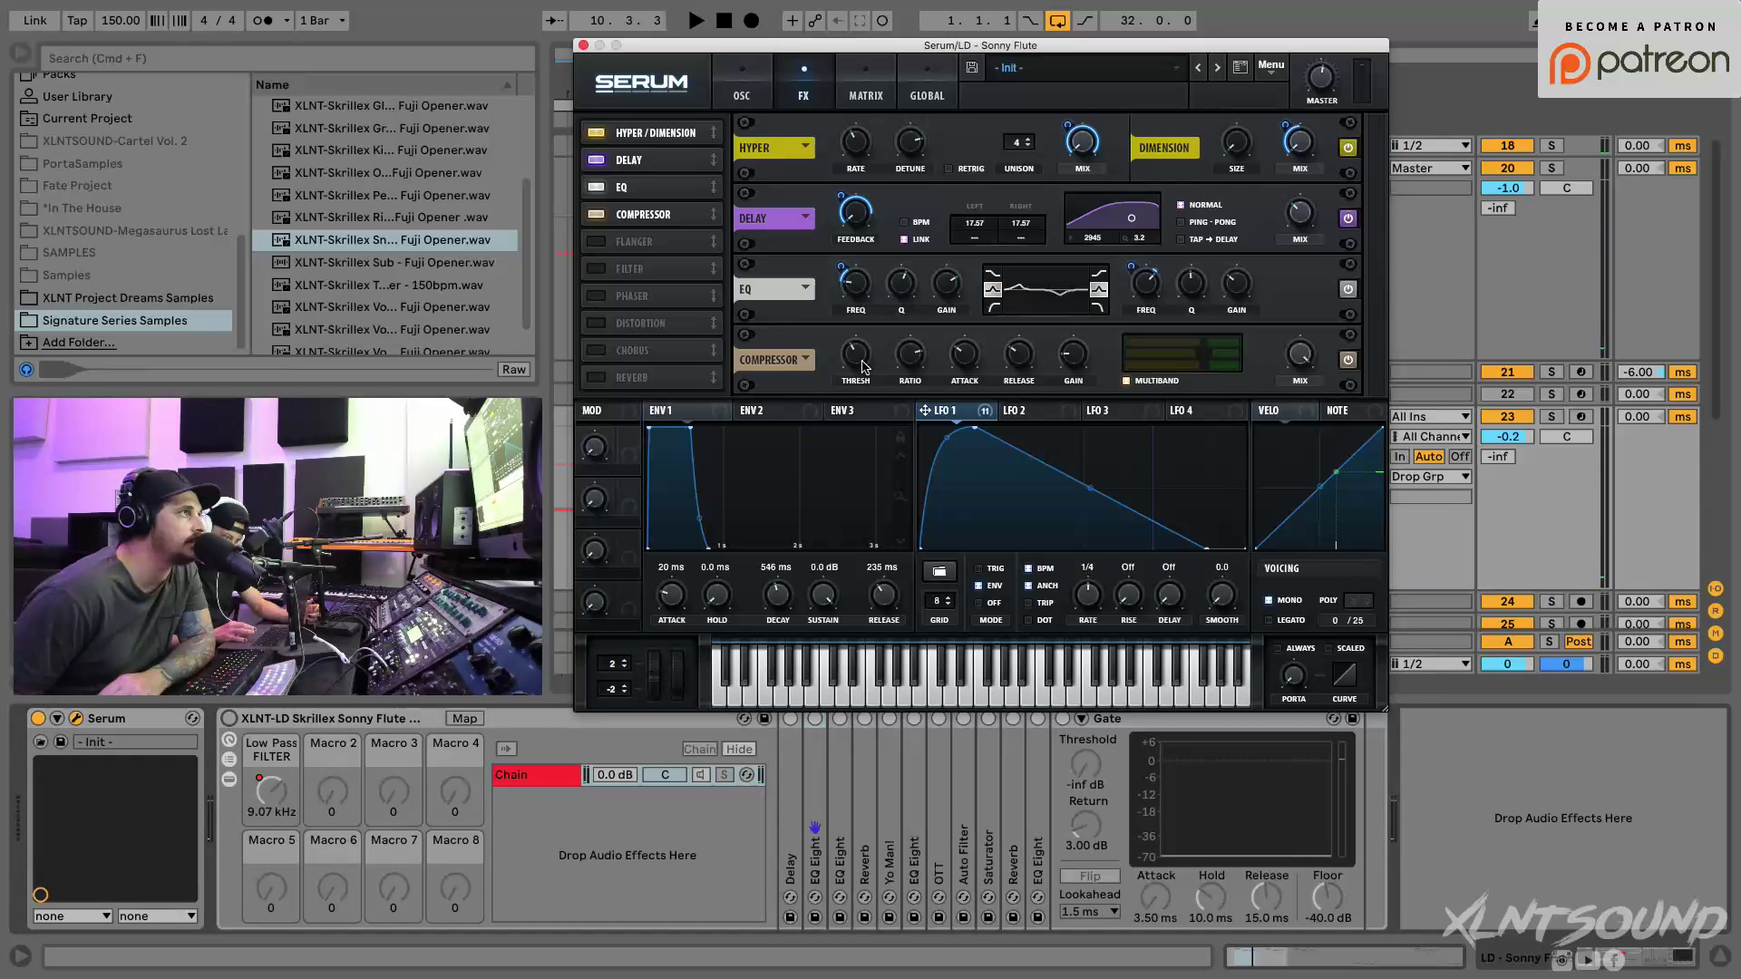
mouse_move(866, 365)
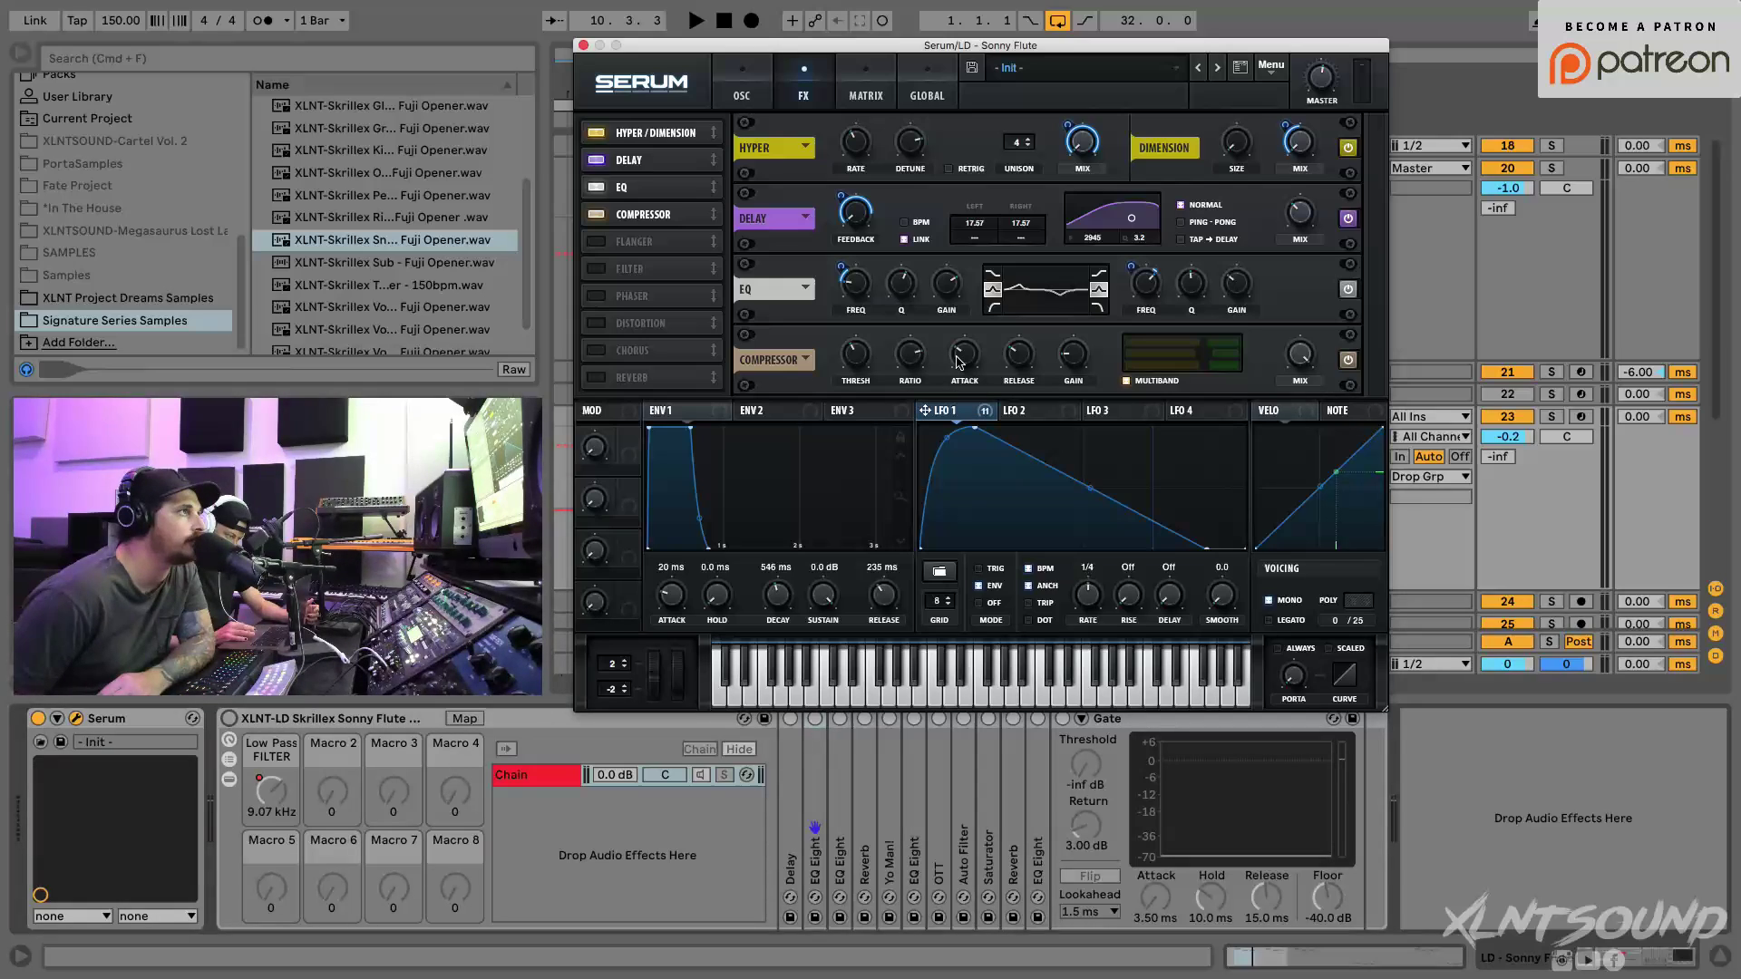
mouse_move(1079, 360)
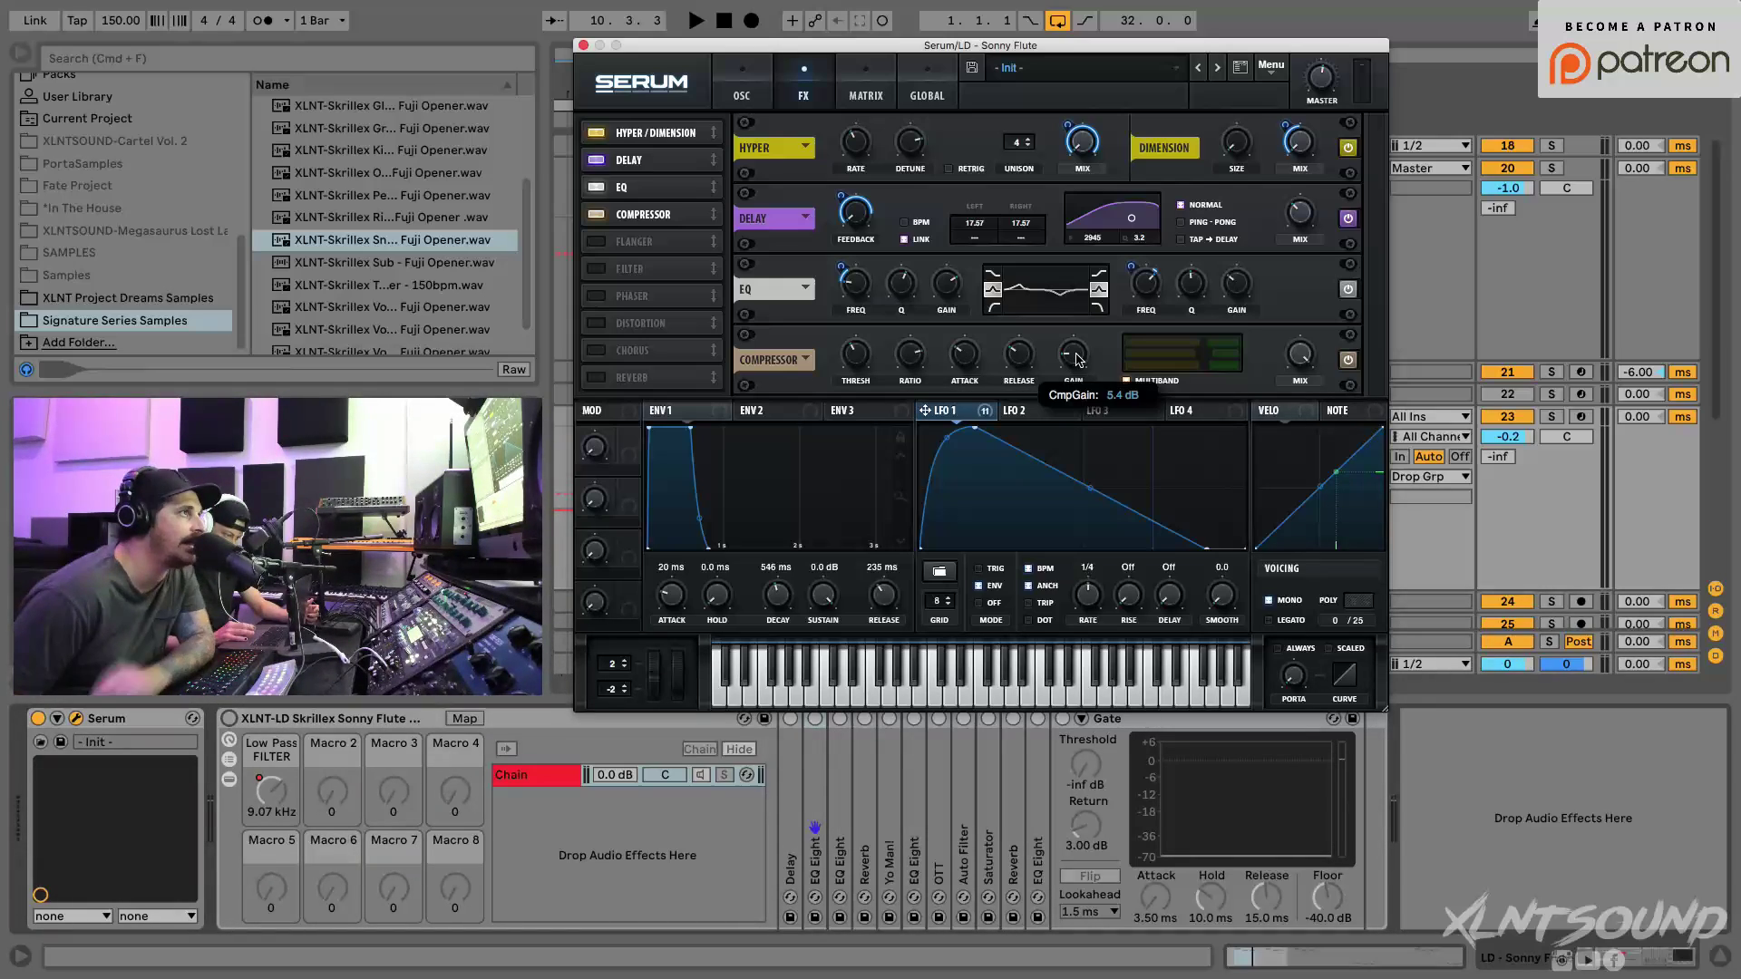
key("space")
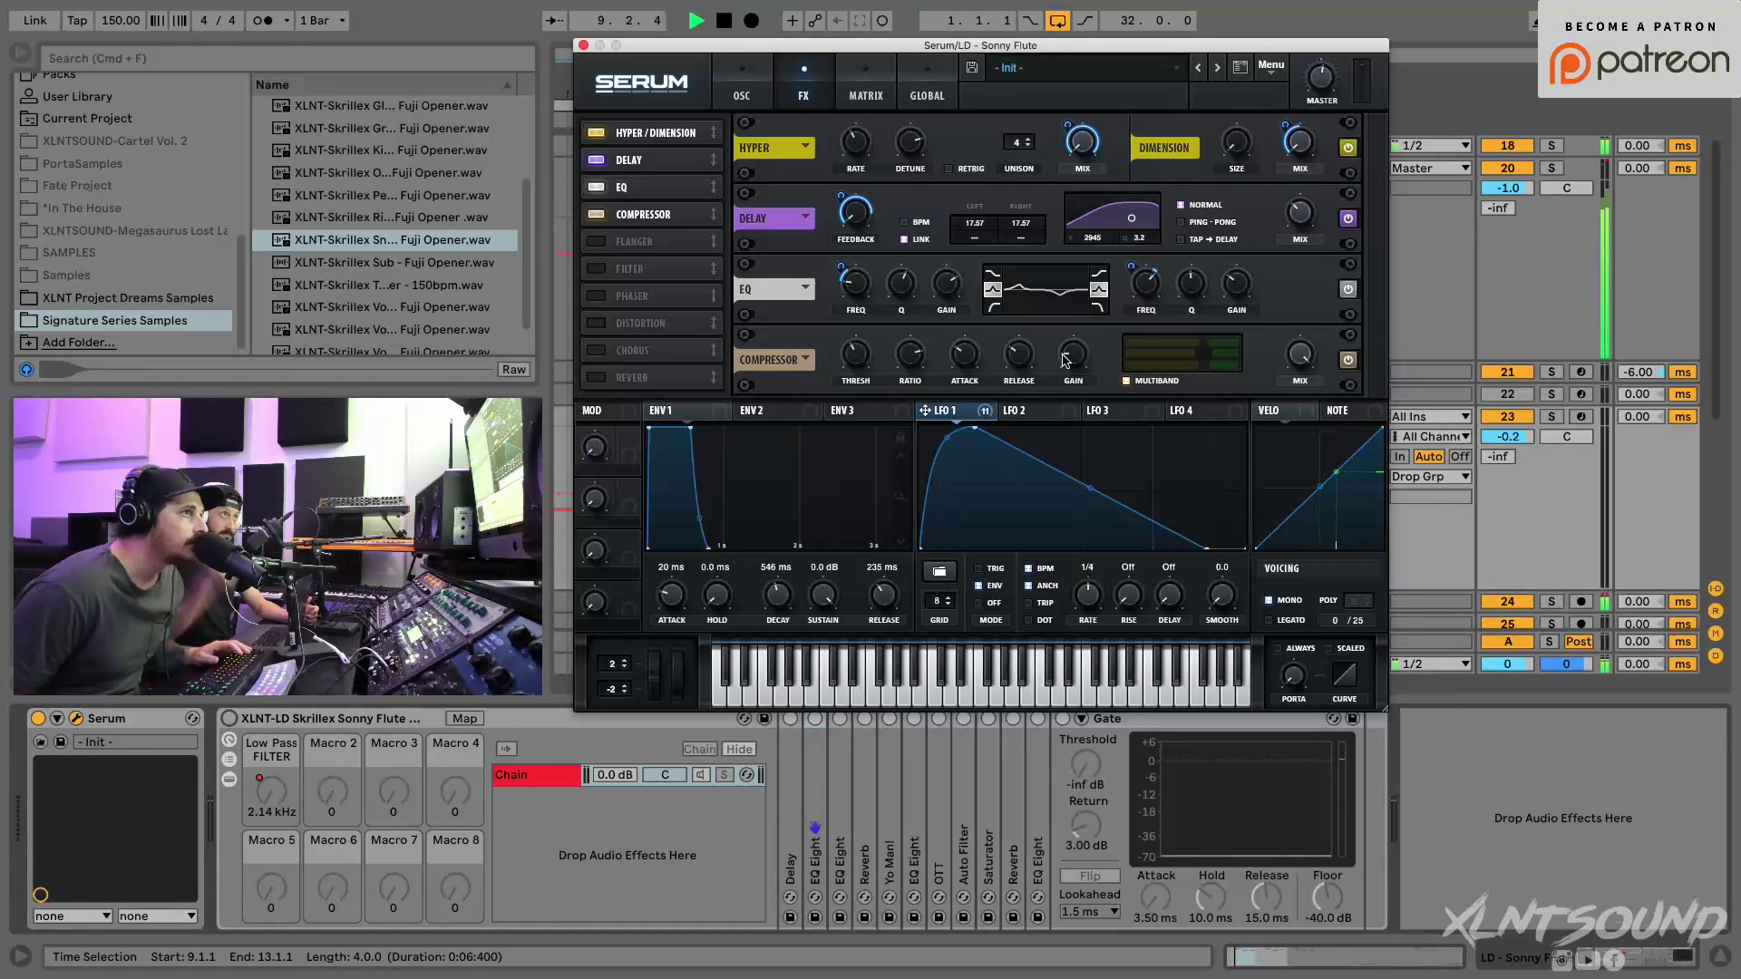
key("space")
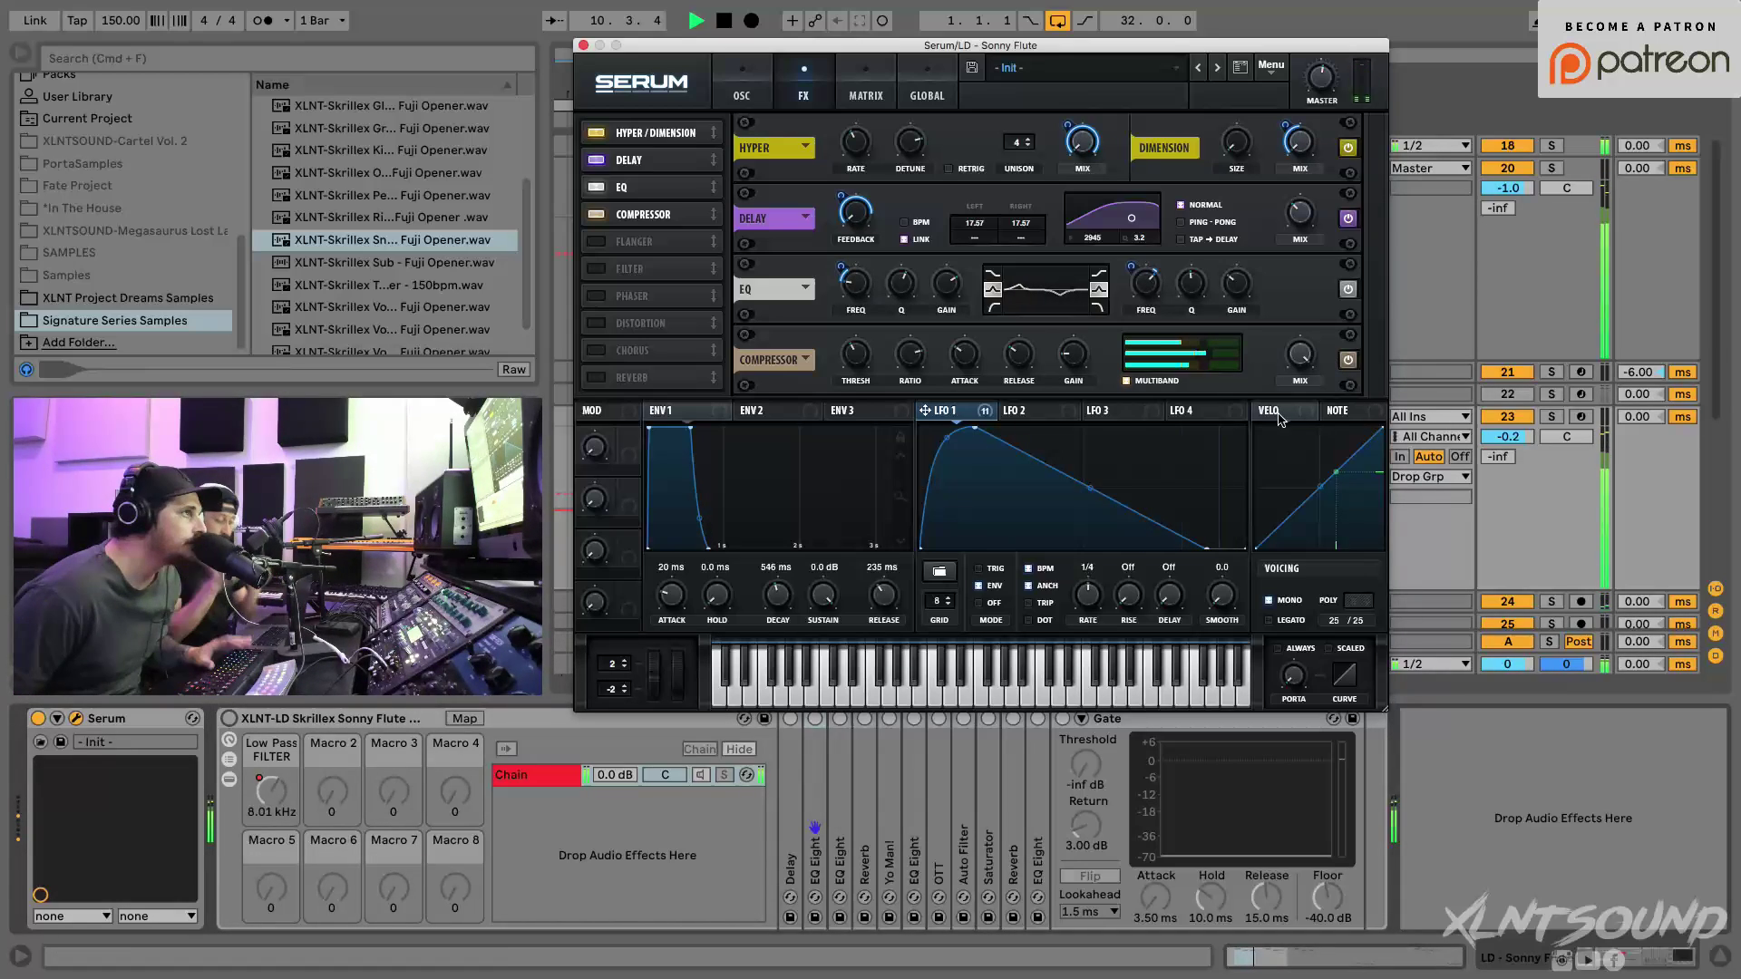
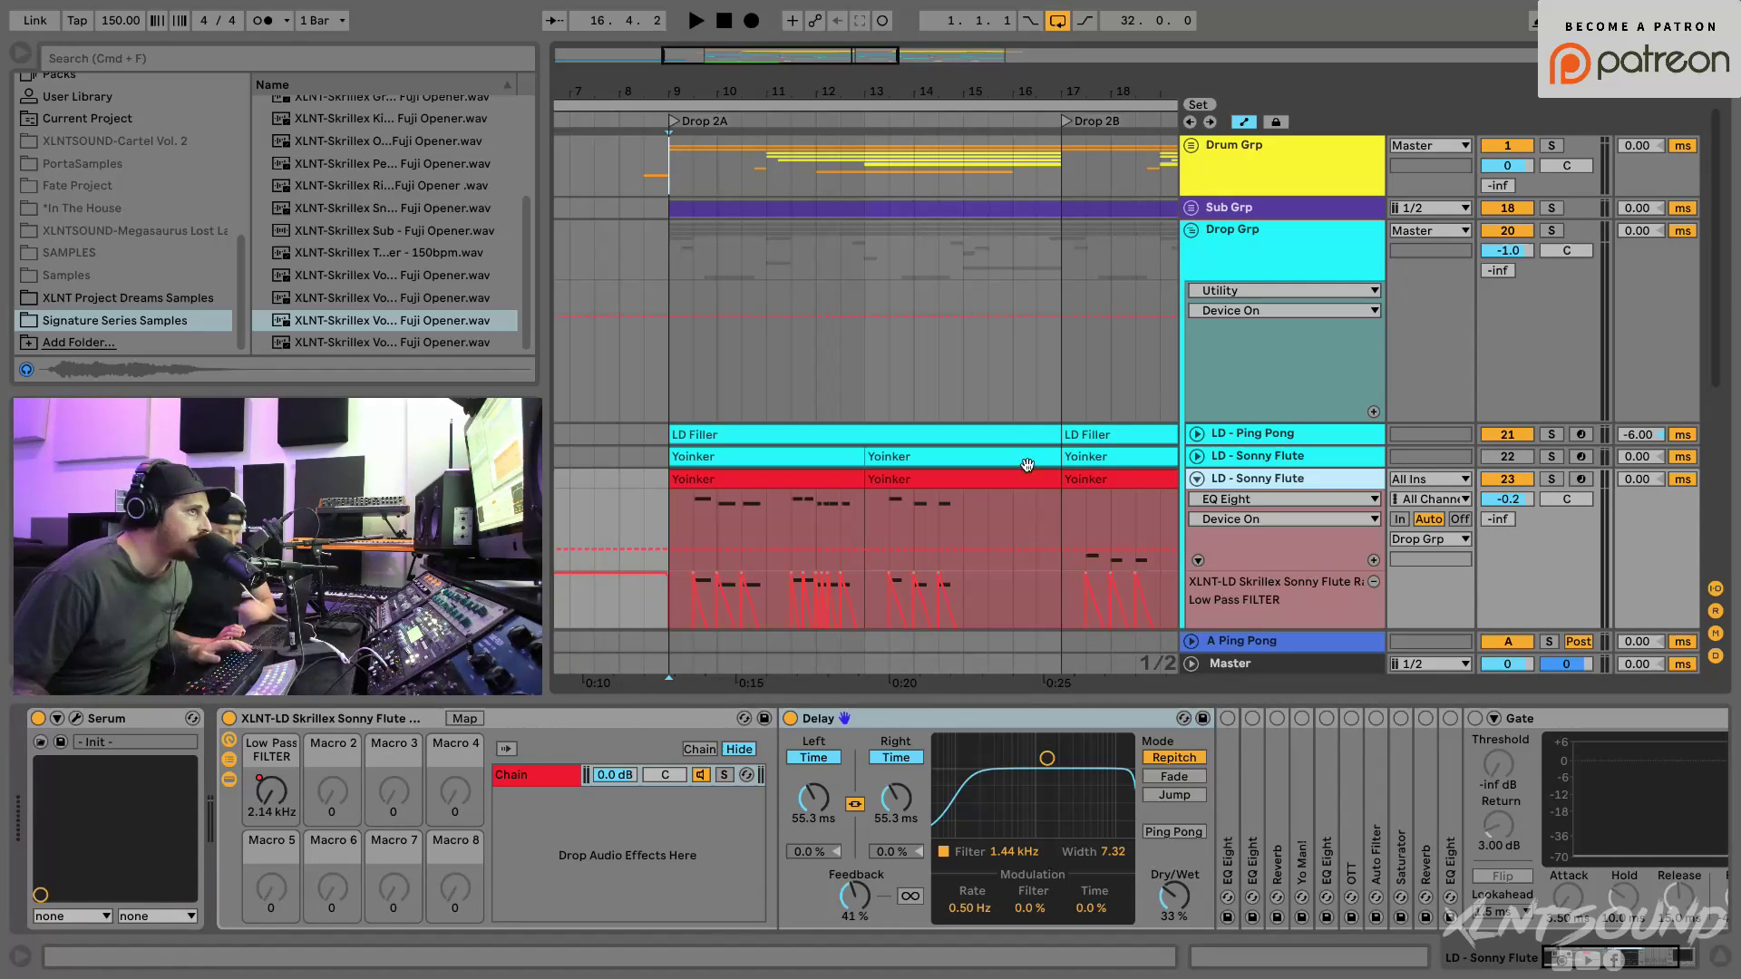
Step: Audition the lead from position 9.3.1 with the rack's Delay device active
left_click(687, 523)
key("space")
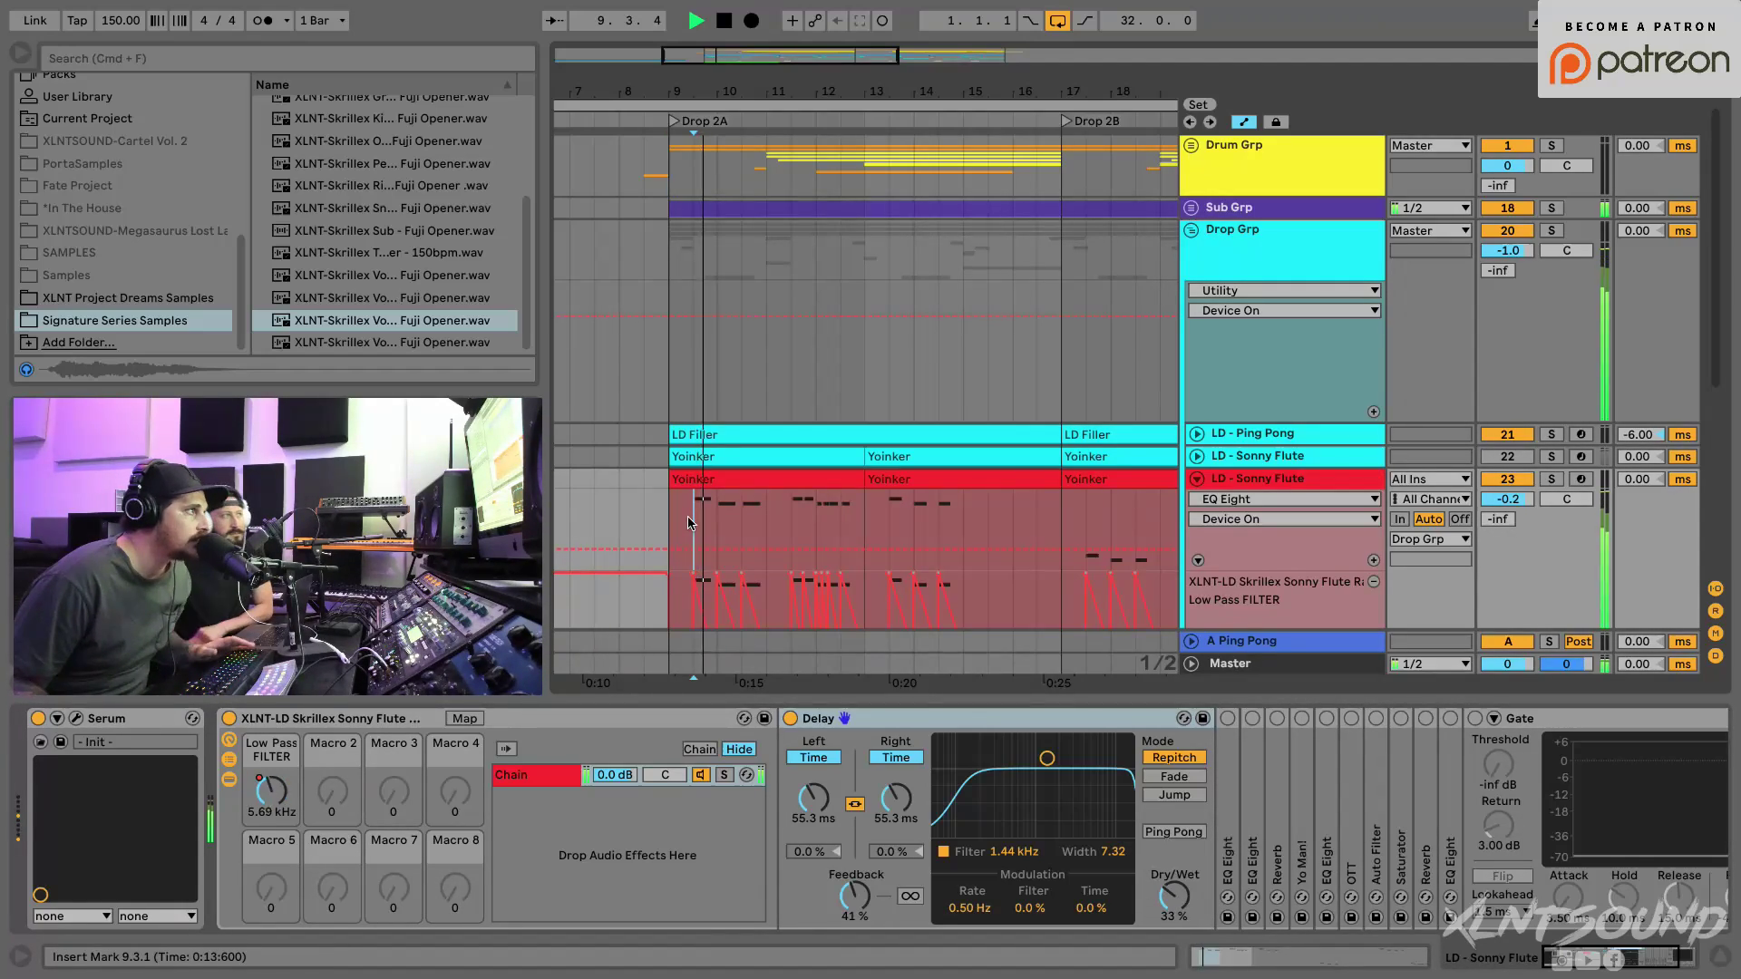
key("space")
Step: Collapse the Delay device and turn on the first EQ Eight in the rack, leaving it collapsed
double_click(798, 719)
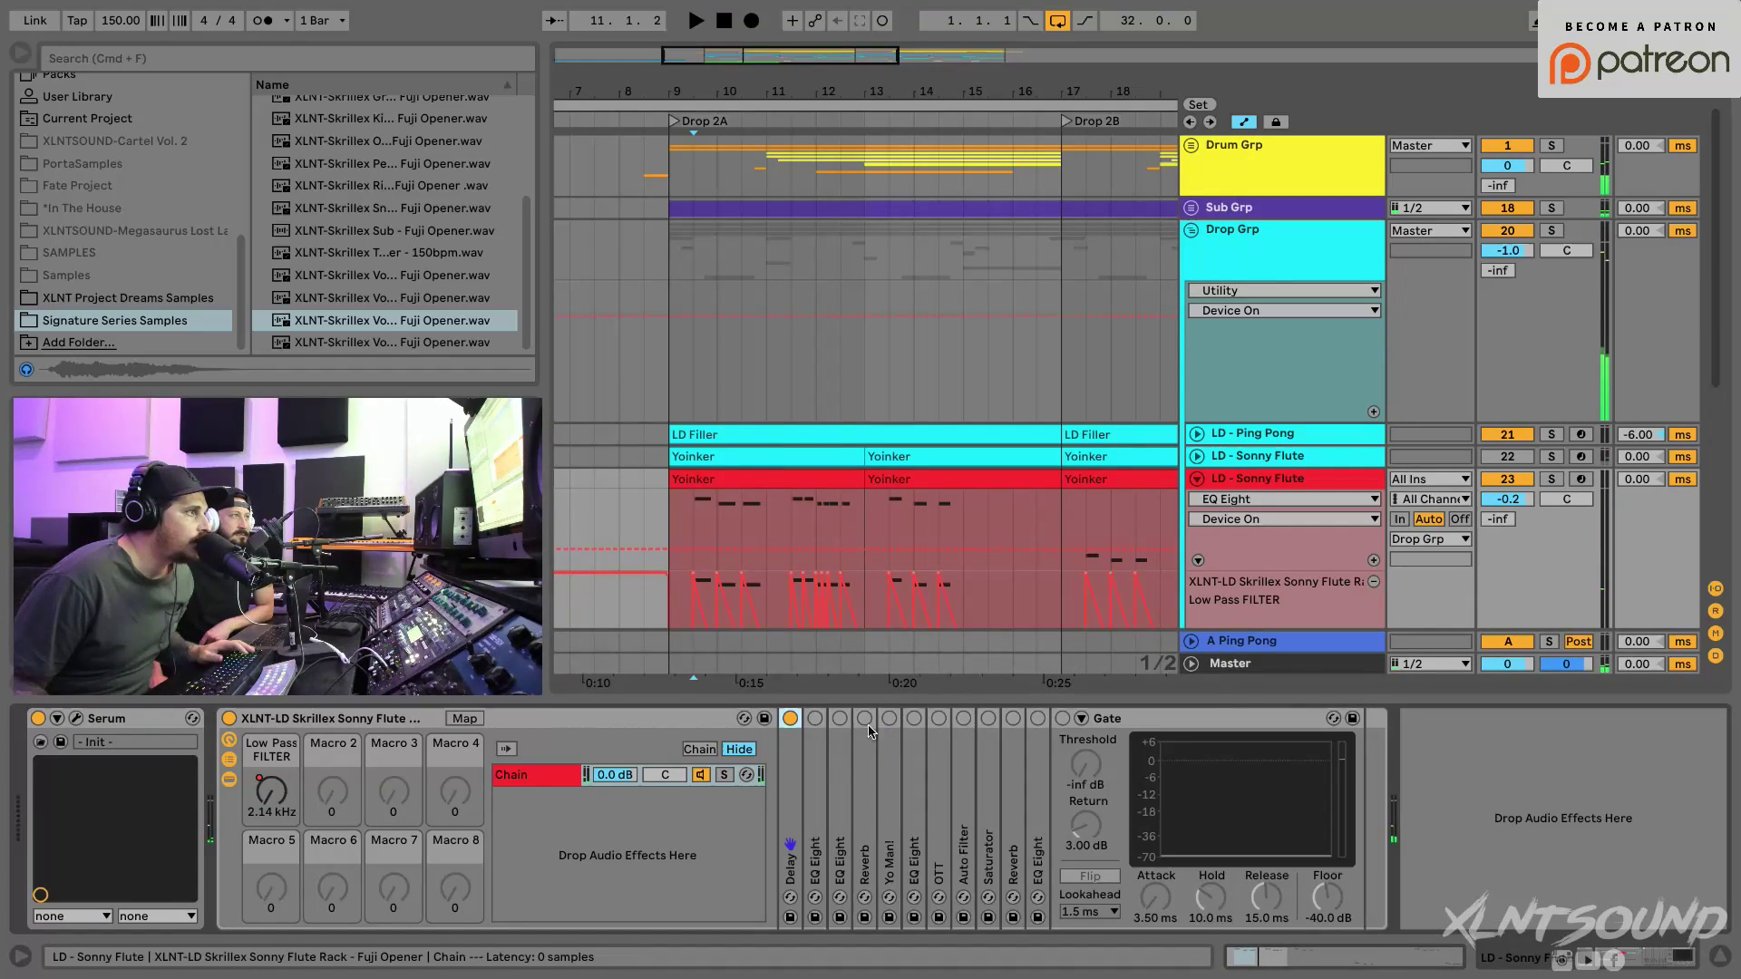
double_click(816, 779)
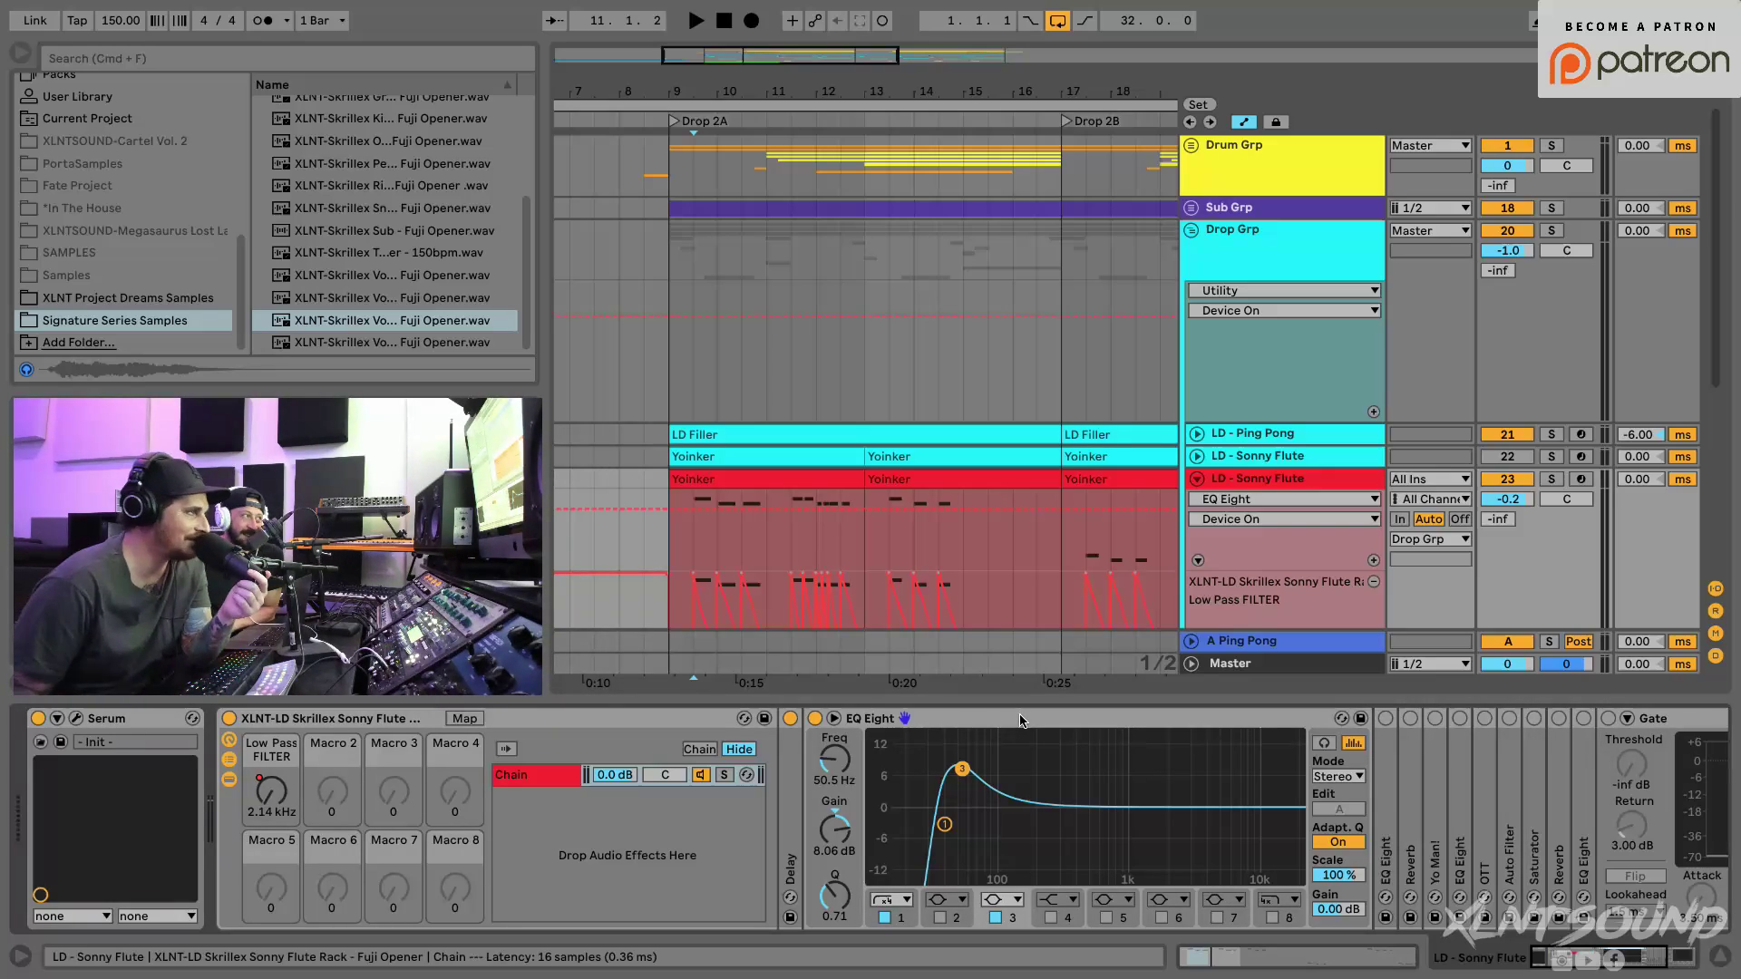
double_click(967, 723)
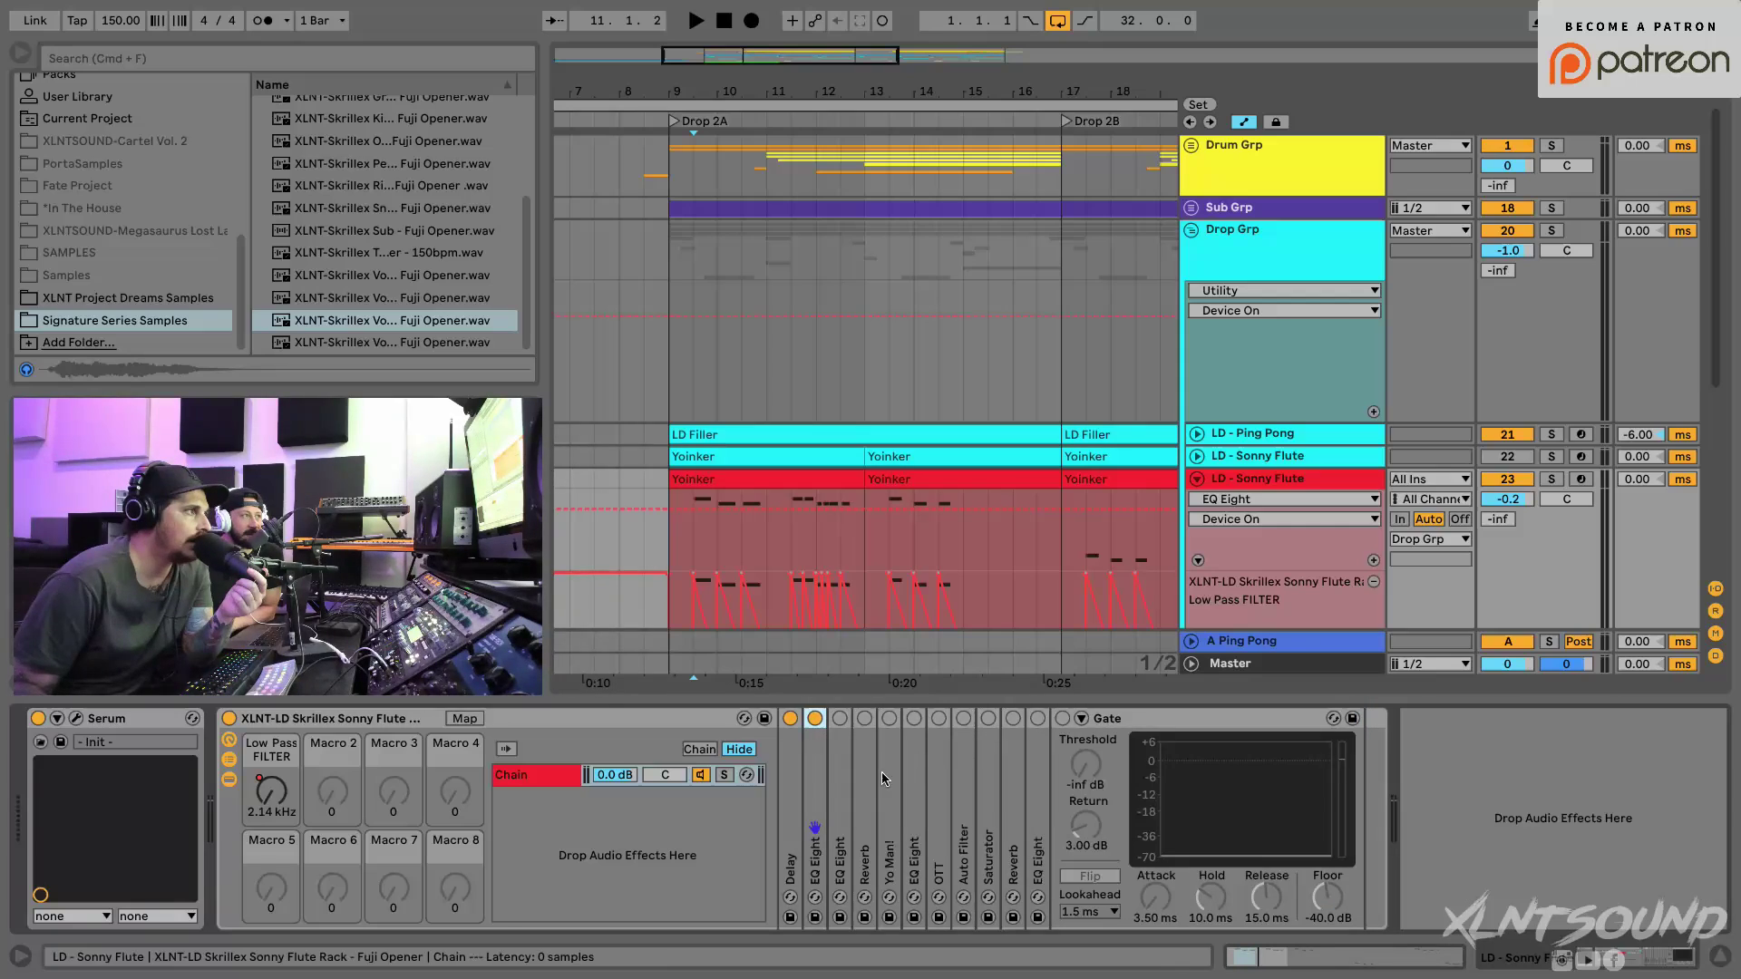
Step: Expand and turn on the second EQ Eight in the rack, and audition the lead through it
double_click(839, 764)
left_click(840, 718)
key("space")
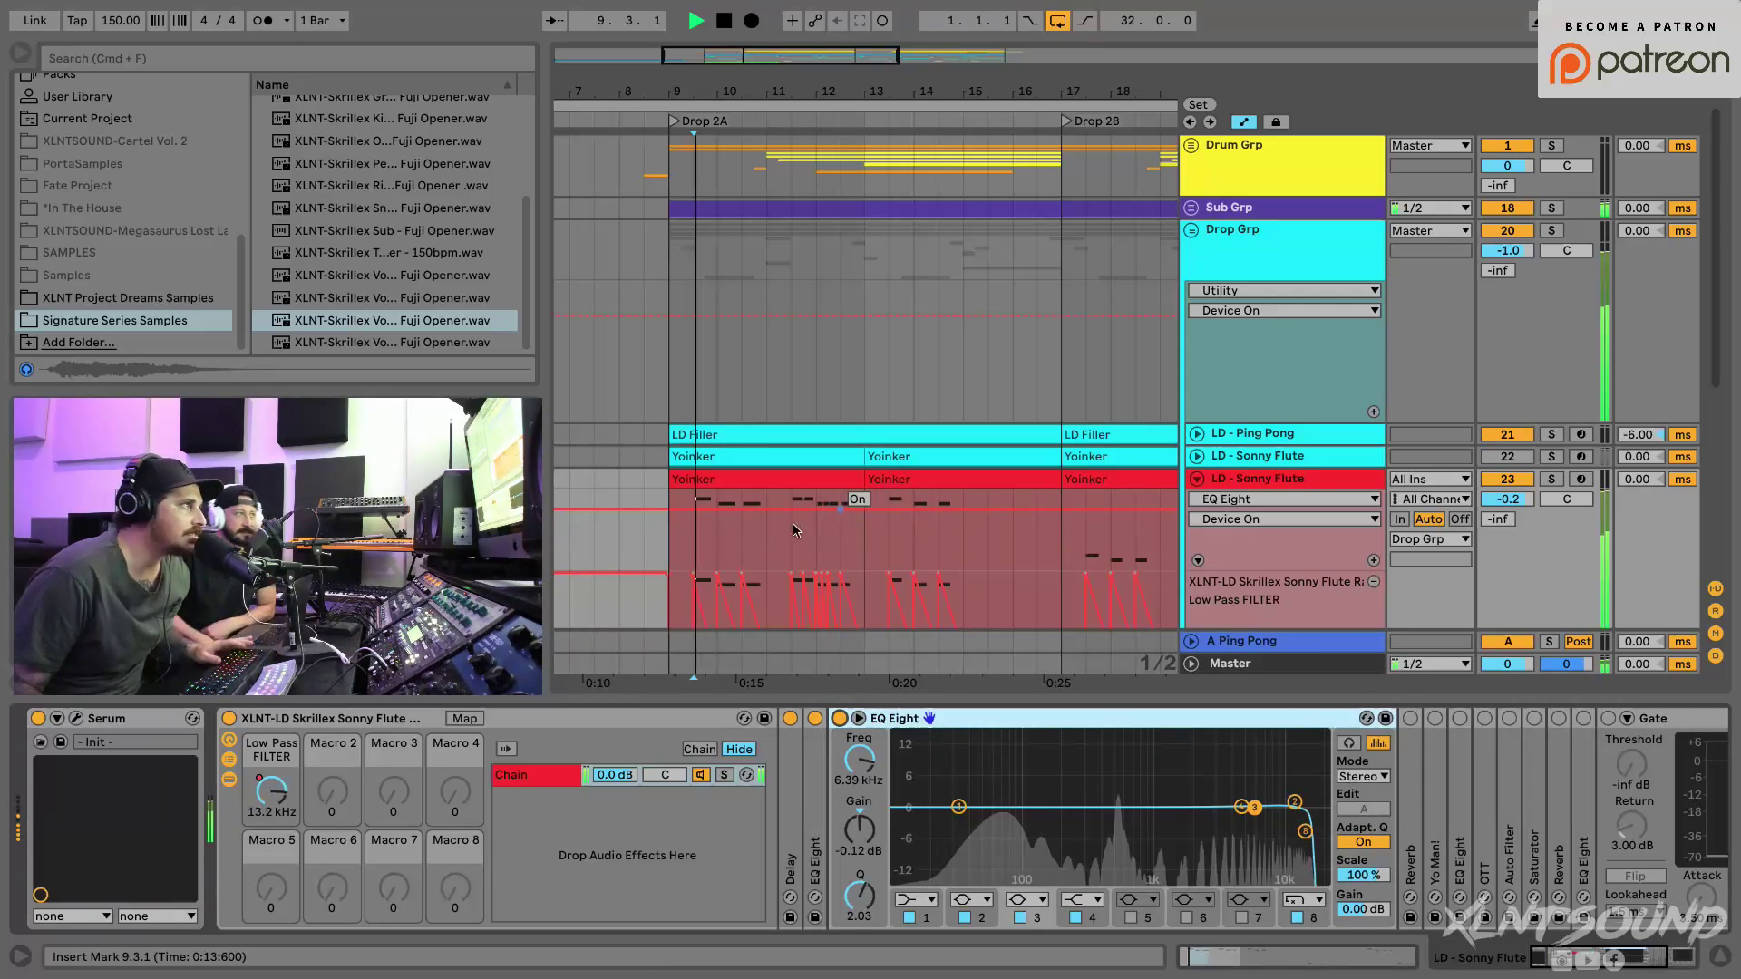
key("space")
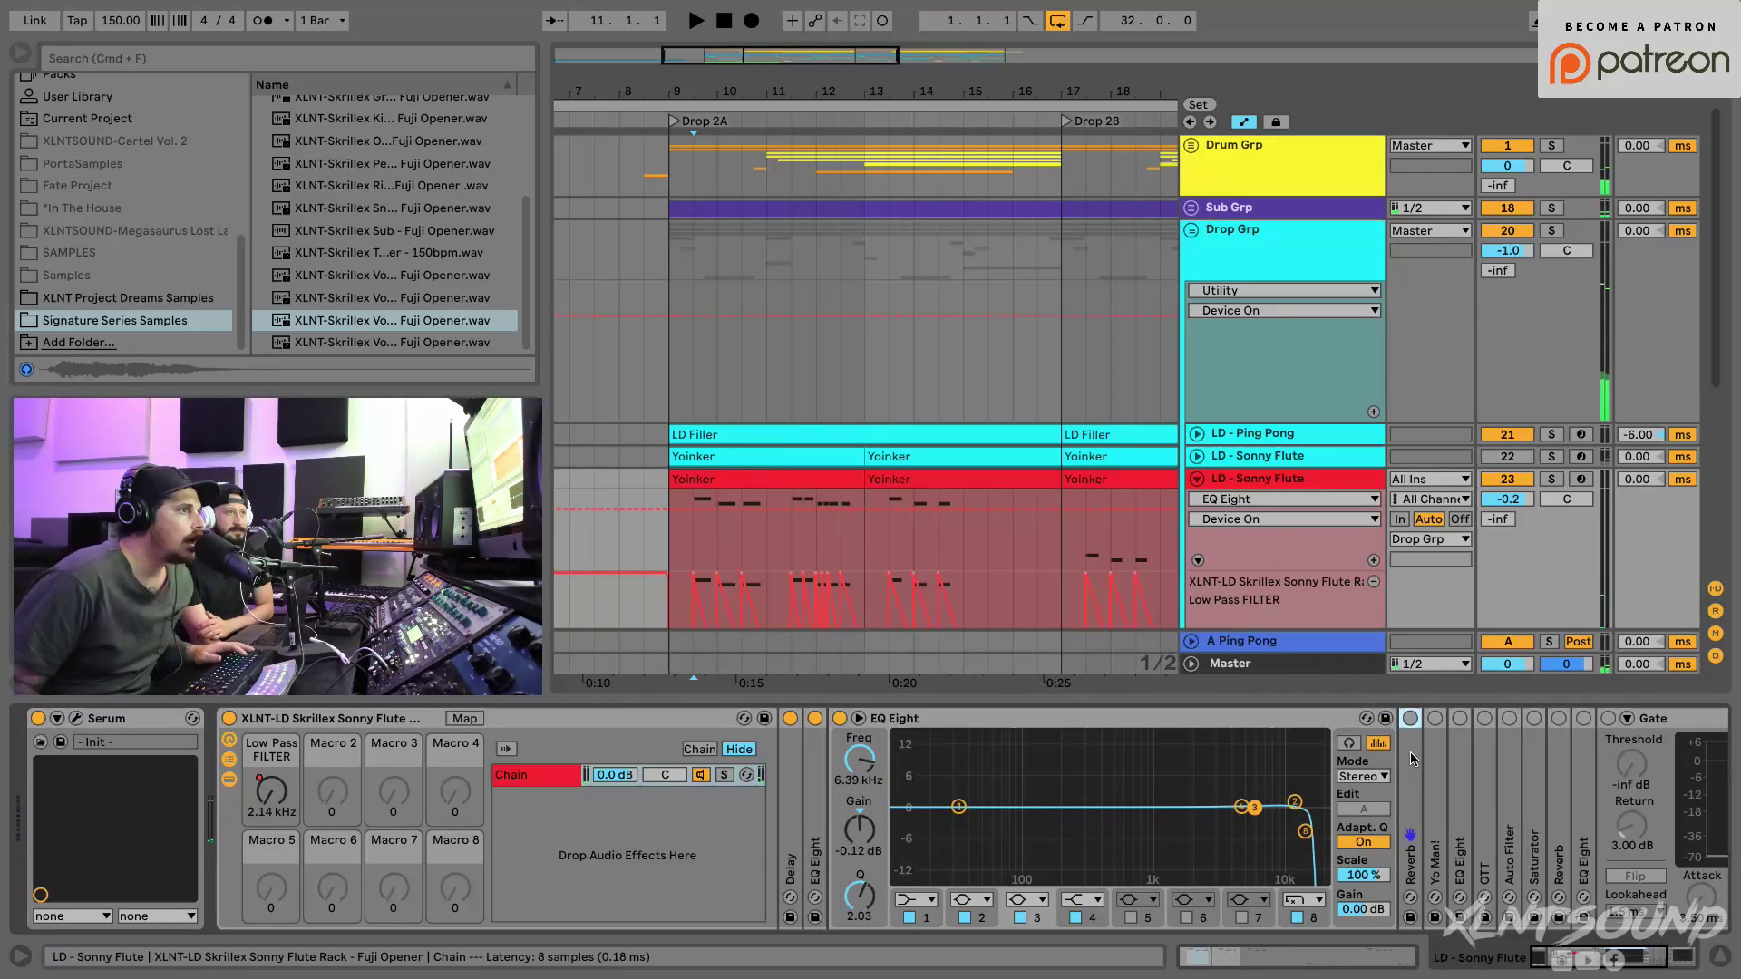
Step: Collapse the second EQ Eight and turn on the first Reverb, auditioning the lead before collapsing the Reverb
double_click(1411, 760)
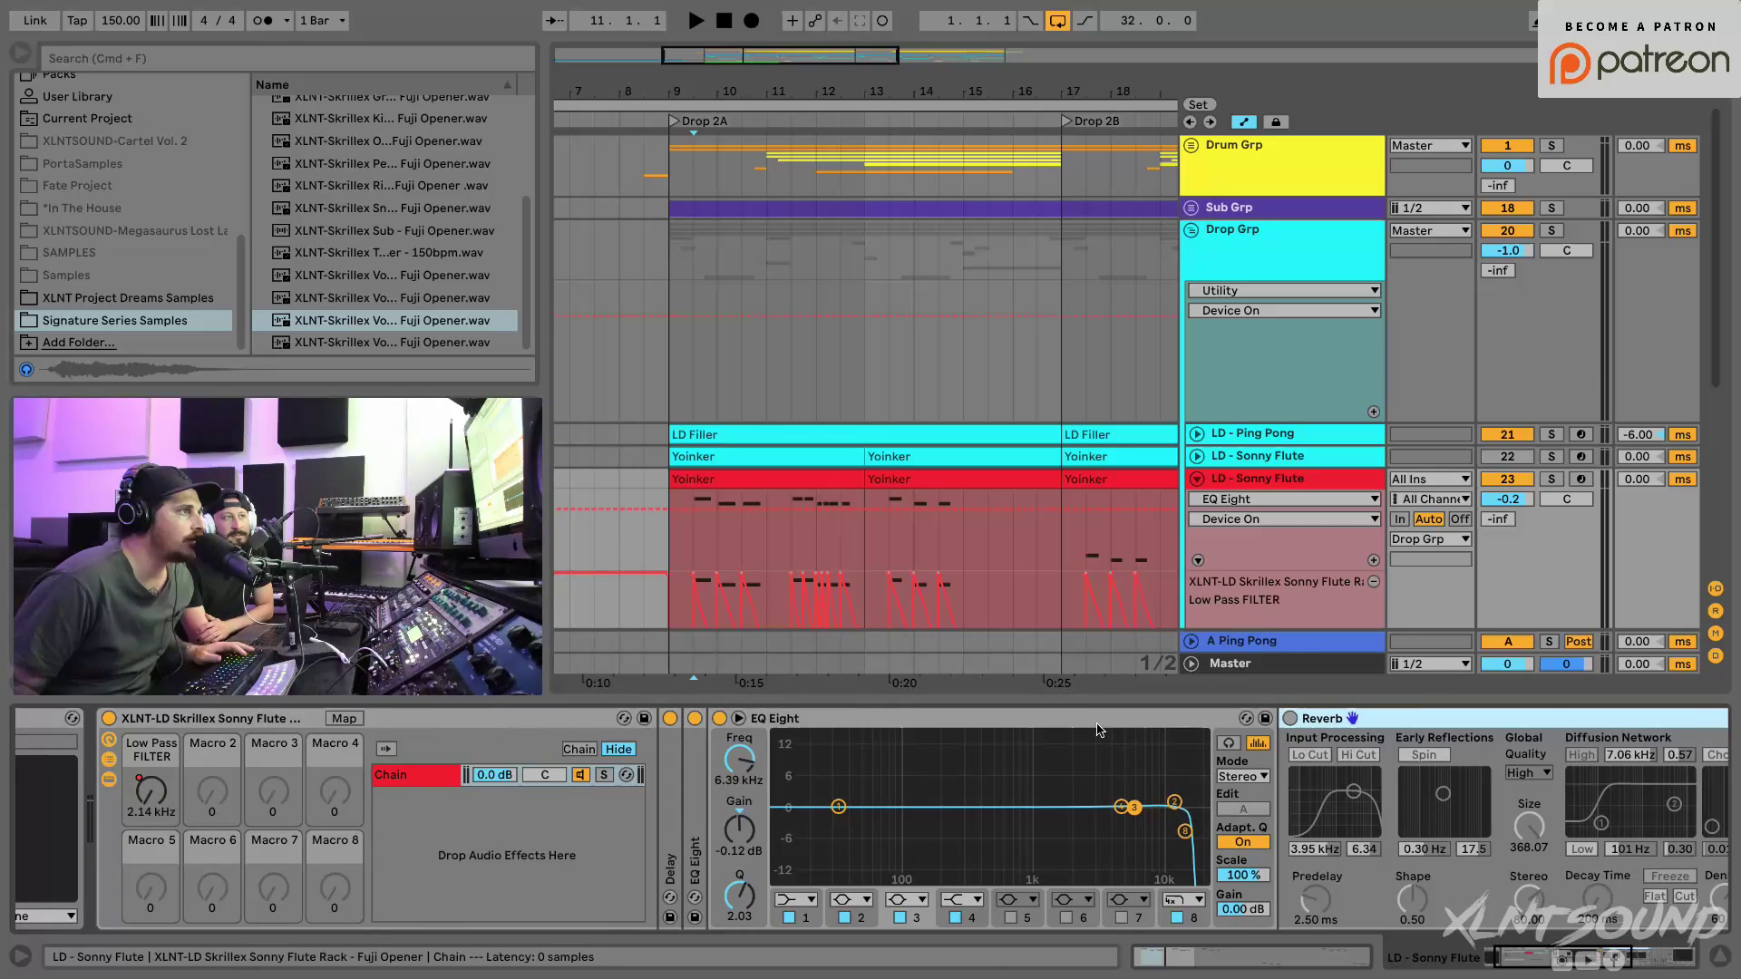
double_click(1098, 725)
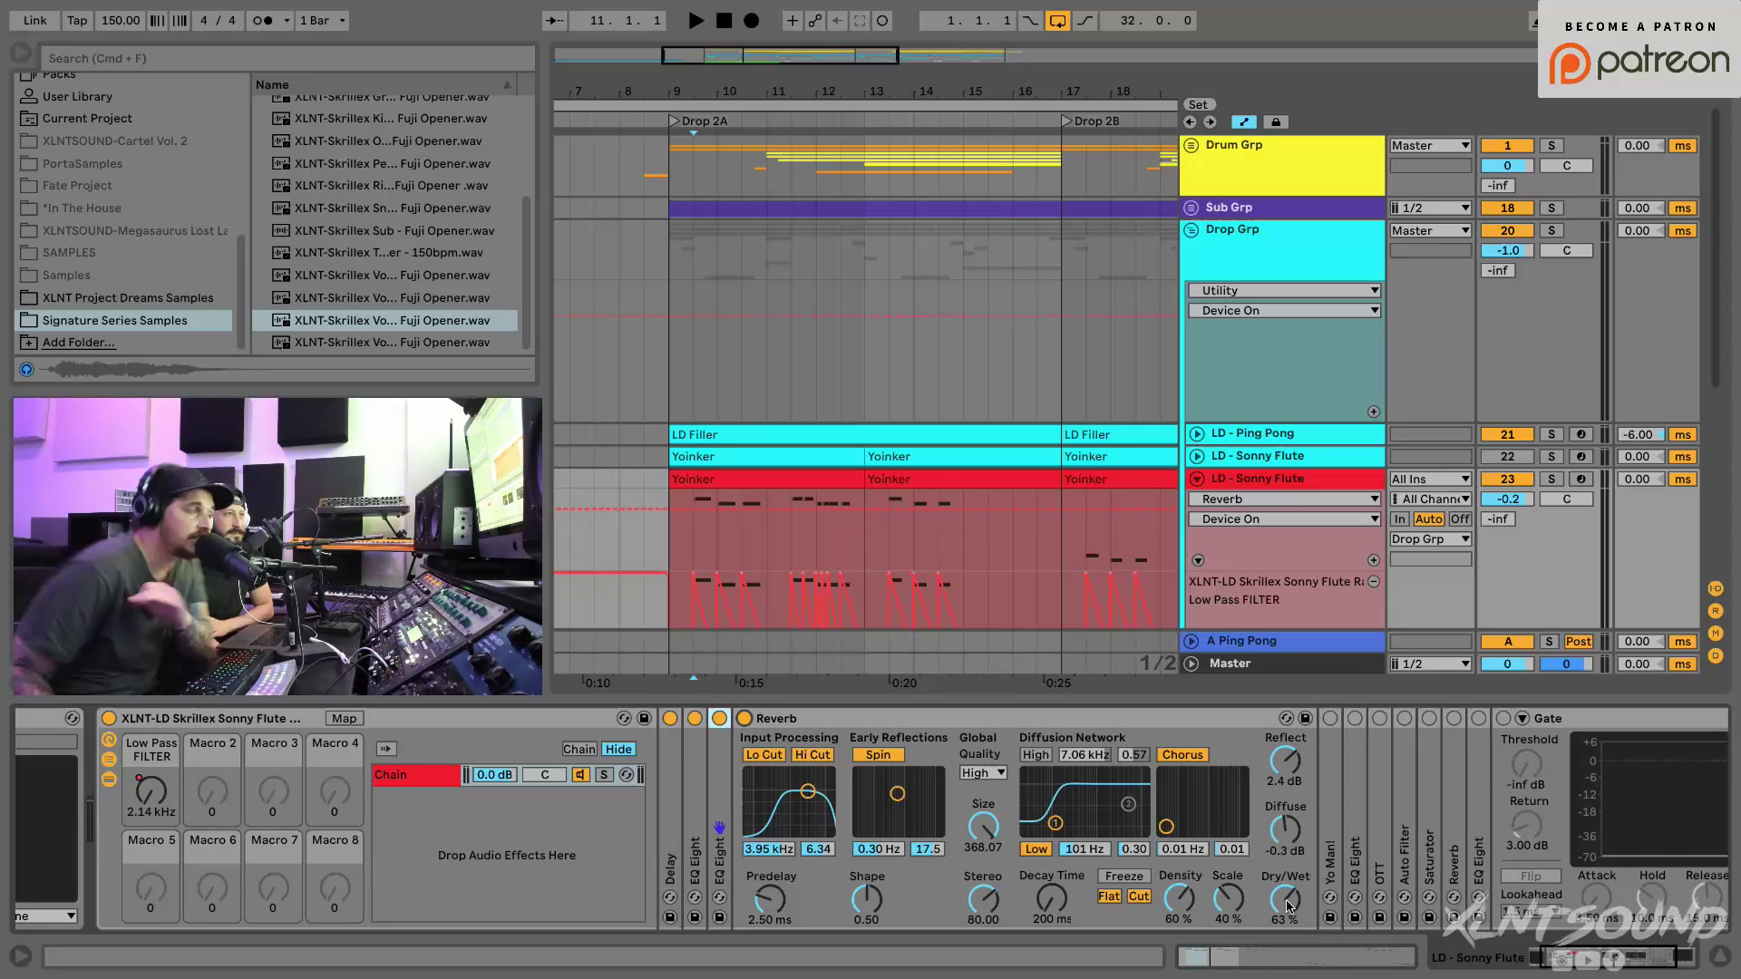
key("space")
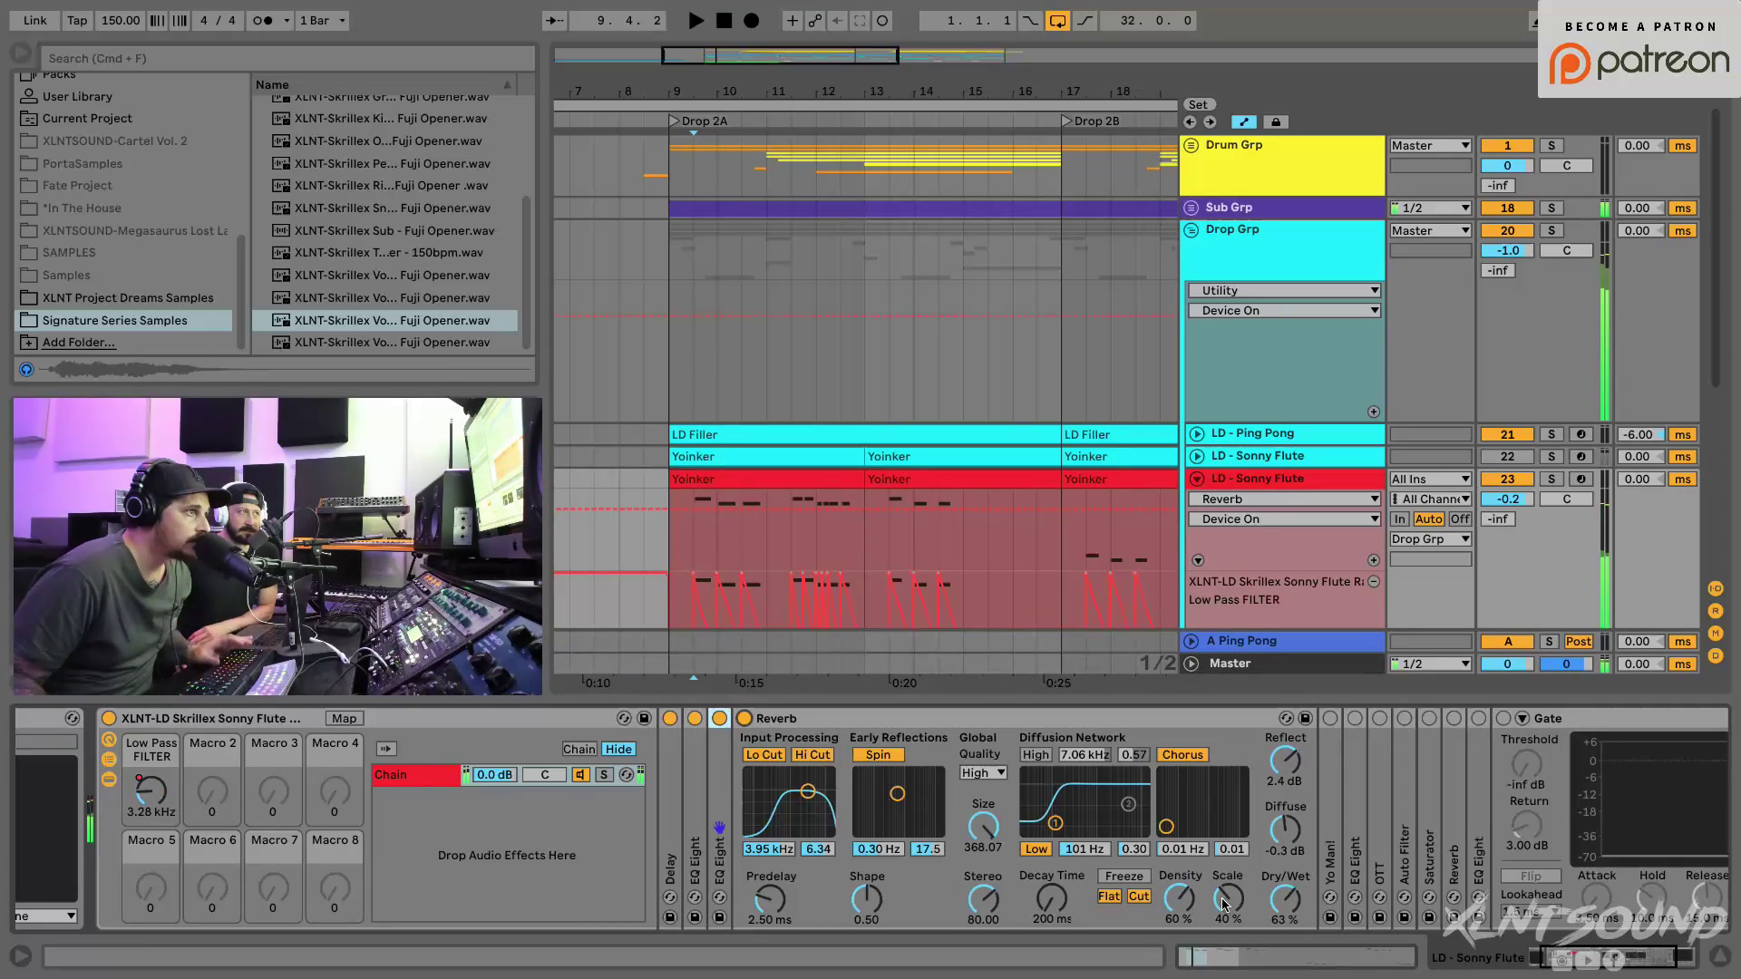
double_click(1027, 715)
Step: Turn on the Yo Man! device after the first Reverb, audition the lead through it and collapse the device
double_click(769, 793)
left_click(770, 719)
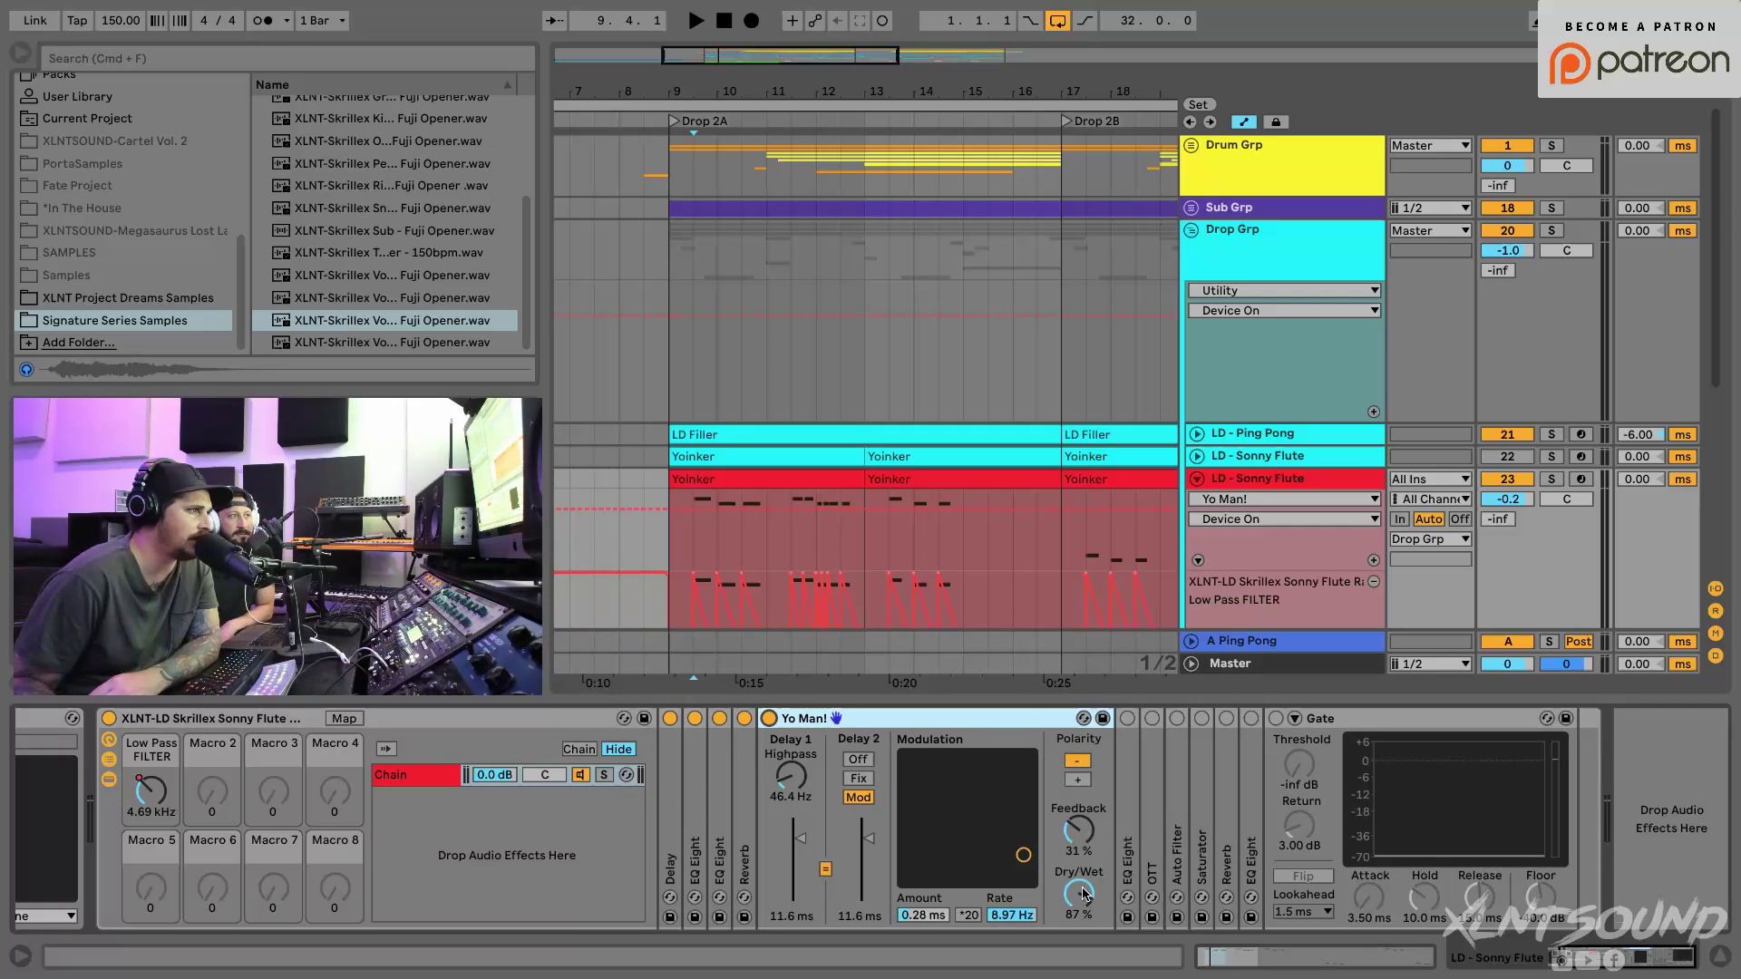
key("space")
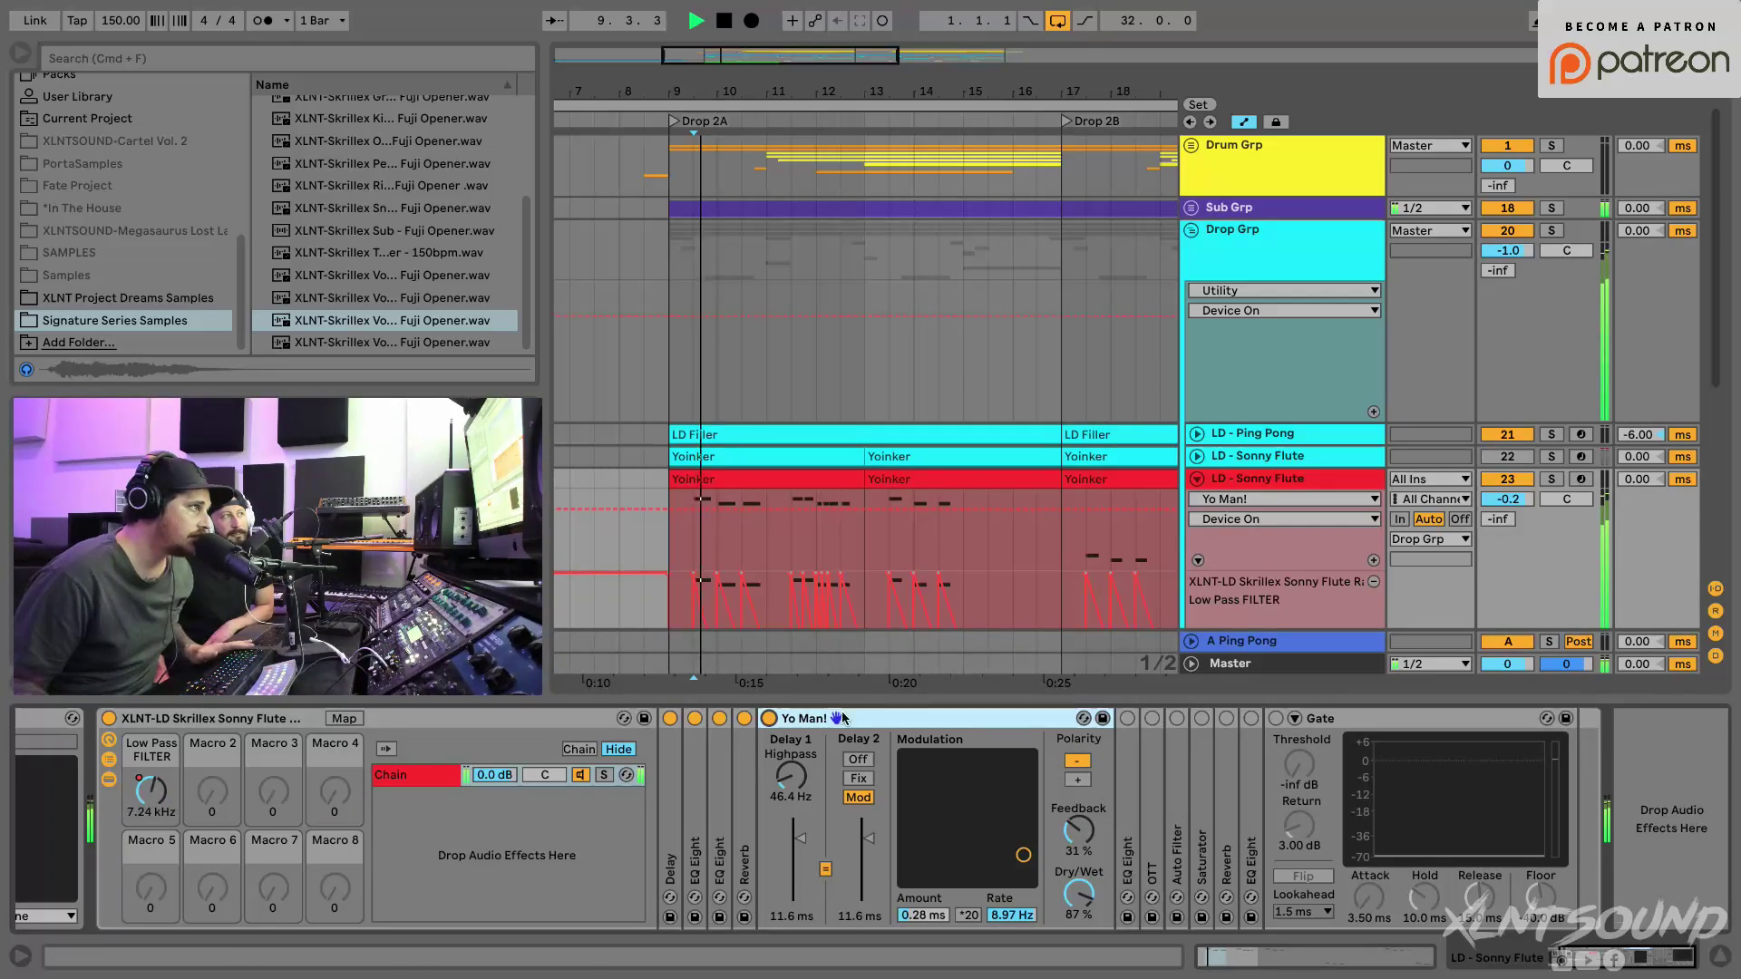
key("space")
double_click(898, 729)
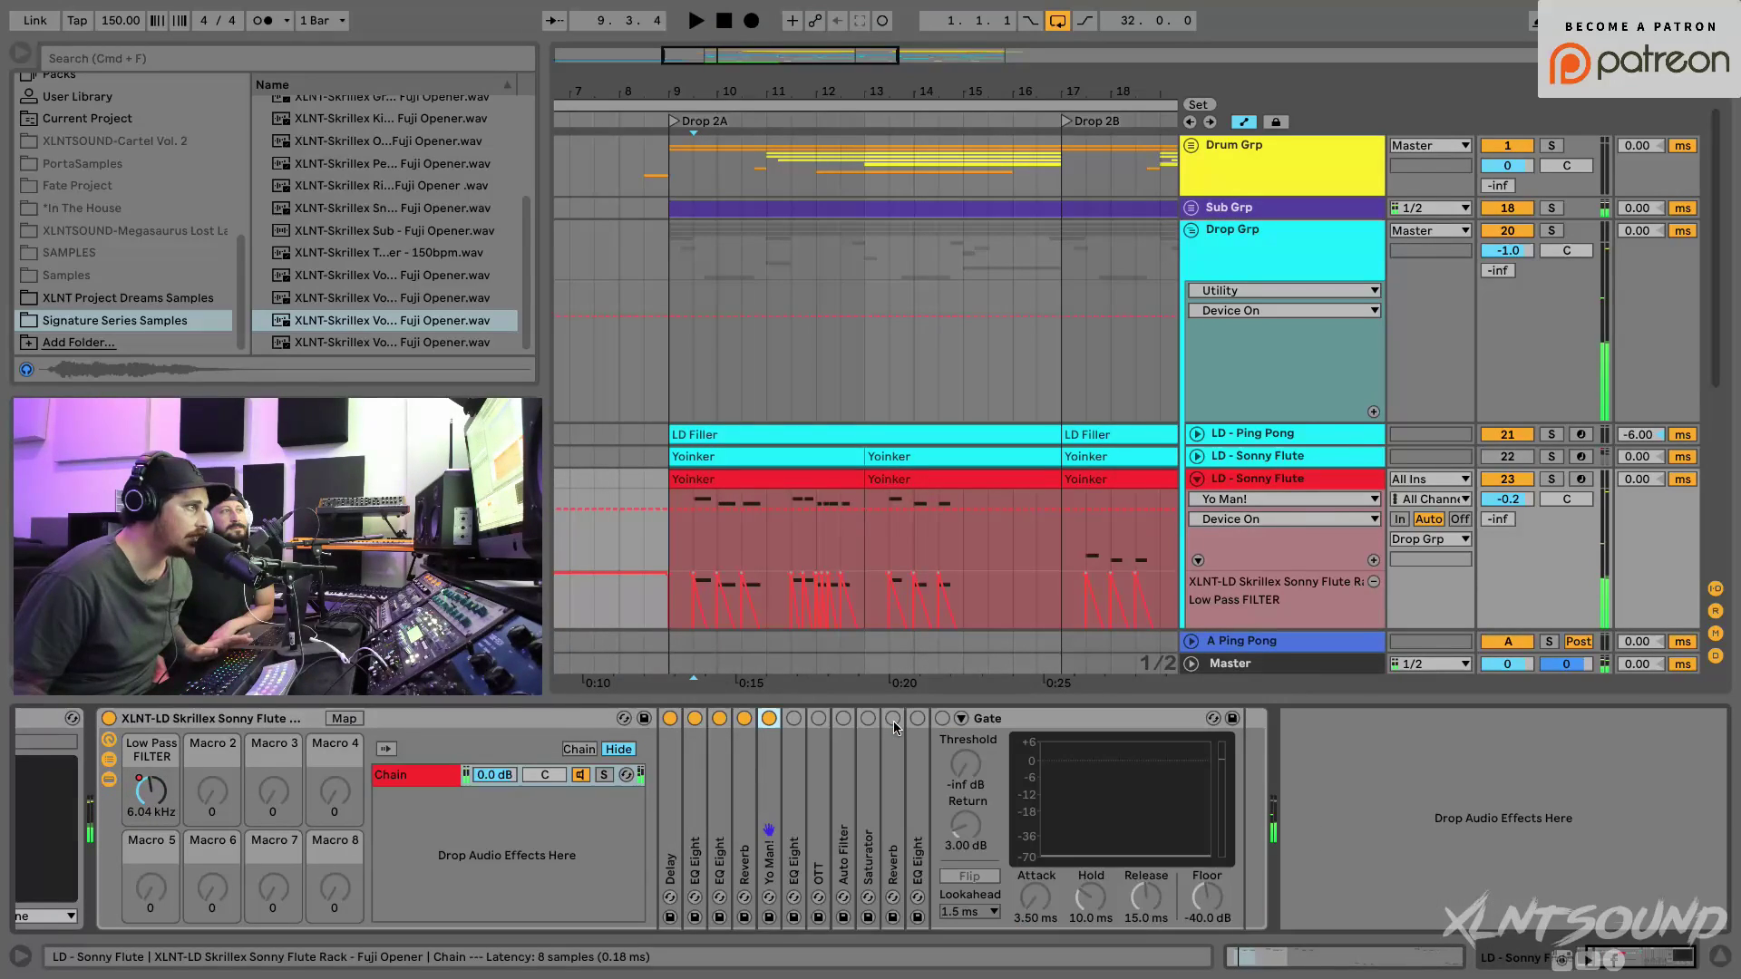
Step: Turn on the EQ Eight that follows Yo Man!, audition the lead through it and collapse the device
double_click(798, 795)
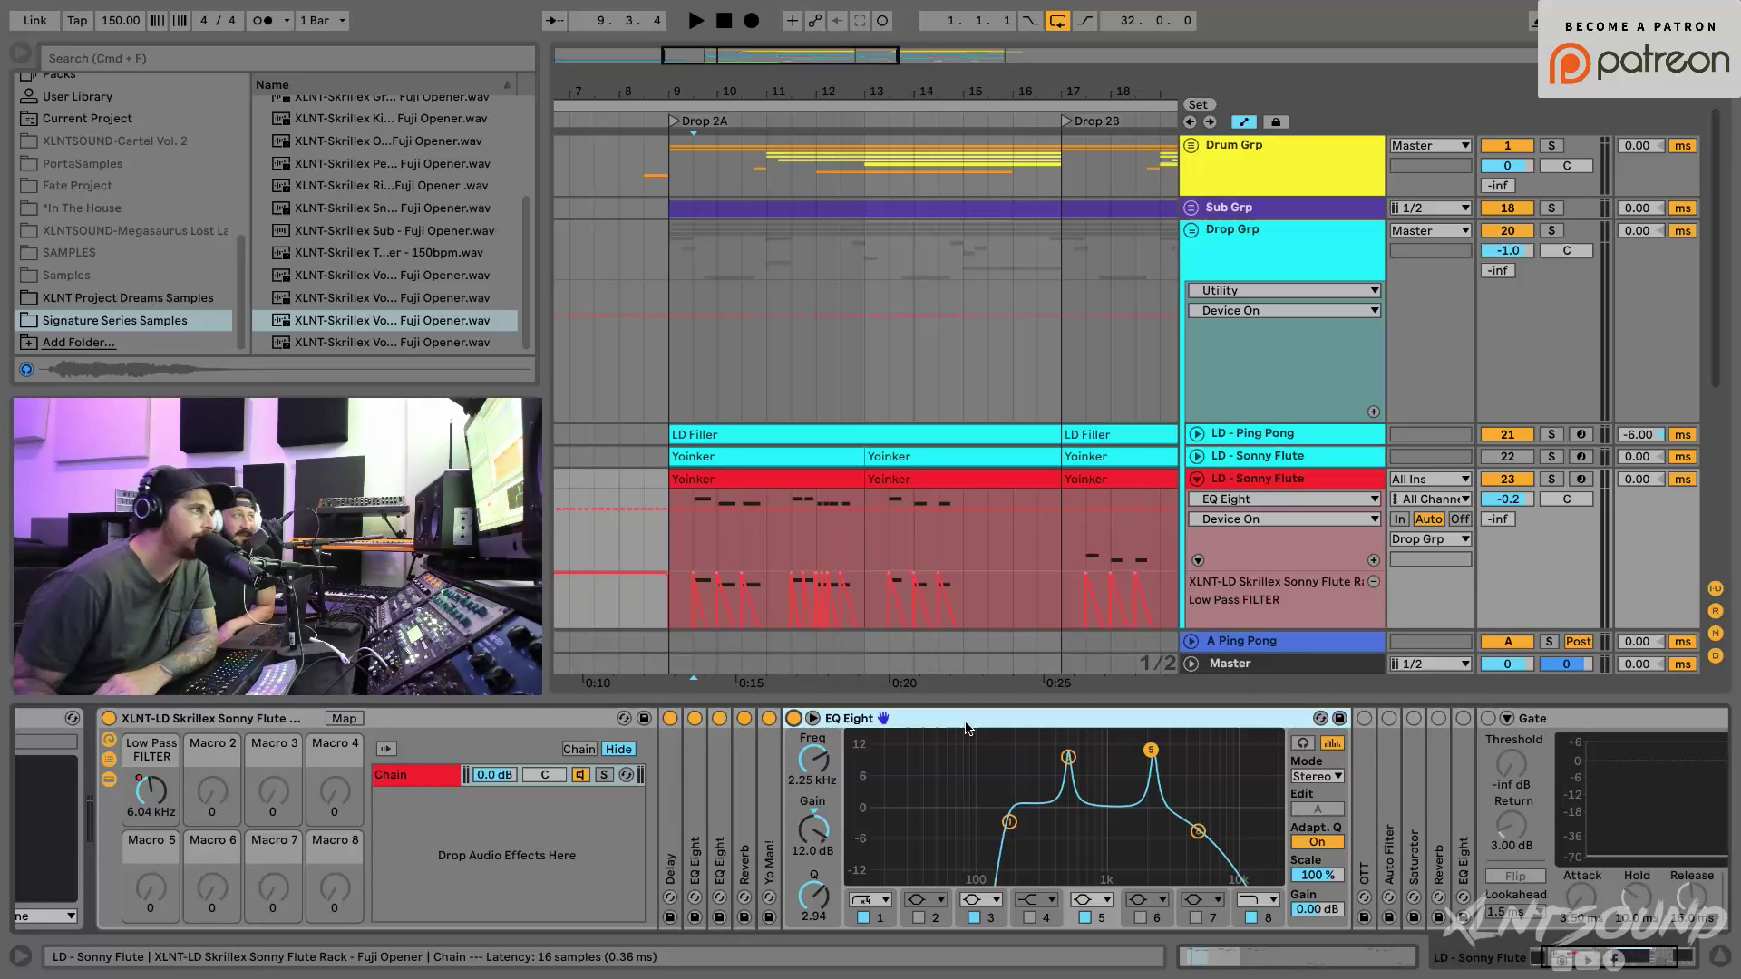
left_click(706, 399)
key("space")
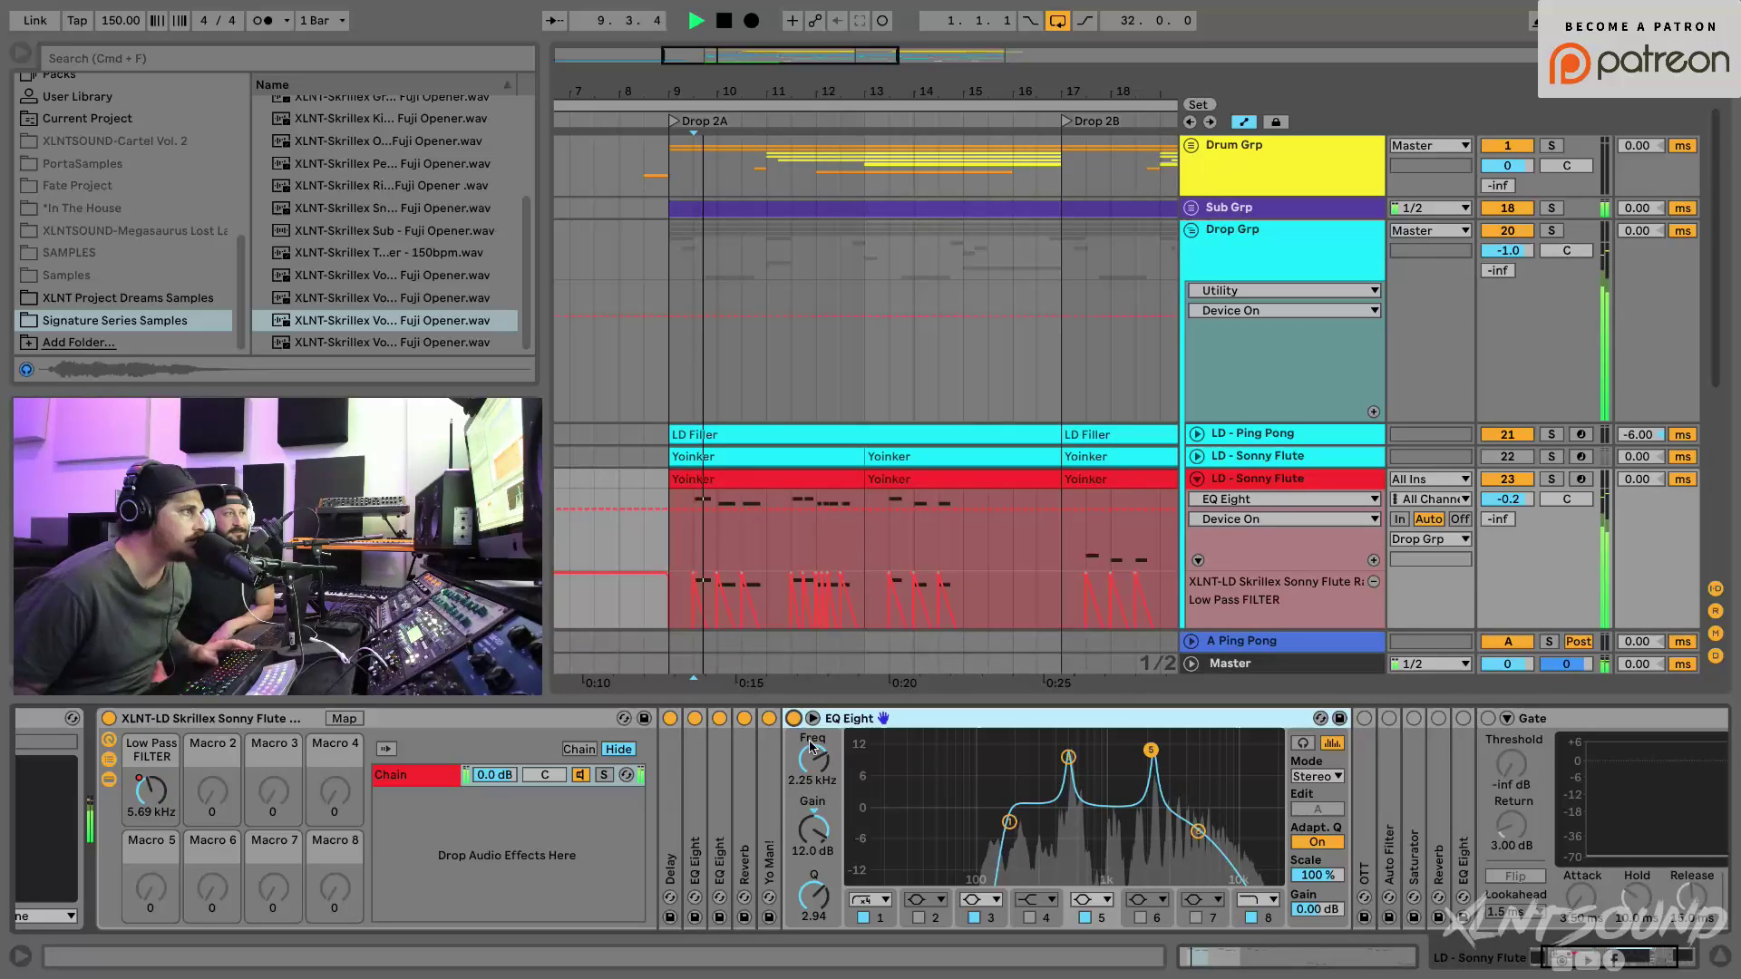
key("space")
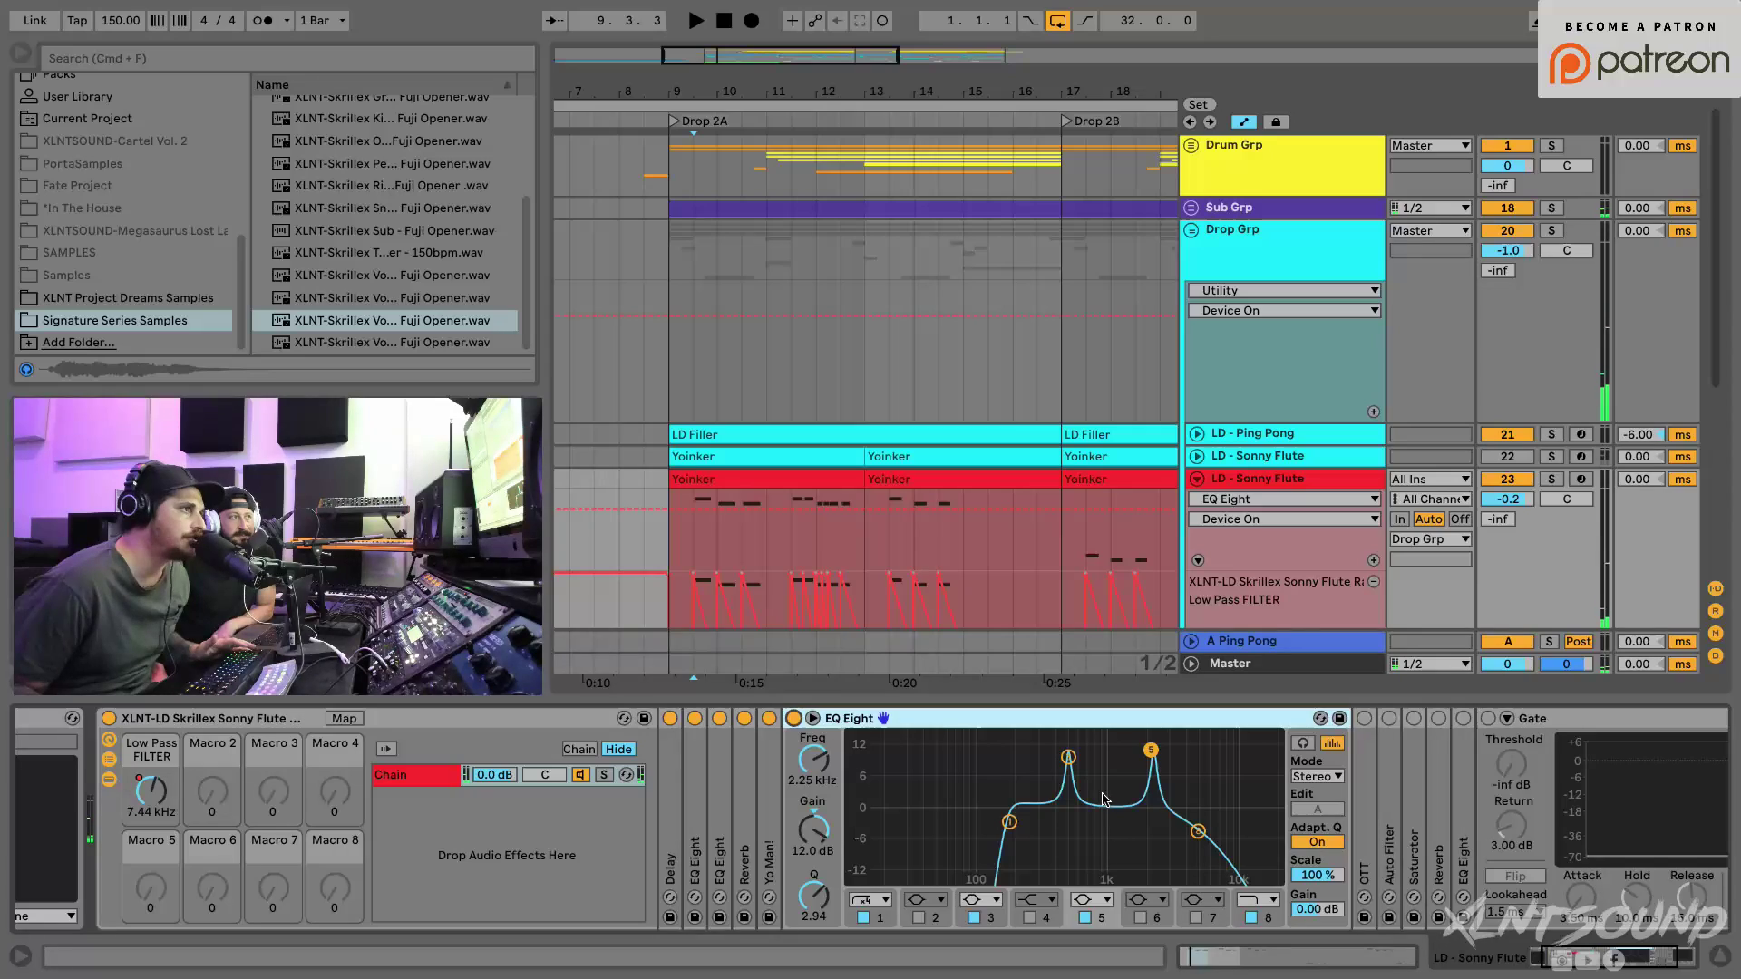
double_click(1126, 721)
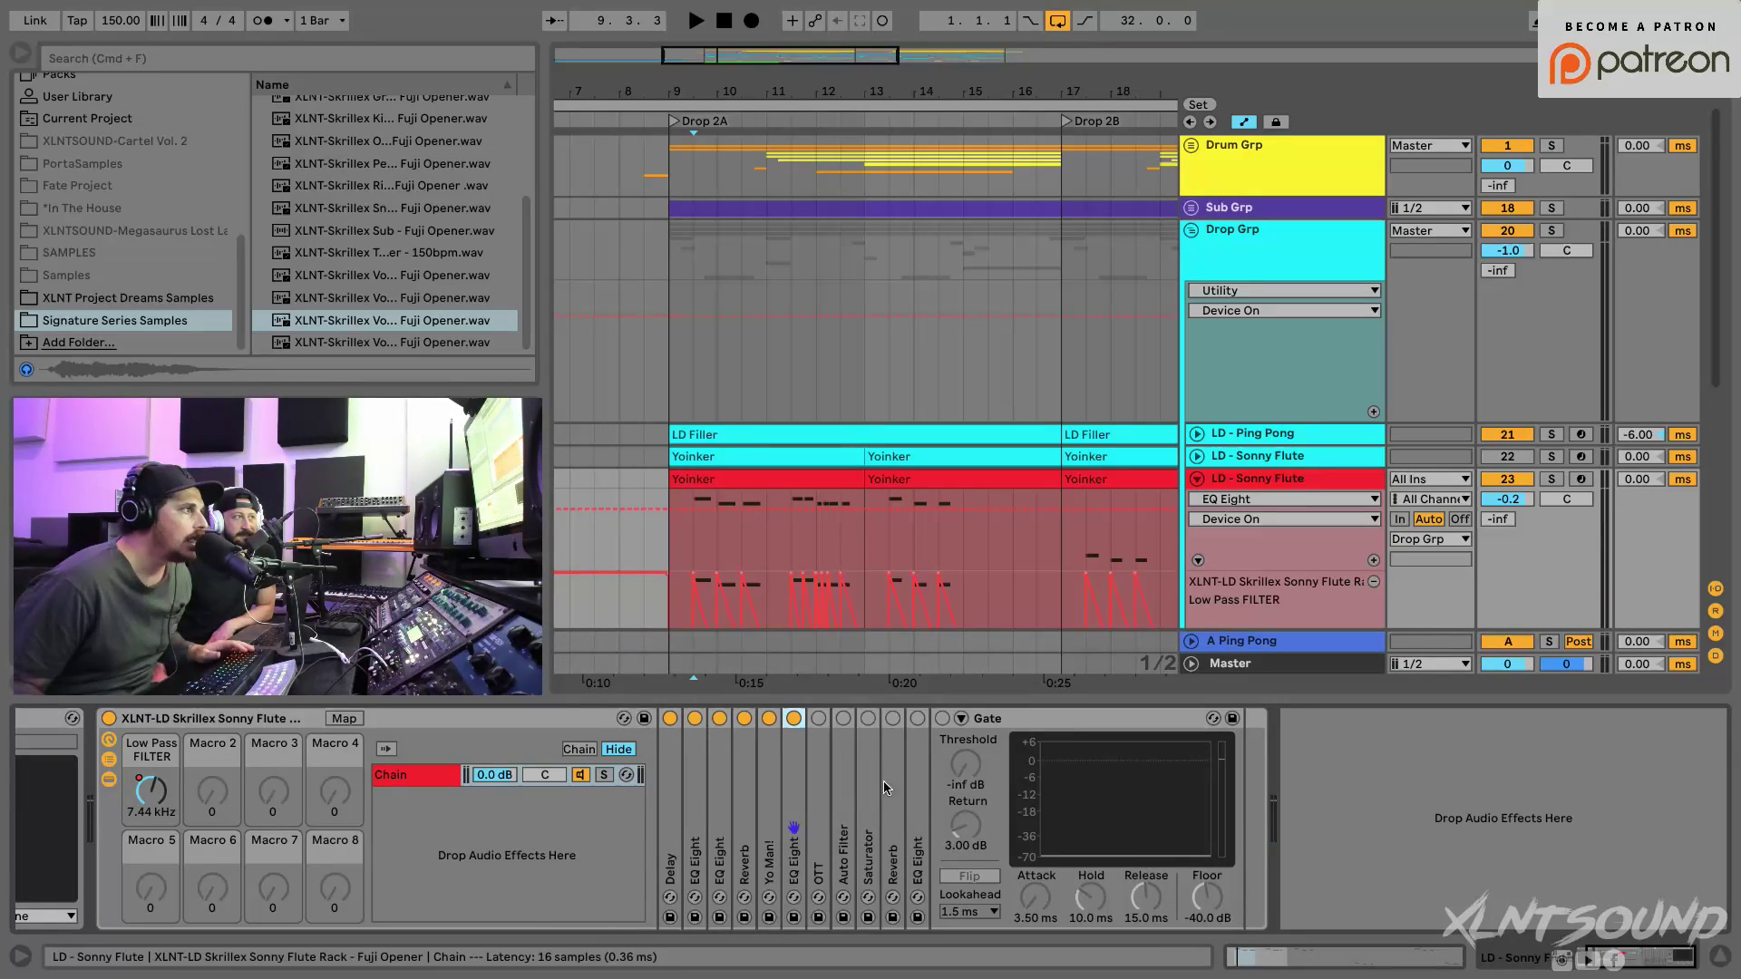
Step: Expand the OTT device in the rack and turn it on
double_click(818, 810)
left_click(815, 719)
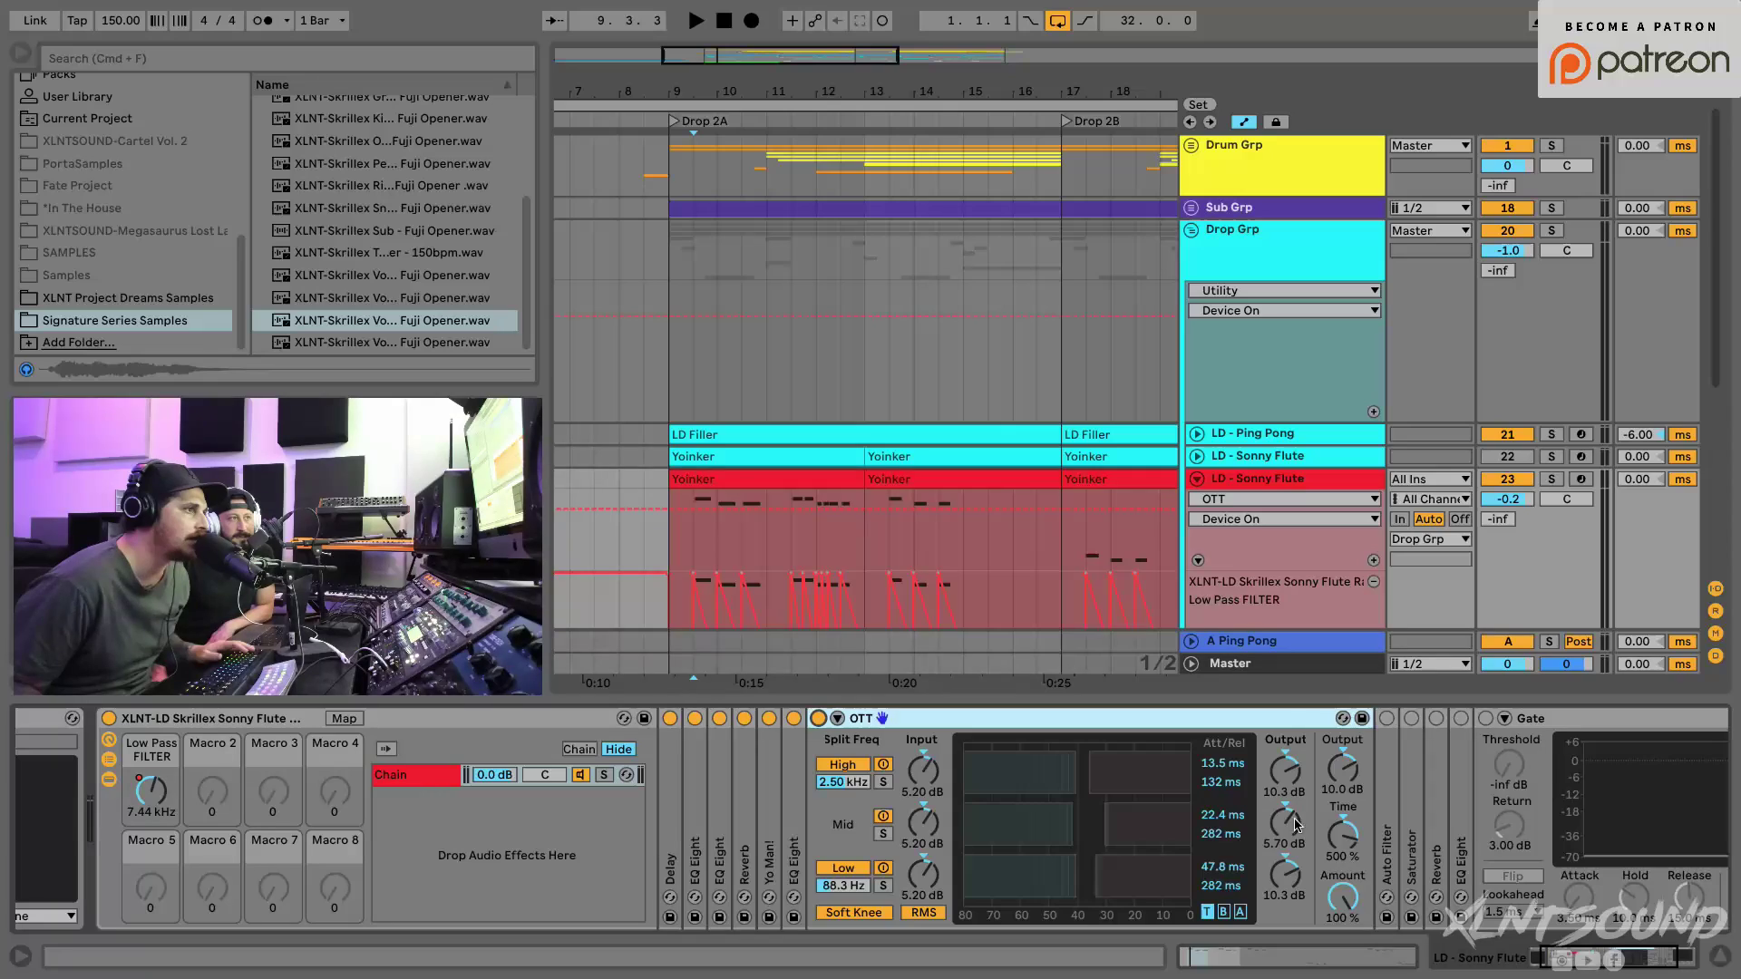
Step: Audition the lead through OTT, collapse OTT, and turn on the Auto Filter that follows it
key("space")
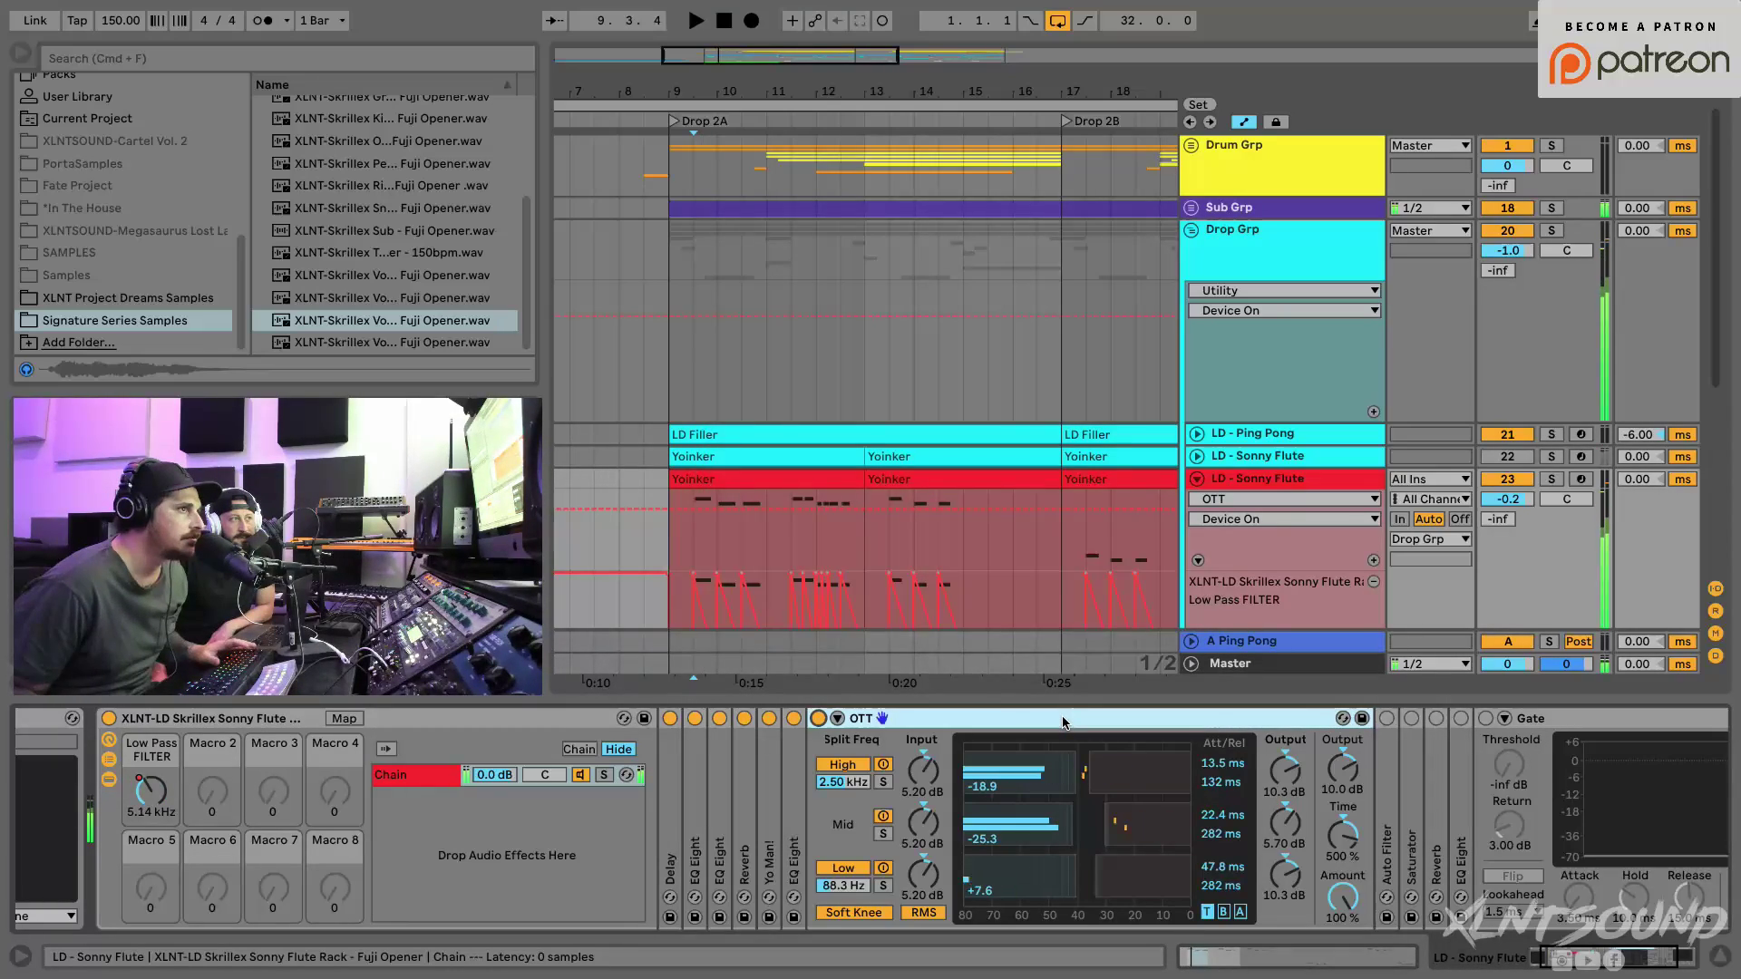
double_click(1064, 723)
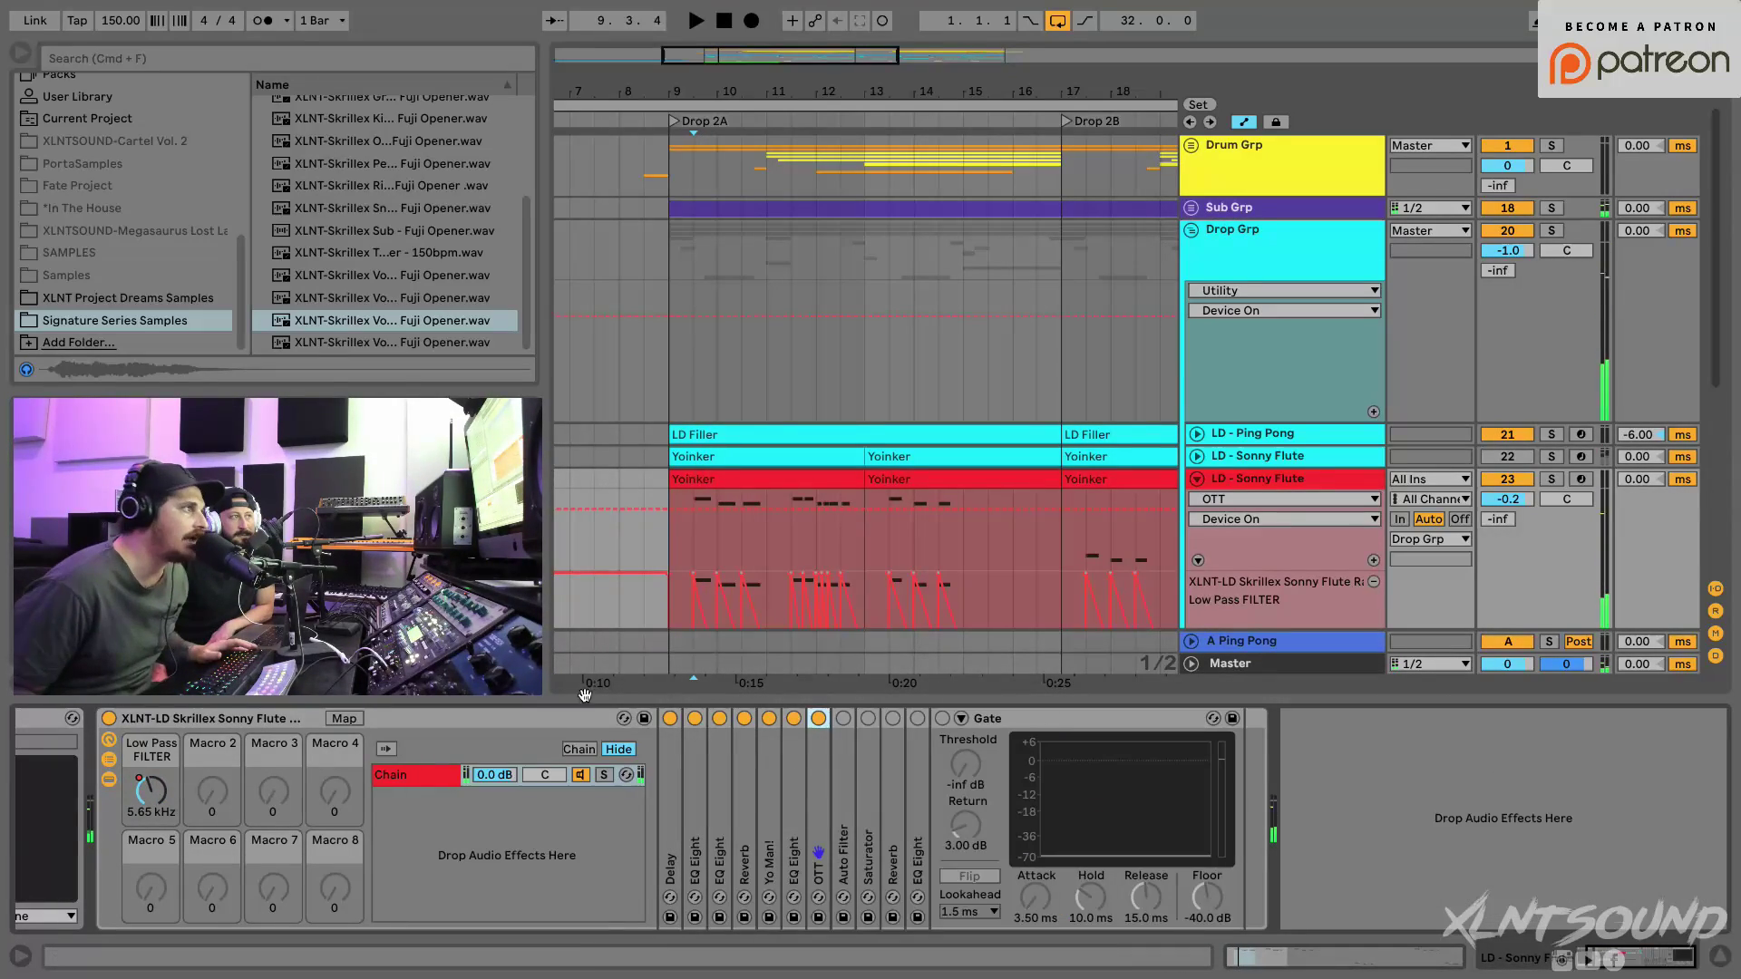
double_click(858, 780)
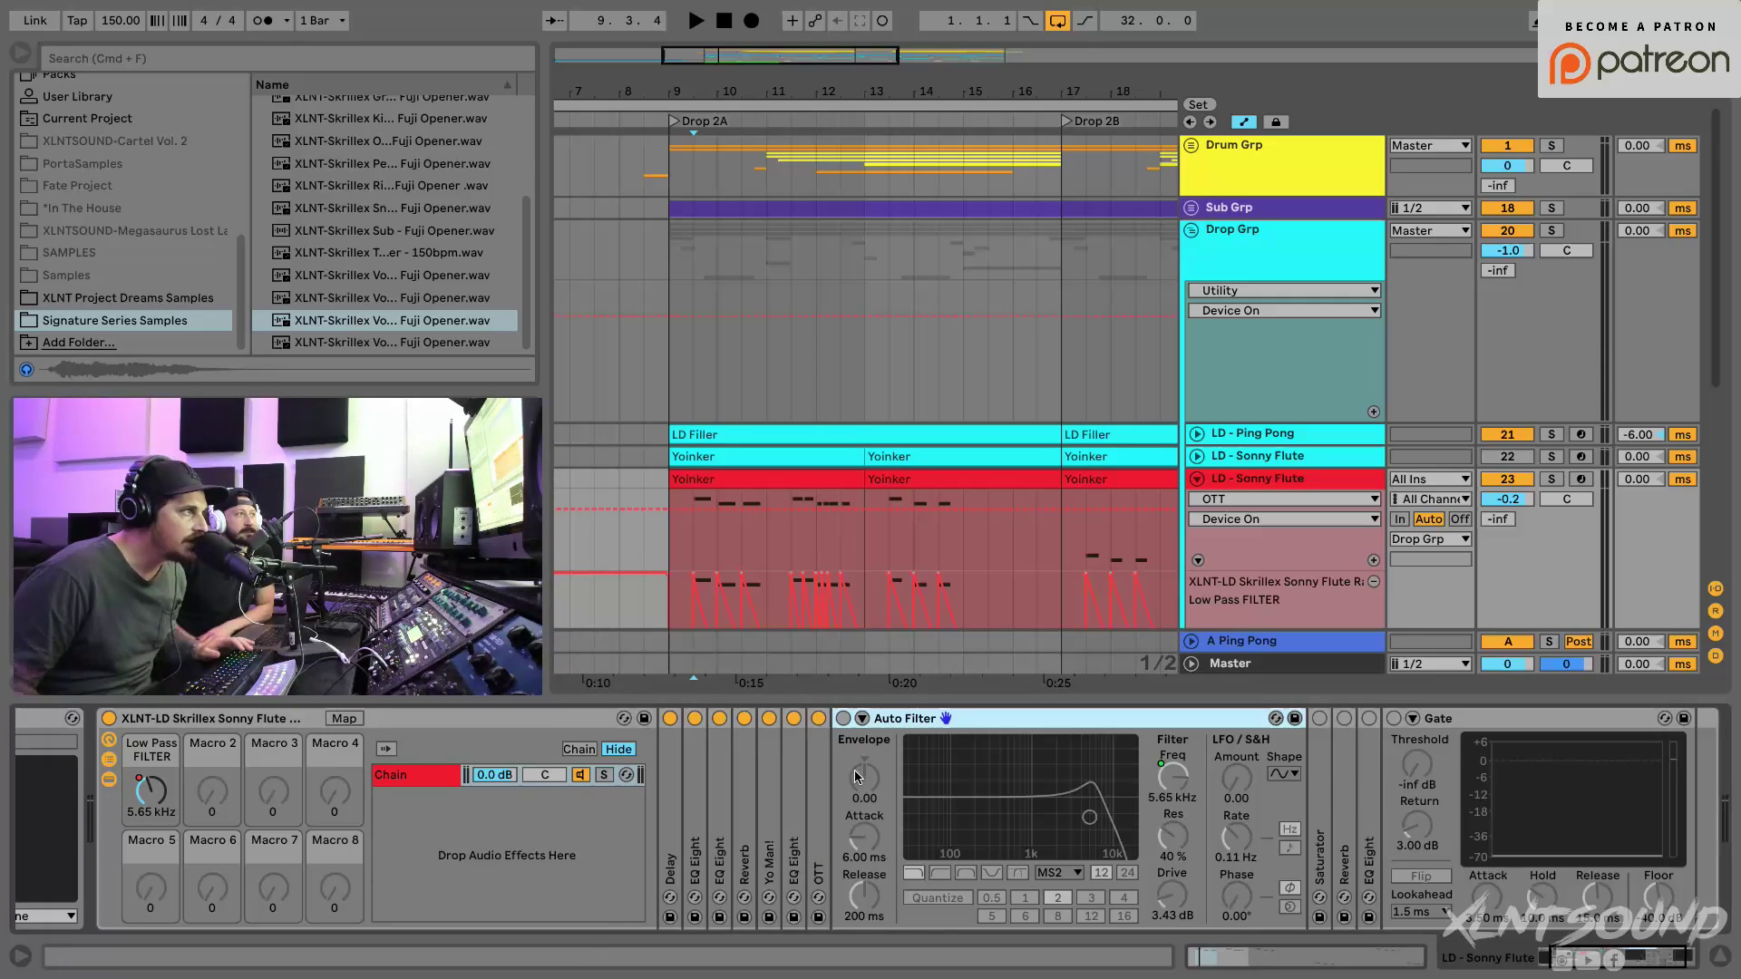
left_click(843, 718)
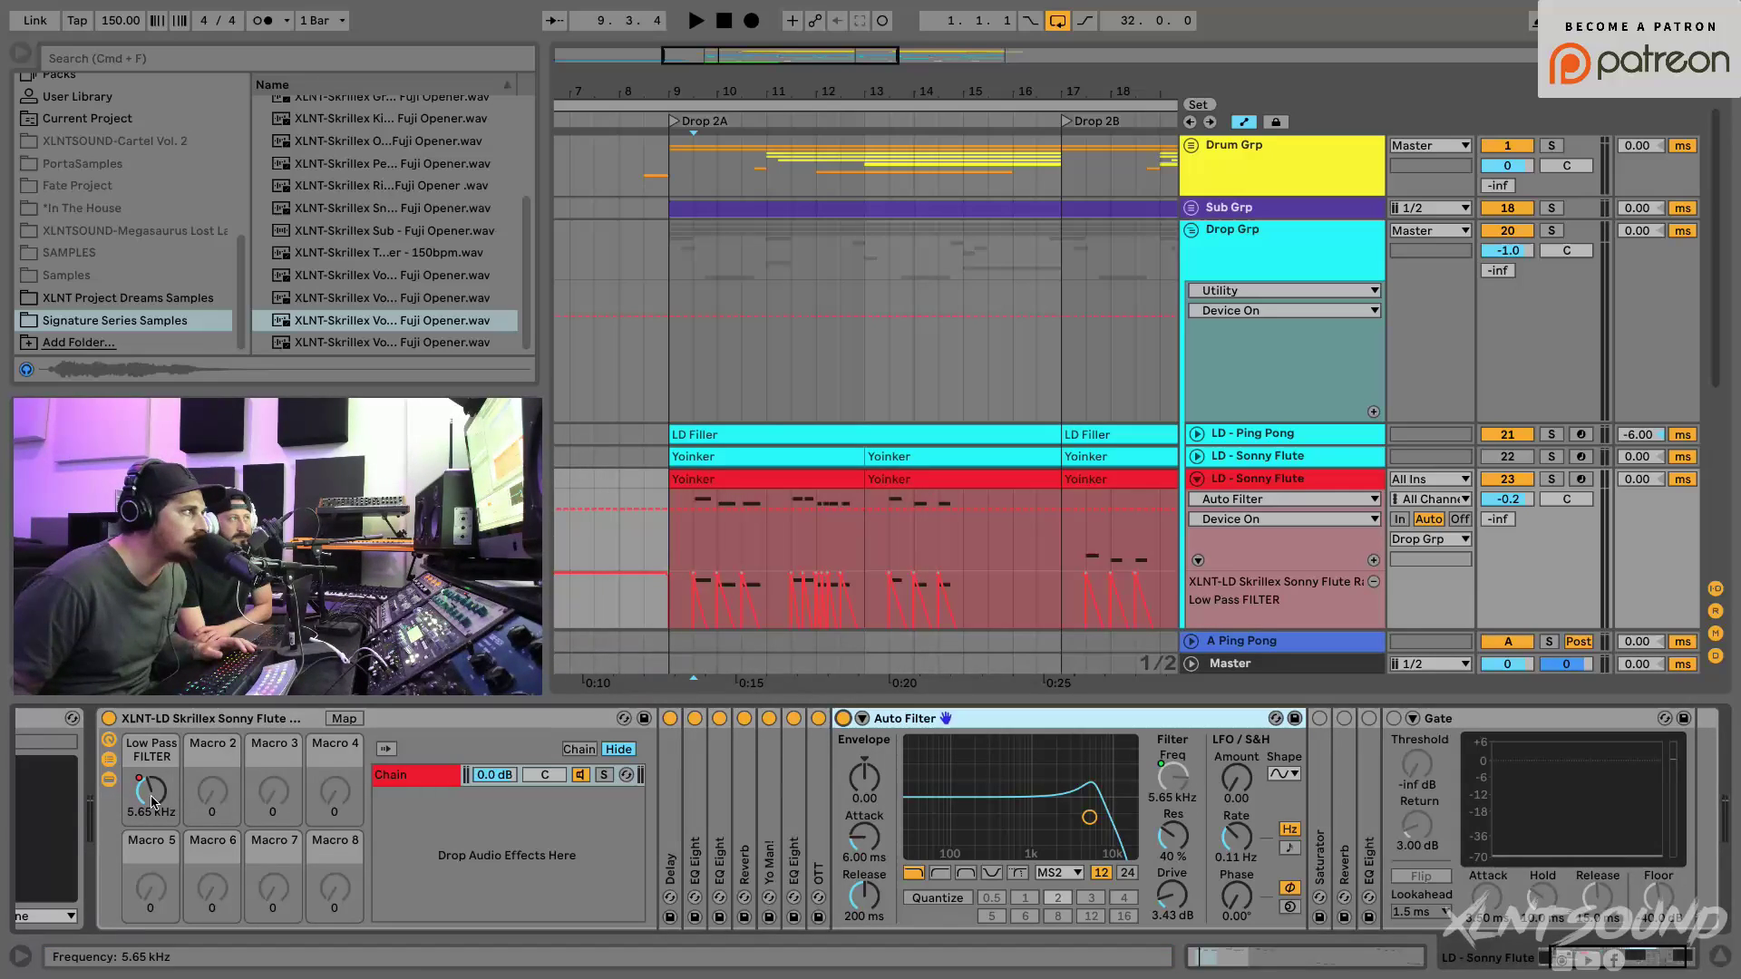
Step: Audition the Low Pass Filter automation on the Sonny Flute lead in bar 9, then collapse the Auto Filter
left_click_drag(703, 84, 700, 145)
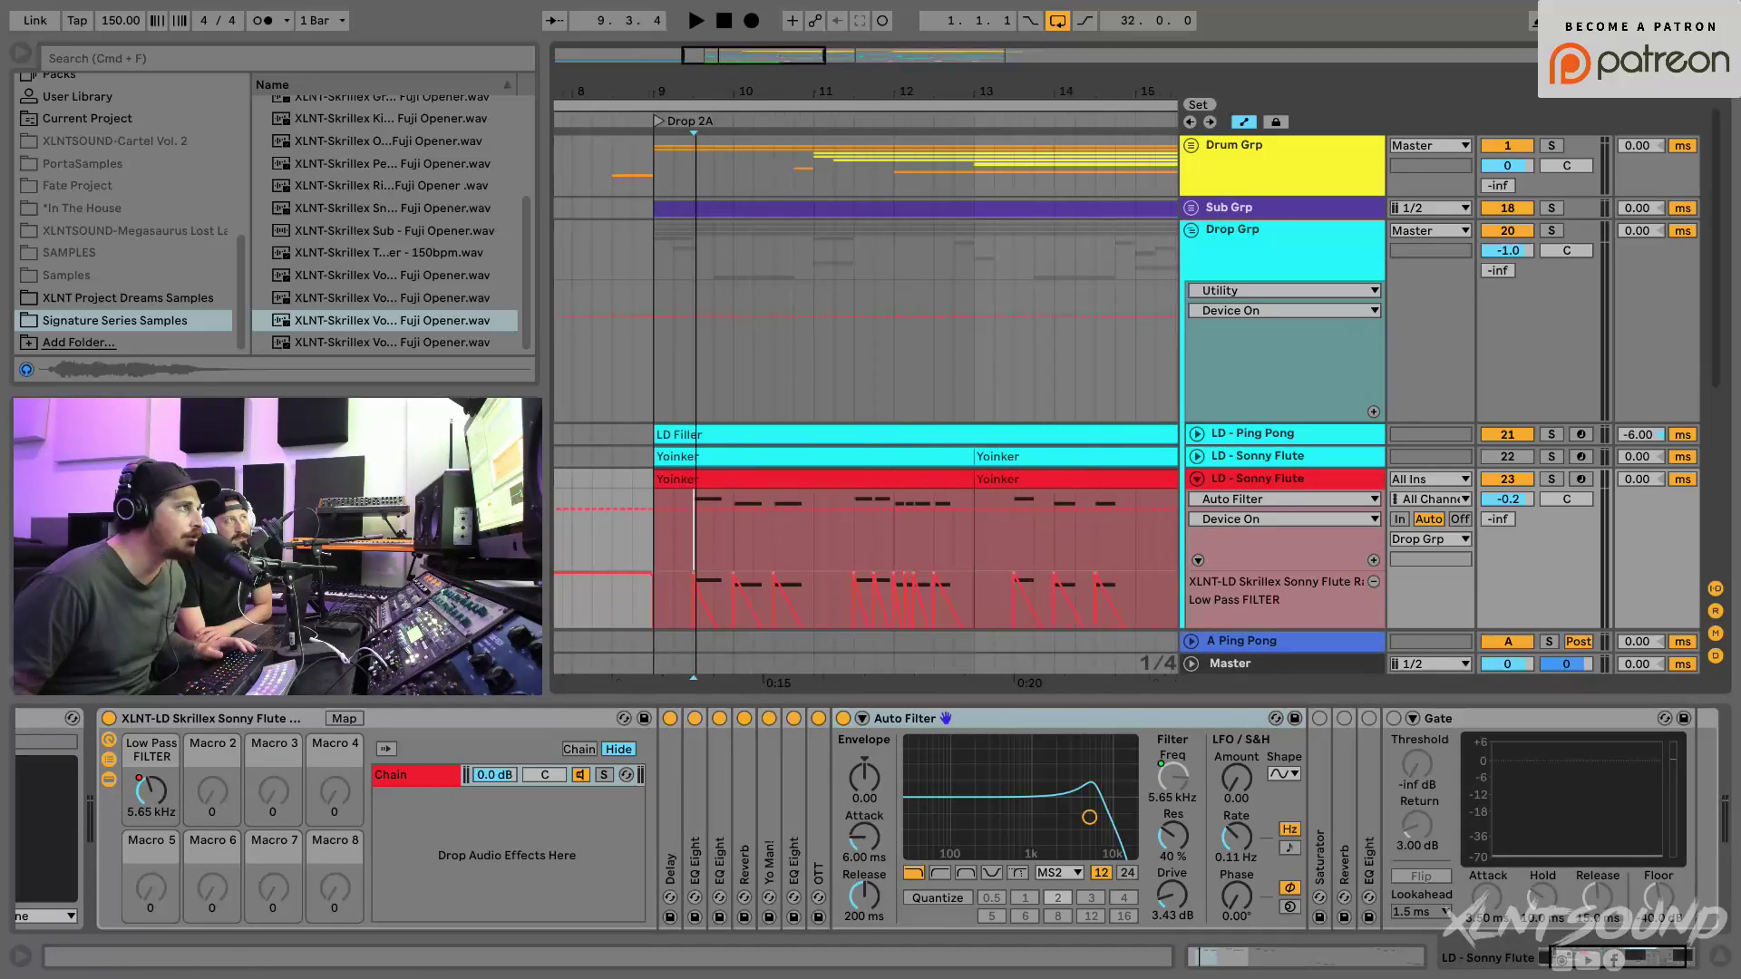
scroll(707, 408, "down", 3)
key("space")
key("space")
key("space")
key("space")
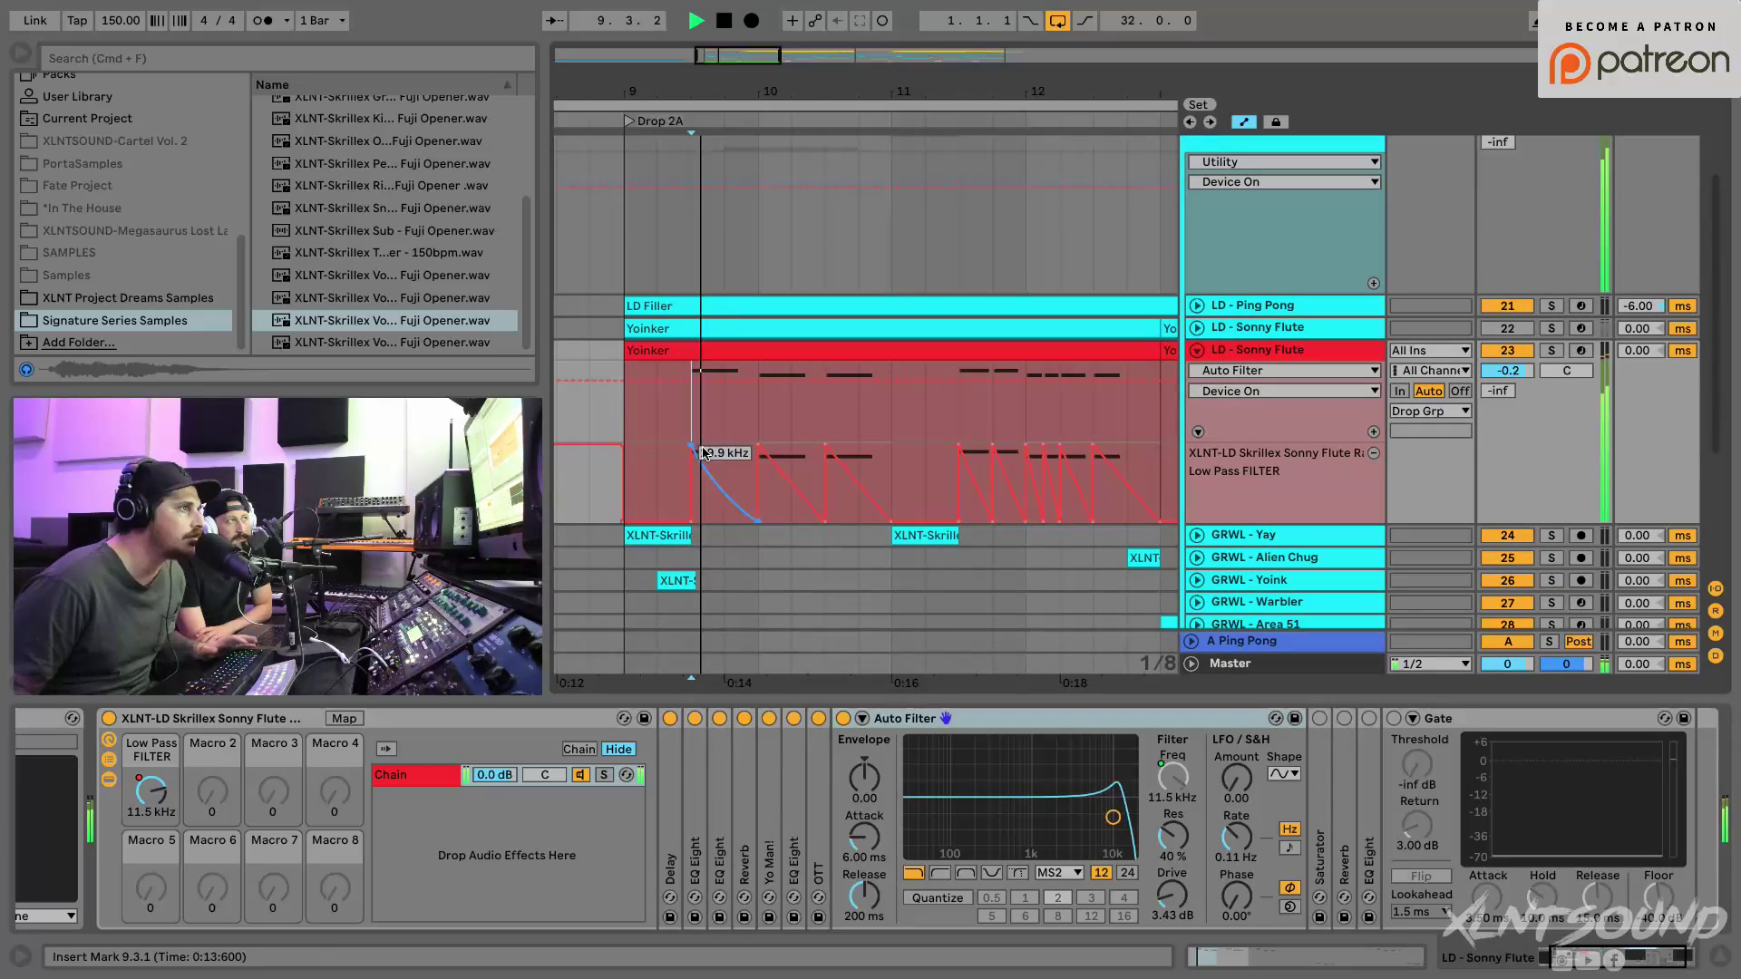
key("space")
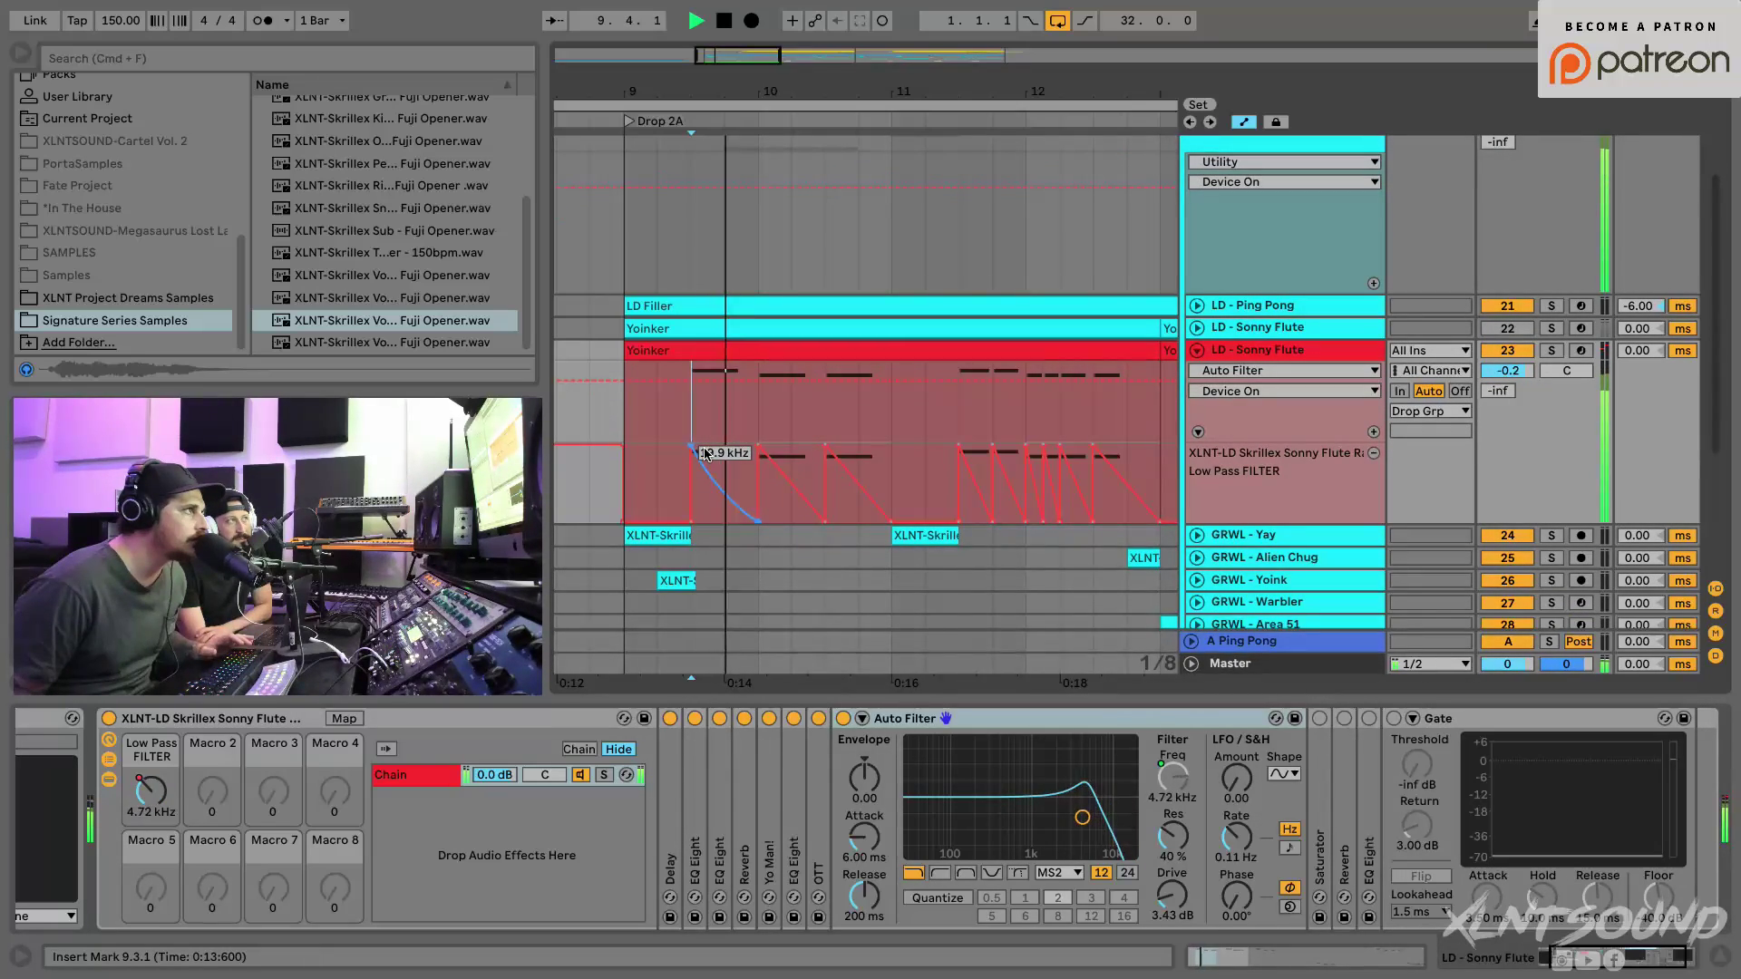
key("space")
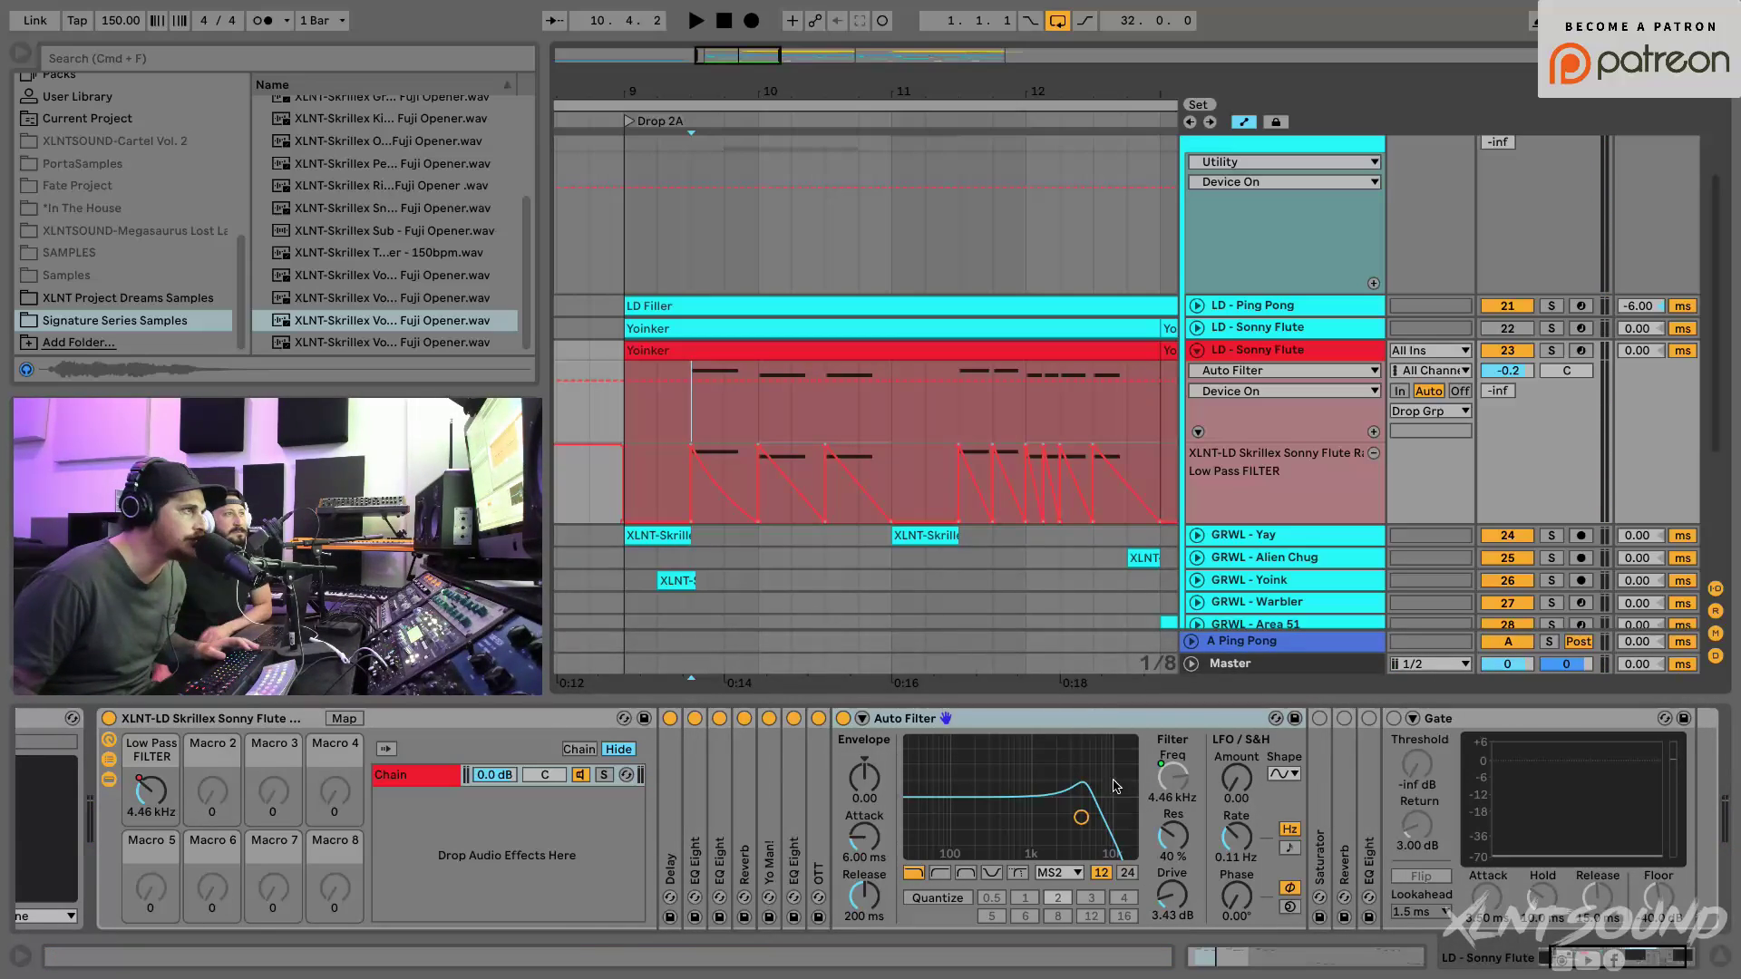
double_click(1052, 718)
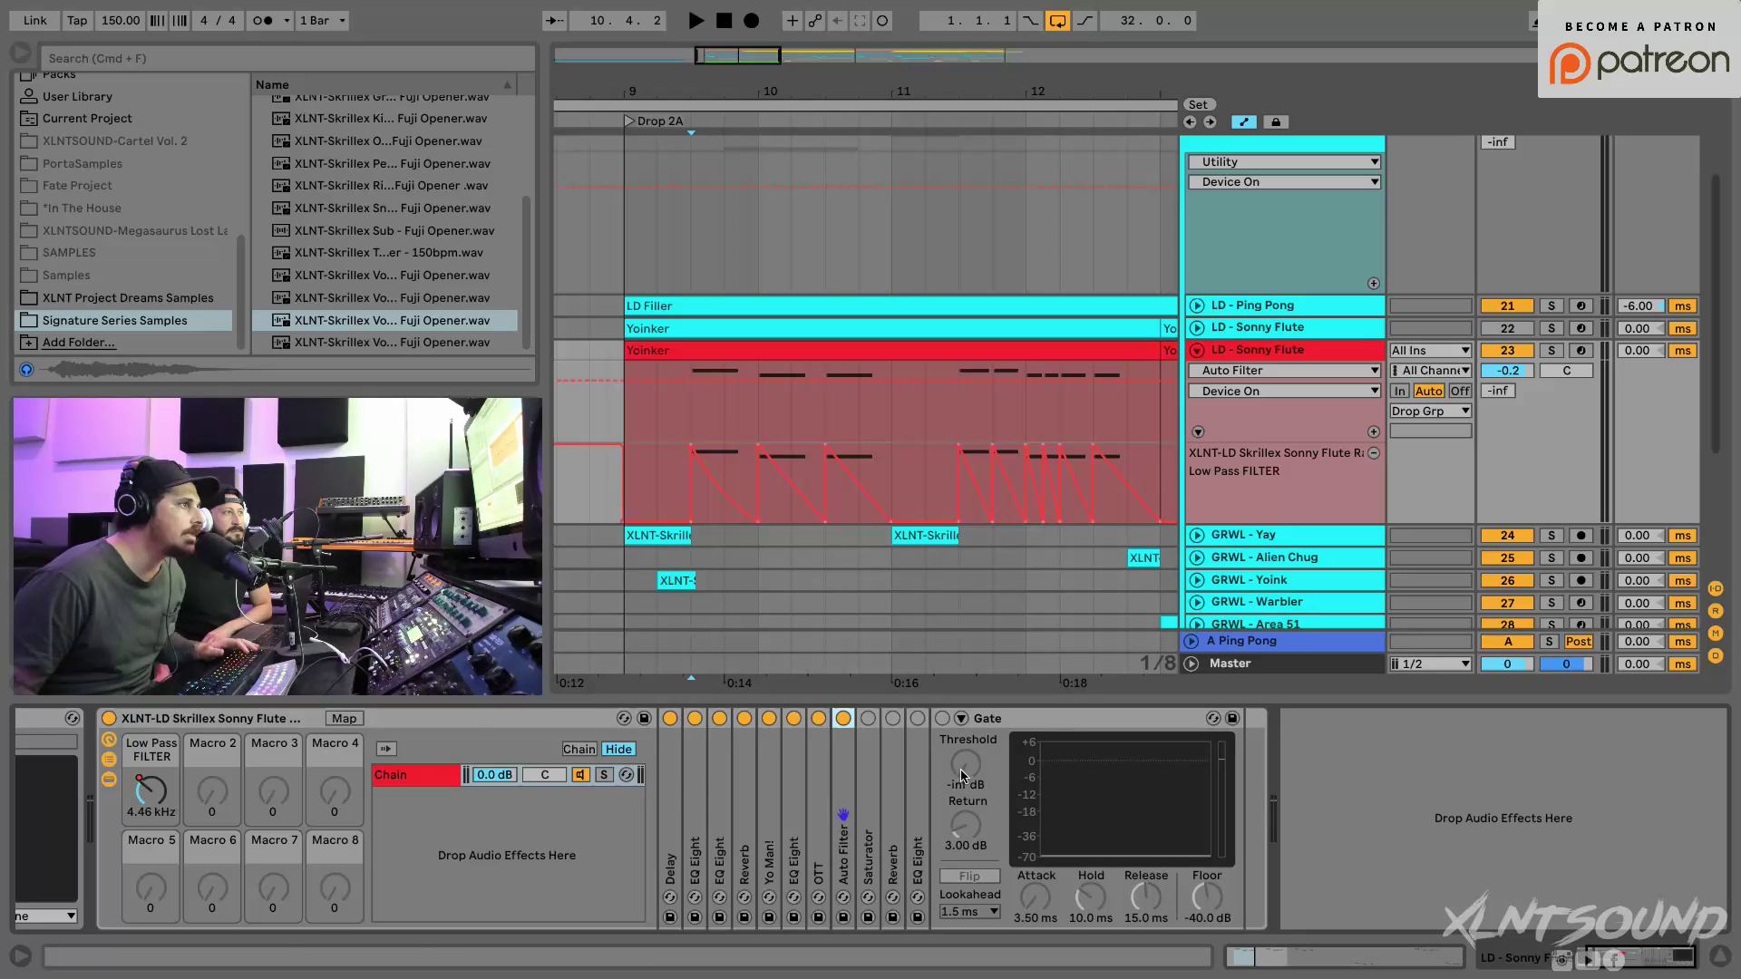
Step: Turn on the Saturator, collapse it, and turn on the Reverb that follows it
double_click(868, 769)
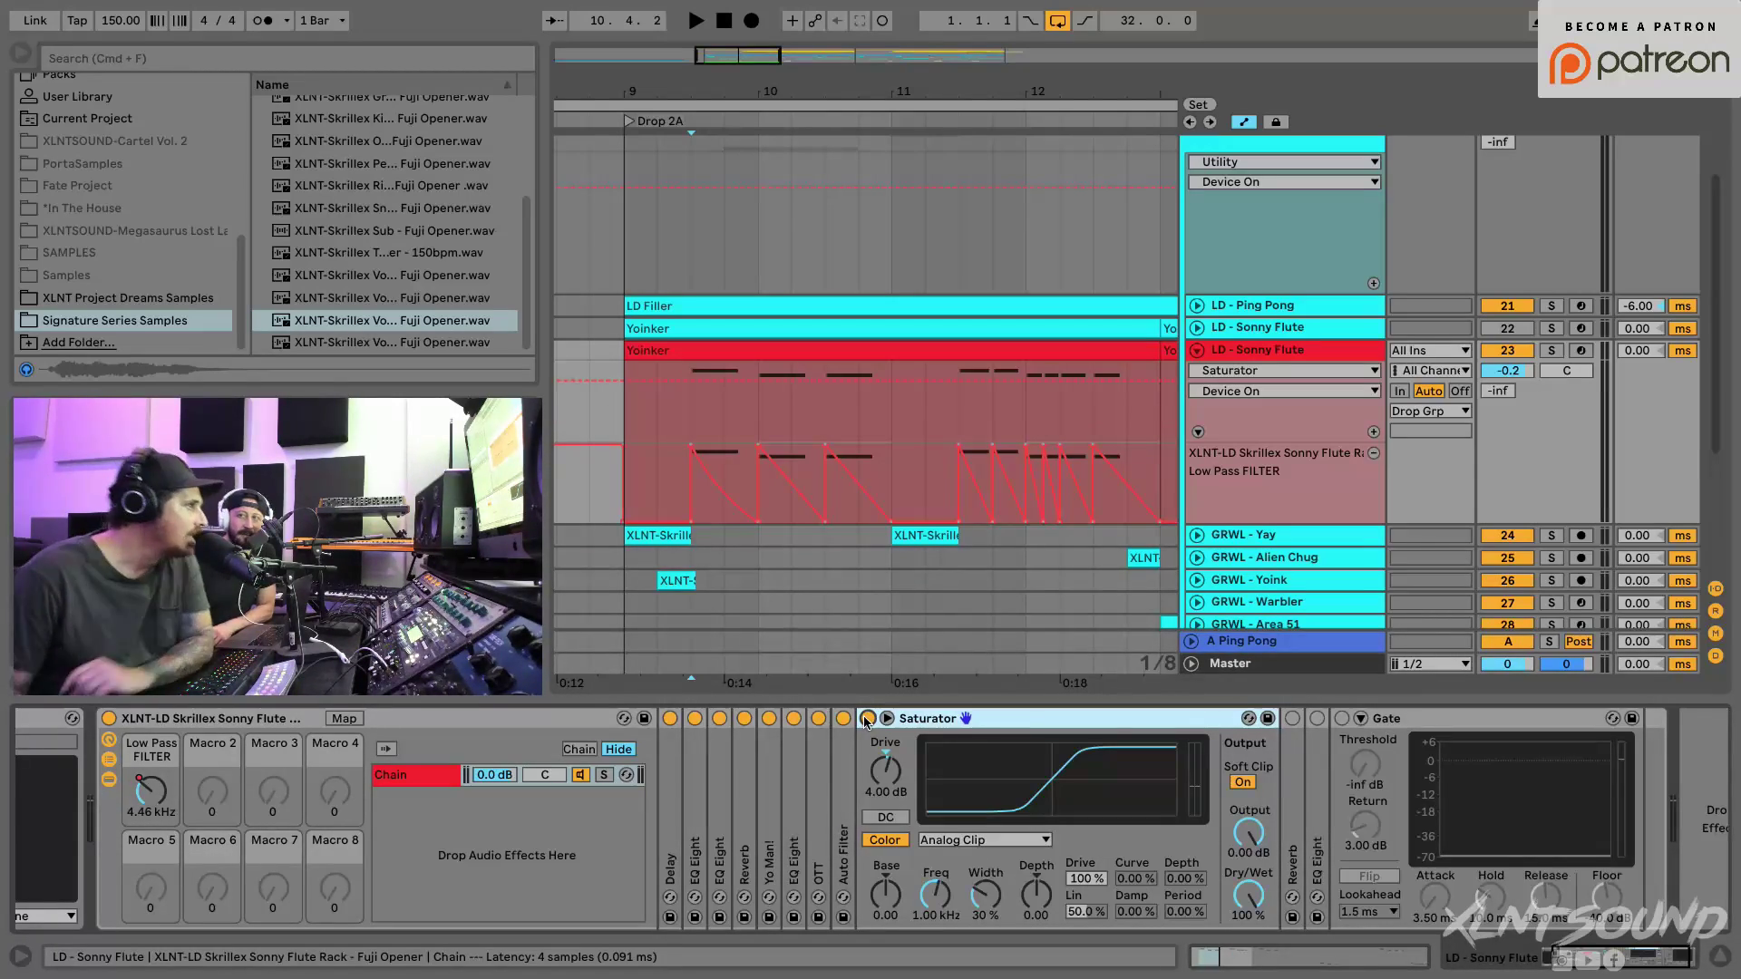
double_click(1028, 719)
double_click(900, 795)
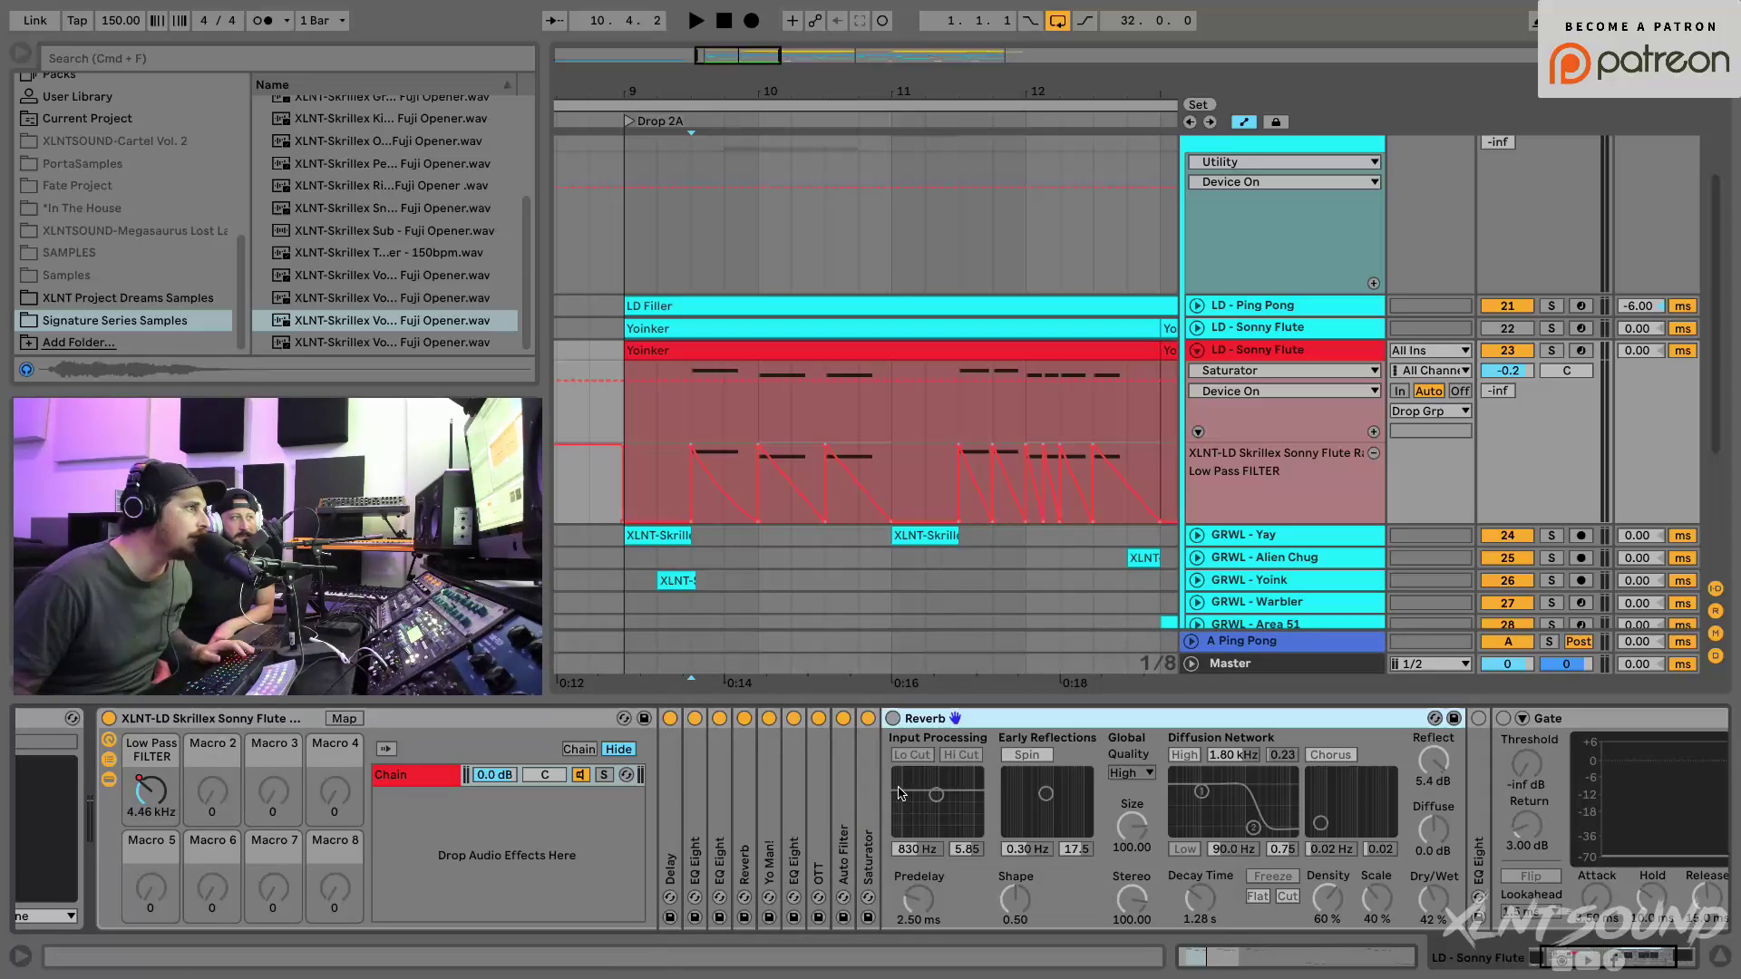
left_click(893, 718)
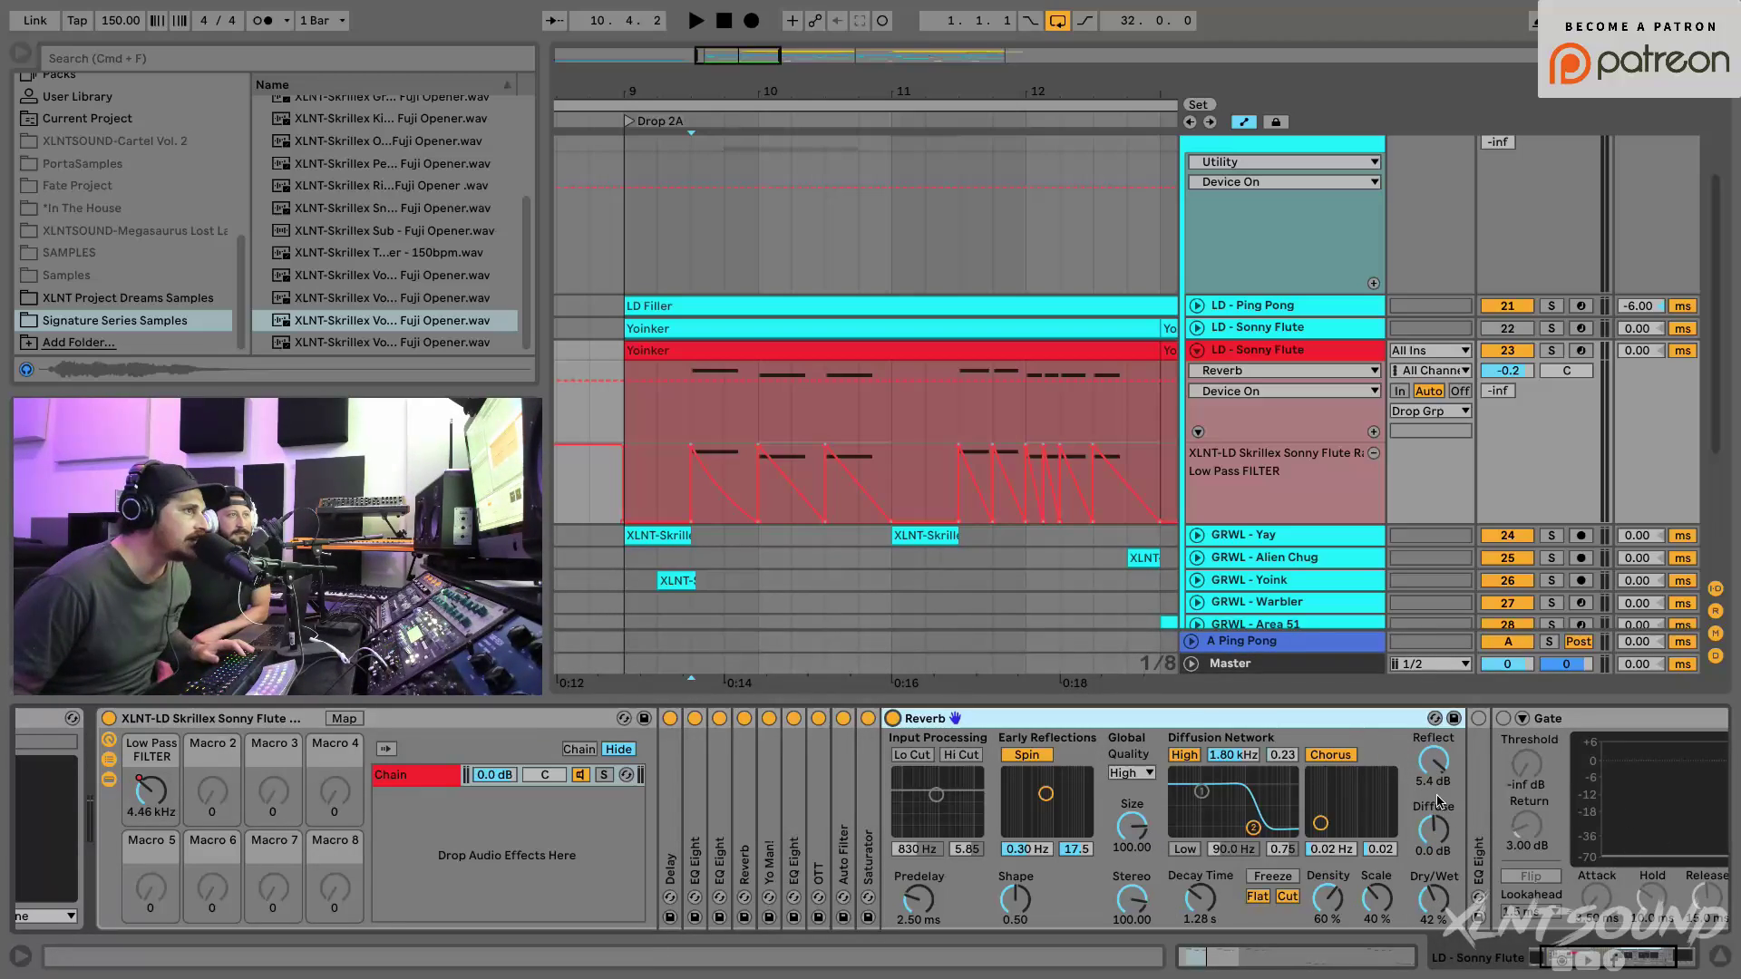
Step: Audition the lead with the second Reverb bypassed for comparison, then collapse the Reverb with it switched on
key("space")
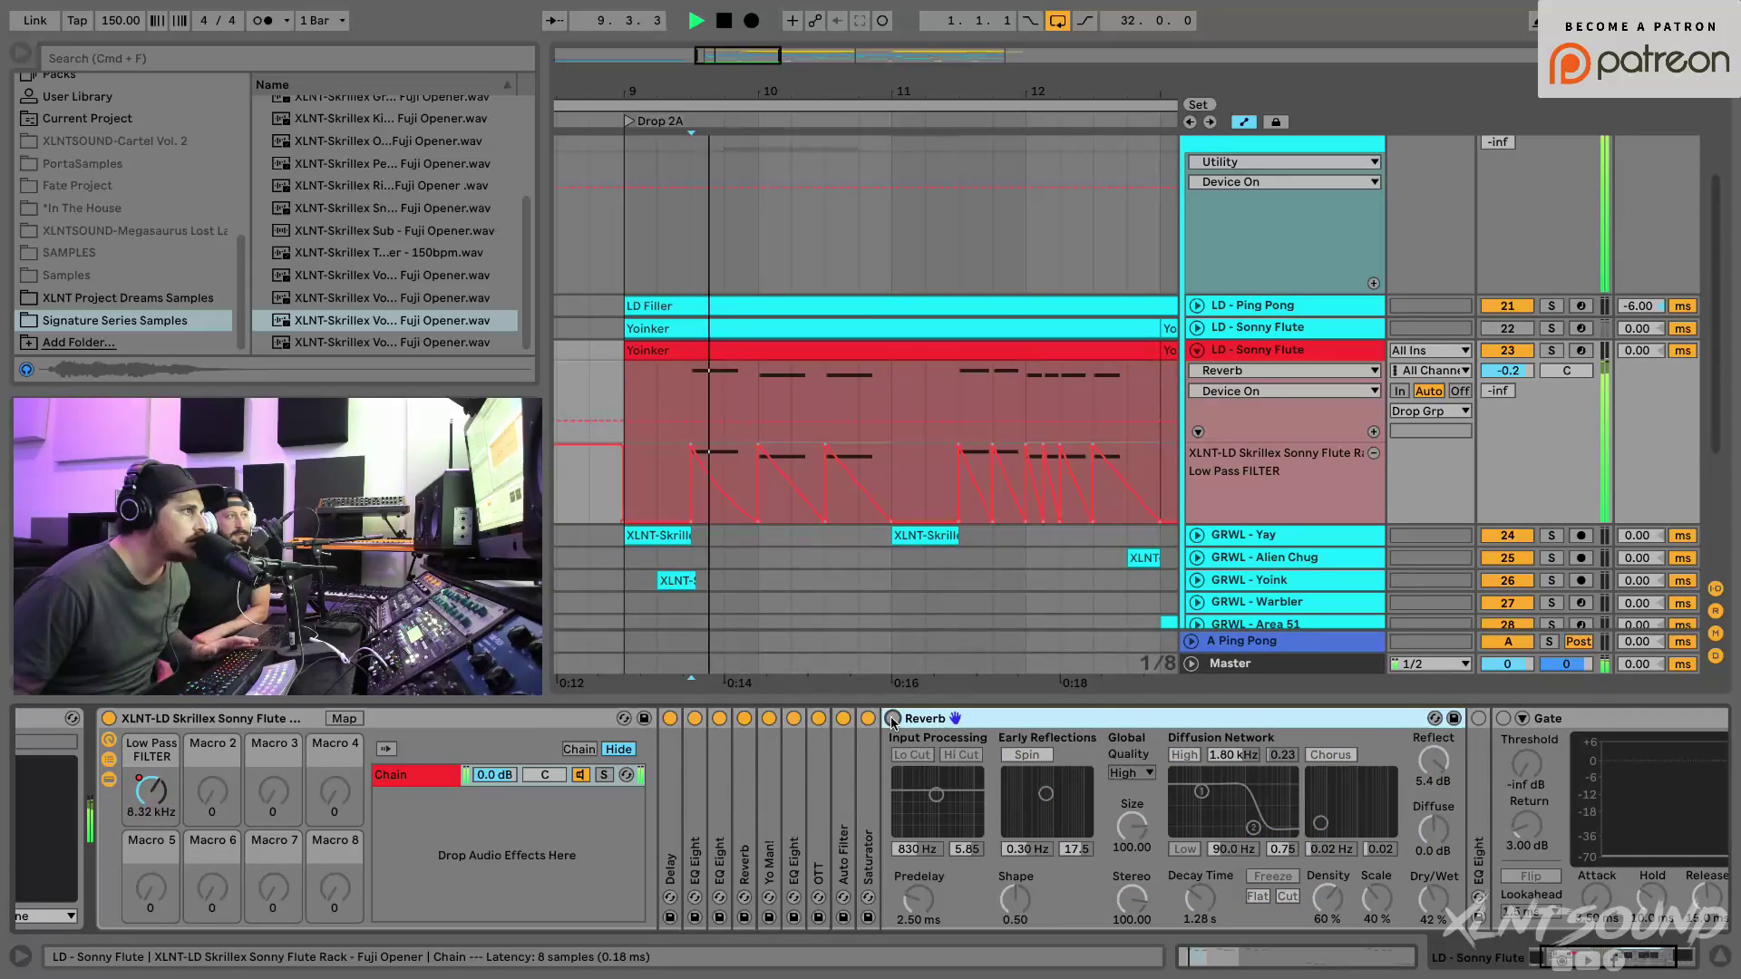
key("space")
double_click(1021, 721)
Step: Turn on the rack's last EQ Eight, inspect bands 1, 3 and 8, and audition the lead through it before collapsing it
double_click(922, 773)
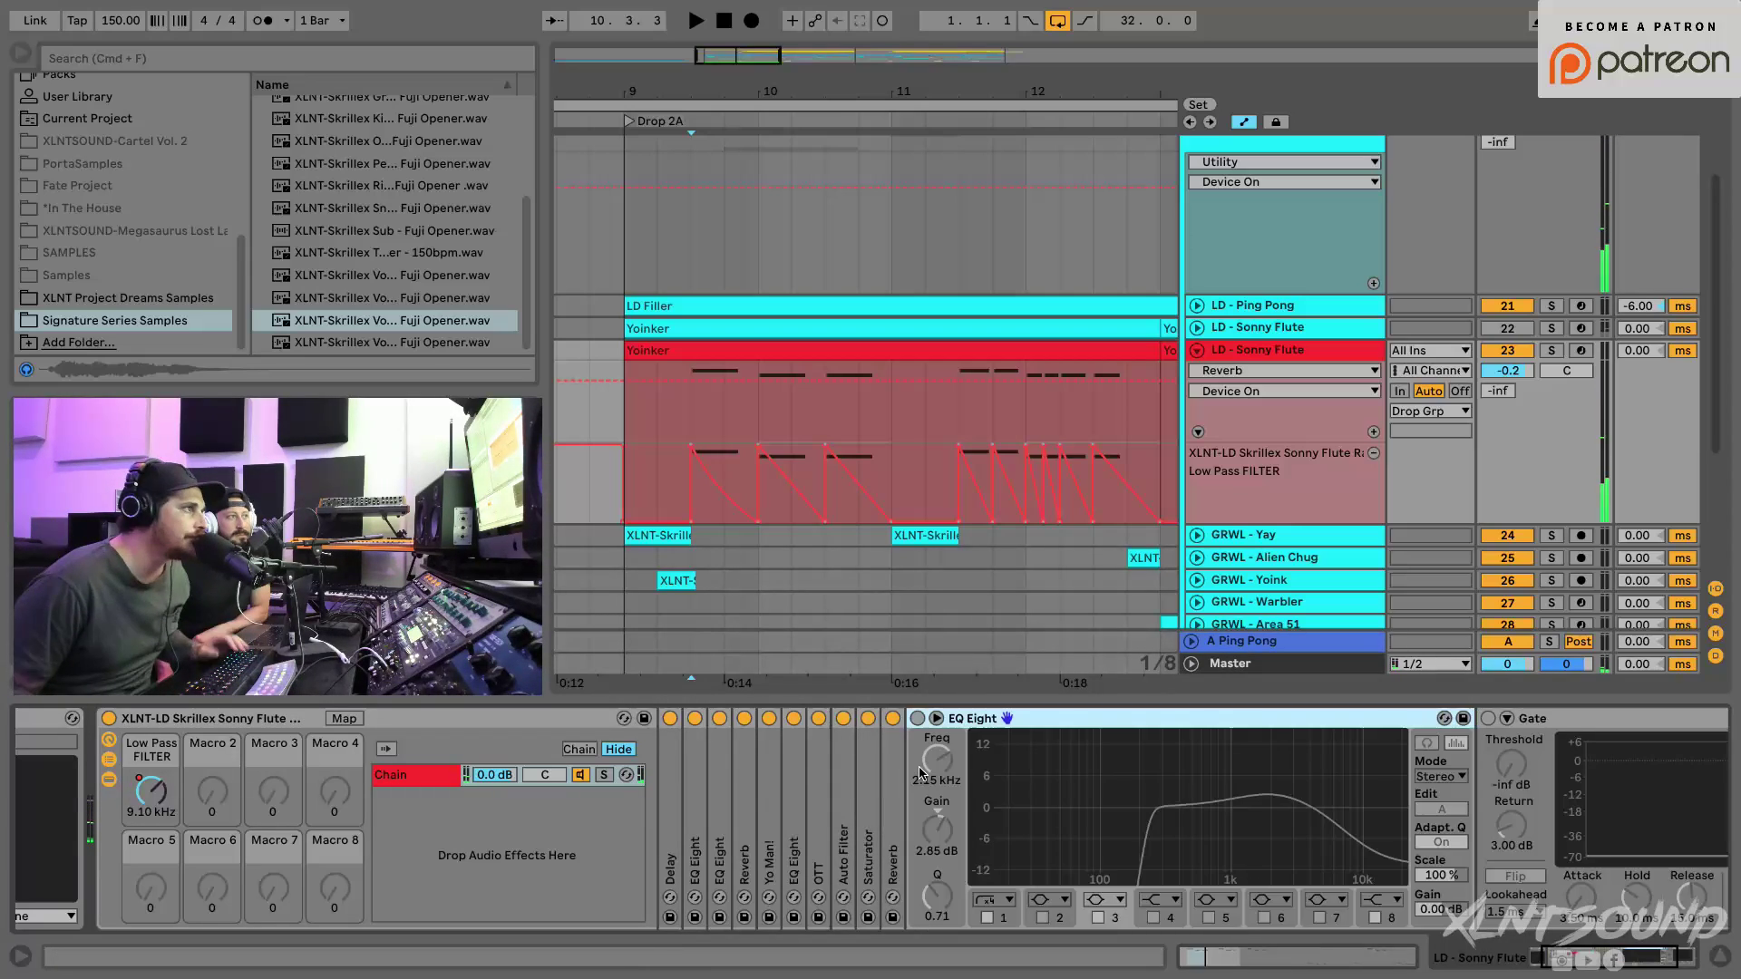
left_click(918, 718)
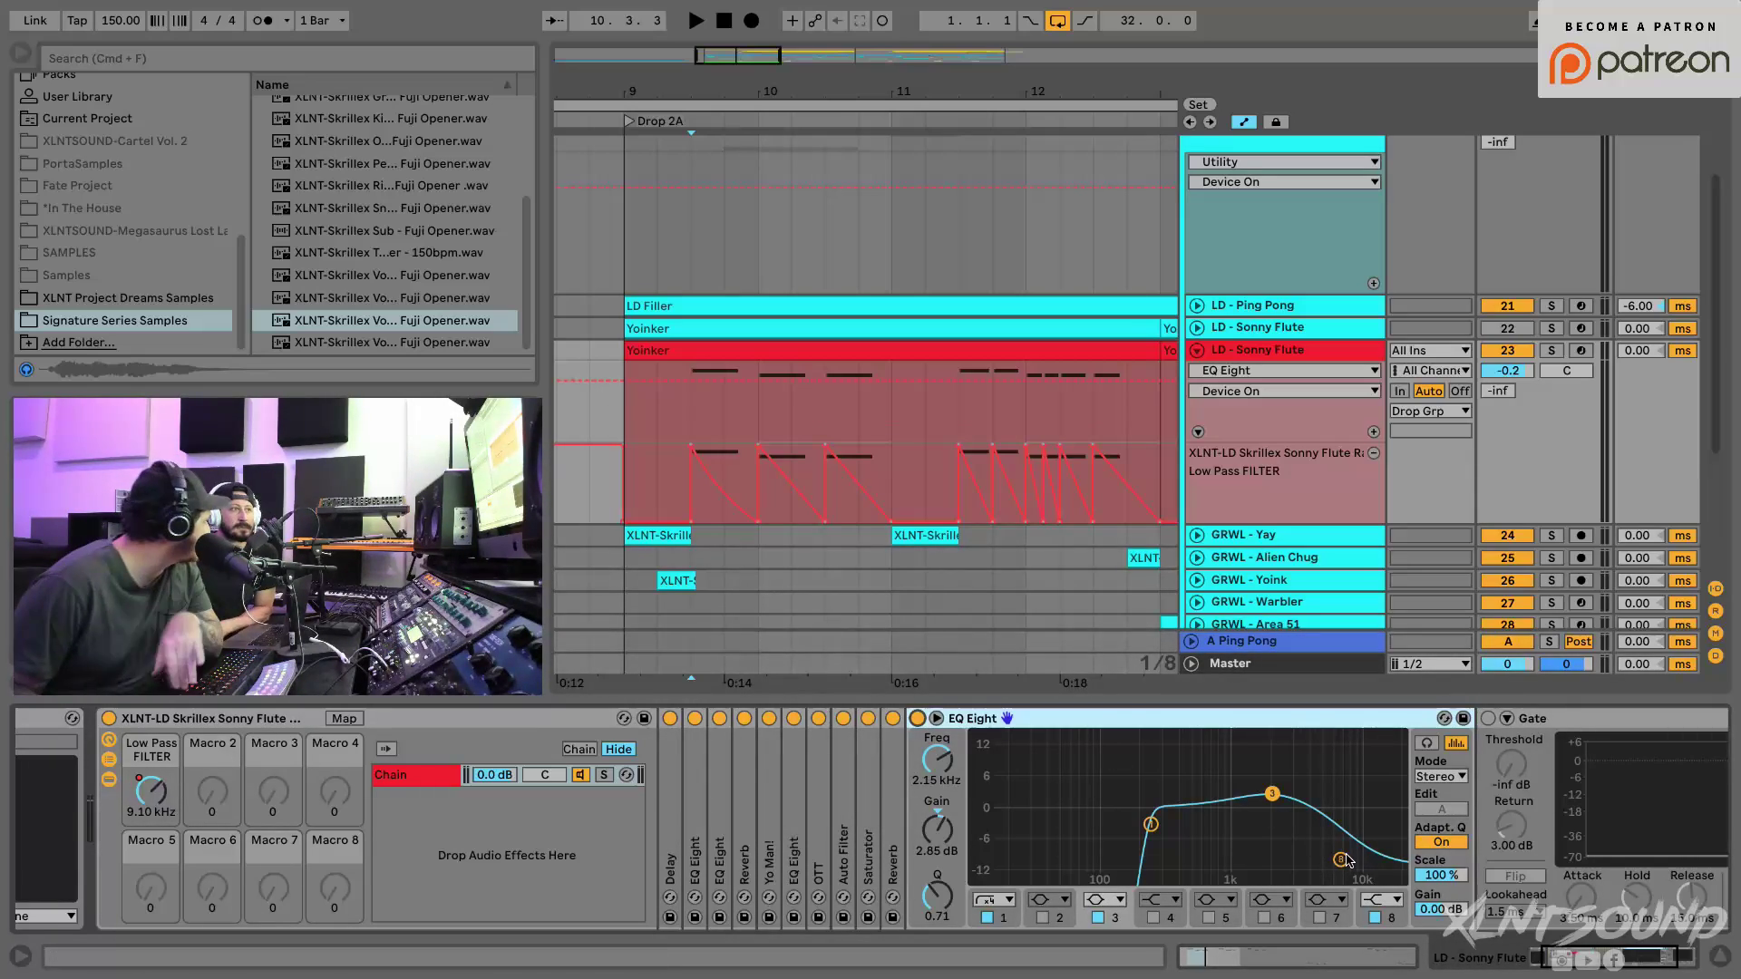
left_click(1151, 825)
left_click(1272, 794)
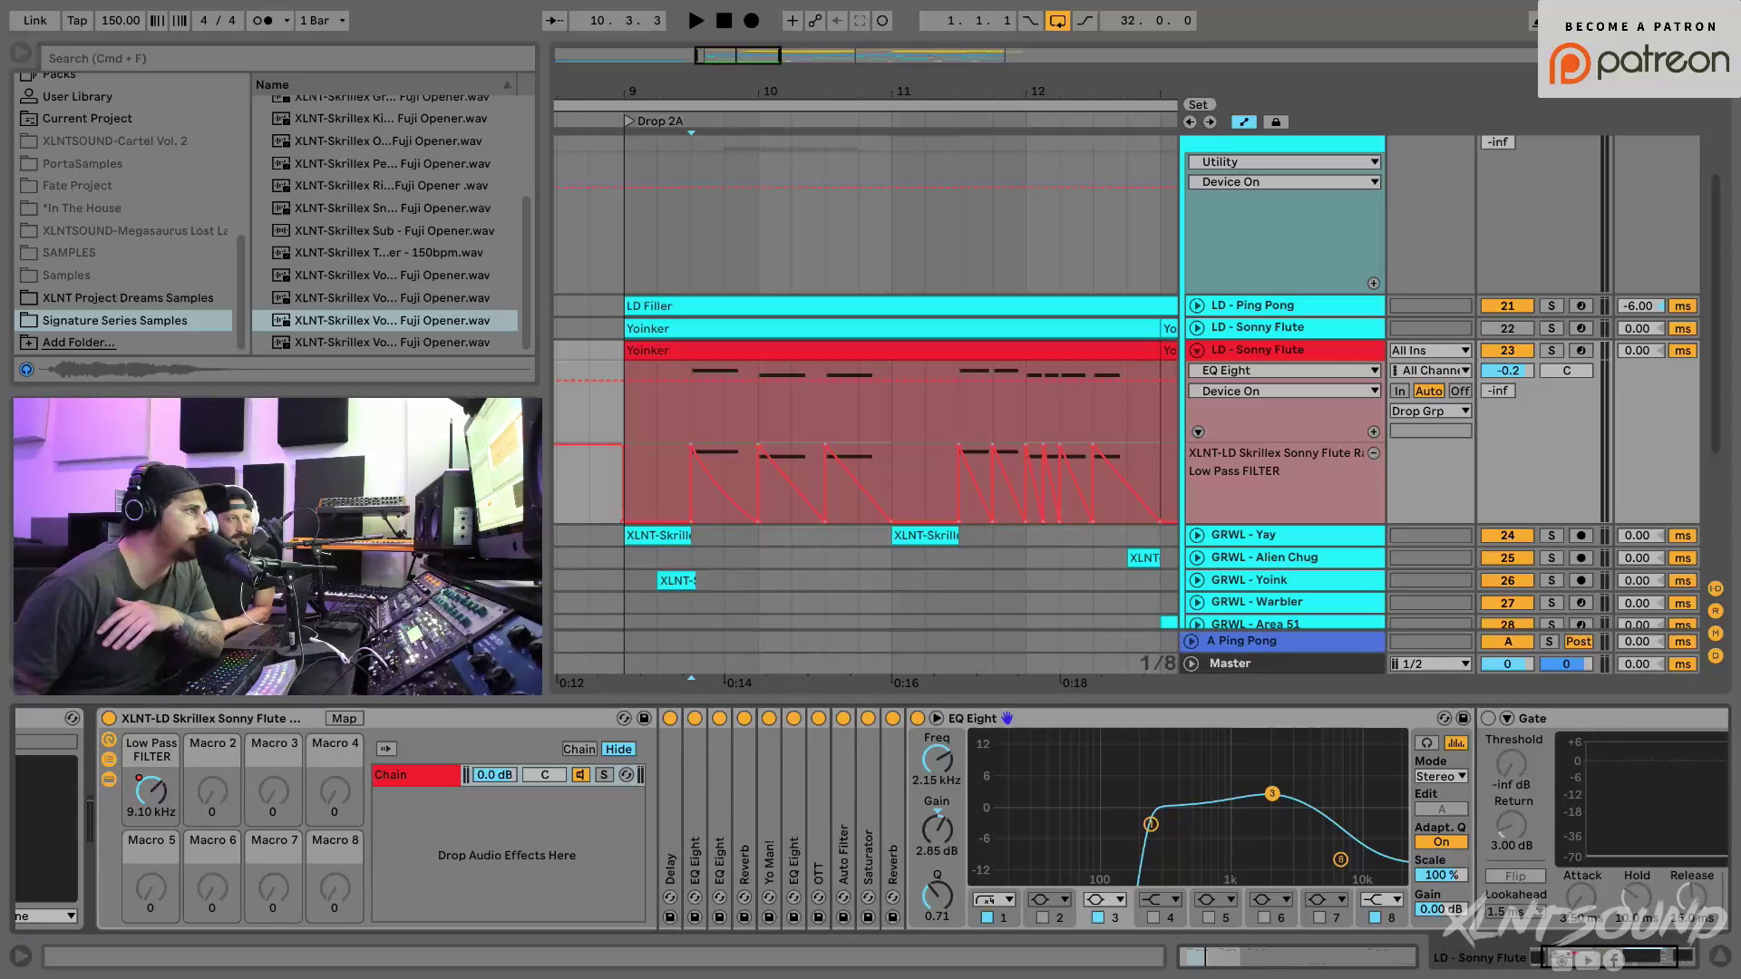
left_click(1340, 860)
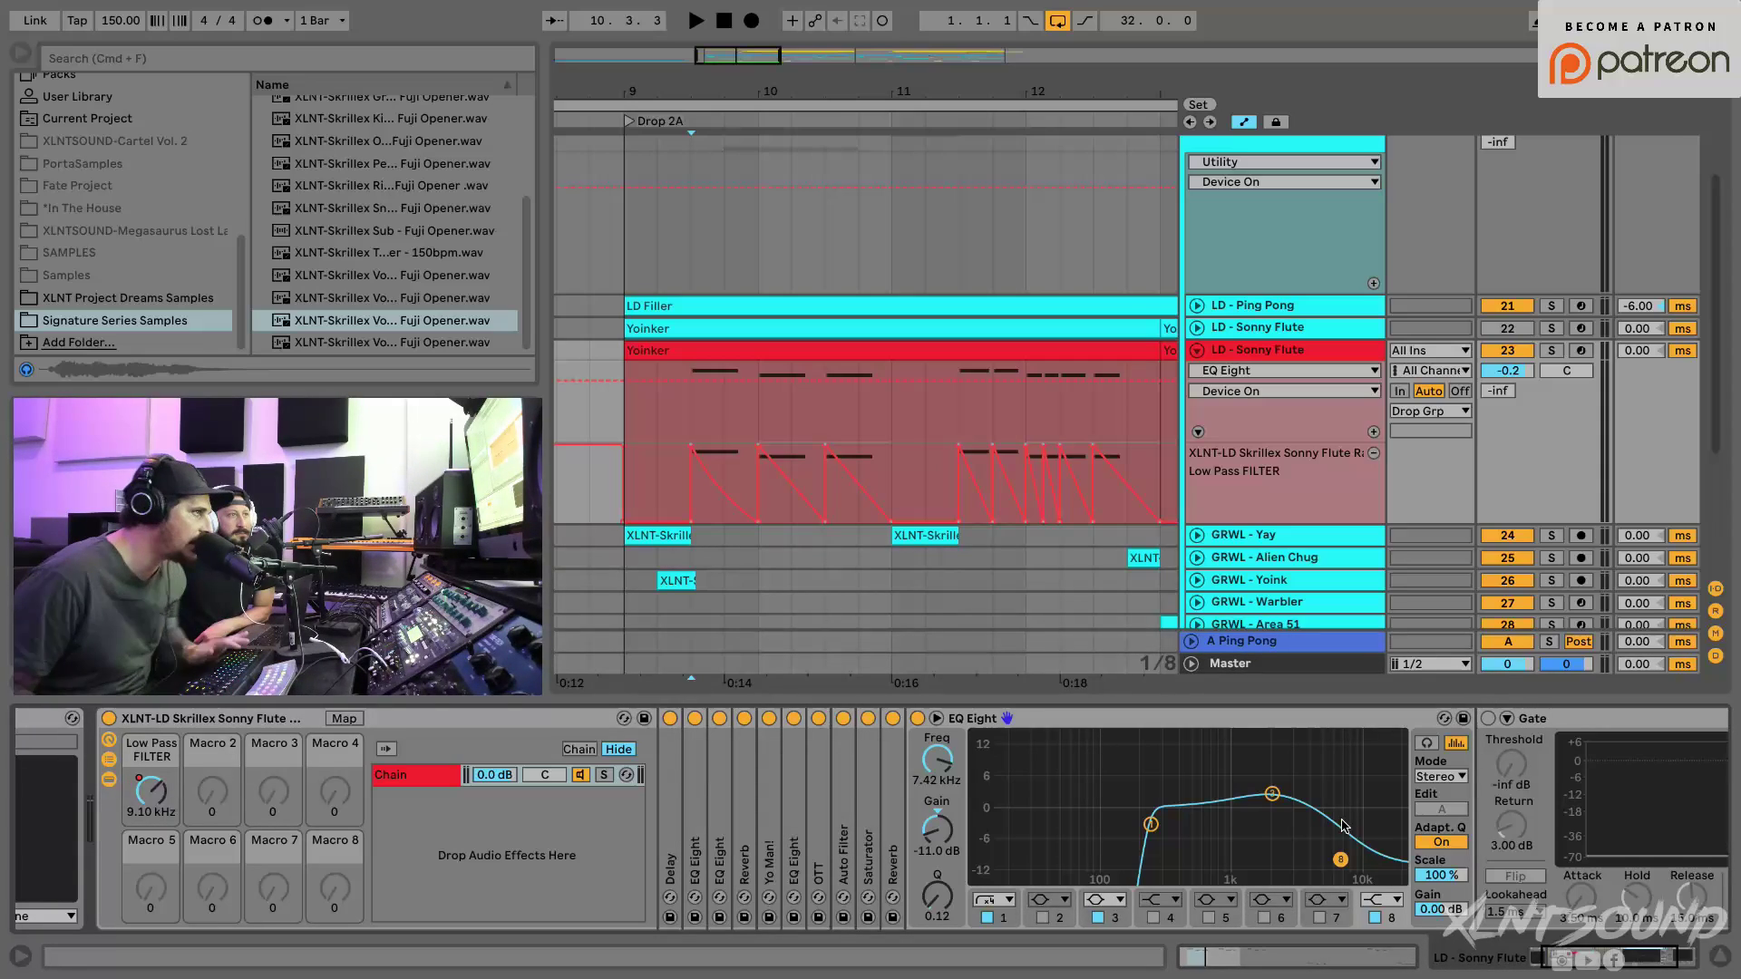
key("space")
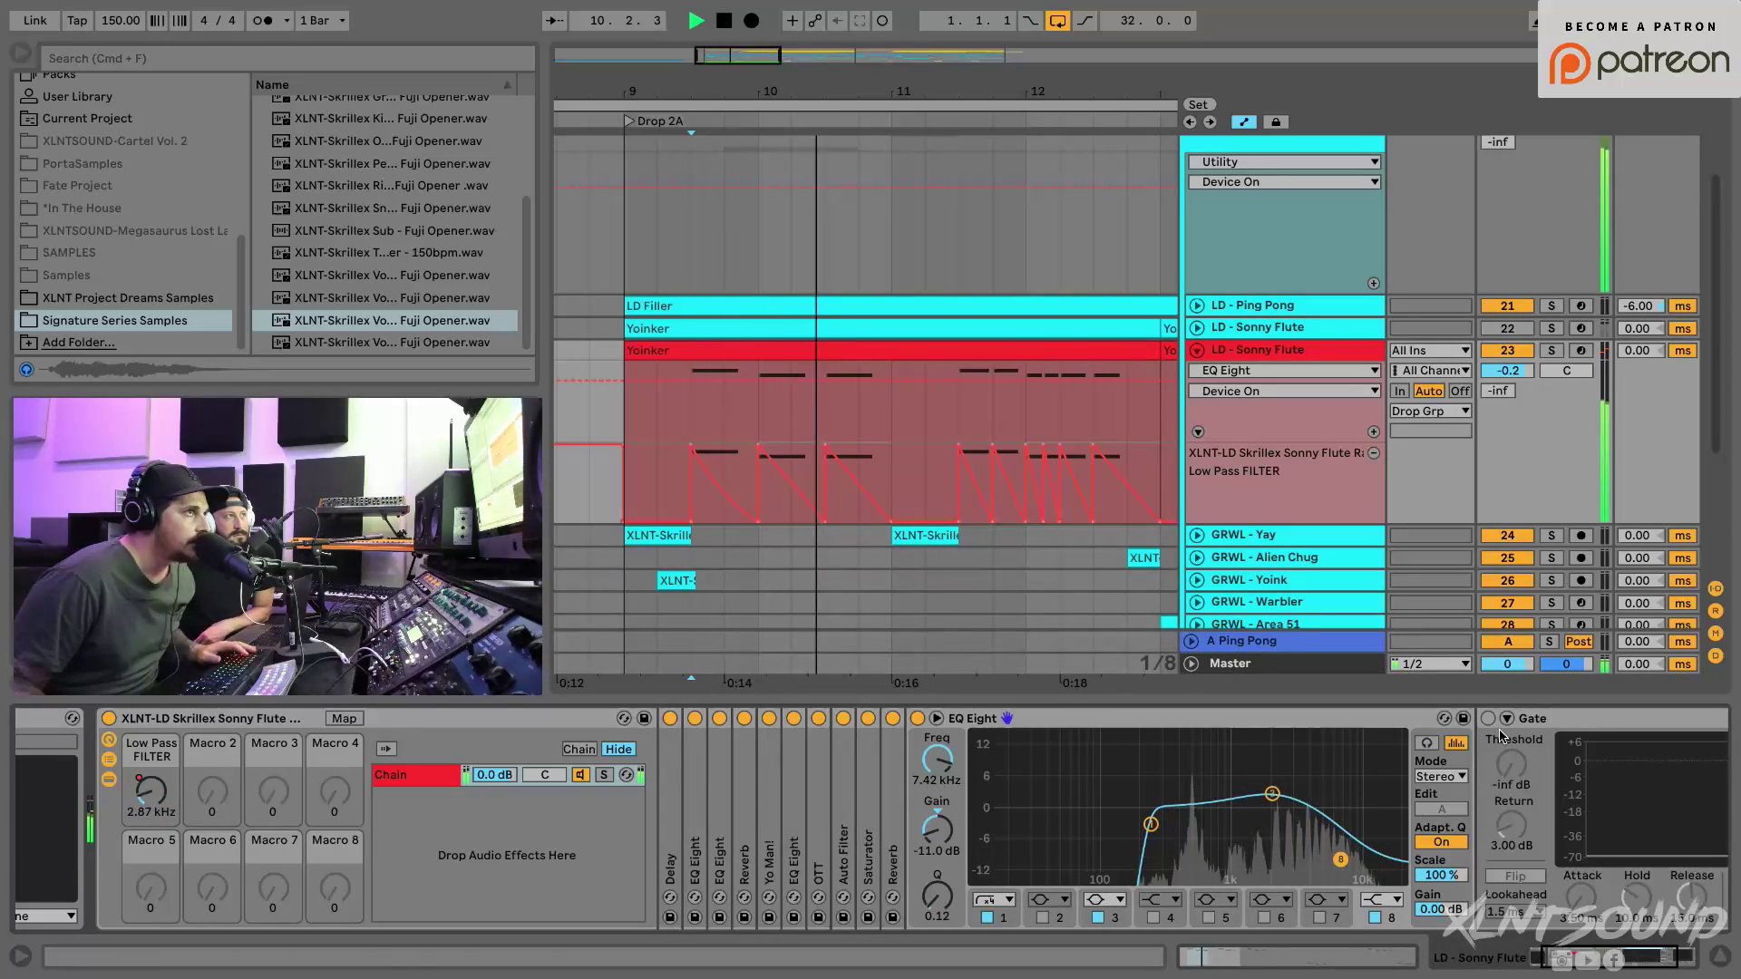
key("space")
double_click(1284, 718)
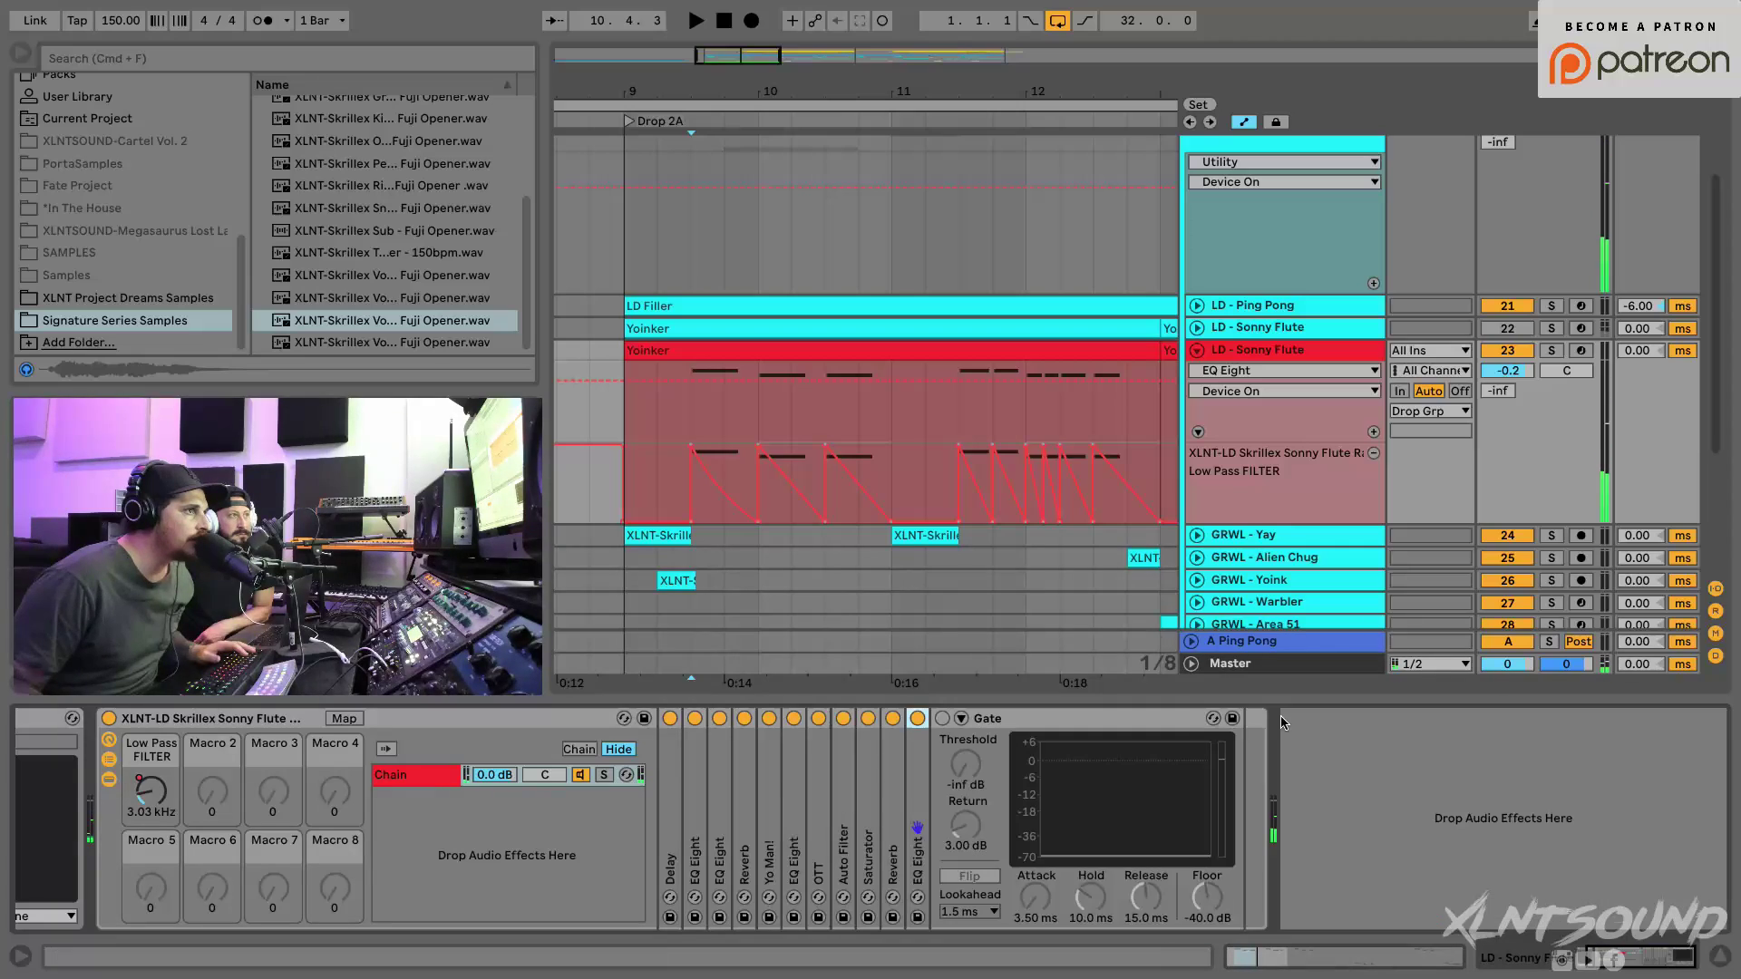
Step: Turn on the Gate at the end of the chain and audition the lead through it
left_click(942, 719)
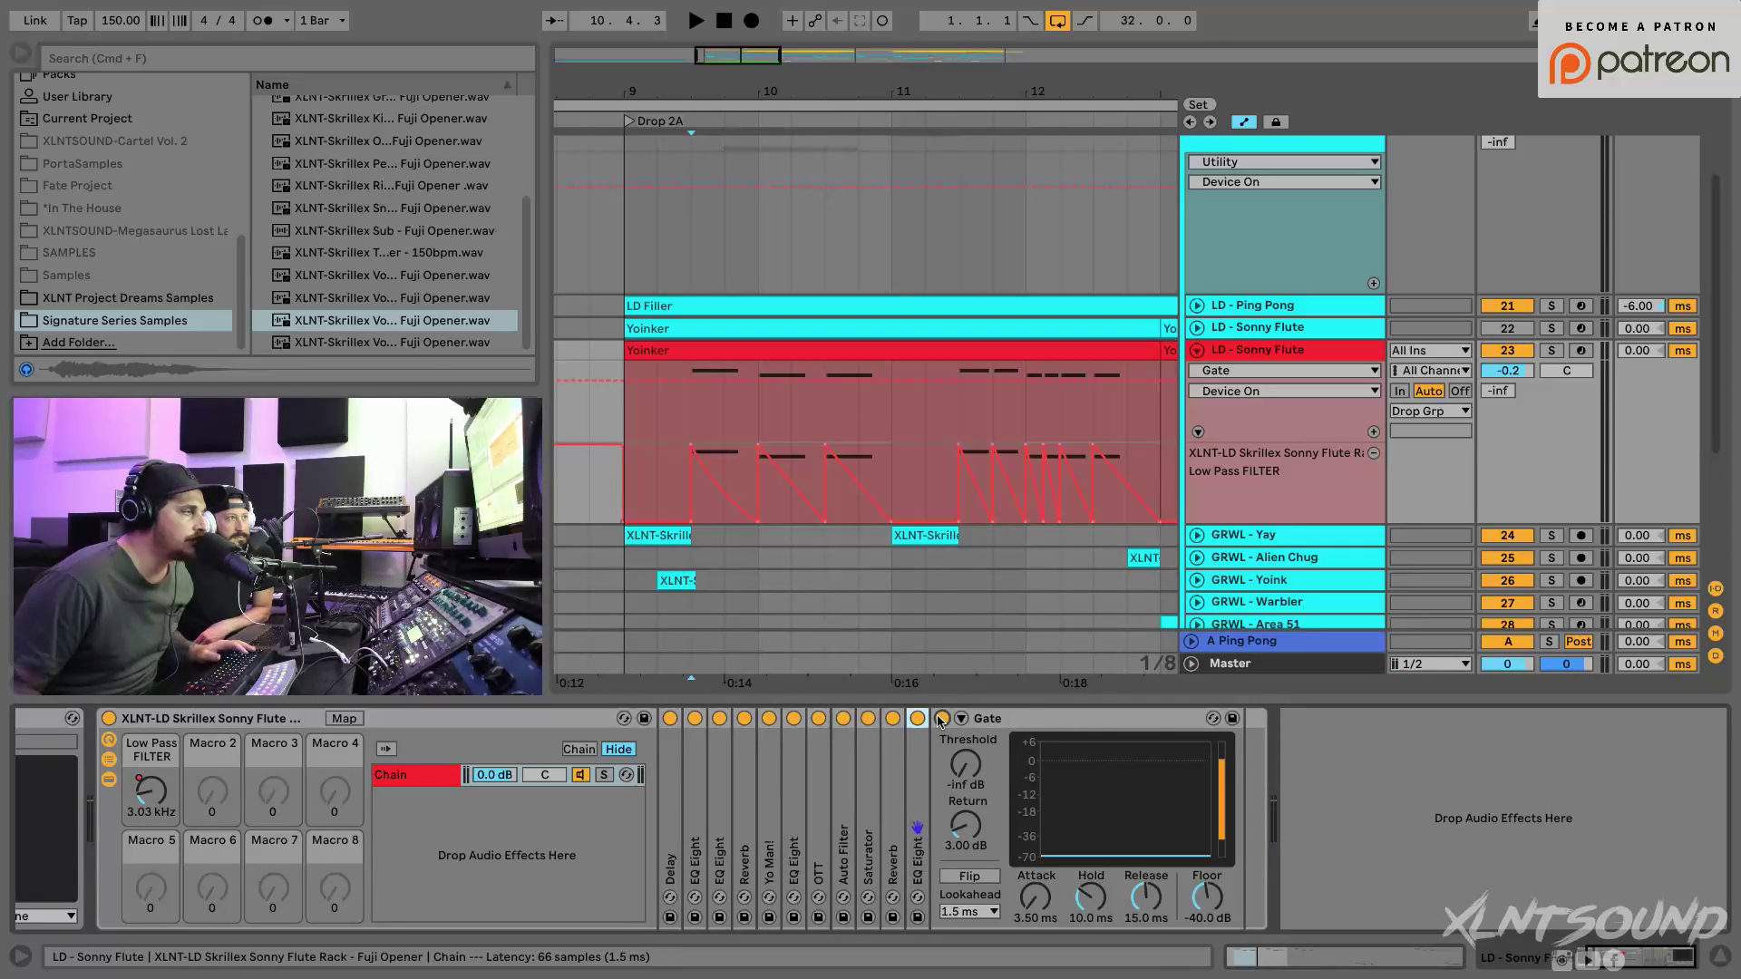
key("space")
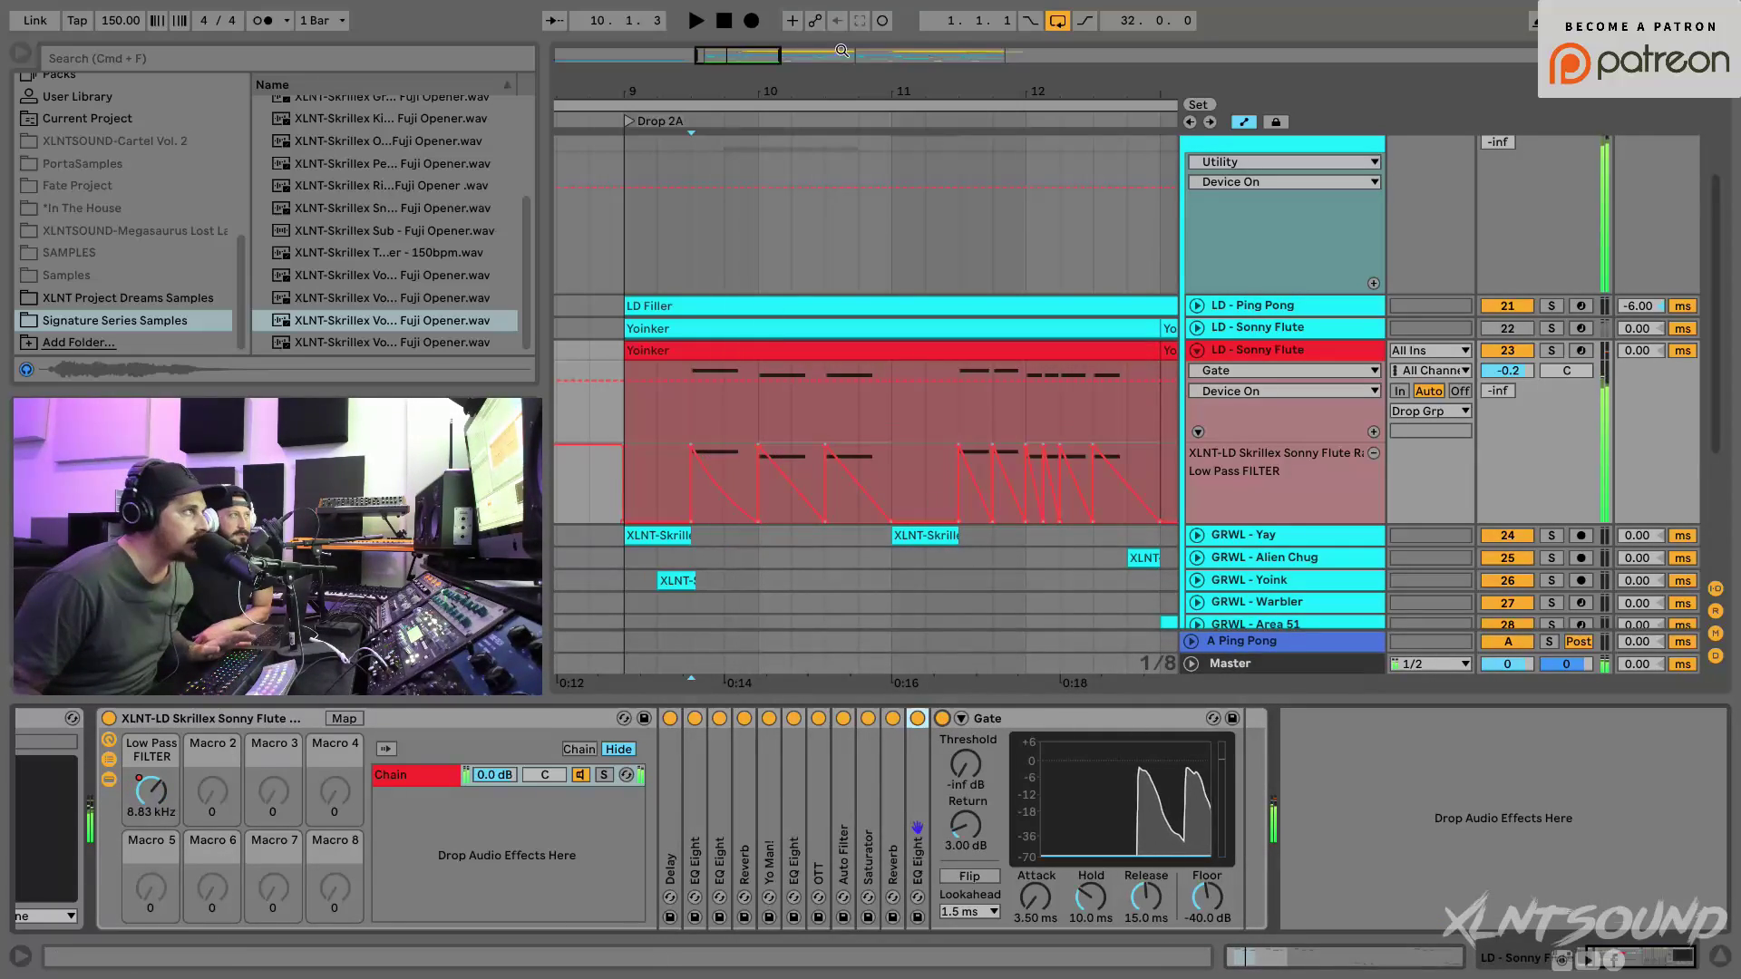
Step: Play Drop 2A from bar 9 to hear the finished lead together with the other drop tracks
left_click_drag(846, 86, 847, 56)
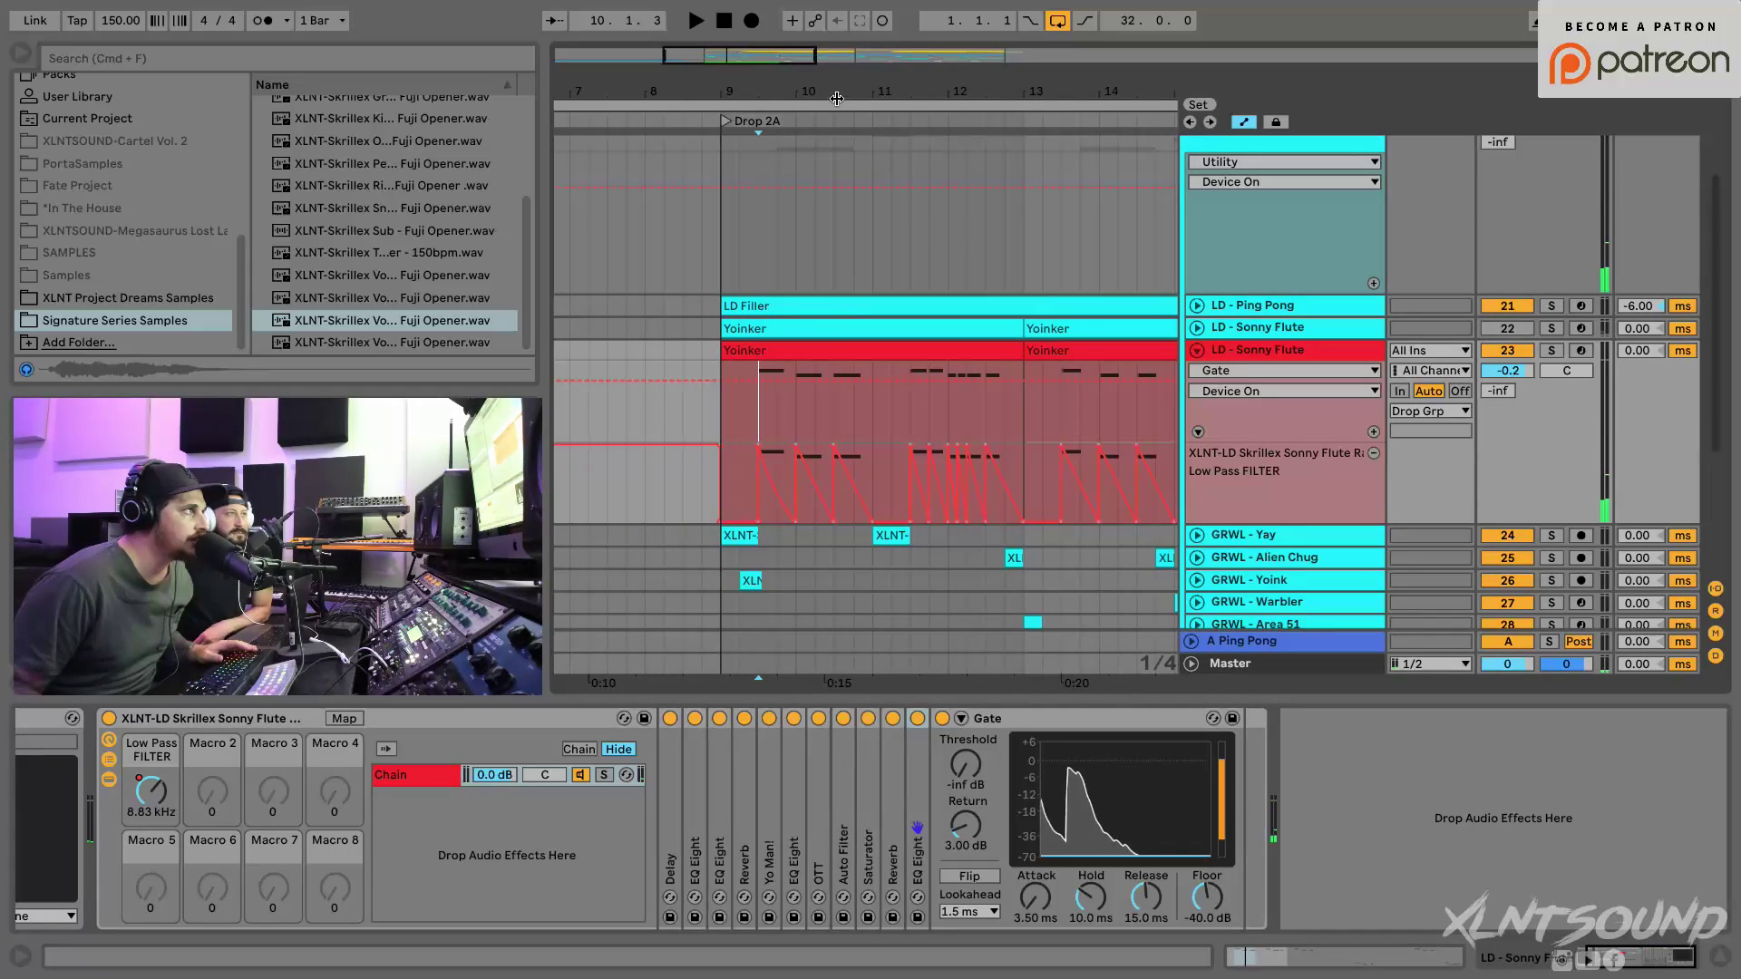
left_click_drag(796, 89, 796, 54)
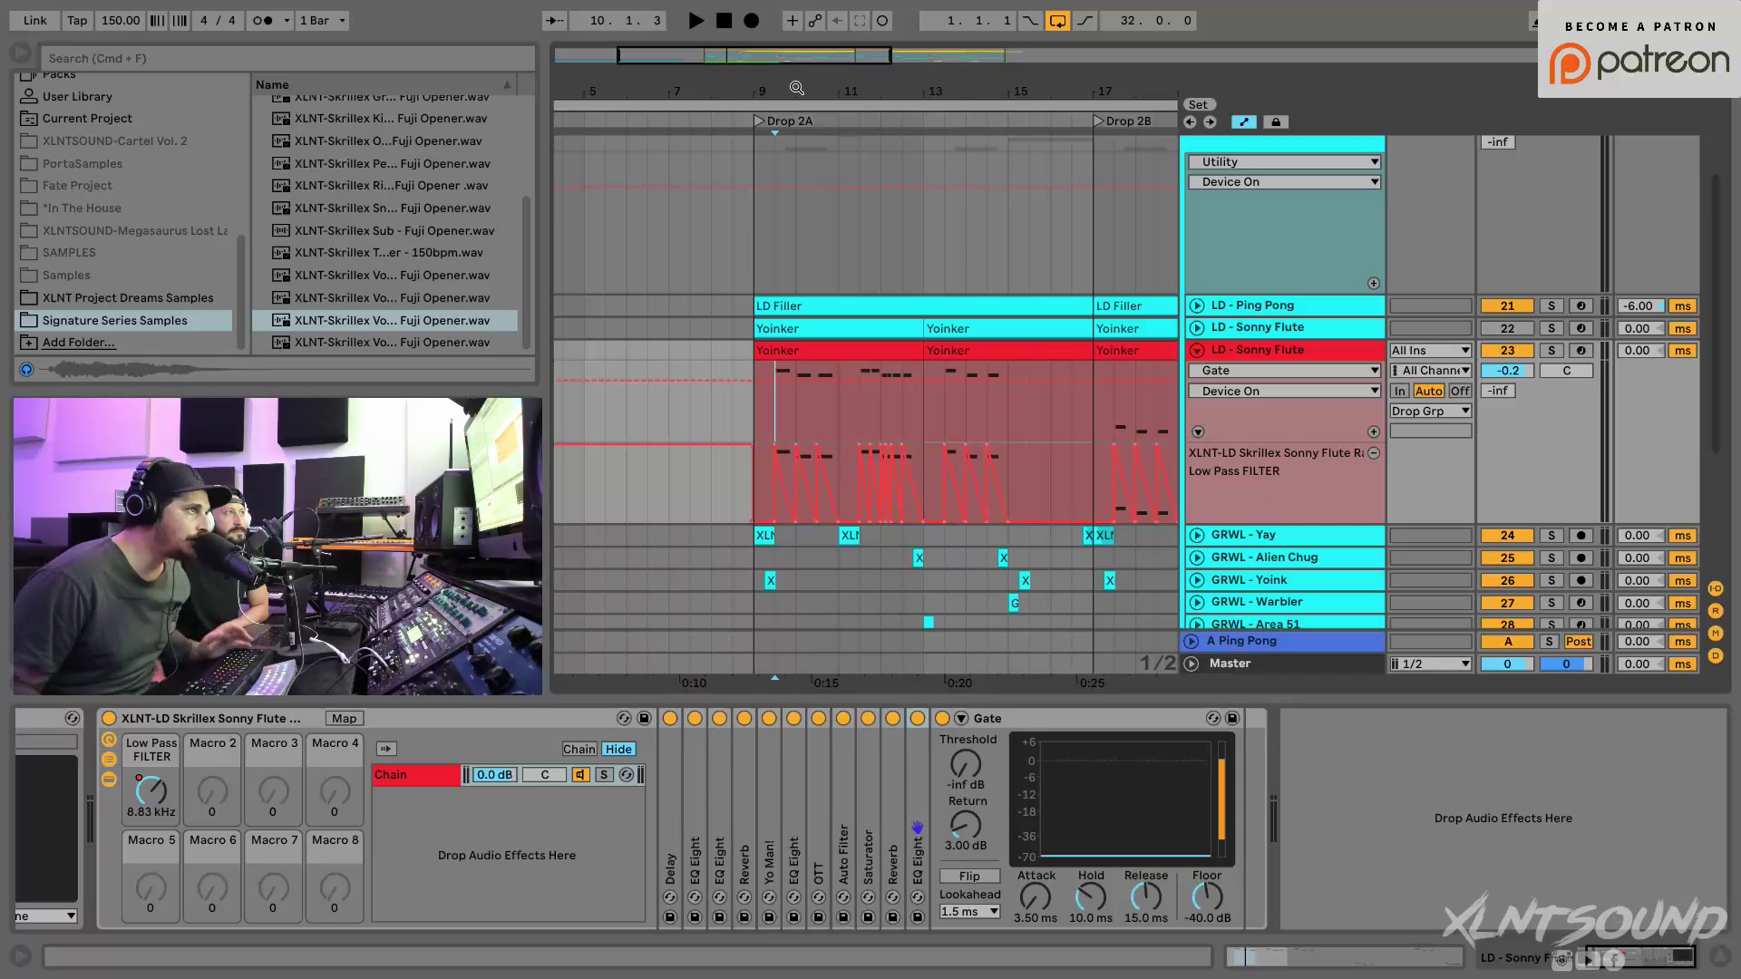
scroll(878, 400, "down", 6)
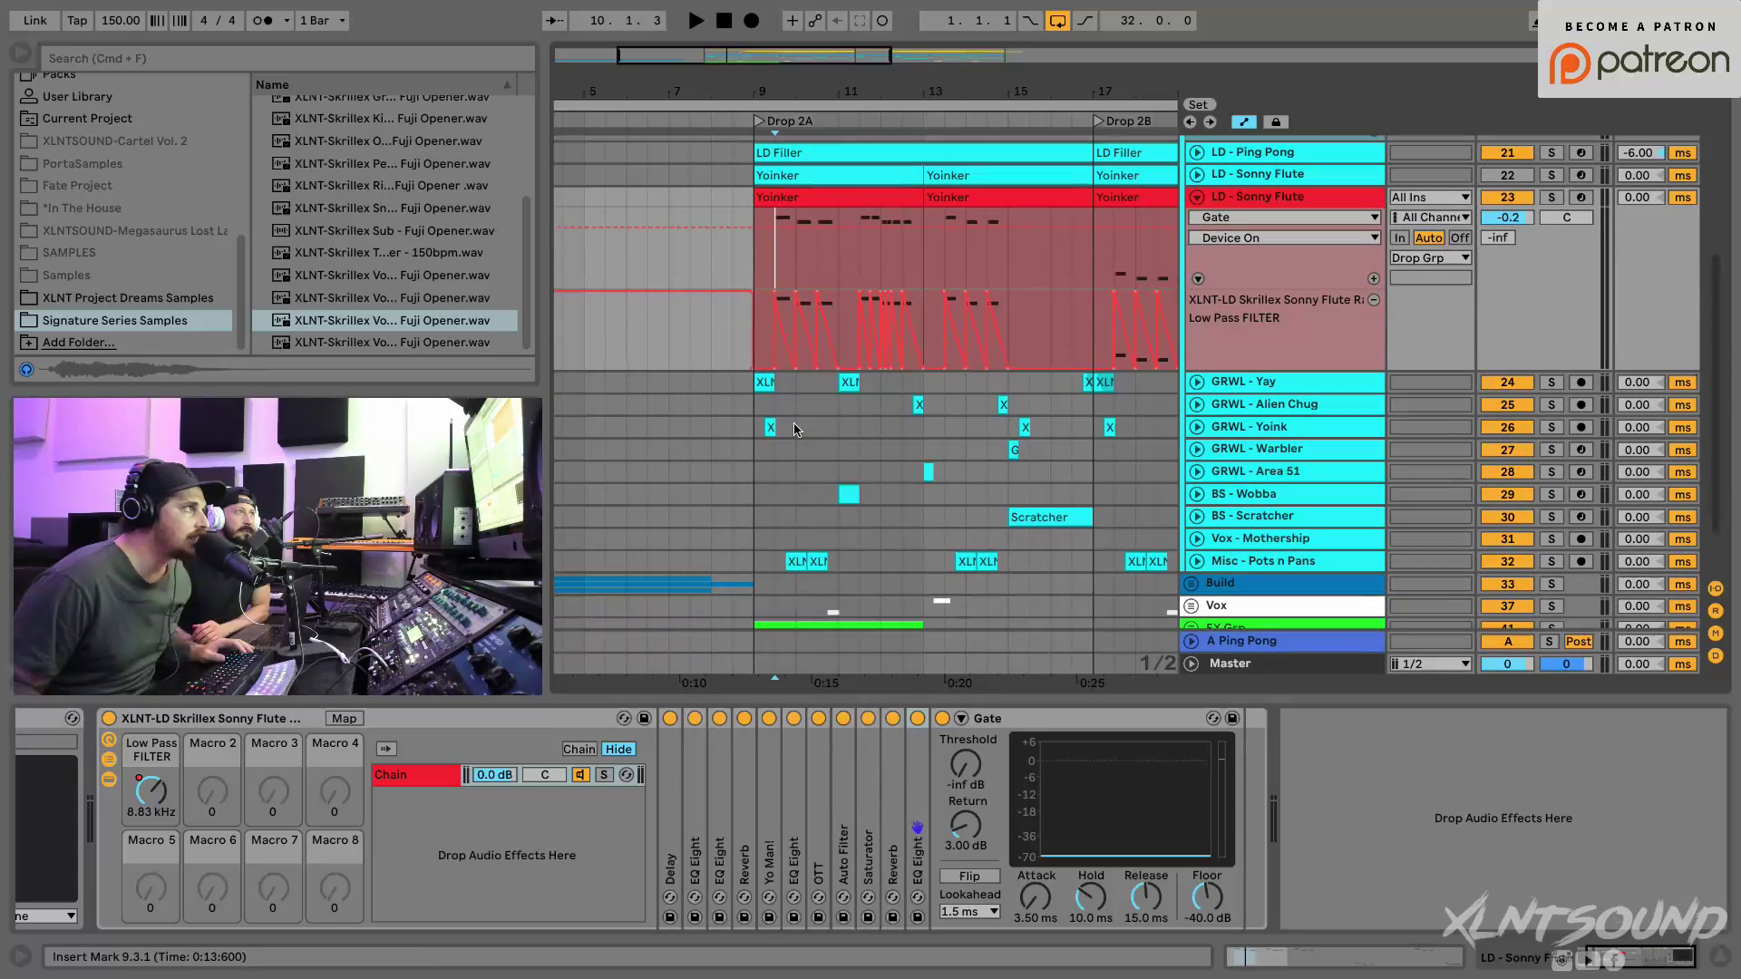
left_click(758, 377)
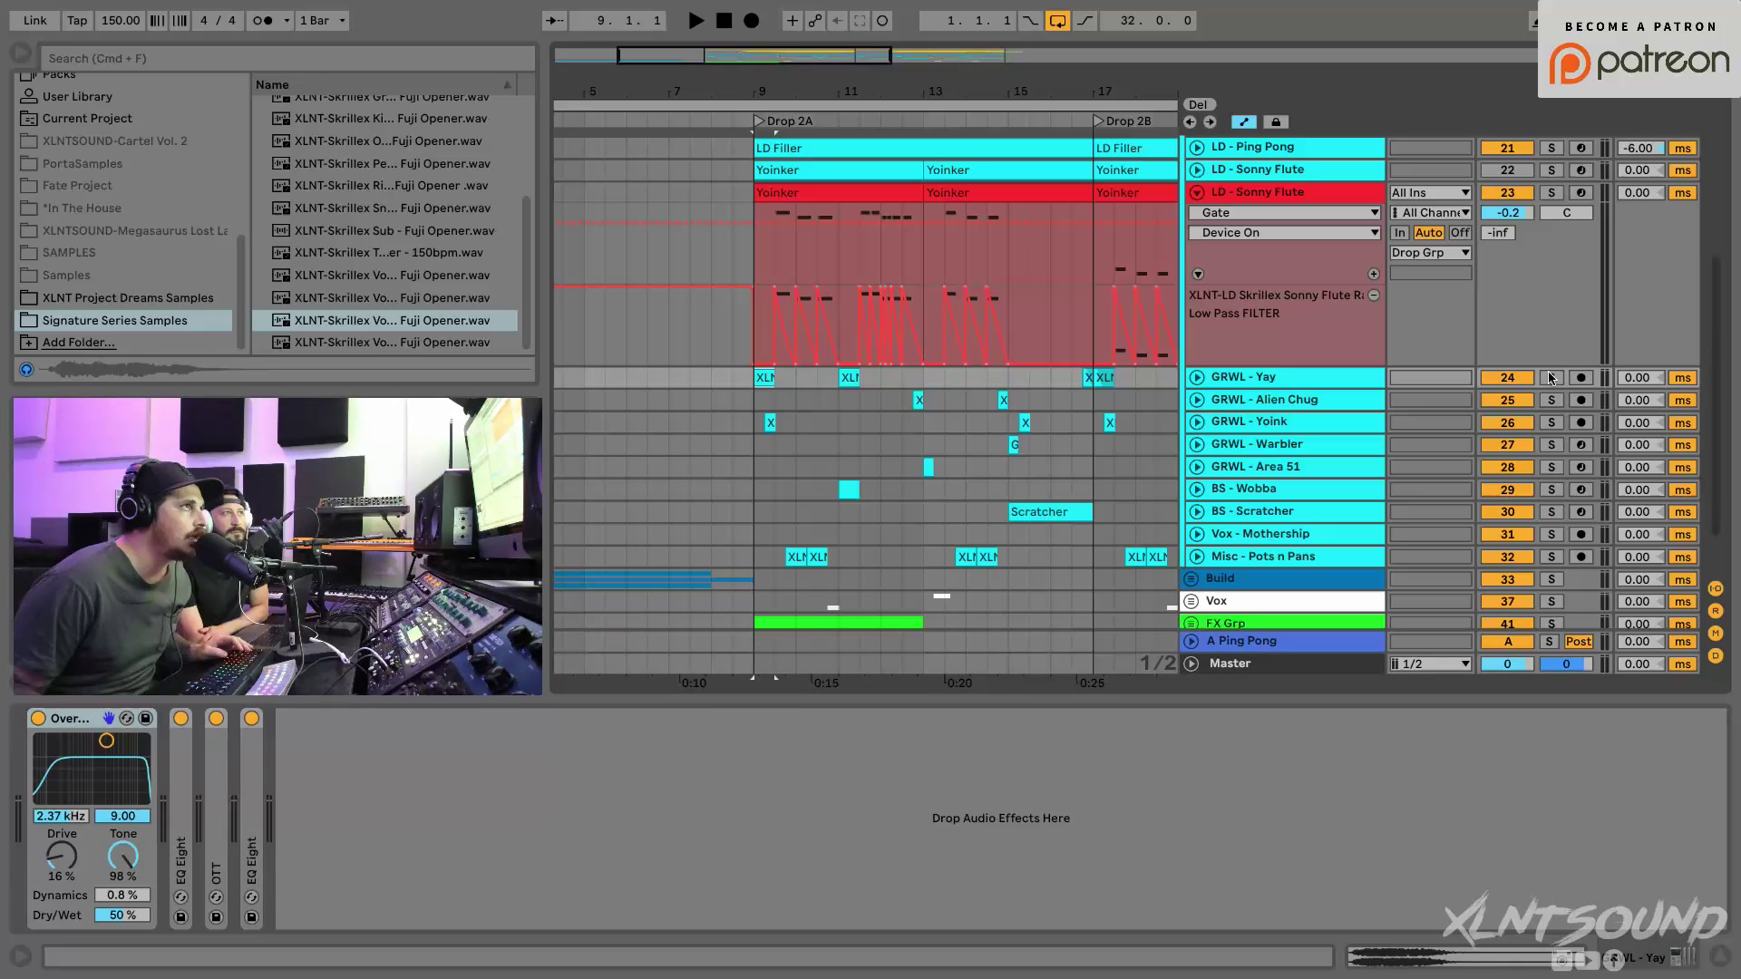
scroll(1551, 377, "up", 10)
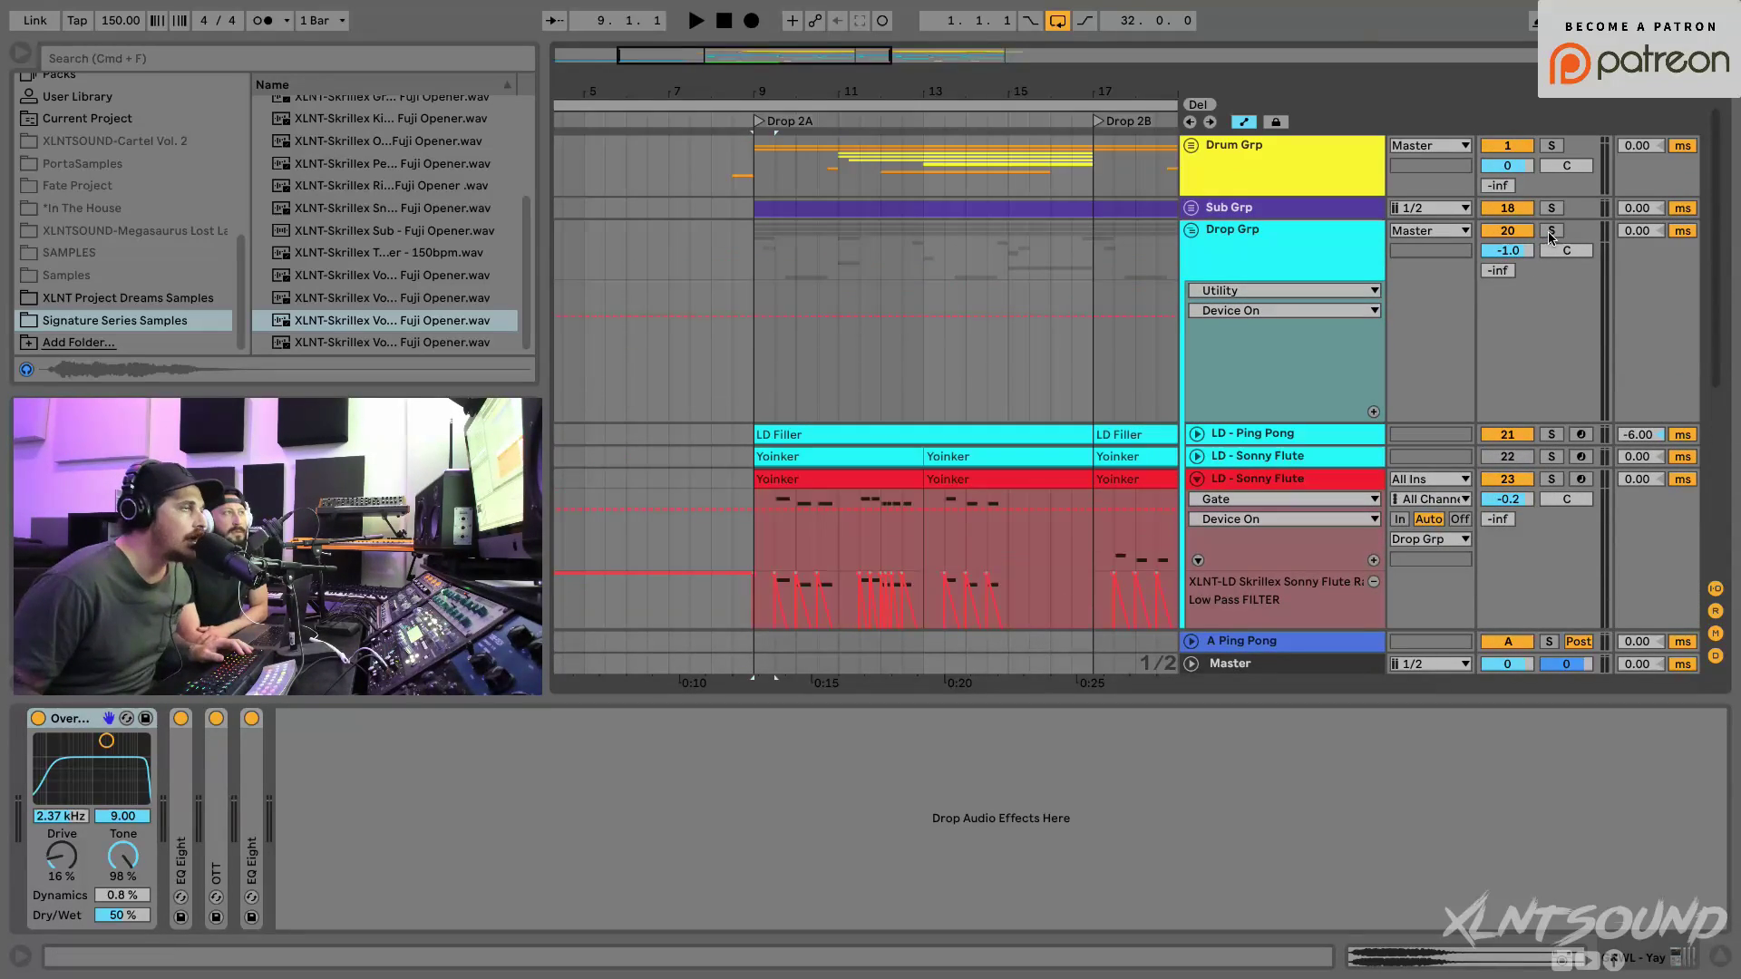
key("space")
scroll(1052, 408, "down", 10)
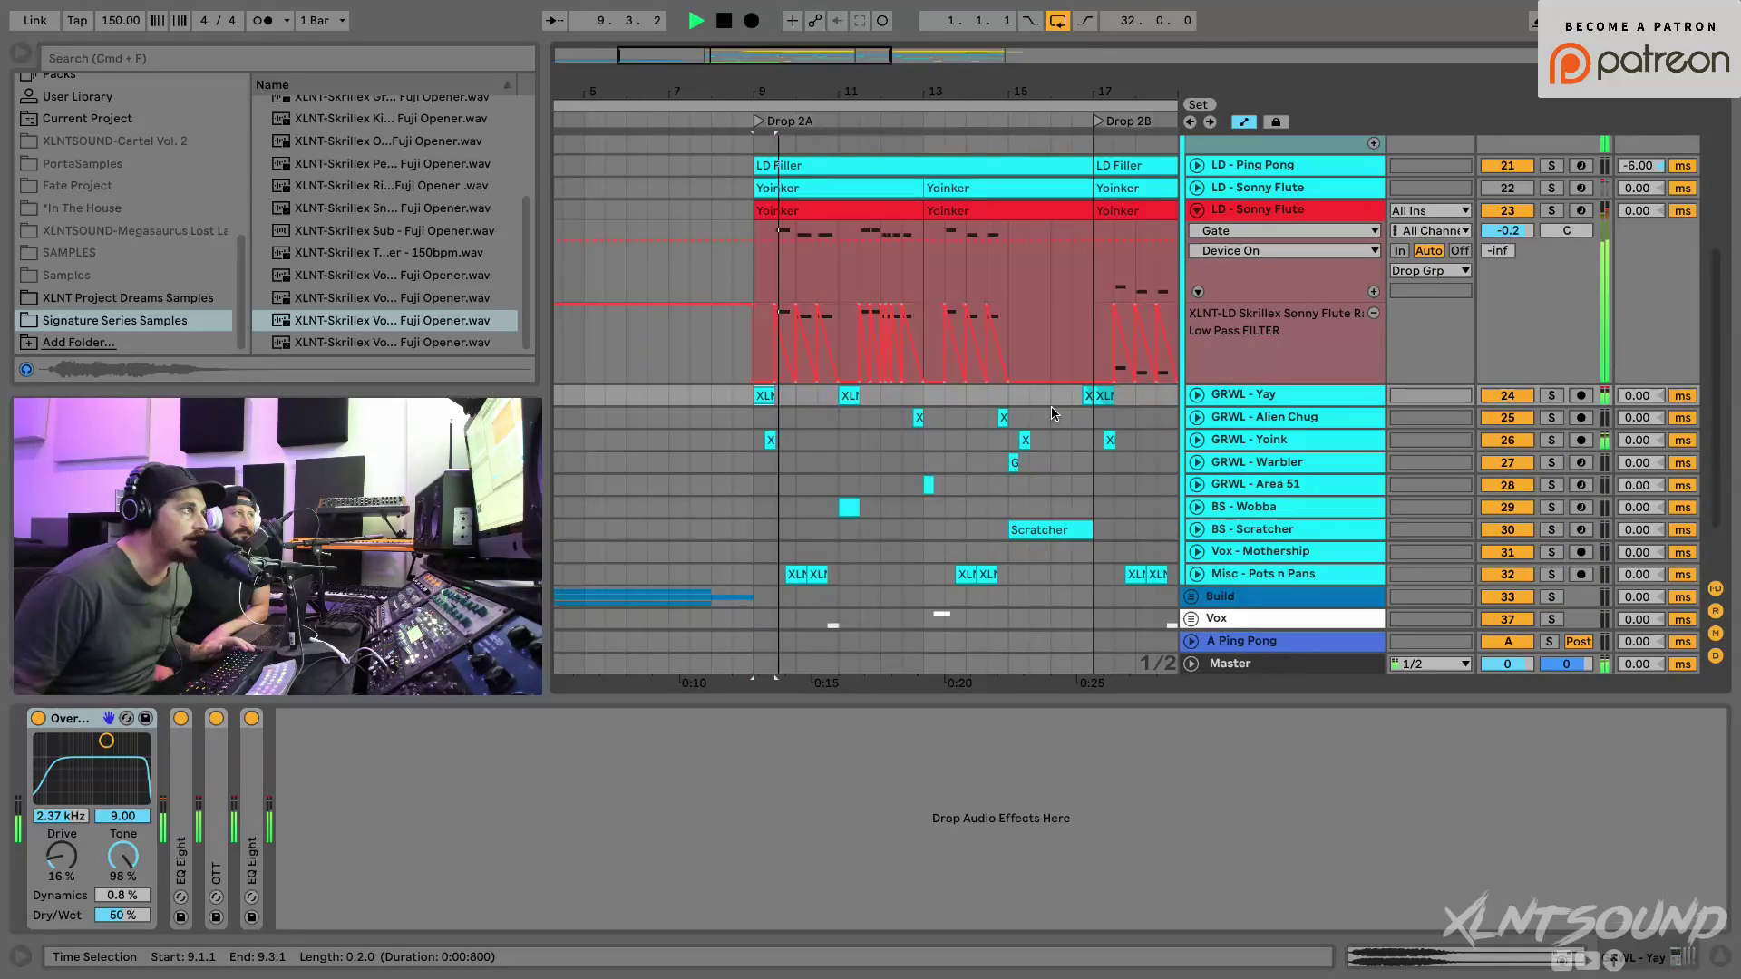
key("space")
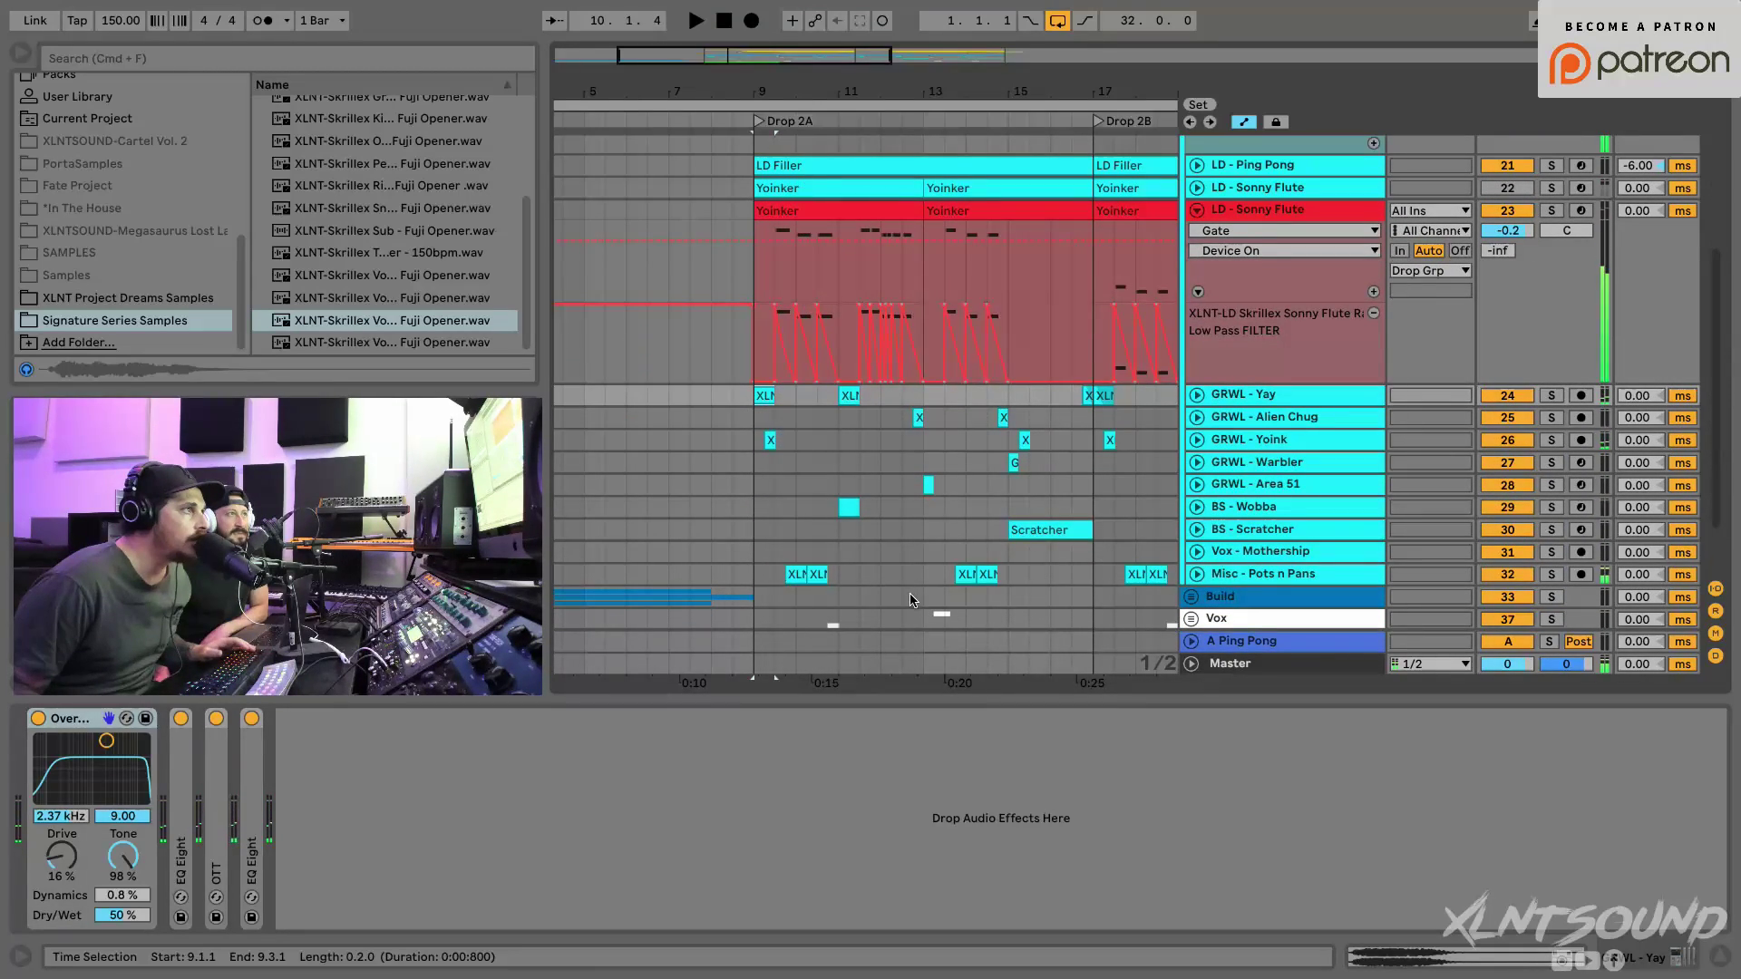
Step: Solo the GRWL - Yay track and audition its clip at the start of bar 9
left_click(980, 569)
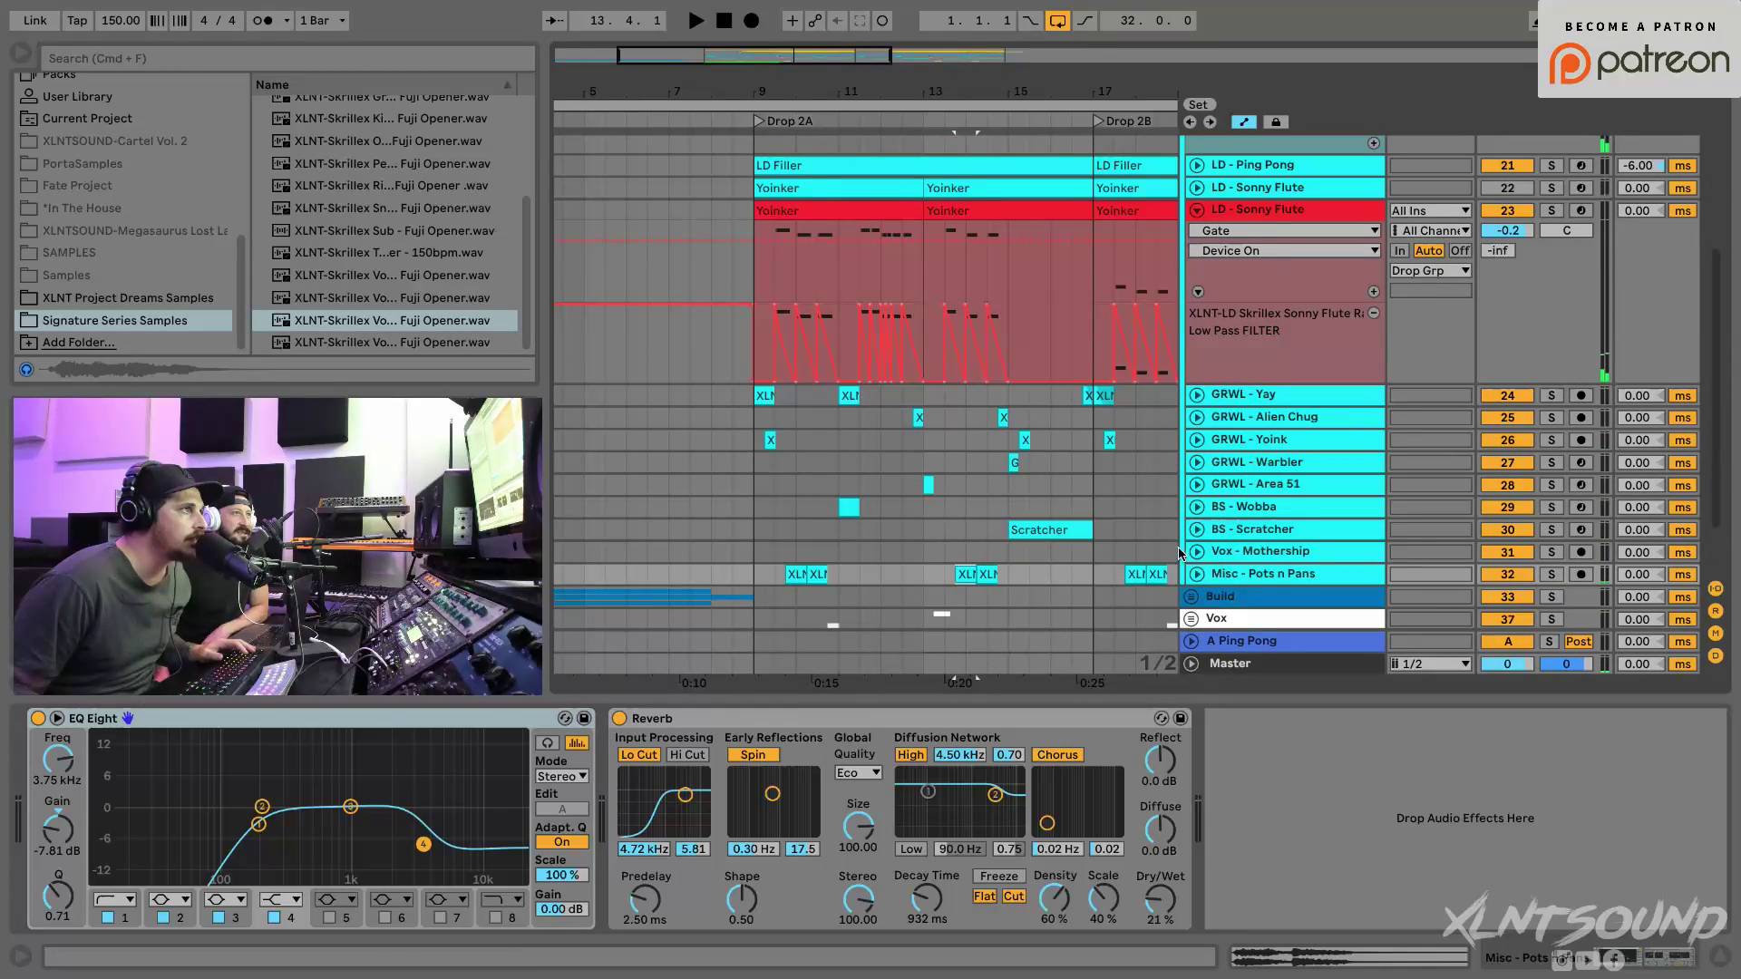
left_click(1052, 530)
left_click(765, 395)
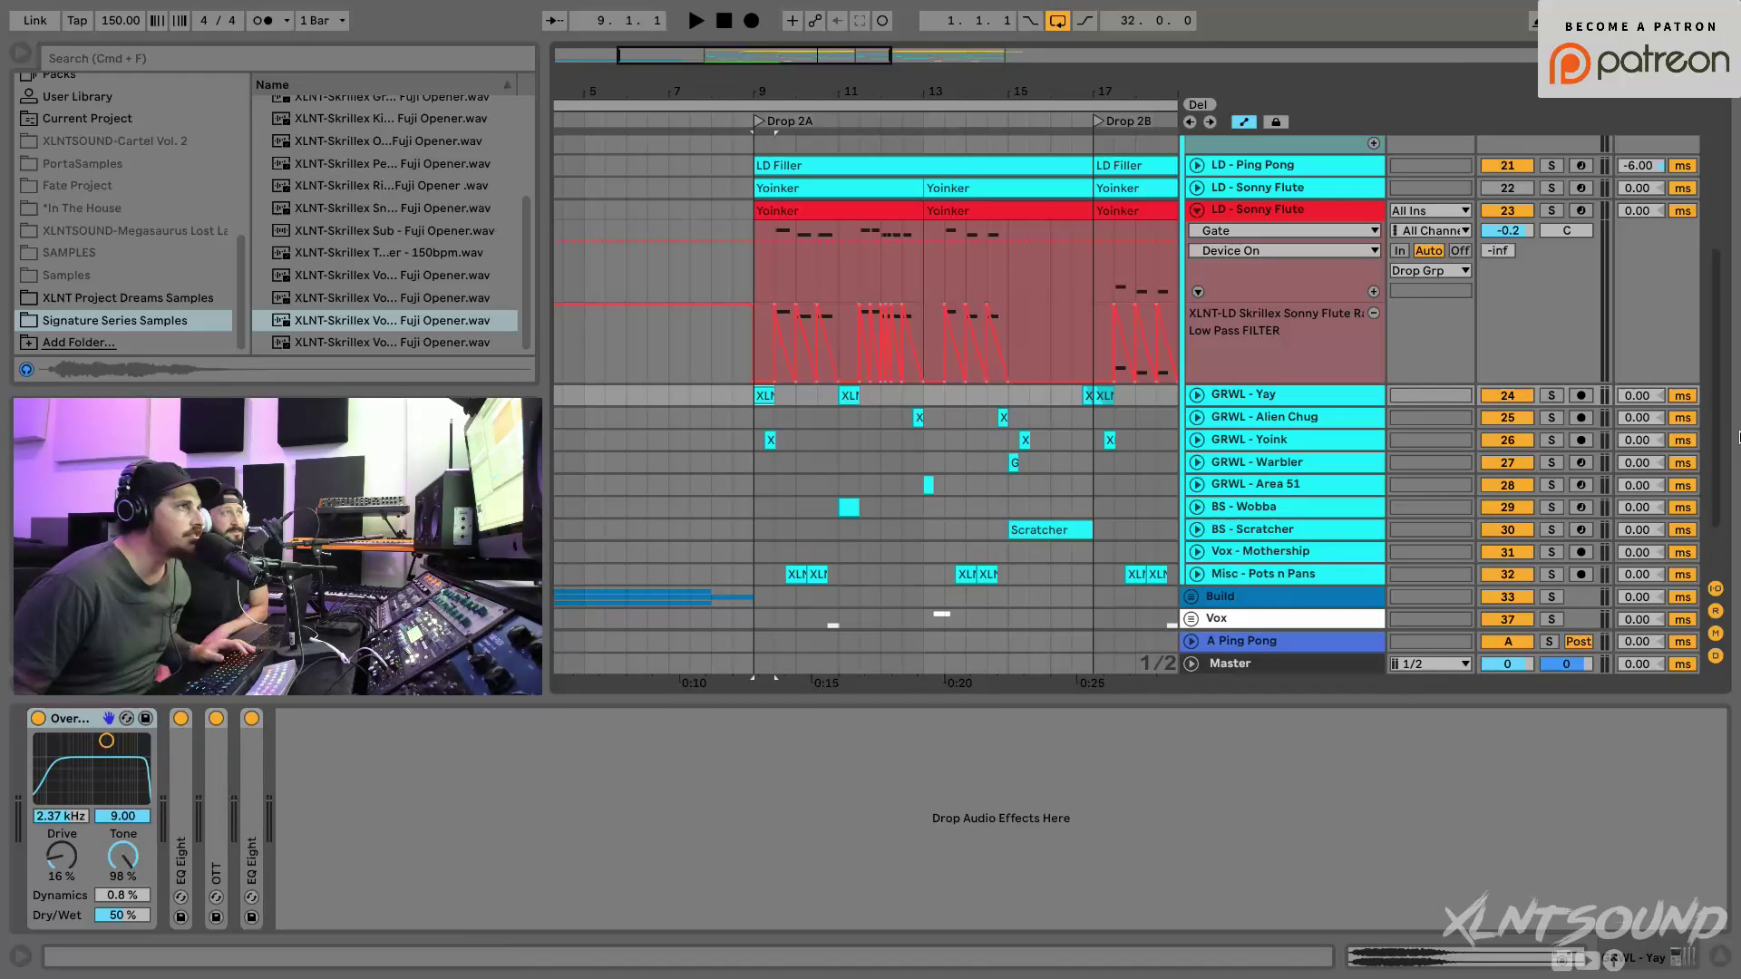
left_click(1553, 395)
Step: Solo the GRWL - Yoink track instead and audition its first clip in bar 9
left_click(770, 440)
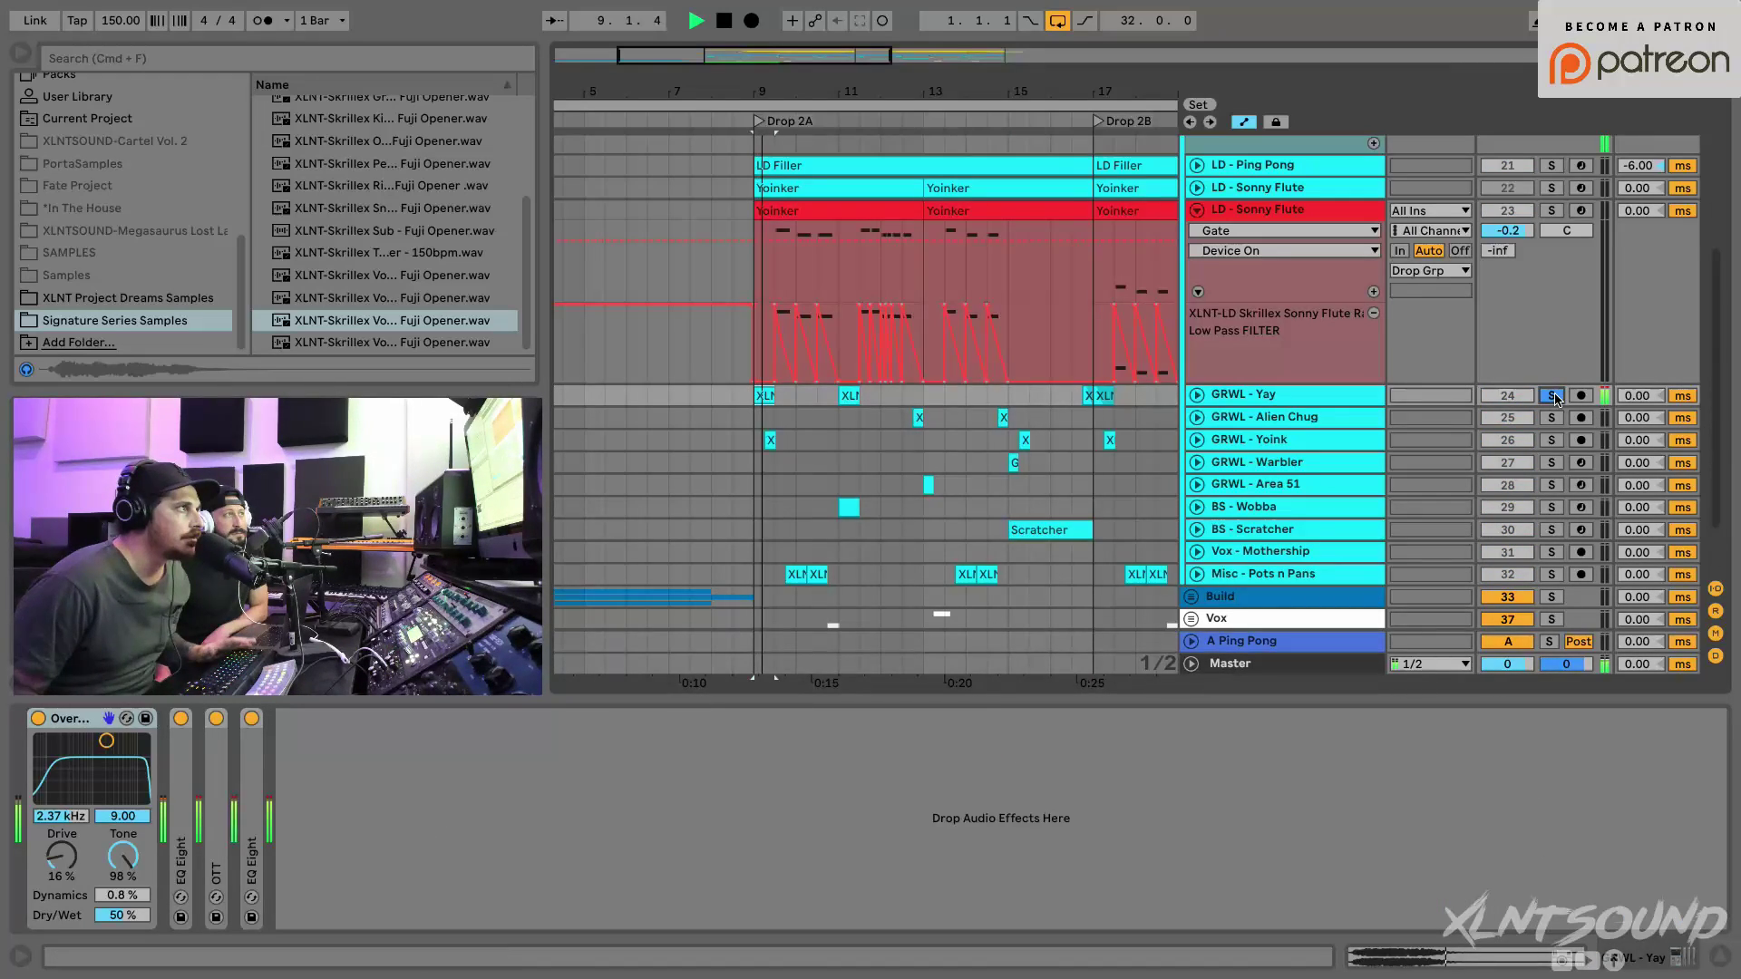
left_click(1552, 440)
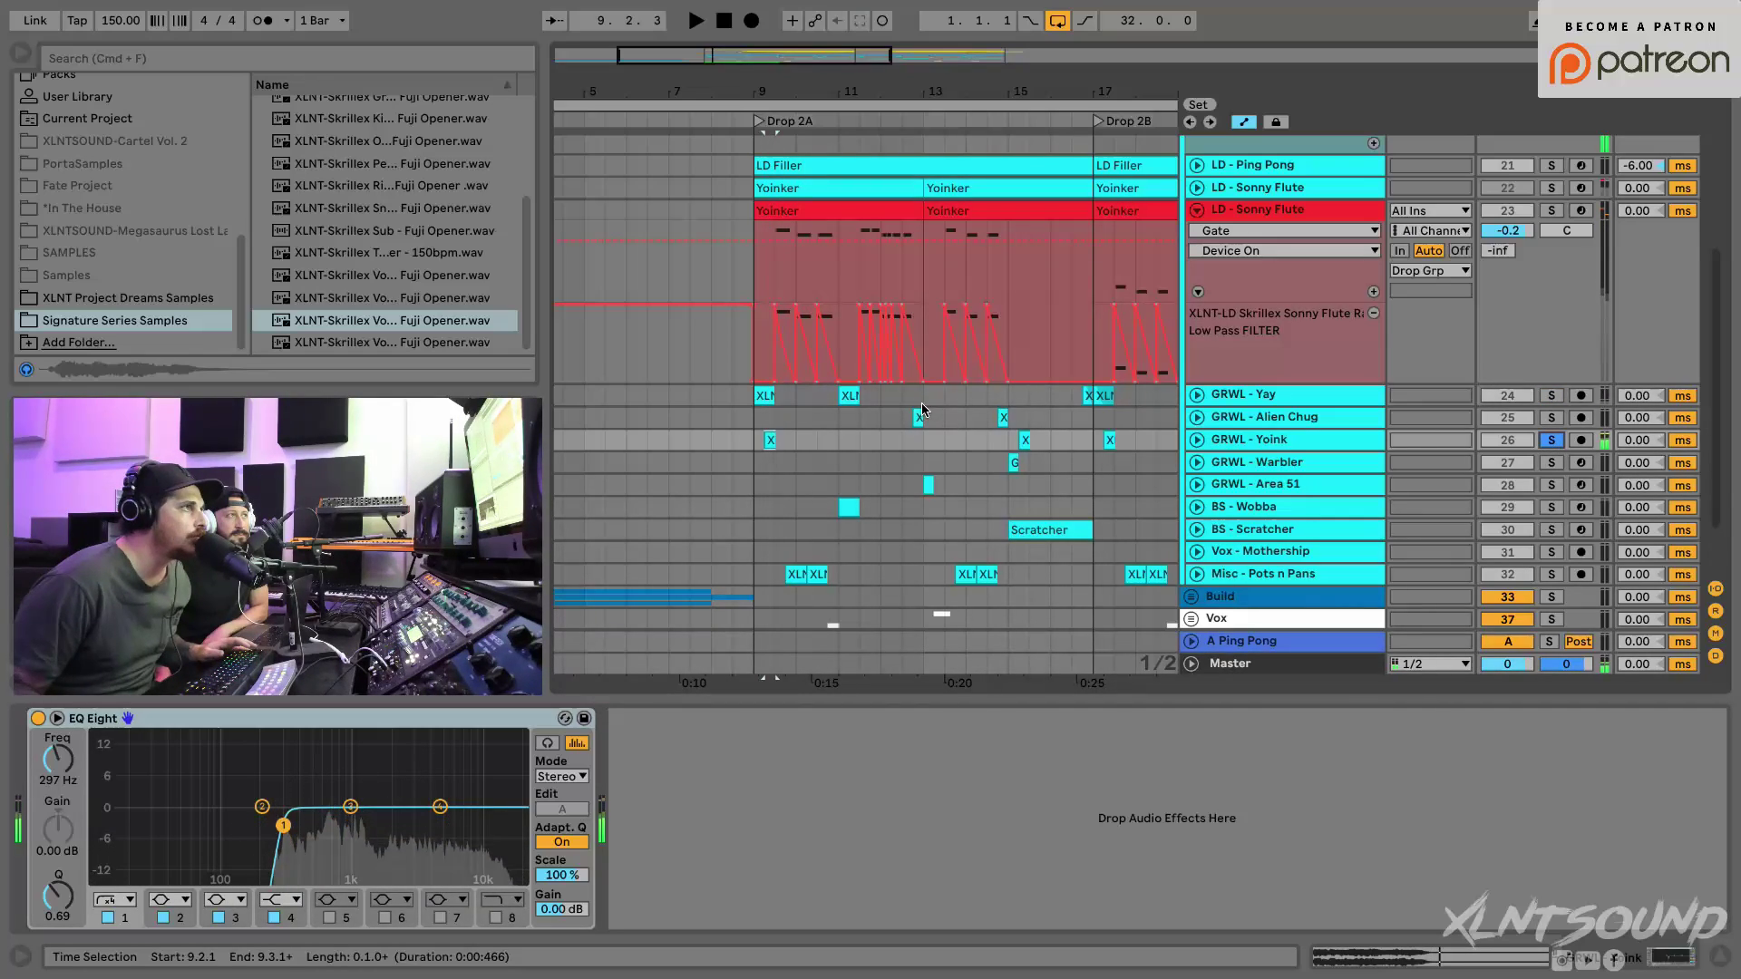
scroll(921, 410, "right", 10)
scroll(1036, 406, "left", 1)
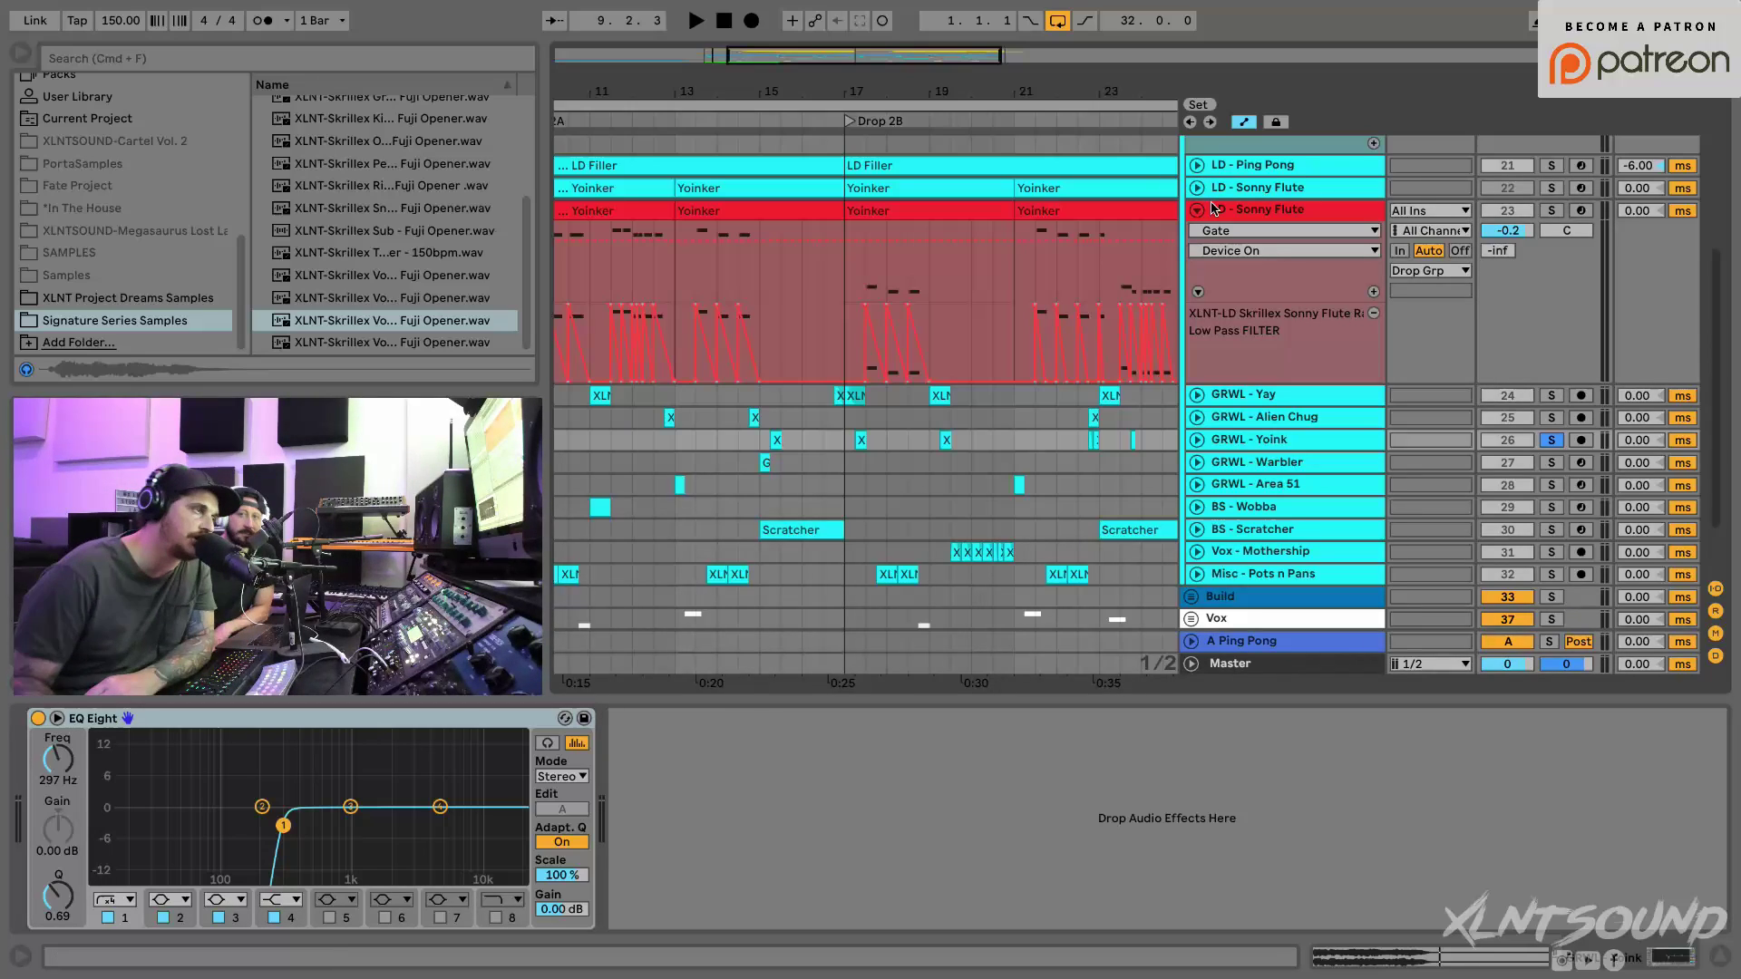